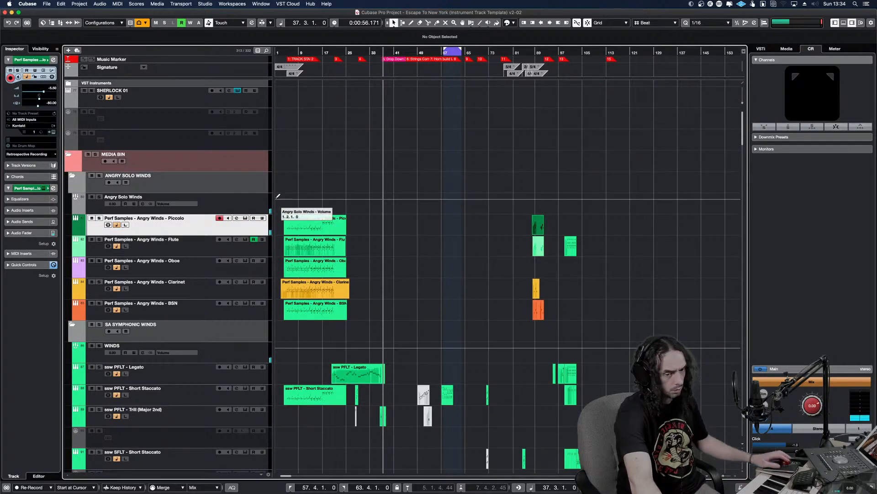
Select the Perf Samples - Angry Brass Soloists - TPT track in the ANGRY BRASS SOLOS folder
{"action": "scroll", "coordinate": [420, 269], "scroll_direction": "down", "scroll_amount": 10}
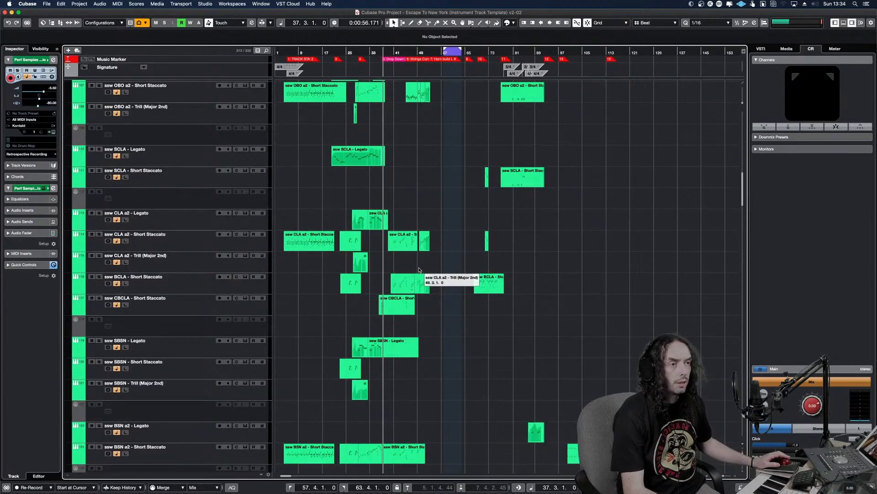
{"action": "scroll", "coordinate": [391, 297], "scroll_direction": "down", "scroll_amount": 10}
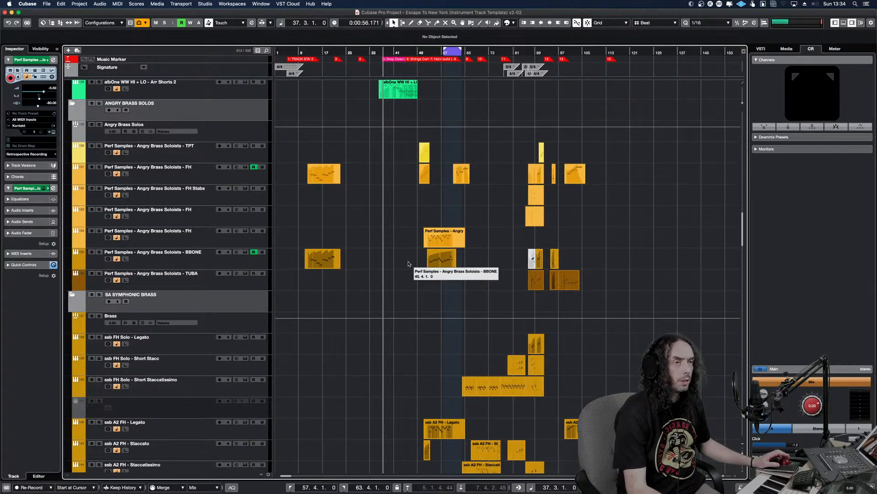
{"action": "left_click", "coordinate": [200, 156]}
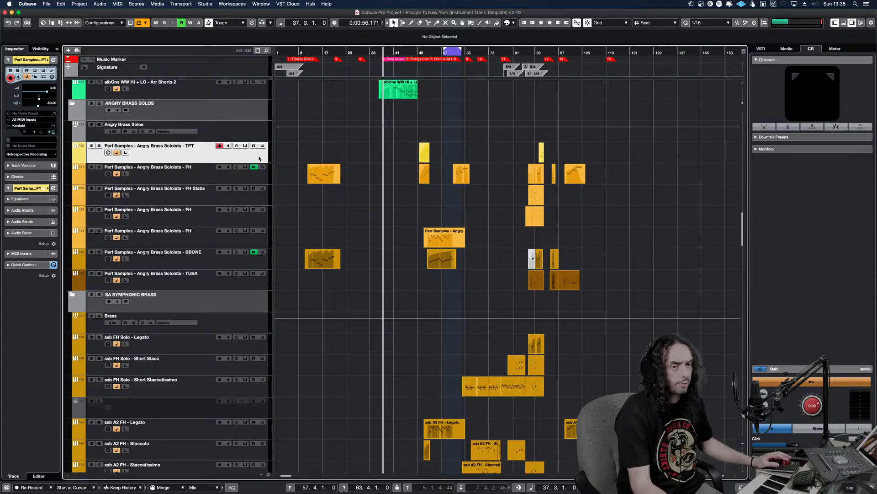
Play the arrangement from bar 37 to audition the brass parts
{"action": "left_click", "coordinate": [397, 53]}
{"action": "key", "text": "KP_Subtract"}
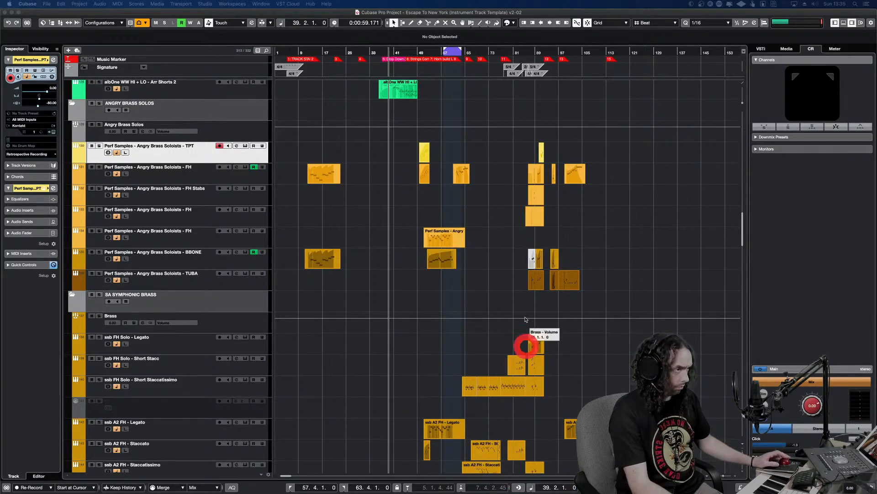
{"action": "left_click_drag", "start_coordinate": [439, 283], "coordinate": [383, 290]}
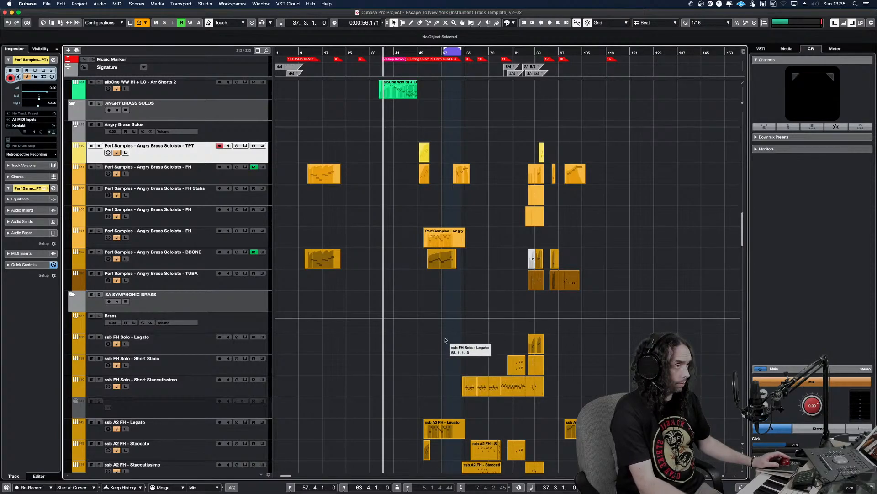
{"action": "key", "text": "space"}
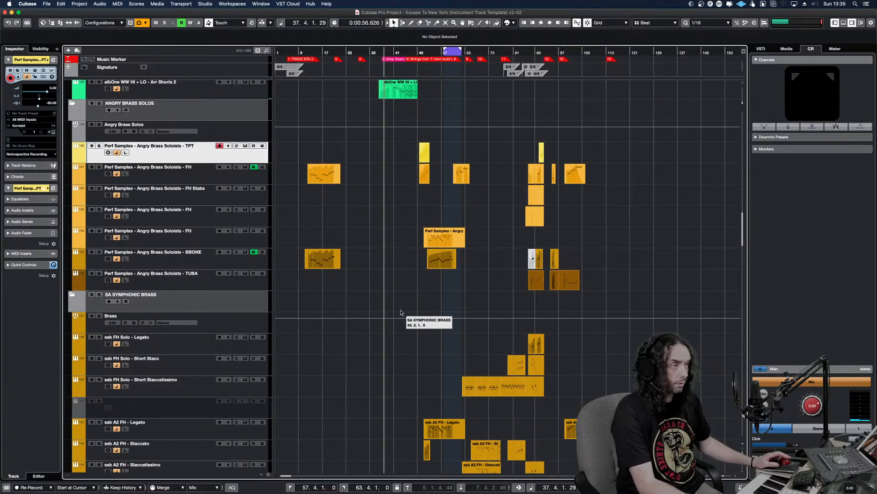
{"action": "left_click", "coordinate": [430, 298]}
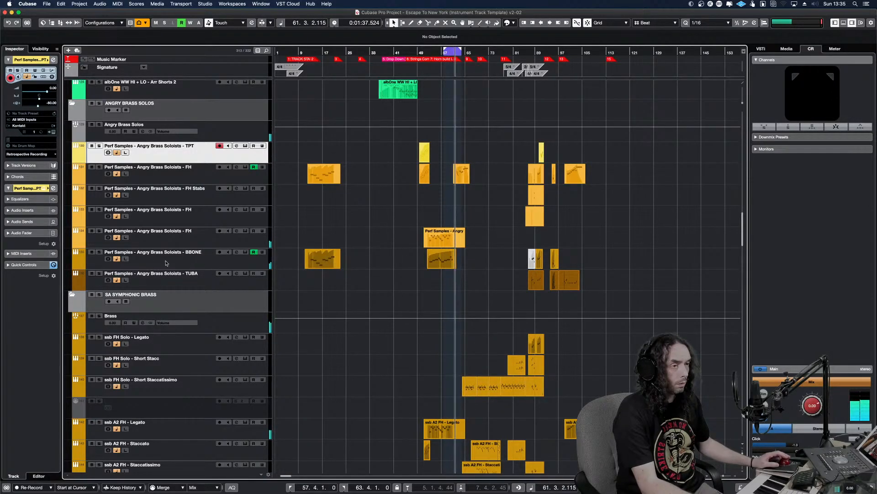
{"action": "key", "text": "space"}
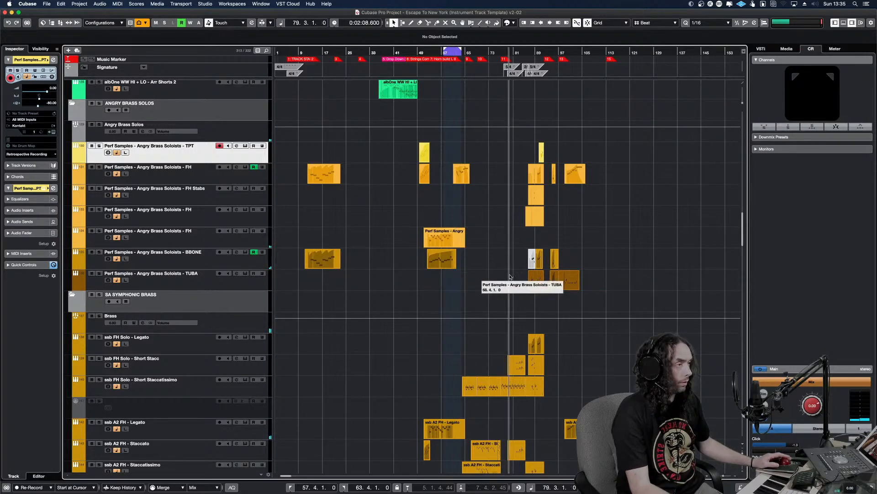
Play the passage from bar 79 to about bar 92, following the brass and the Angry Solo Winds tracks
{"action": "key", "text": "space"}
{"action": "key", "text": "h"}
{"action": "key", "text": "h"}
{"action": "key", "text": "h"}
{"action": "key", "text": "h"}
{"action": "key", "text": "h"}
{"action": "key", "text": "h"}
{"action": "key", "text": "h"}
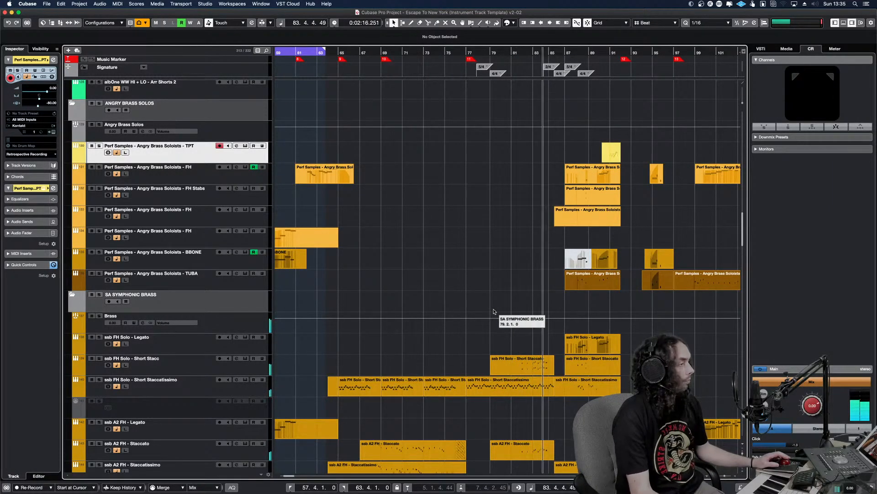
{"action": "scroll", "coordinate": [503, 311], "scroll_direction": "up", "scroll_amount": 10}
{"action": "scroll", "coordinate": [507, 308], "scroll_direction": "up", "scroll_amount": 10}
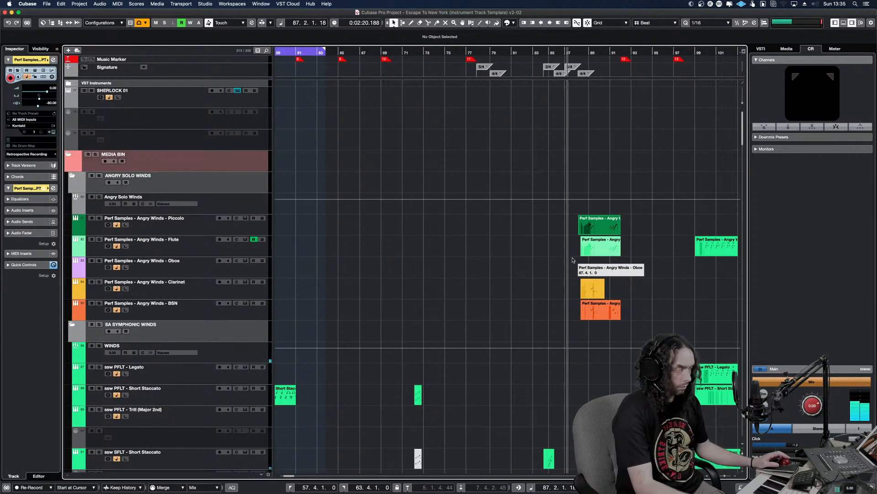
{"action": "key", "text": "shift+g"}
{"action": "key", "text": "shift+g"}
{"action": "key", "text": "g"}
{"action": "key", "text": "g"}
{"action": "key", "text": "g"}
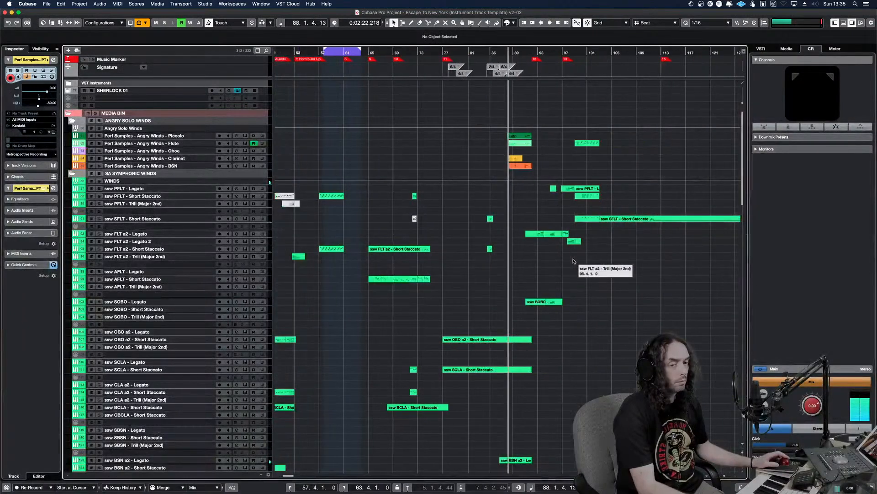
{"action": "key", "text": "g"}
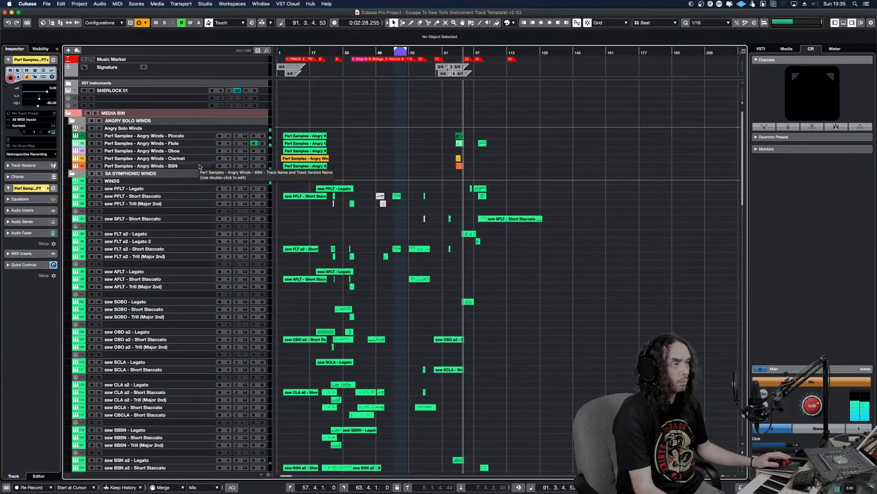
{"action": "key", "text": "space"}
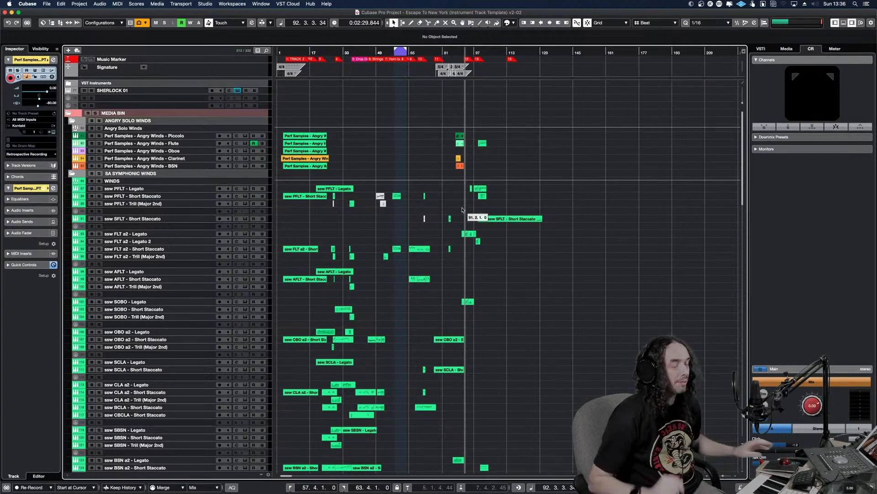
Select the Angry Winds piccolo, flute, clarinet and BSN clips at bars 88 to 92 and enlarge the track heights
{"action": "left_click_drag", "start_coordinate": [452, 53], "coordinate": [455, 95]}
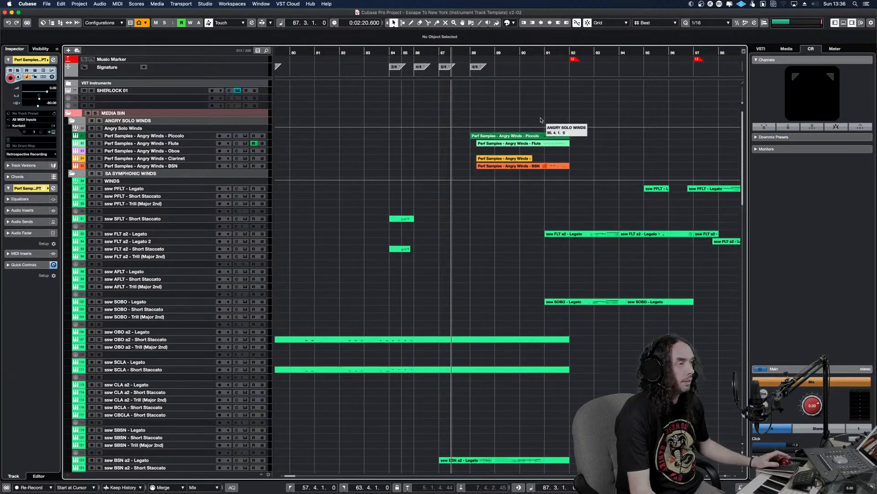
{"action": "left_click_drag", "start_coordinate": [591, 177], "coordinate": [467, 133]}
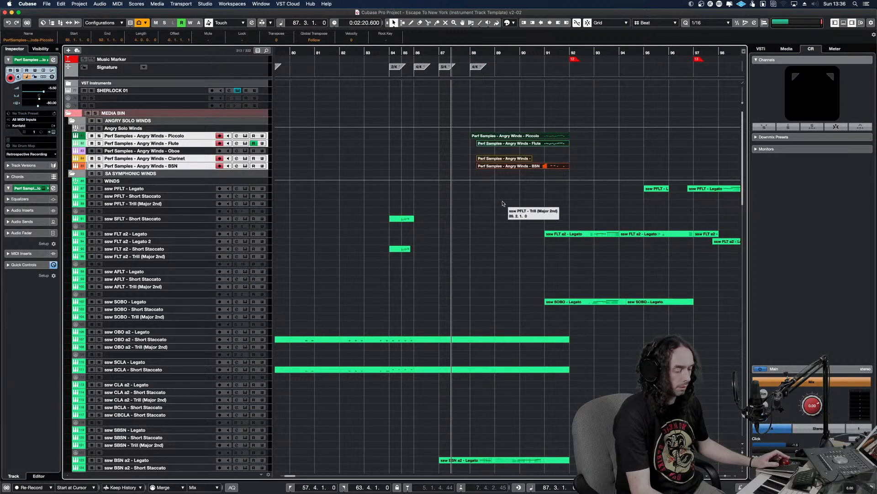
{"action": "key", "text": "alt+Down"}
{"action": "key", "text": "alt+Down"}
{"action": "key", "text": "alt+Down"}
{"action": "key", "text": "alt+Down"}
Solo the Perf Samples - Angry Winds - Flute track and play its phrase from bar 88
{"action": "left_click", "coordinate": [474, 203], "text": "alt+shift"}
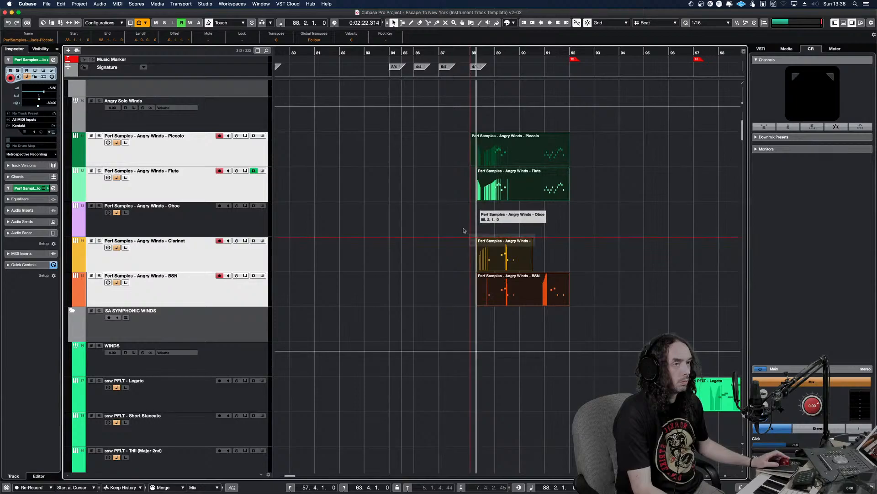
{"action": "left_click", "coordinate": [256, 195]}
{"action": "key", "text": "space"}
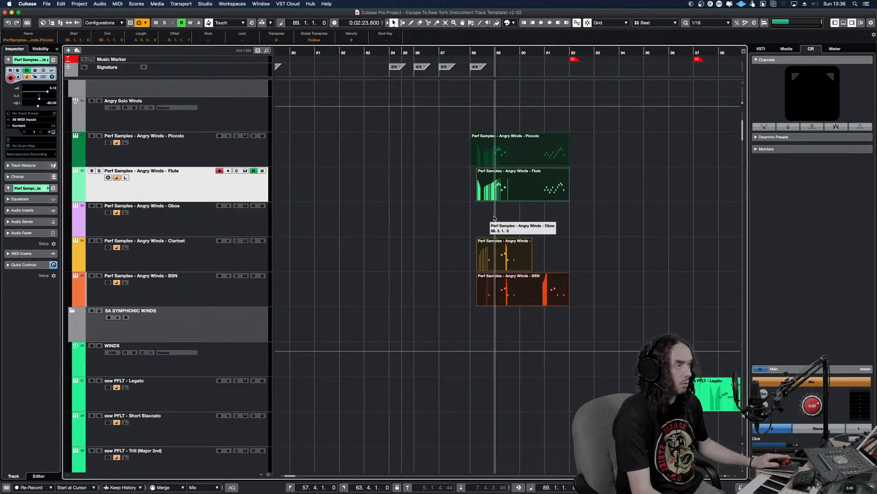
{"action": "key", "text": "s"}
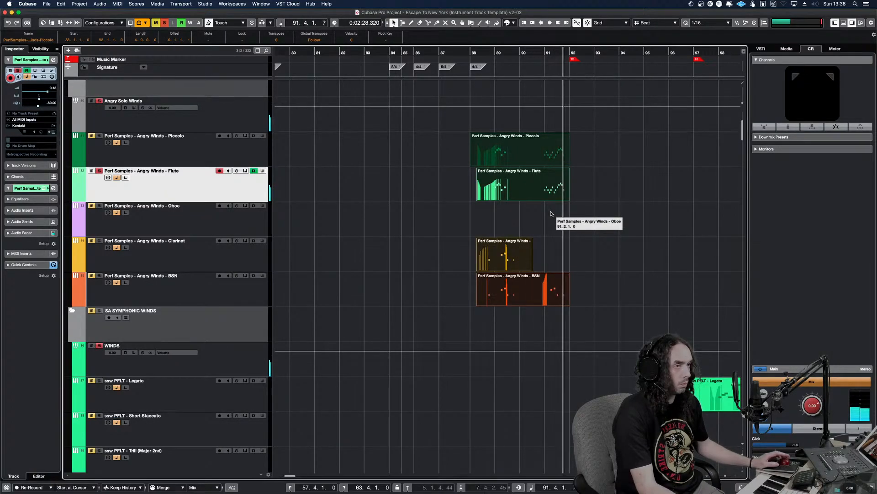
Inspect the flute track's Kontakt instrument, close it and deactivate all solo states
{"action": "key", "text": "e"}
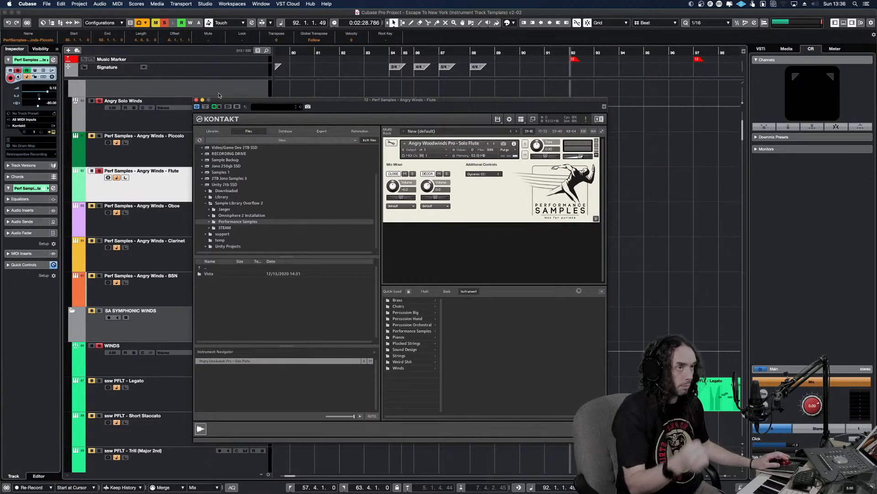
{"action": "left_click", "coordinate": [486, 208]}
{"action": "left_click", "coordinate": [197, 100]}
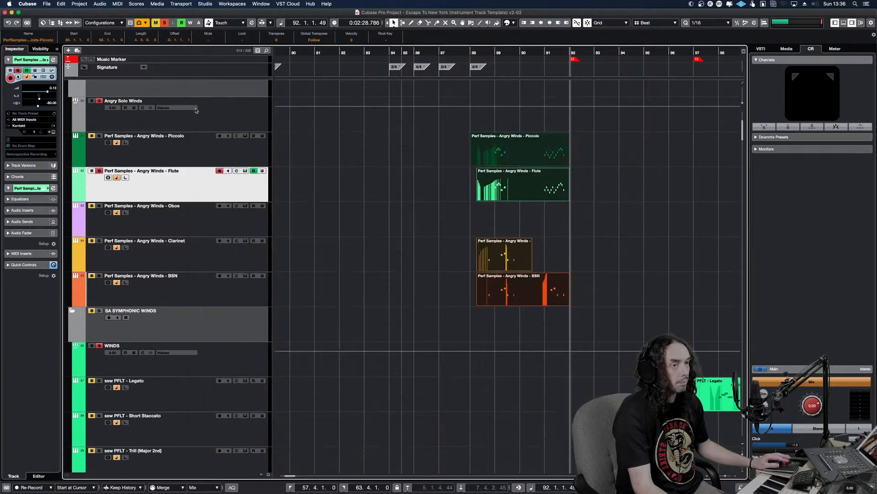
{"action": "left_click", "coordinate": [165, 24]}
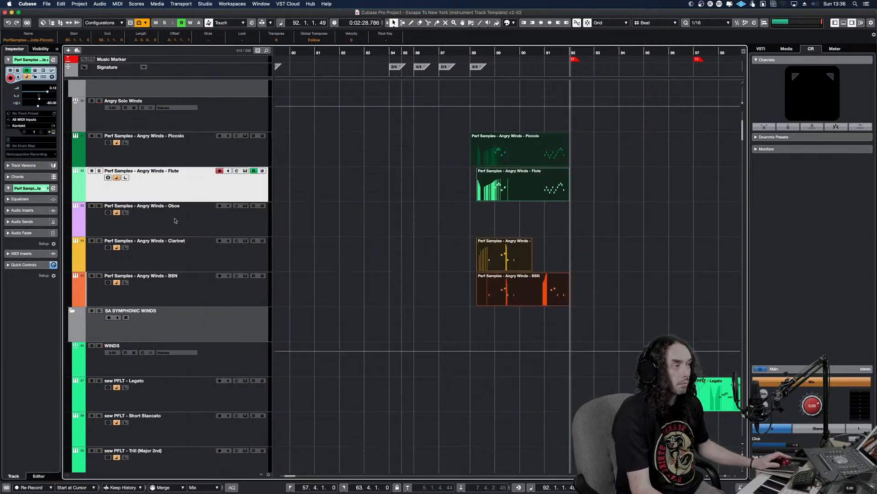
Select the range of tracks from Perf Samples - Angry Winds - Flute through ssw FLT a2 - Legato 2
{"action": "left_click", "coordinate": [208, 253], "text": "shift"}
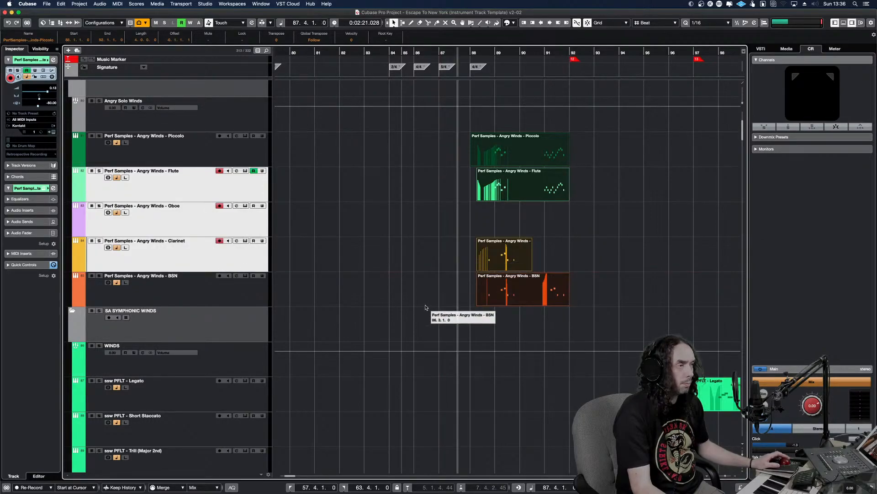
{"action": "key", "text": "g"}
{"action": "key", "text": "g"}
{"action": "key", "text": "g"}
{"action": "key", "text": "g"}
{"action": "key", "text": "g"}
{"action": "key", "text": "g"}
{"action": "key", "text": "g"}
{"action": "key", "text": "g"}
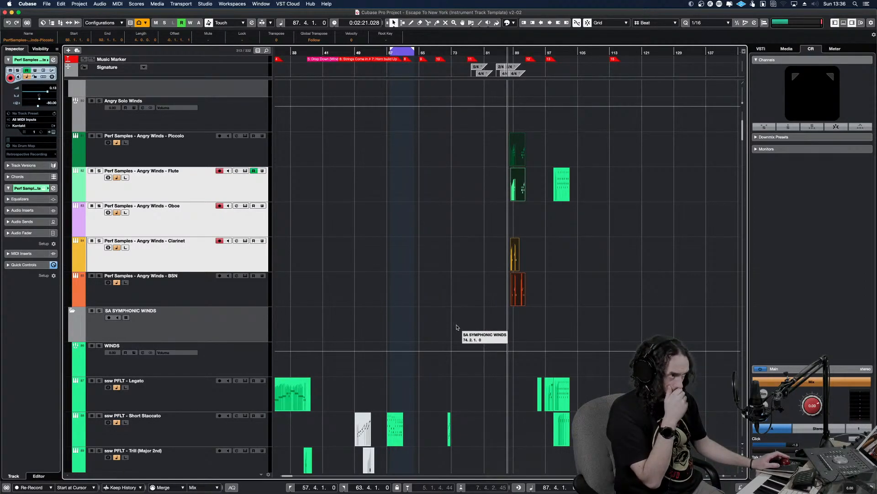
{"action": "scroll", "coordinate": [421, 279], "scroll_direction": "down", "scroll_amount": 10}
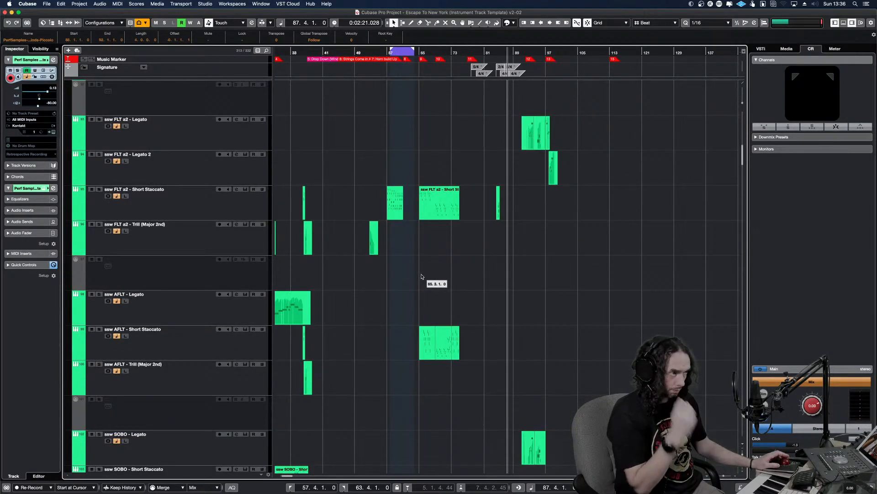
{"action": "left_click", "coordinate": [261, 162], "text": "shift"}
Move the playhead to bar 32, reduce the track heights and select the ssw PFLT - Legato track
{"action": "left_click", "coordinate": [287, 176]}
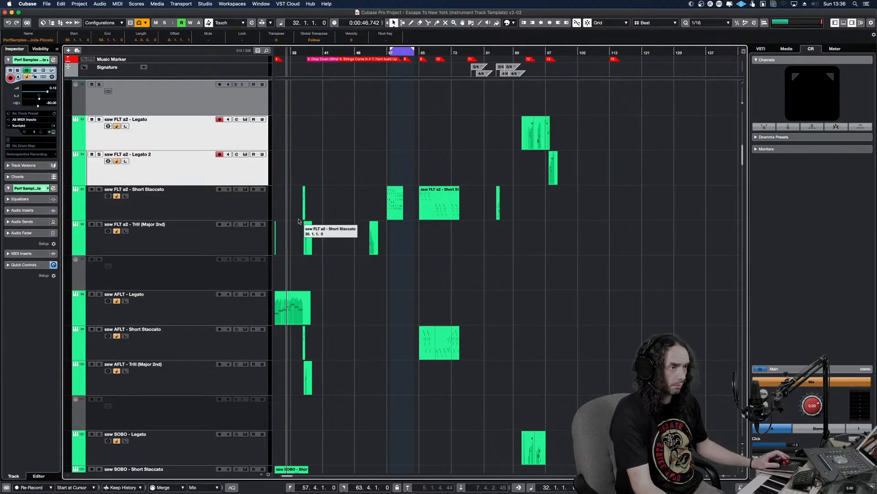
{"action": "key", "text": "h"}
{"action": "key", "text": "h"}
{"action": "scroll", "coordinate": [413, 228], "scroll_direction": "up", "scroll_amount": 6}
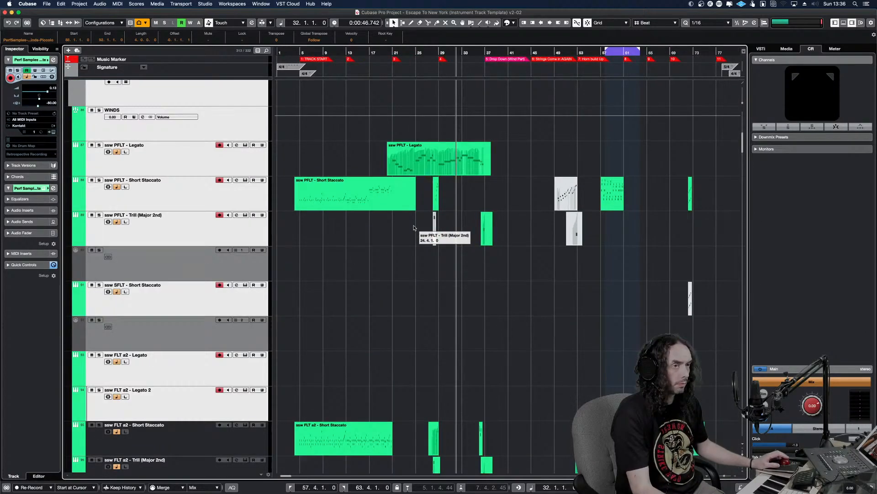
{"action": "scroll", "coordinate": [414, 228], "scroll_direction": "up", "scroll_amount": 7}
{"action": "key", "text": "shift+g"}
{"action": "key", "text": "shift+g"}
{"action": "key", "text": "shift+g"}
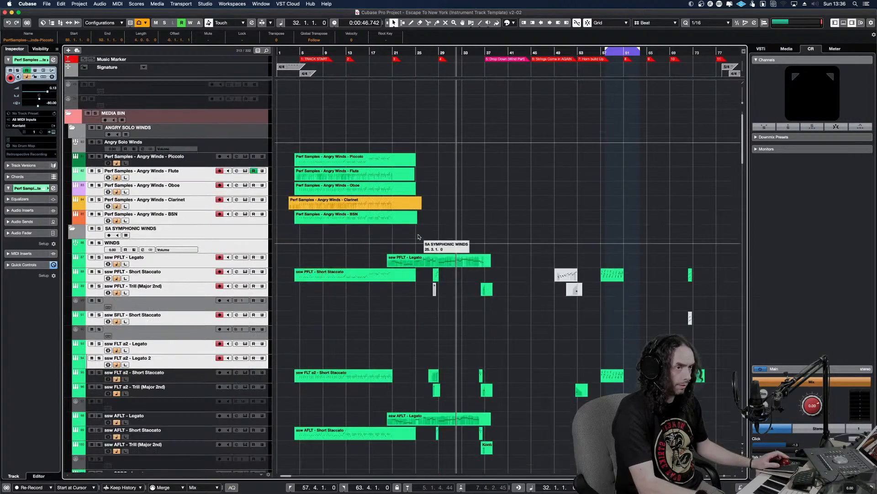
{"action": "left_click", "coordinate": [288, 263]}
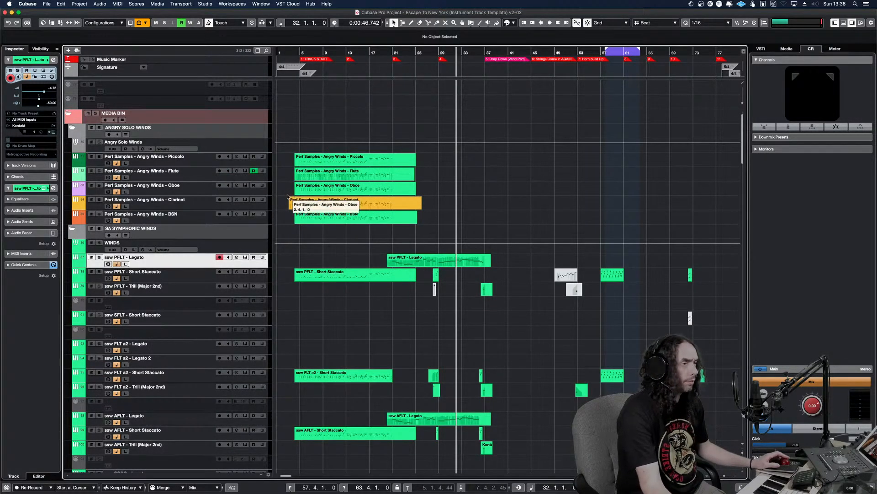
Audition the Angry Winds clarinet, oboe, flute, piccolo and BSN instruments by selecting their tracks one at a time
{"action": "left_click", "coordinate": [243, 206]}
{"action": "left_click", "coordinate": [241, 194]}
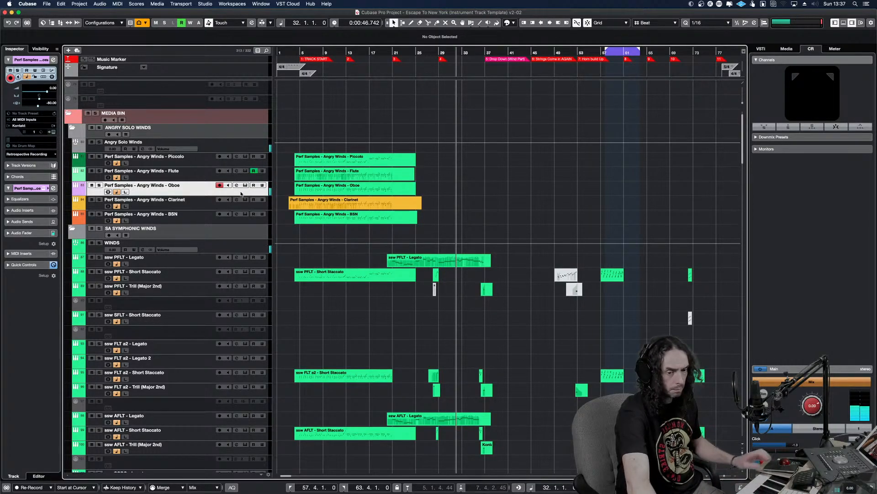
{"action": "left_click", "coordinate": [202, 178]}
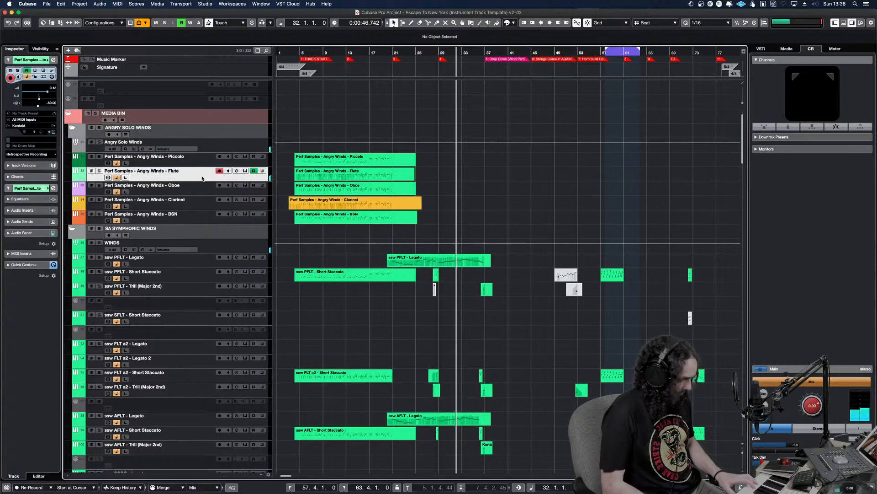
{"action": "left_click", "coordinate": [194, 190]}
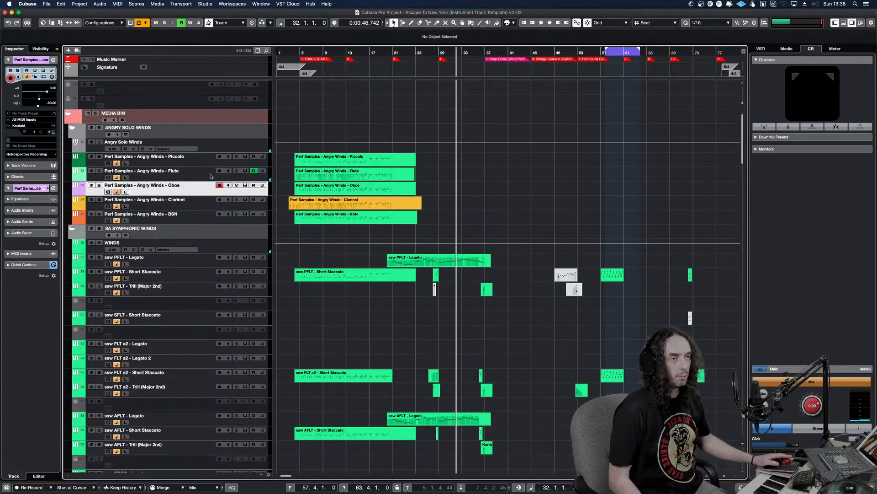
{"action": "left_click", "coordinate": [212, 165]}
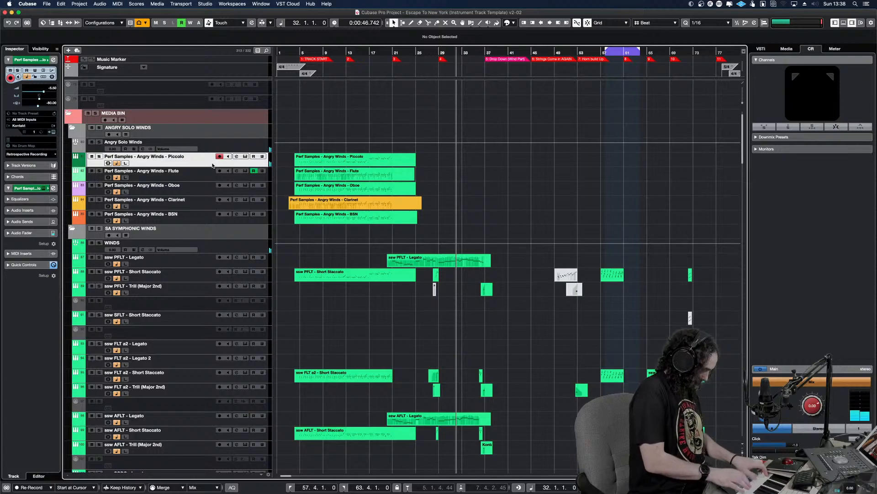
{"action": "left_click", "coordinate": [189, 178]}
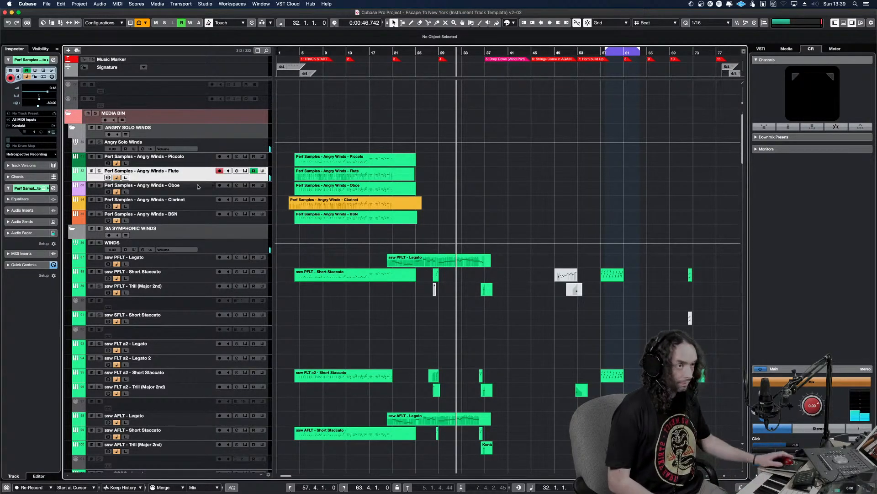
{"action": "left_click", "coordinate": [199, 206]}
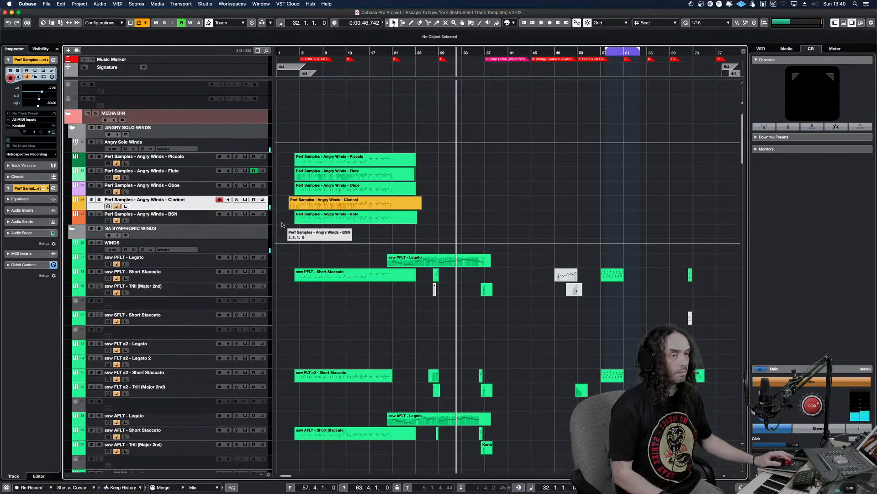
{"action": "left_click", "coordinate": [266, 220]}
{"action": "left_click", "coordinate": [256, 193]}
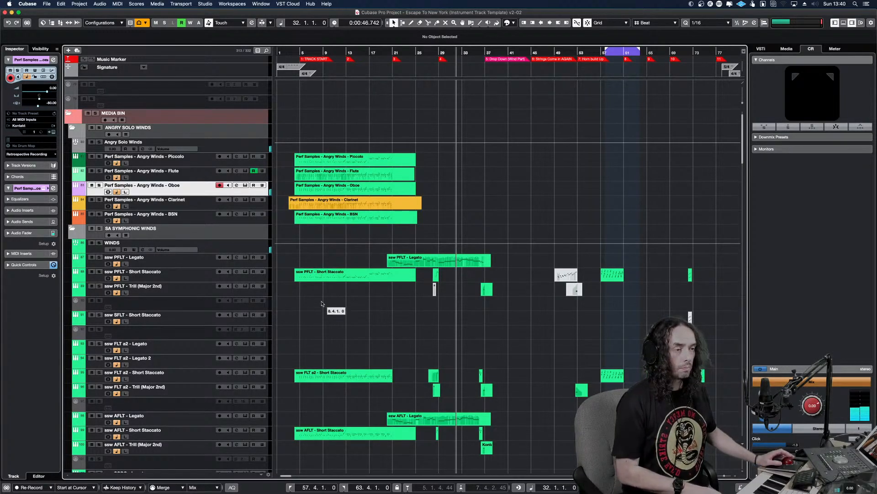
Audition the Angry Brass Soloists first FH, BBONE and TUBA instruments by selecting their tracks one at a time
{"action": "scroll", "coordinate": [338, 302], "scroll_direction": "down", "scroll_amount": 15}
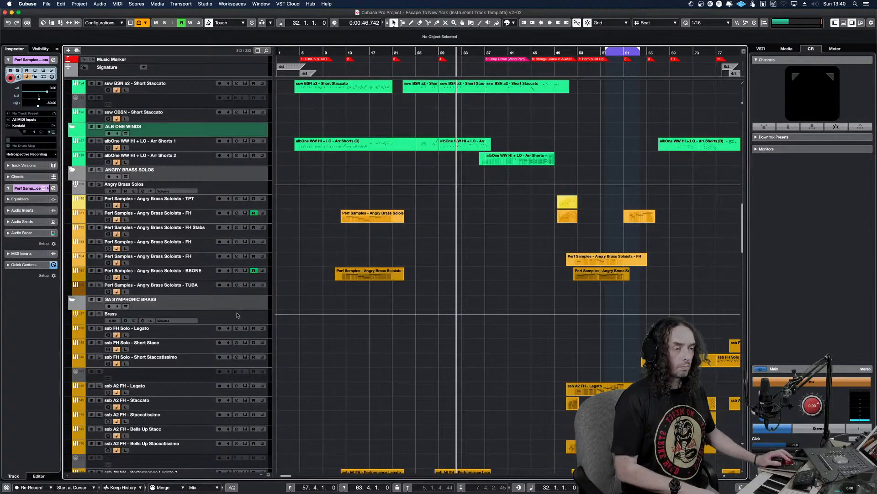
{"action": "left_click", "coordinate": [232, 219]}
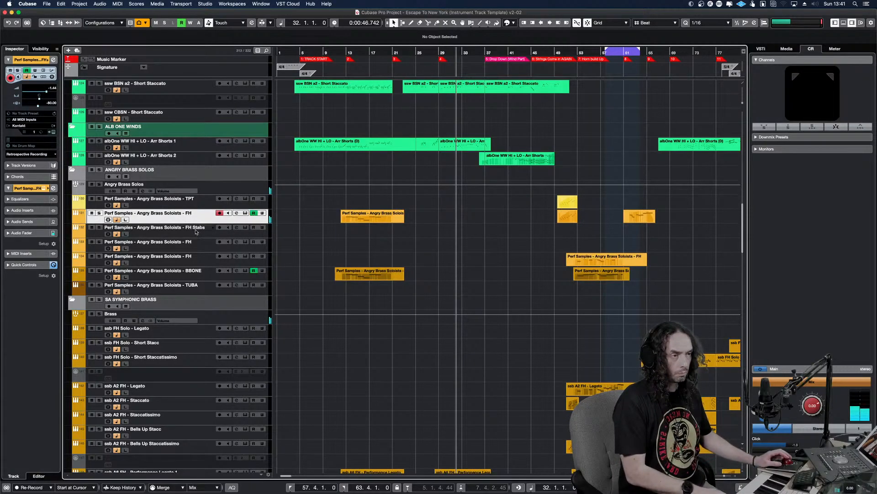
{"action": "left_click", "coordinate": [200, 276]}
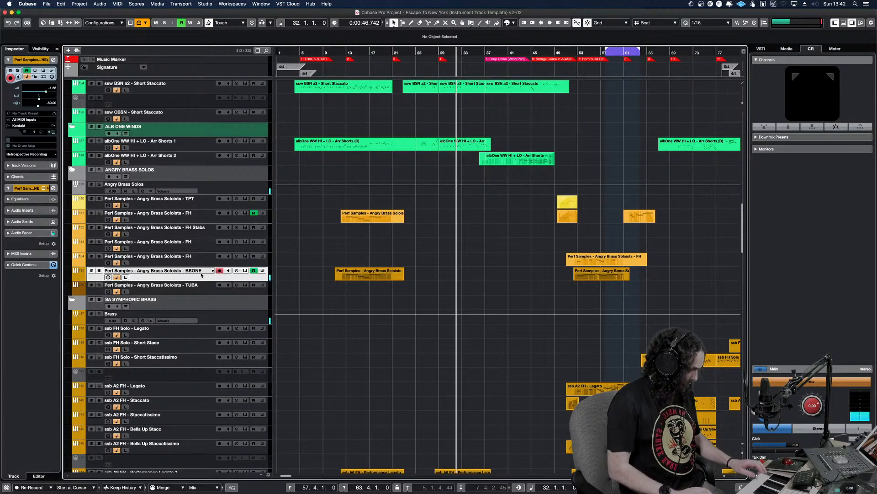
{"action": "left_click", "coordinate": [237, 291]}
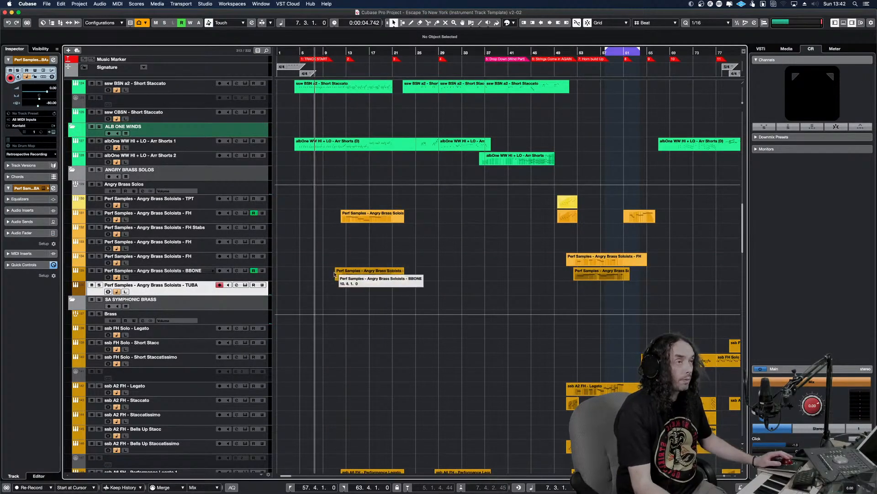
Add a new Kontakt instrument track from the SA CHAMBER STRINGS folder
{"action": "key", "text": "g"}
{"action": "key", "text": "g"}
{"action": "key", "text": "g"}
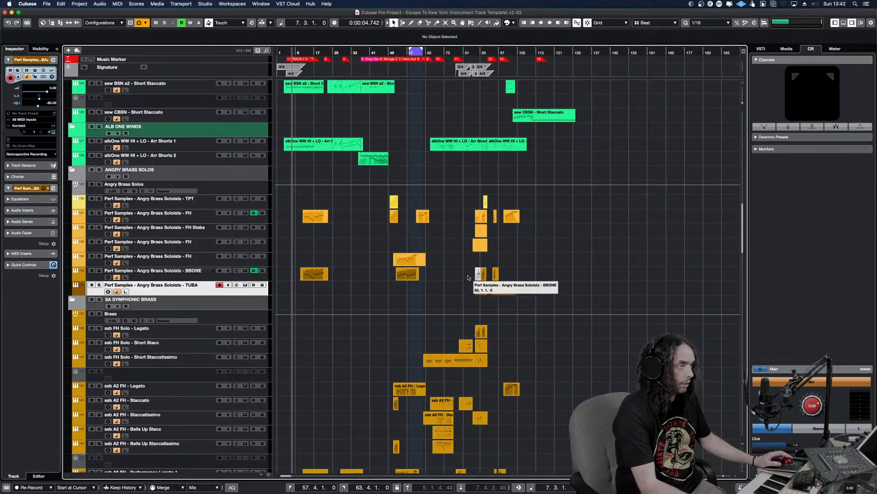
{"action": "scroll", "coordinate": [424, 272], "scroll_direction": "down", "scroll_amount": 15}
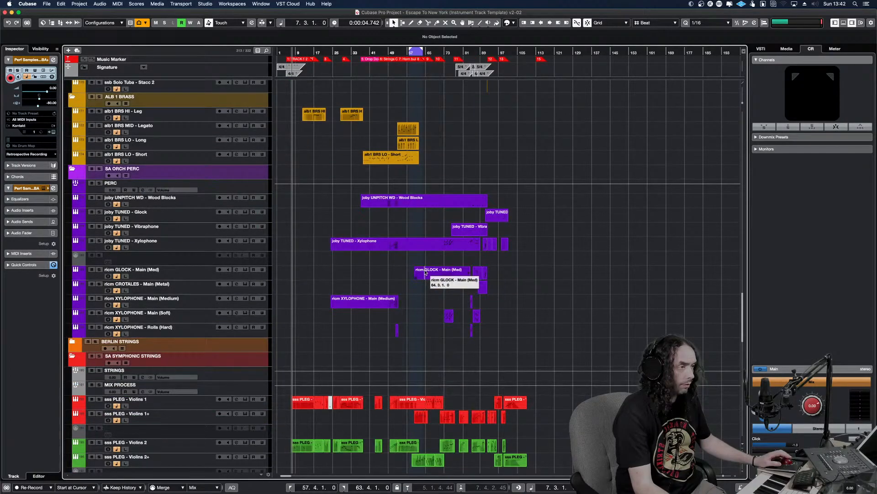
{"action": "scroll", "coordinate": [425, 263], "scroll_direction": "up", "scroll_amount": 10}
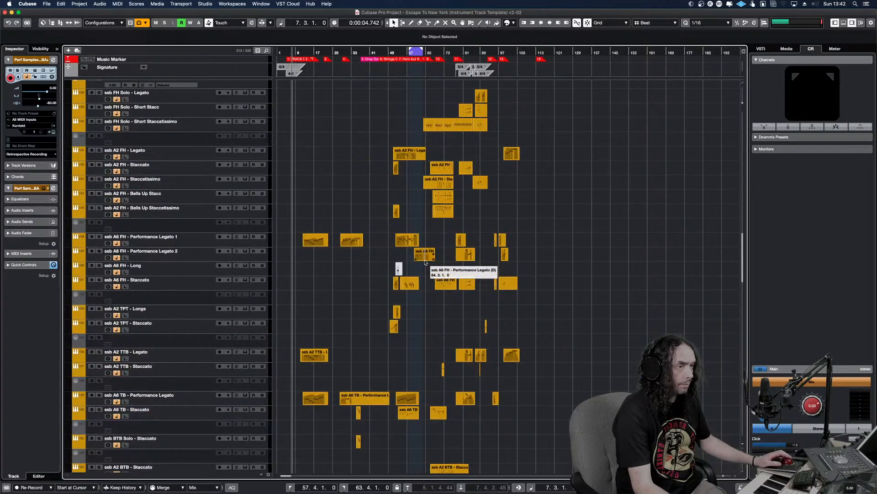
{"action": "scroll", "coordinate": [425, 262], "scroll_direction": "up", "scroll_amount": 6}
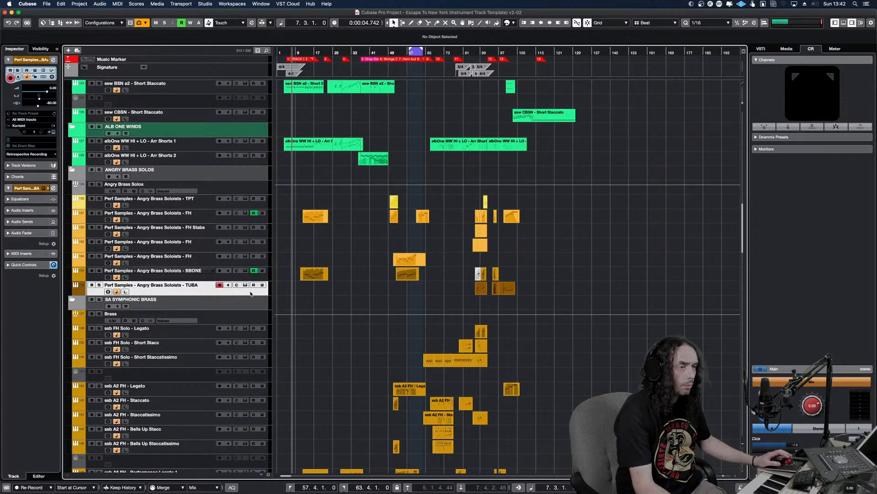
{"action": "scroll", "coordinate": [319, 309], "scroll_direction": "down", "scroll_amount": 12}
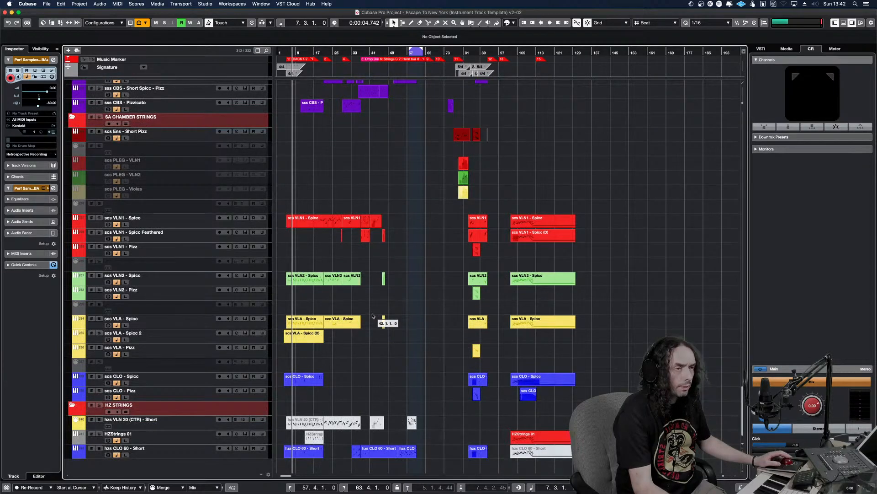
{"action": "scroll", "coordinate": [347, 315], "scroll_direction": "up", "scroll_amount": 10}
{"action": "right_click", "coordinate": [265, 353]}
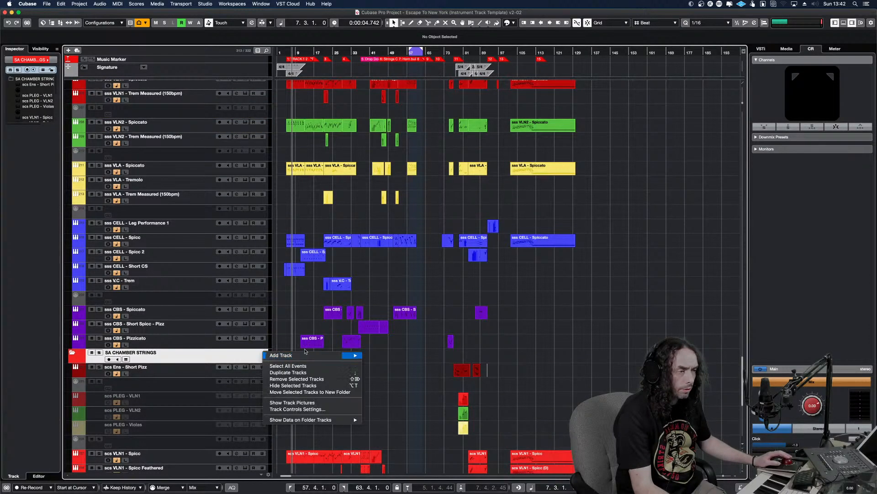
{"action": "mouse_move", "coordinate": [339, 354]}
{"action": "left_click", "coordinate": [399, 352]}
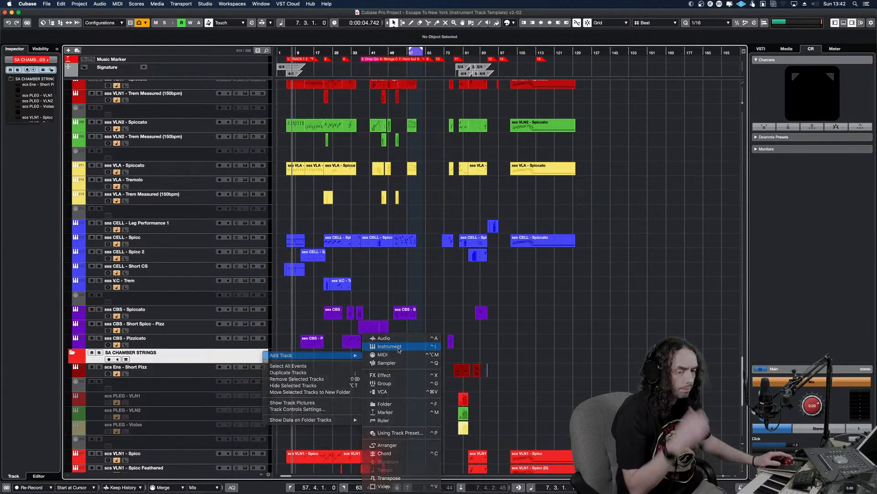
{"action": "left_click", "coordinate": [564, 307]}
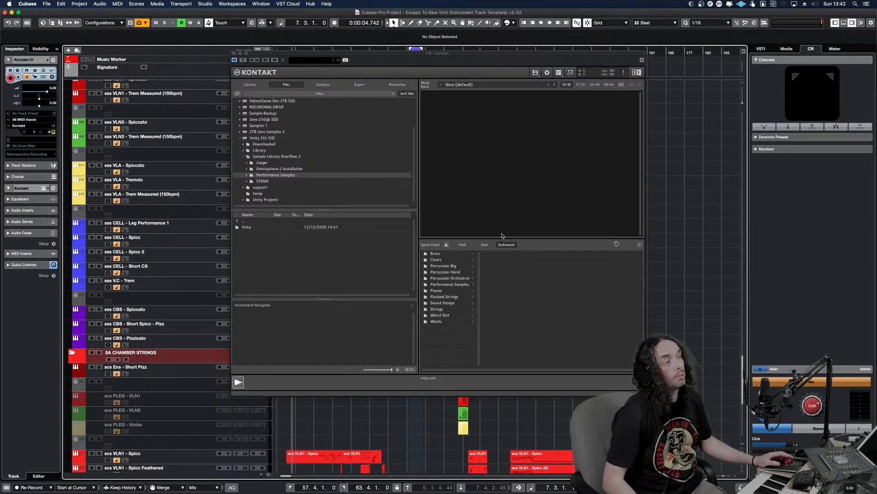
Load Solos of the Sea - Solo Violin B from the Performance Samples quick-load folder into Kontakt and close the instrument window
{"action": "left_click", "coordinate": [462, 284]}
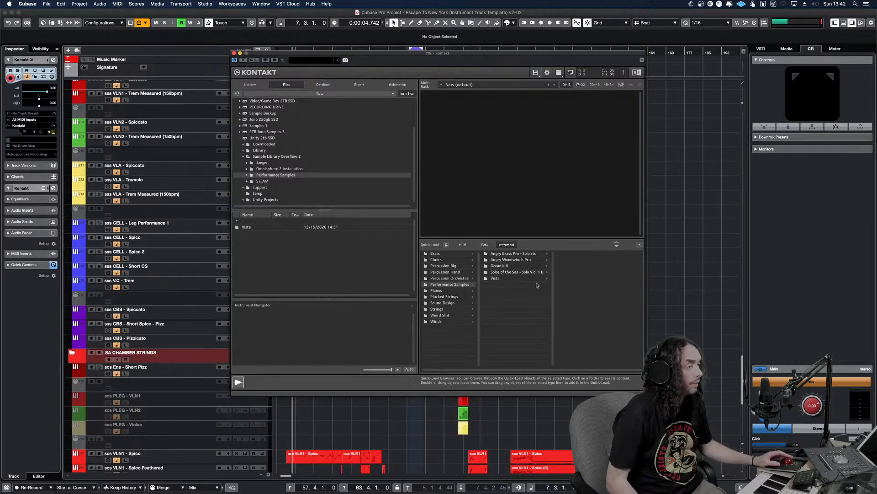
{"action": "left_click", "coordinate": [530, 272]}
{"action": "left_click", "coordinate": [578, 255]}
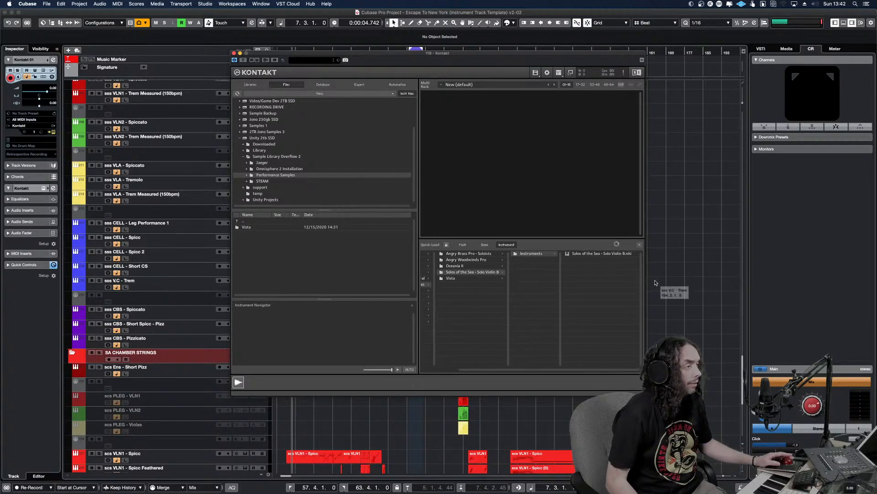
{"action": "left_click_drag", "start_coordinate": [612, 254], "coordinate": [572, 185]}
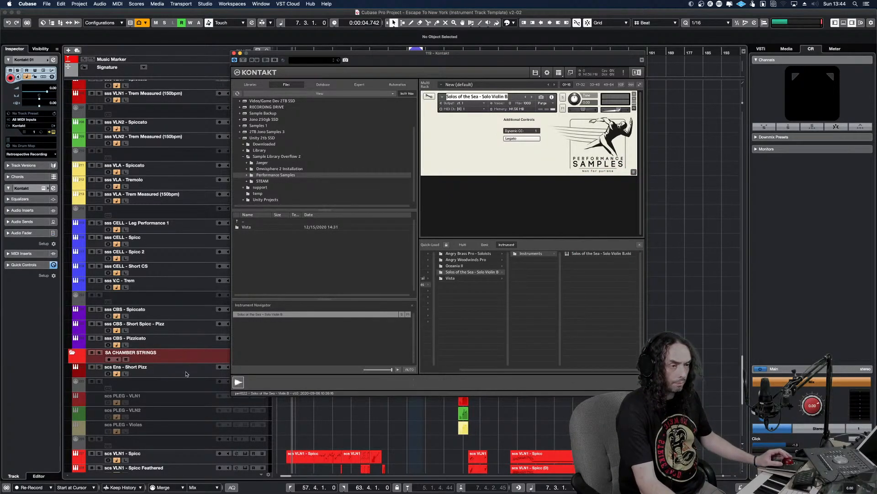
{"action": "left_click", "coordinate": [235, 54]}
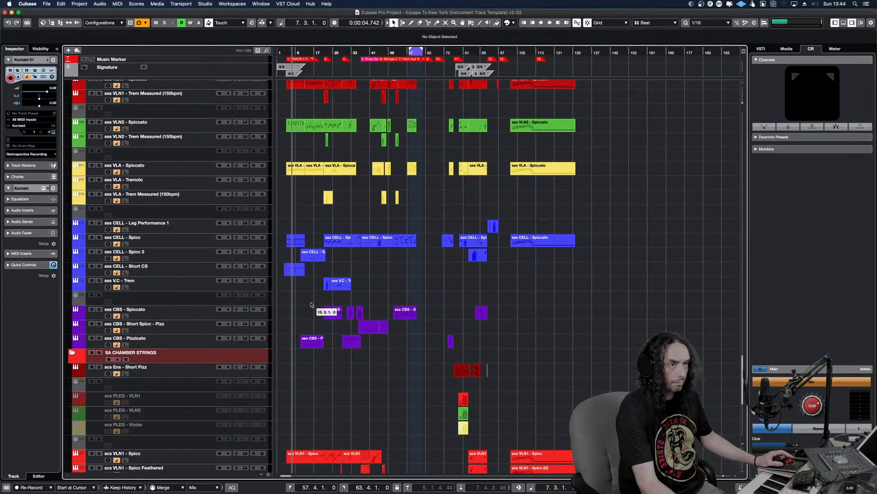
Rename the Kontakt 01 track as Solos of the Sea - Solo Violin B
{"action": "scroll", "coordinate": [311, 307], "scroll_direction": "down", "scroll_amount": 5}
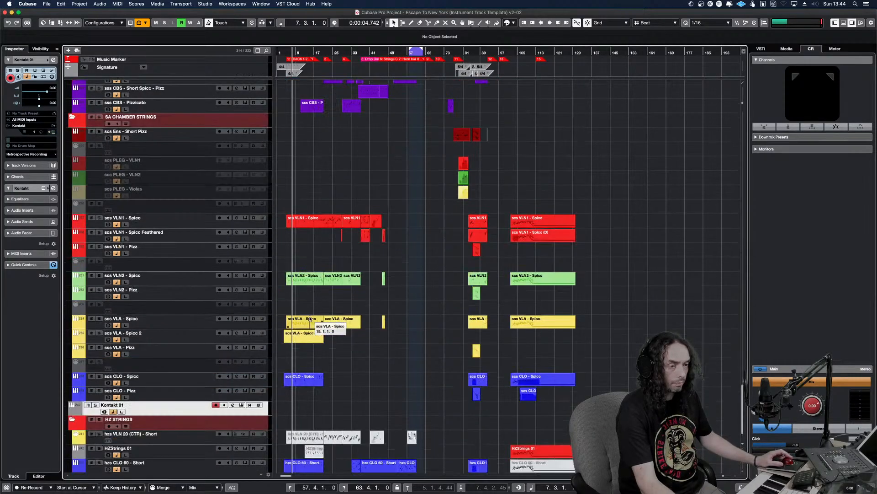
{"action": "double_click", "coordinate": [185, 405]}
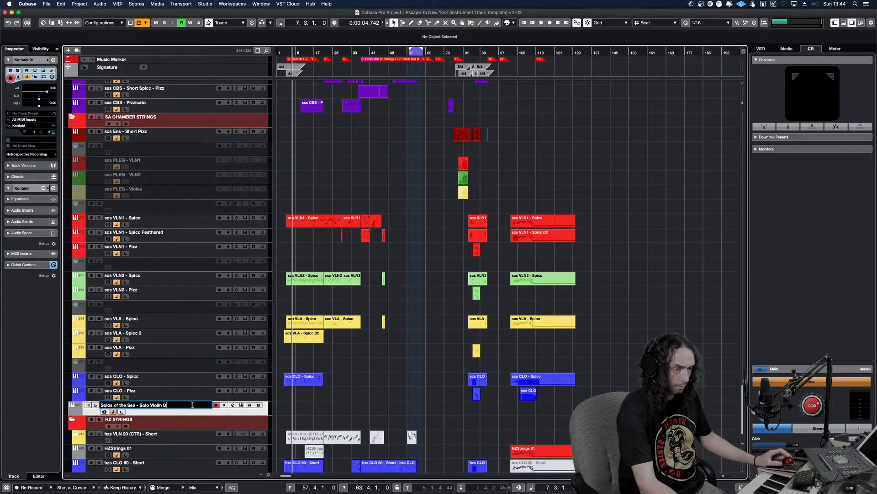
{"action": "key", "text": "Return"}
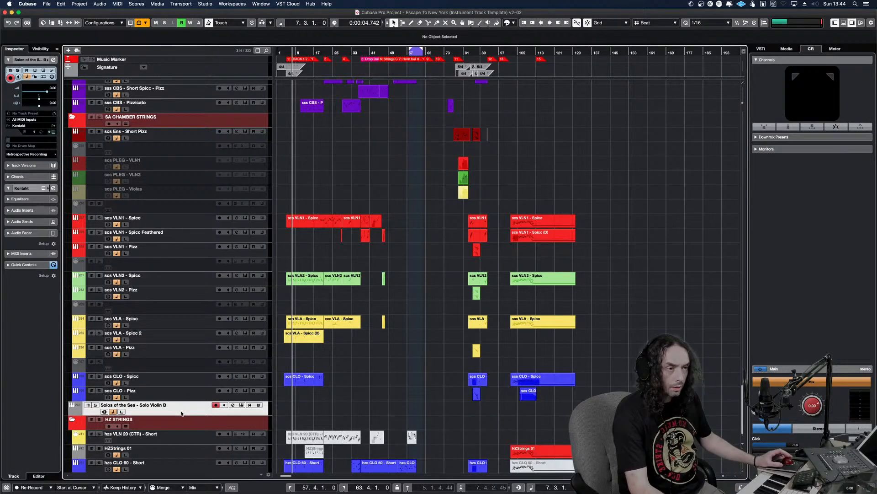
Move the Solo Violin B track to the top of the SA CHAMBER STRINGS folder and colour it bright pink
{"action": "left_click_drag", "start_coordinate": [182, 378], "coordinate": [187, 214]}
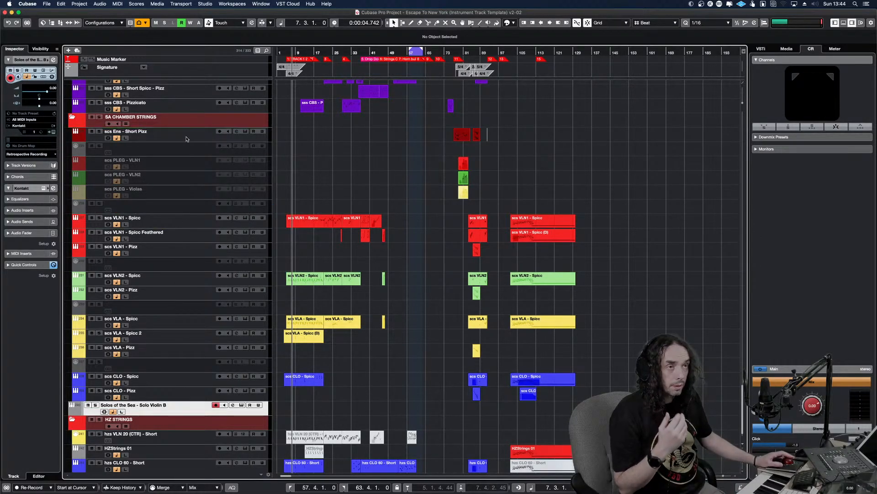
{"action": "left_click_drag", "start_coordinate": [186, 138], "coordinate": [188, 141]}
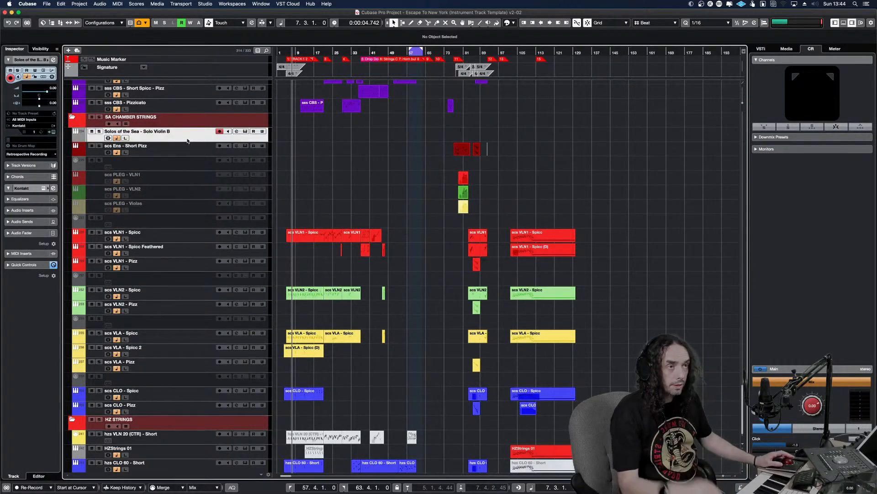
{"action": "left_click", "coordinate": [82, 140]}
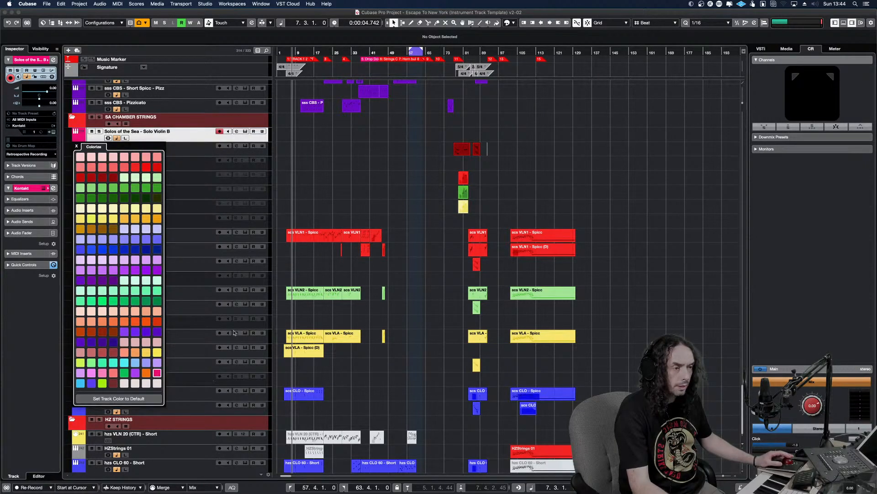
{"action": "left_click", "coordinate": [316, 137]}
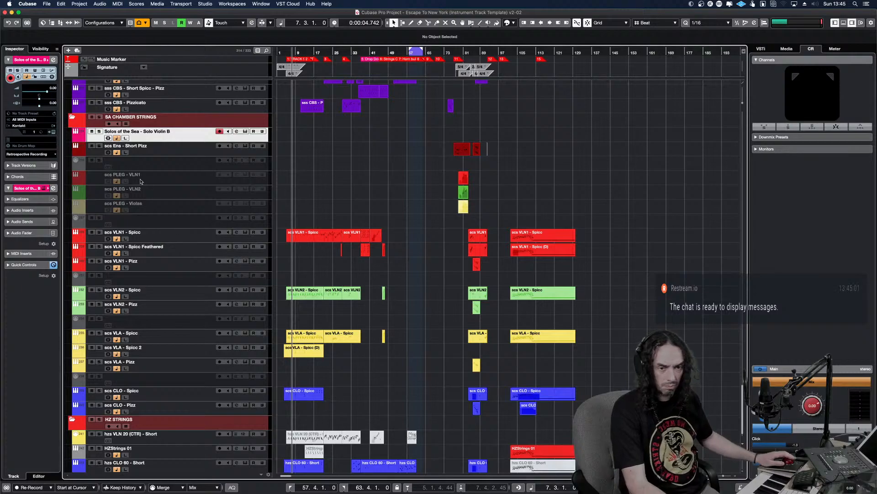
Play the arrangement from about bar 31 and find the long legato violin parts in SA SYMPHONIC STRINGS
{"action": "left_click", "coordinate": [349, 199]}
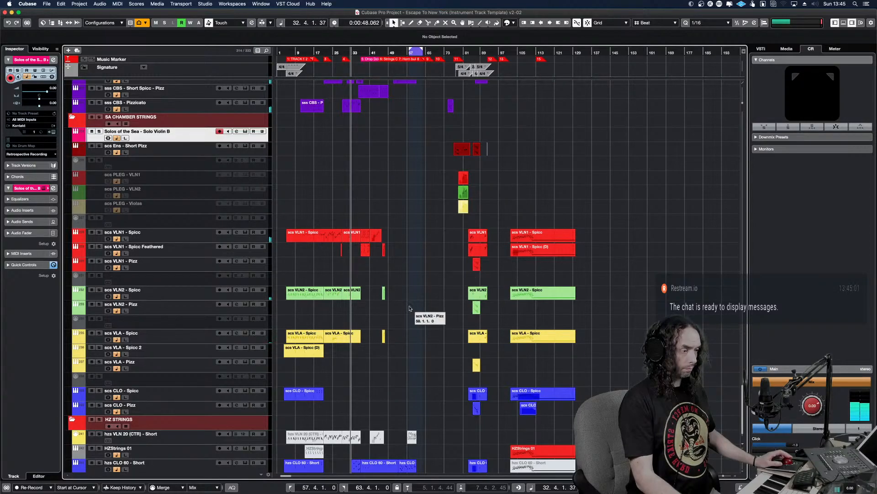
{"action": "scroll", "coordinate": [409, 309], "scroll_direction": "down", "scroll_amount": 1}
{"action": "scroll", "coordinate": [409, 317], "scroll_direction": "up", "scroll_amount": 8}
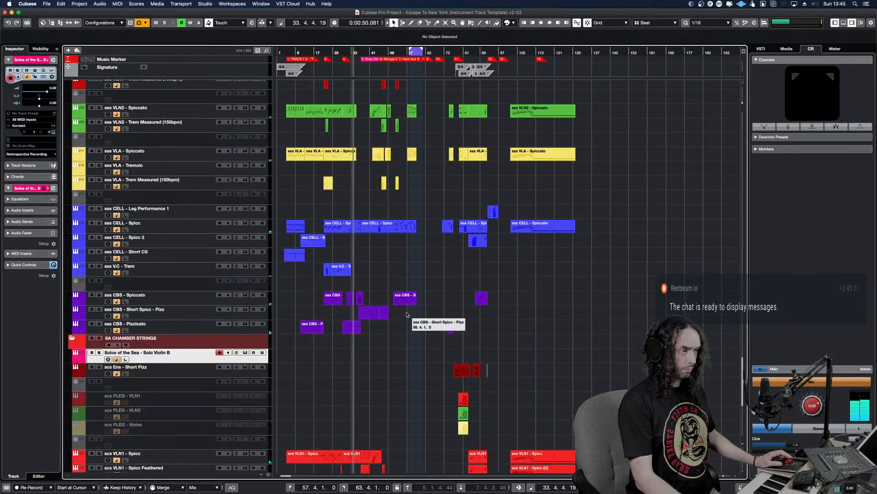
{"action": "scroll", "coordinate": [406, 314], "scroll_direction": "up", "scroll_amount": 15}
{"action": "scroll", "coordinate": [409, 312], "scroll_direction": "up", "scroll_amount": 6}
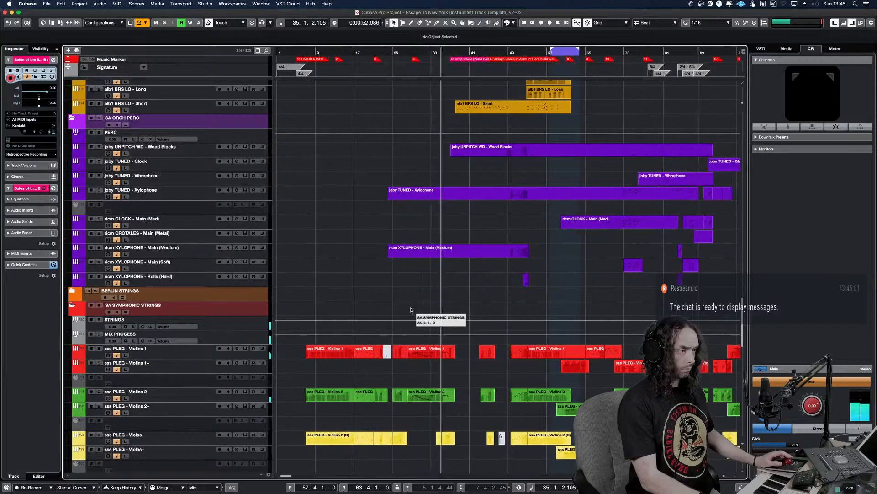
{"action": "scroll", "coordinate": [413, 361], "scroll_direction": "up", "scroll_amount": 3}
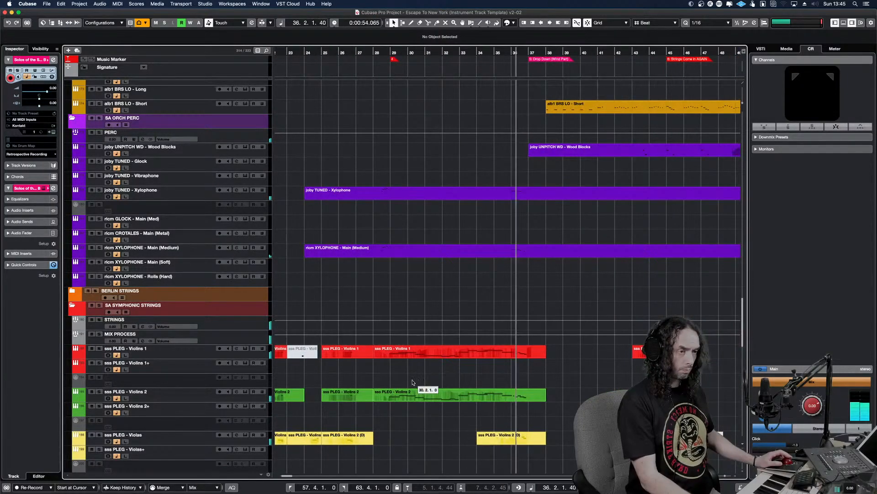
Select the sss PLEG - Violins 1 part that starts at bar 28, solo its track and play it
{"action": "key", "text": "space"}
{"action": "left_click", "coordinate": [378, 354], "text": "alt+shift"}
{"action": "left_click", "coordinate": [404, 355]}
{"action": "key", "text": "s"}
{"action": "key", "text": "space"}
{"action": "key", "text": "h"}
{"action": "key", "text": "h"}
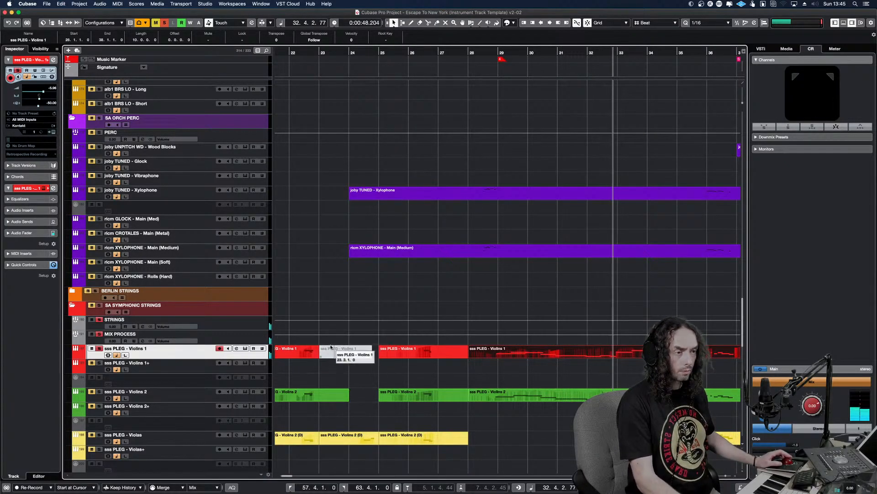
Clear the solo state and paste the Violins 1 part onto the Solo Violin B track at its original position, bar 28
{"action": "scroll", "coordinate": [365, 307], "scroll_direction": "down", "scroll_amount": 5}
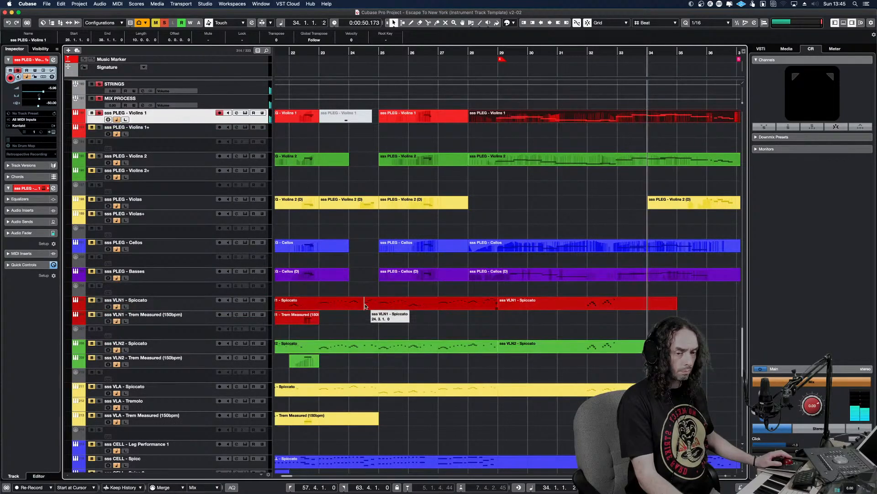
{"action": "scroll", "coordinate": [365, 307], "scroll_direction": "down", "scroll_amount": 5}
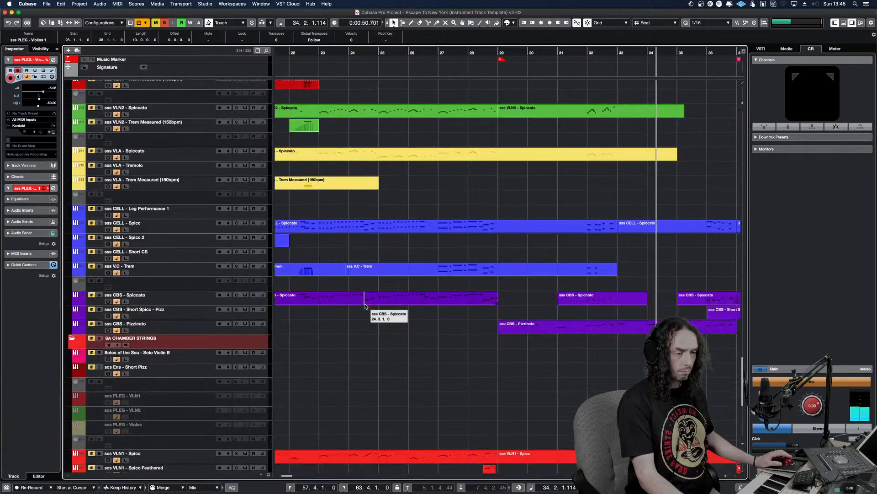
{"action": "left_click", "coordinate": [176, 358]}
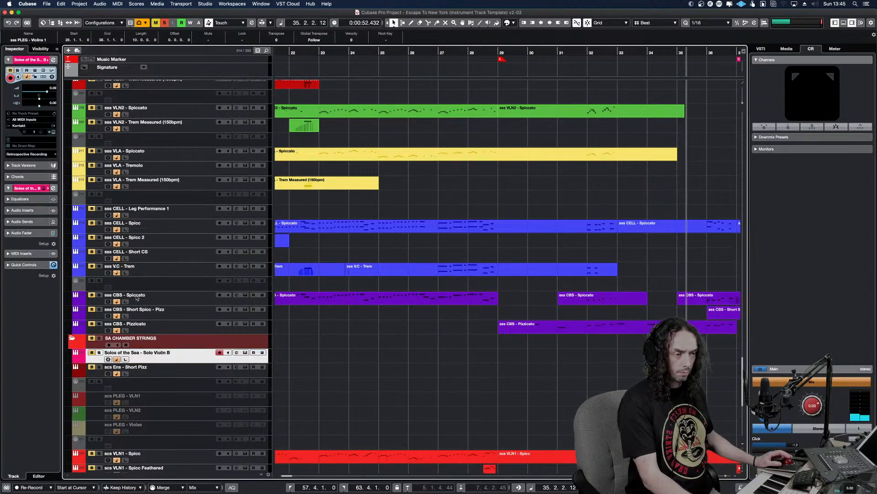
{"action": "left_click", "coordinate": [164, 23]}
{"action": "key", "text": "alt+v"}
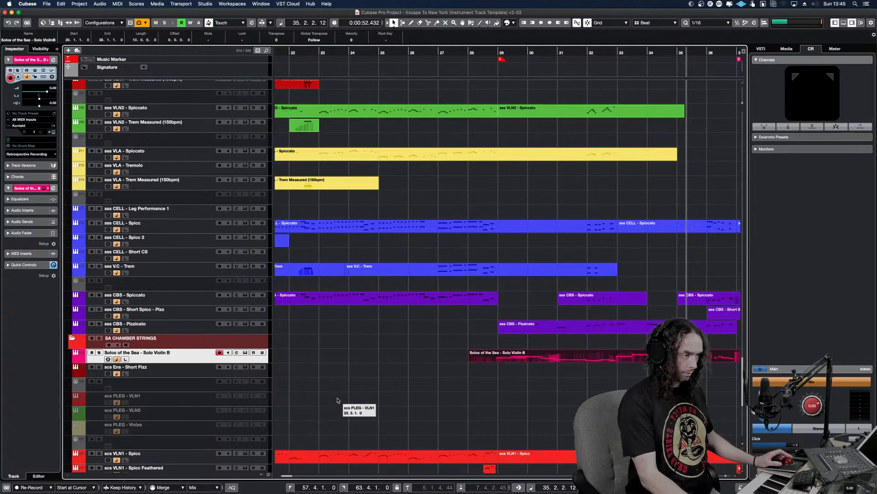
Solo the Solos of the Sea - Solo Violin B track and play its pasted part from bar 28
{"action": "left_click", "coordinate": [494, 384]}
{"action": "key", "text": "s"}
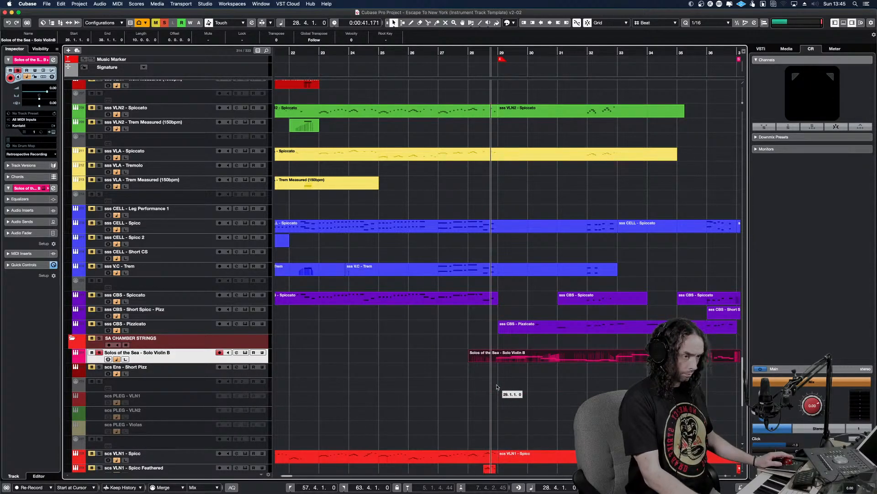
{"action": "key", "text": "space"}
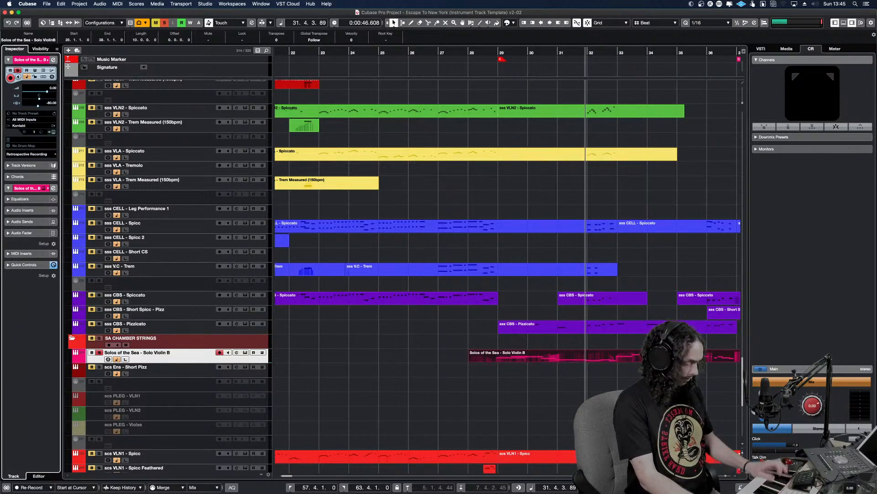
{"action": "key", "text": "space"}
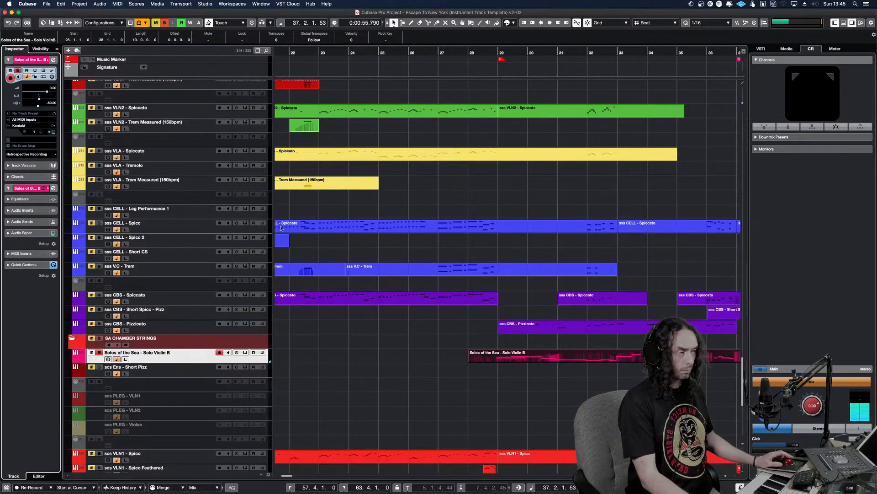
Clear the solo state and play the Solo Violin B part together with the full arrangement from around bar 28
{"action": "left_click", "coordinate": [164, 56]}
{"action": "left_click", "coordinate": [165, 22]}
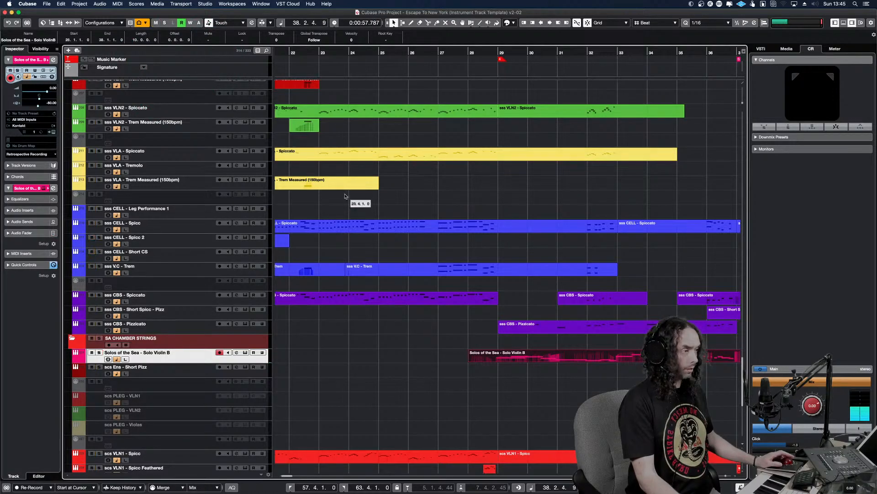
{"action": "left_click", "coordinate": [474, 318]}
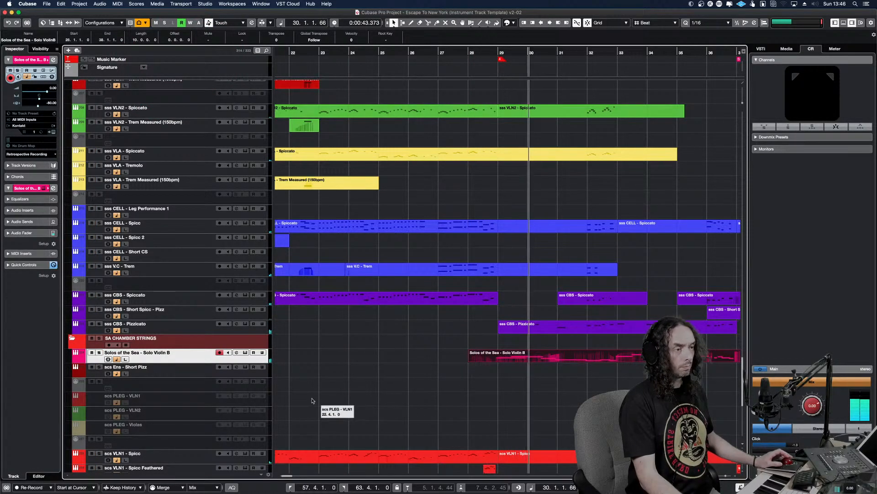
Open the Solo Violin B part for note editing, raise its entire modulation curve slightly and play it
{"action": "double_click", "coordinate": [621, 354]}
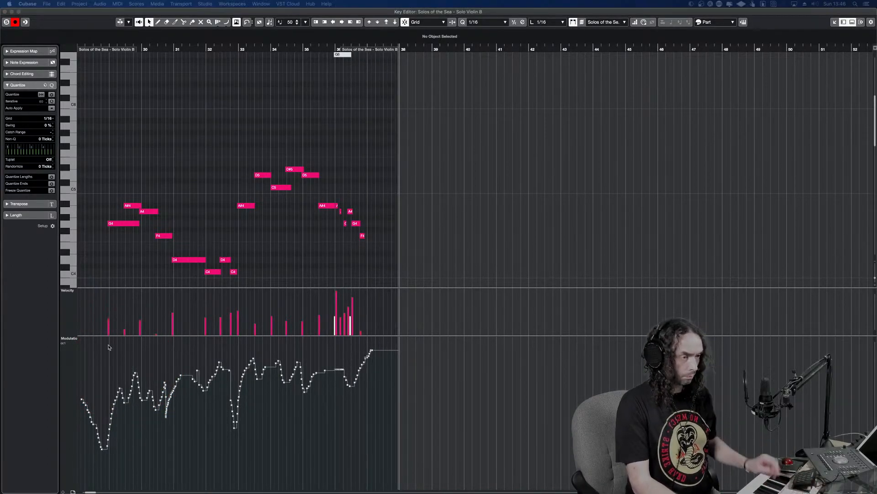
{"action": "key", "text": "super+a"}
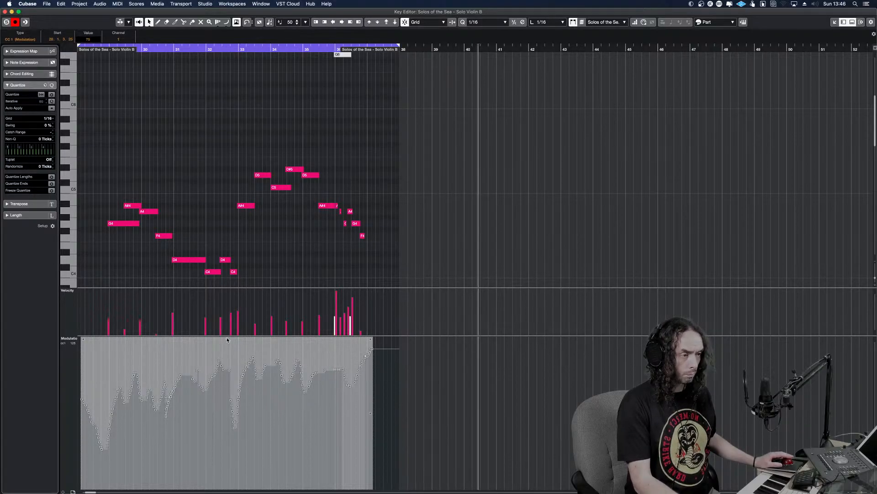
{"action": "left_click_drag", "start_coordinate": [224, 339], "coordinate": [229, 337]}
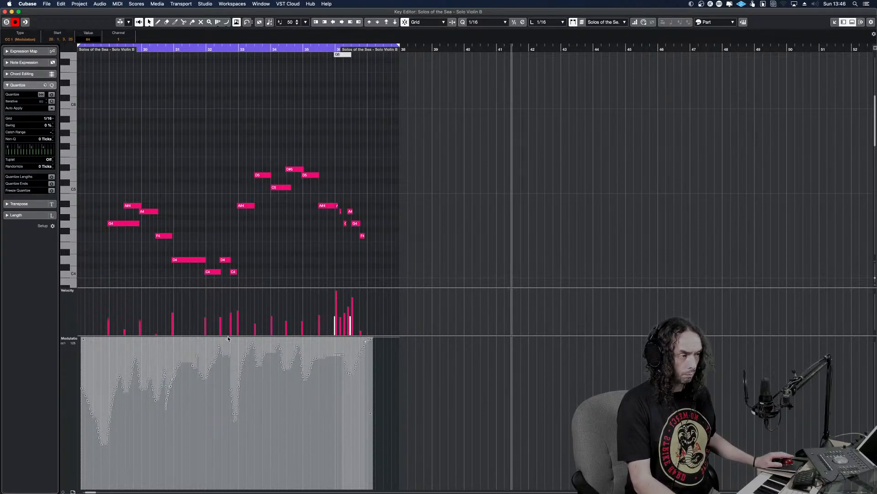
{"action": "key", "text": "space"}
{"action": "key", "text": "space"}
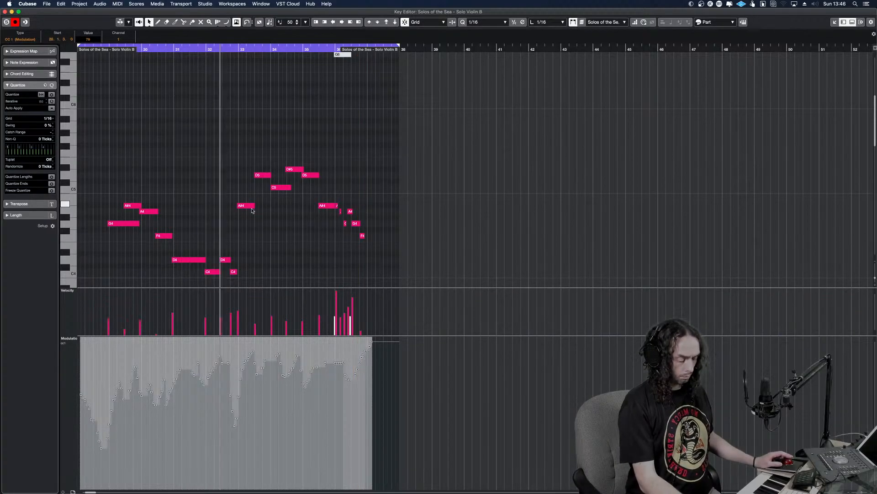
Set the quantize value to 1/8 and quantize the first four notes, from the G4 at bar 29 through the F4 in bar 30
{"action": "key", "text": "h"}
{"action": "key", "text": "h"}
{"action": "key", "text": "h"}
{"action": "key", "text": "h"}
{"action": "key", "text": "h"}
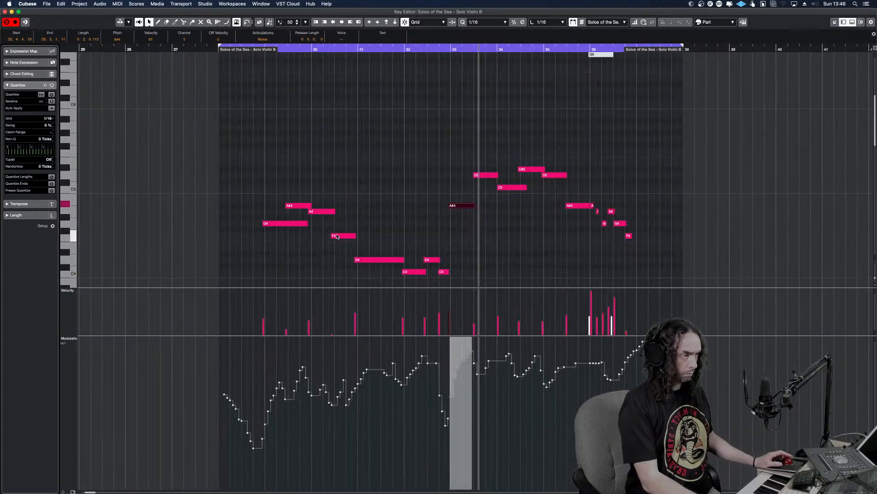
{"action": "key", "text": "g"}
{"action": "key", "text": "g"}
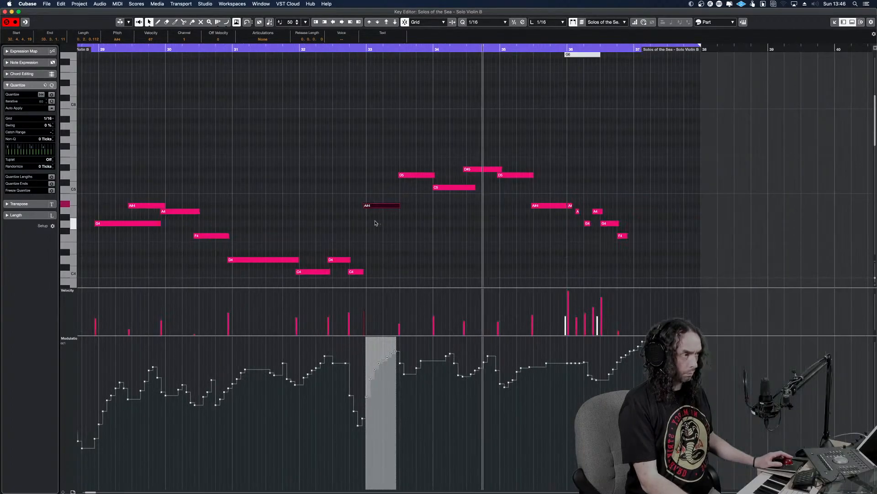
{"action": "left_click_drag", "start_coordinate": [249, 244], "coordinate": [197, 205]}
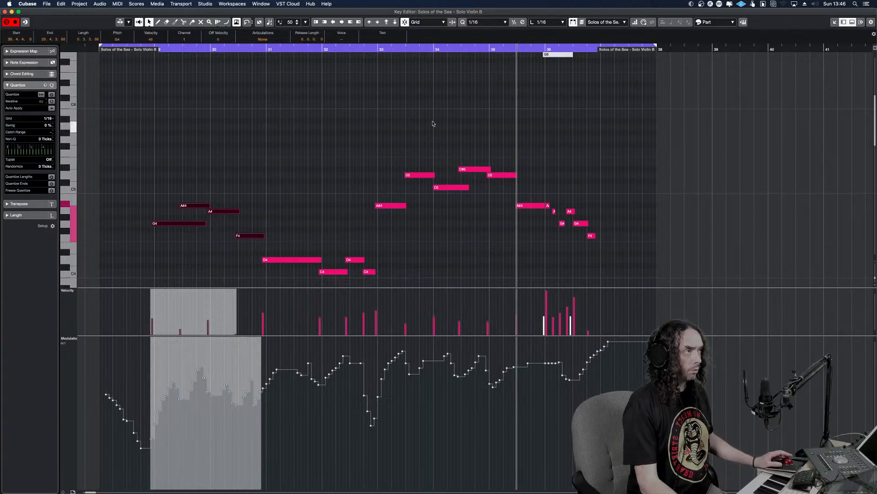
{"action": "left_click", "coordinate": [498, 23]}
{"action": "left_click", "coordinate": [494, 18]}
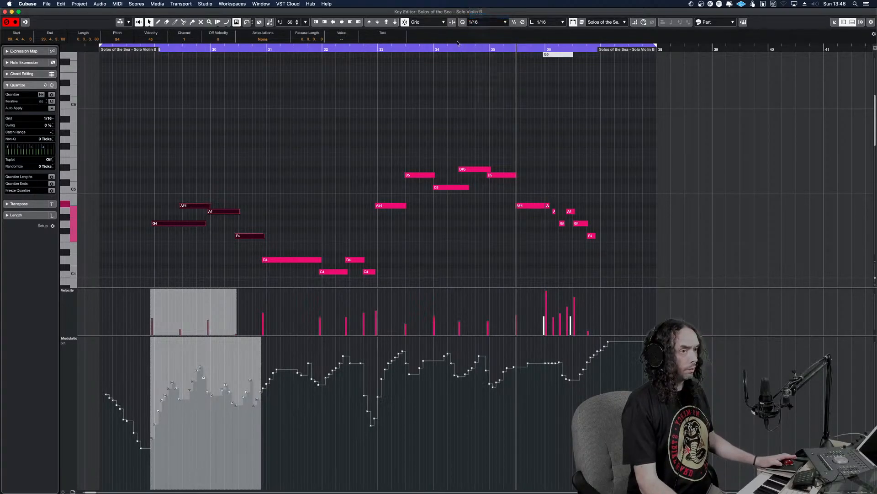
{"action": "key", "text": "q"}
{"action": "key", "text": "super+Right"}
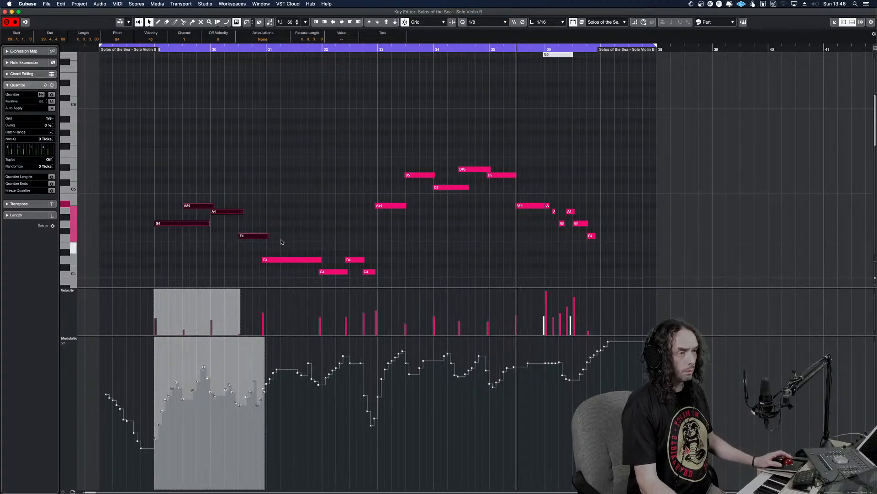
Quantize the notes from the D4 at bar 31 through the long A#4 in bar 35 to 1/8, group by group, and play the part
{"action": "left_click_drag", "start_coordinate": [391, 284], "coordinate": [310, 251]}
{"action": "key", "text": "q"}
{"action": "key", "text": "super+Right"}
{"action": "left_click_drag", "start_coordinate": [446, 238], "coordinate": [394, 150]}
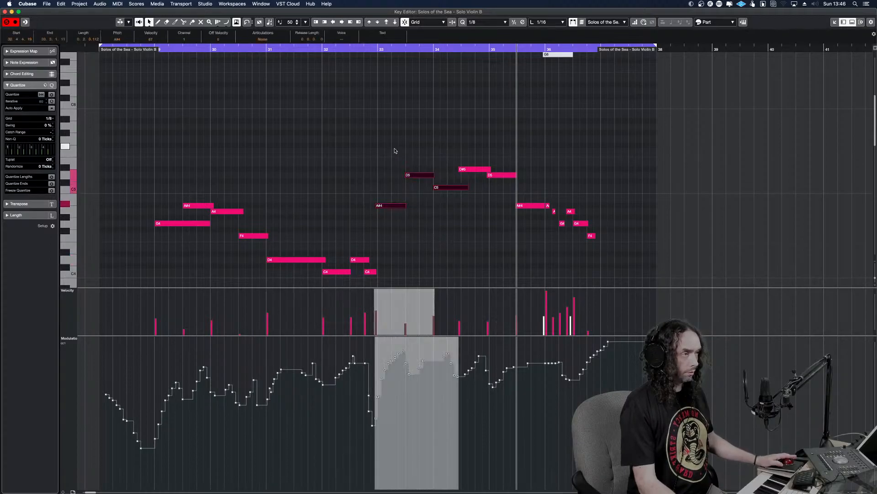
{"action": "left_click_drag", "start_coordinate": [477, 186], "coordinate": [495, 160]}
{"action": "key", "text": "q"}
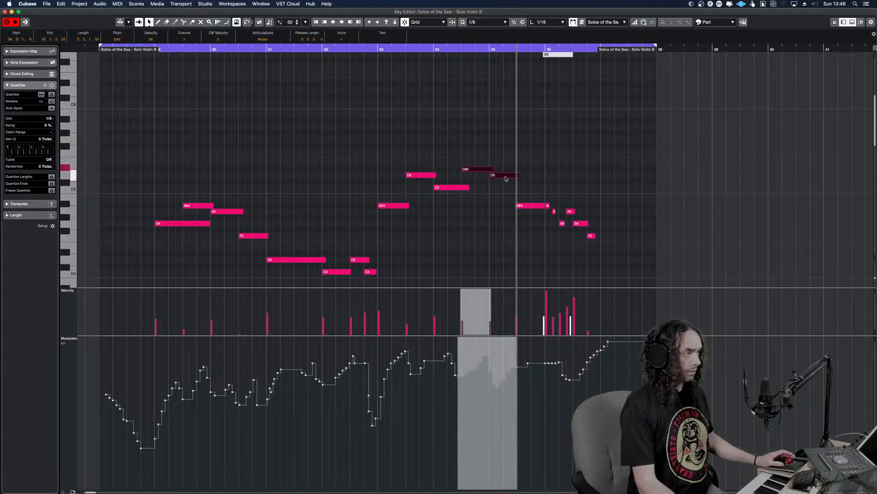
{"action": "left_click_drag", "start_coordinate": [536, 221], "coordinate": [521, 194]}
{"action": "key", "text": "q"}
{"action": "key", "text": "space"}
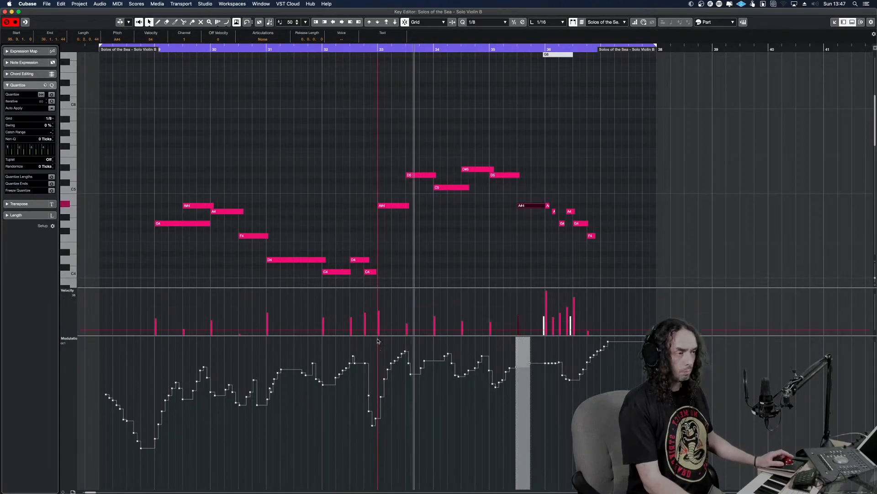
Switch to Safari and search the web in a new window for the Performance Samples Violin B library
{"action": "key", "text": "super+Tab"}
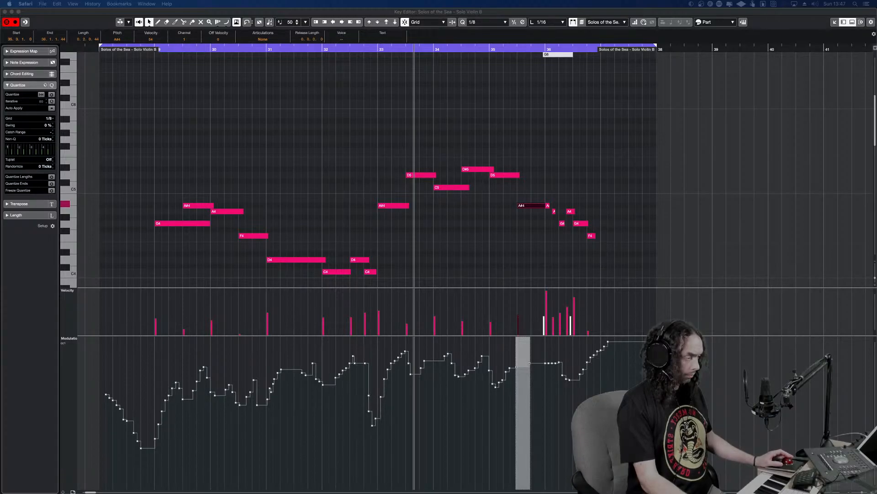
{"action": "key", "text": "super+n"}
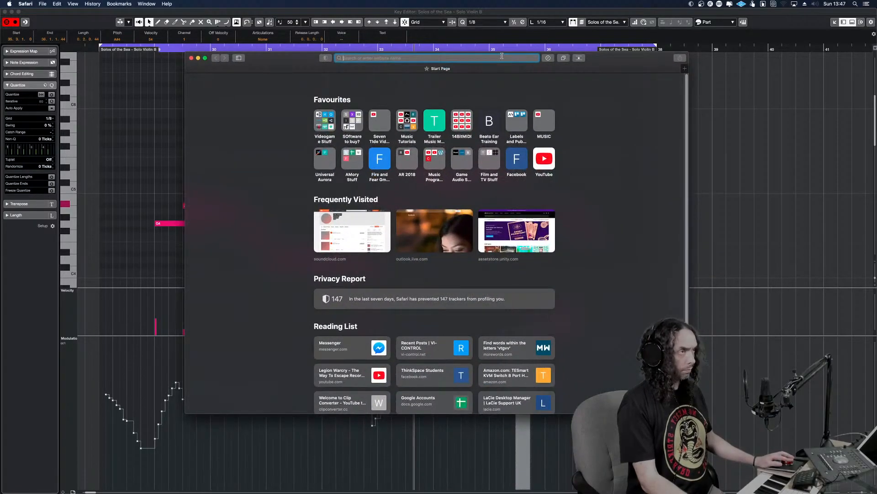
{"action": "type", "text": "pewrforman"}
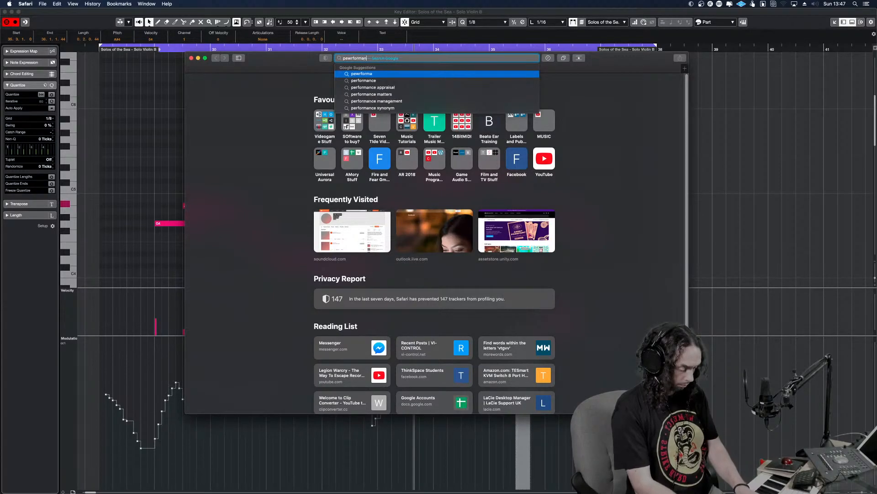
{"action": "type", "text": "ce samples vi"}
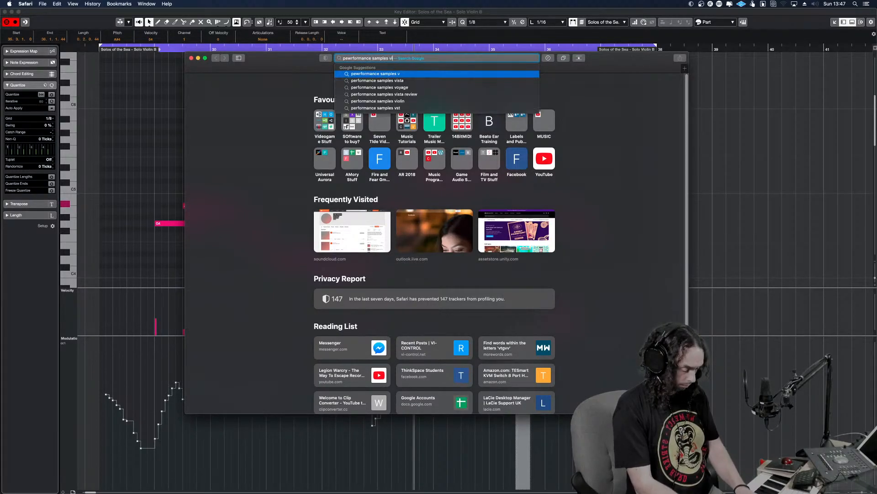
{"action": "type", "text": "olin B"}
{"action": "key", "text": "Return"}
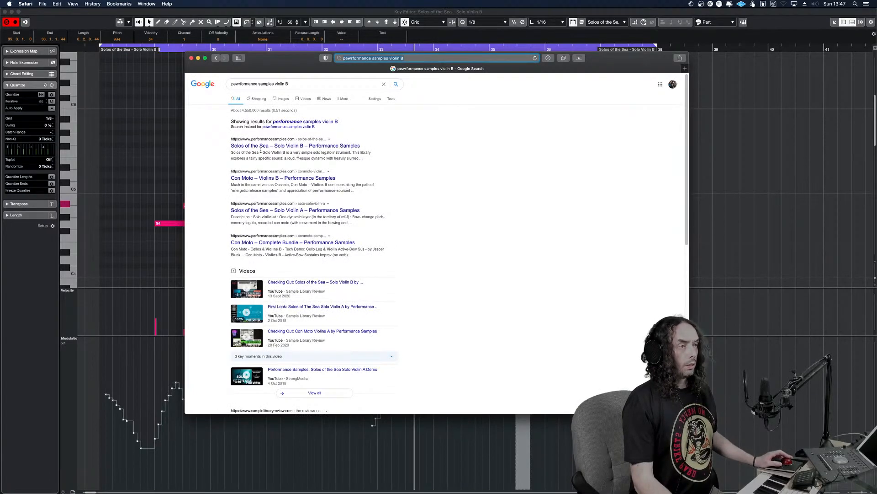
Open the Solos of the Sea – Solo Violin B product page, read its note on legato delay and close the browser window
{"action": "left_click", "coordinate": [263, 147]}
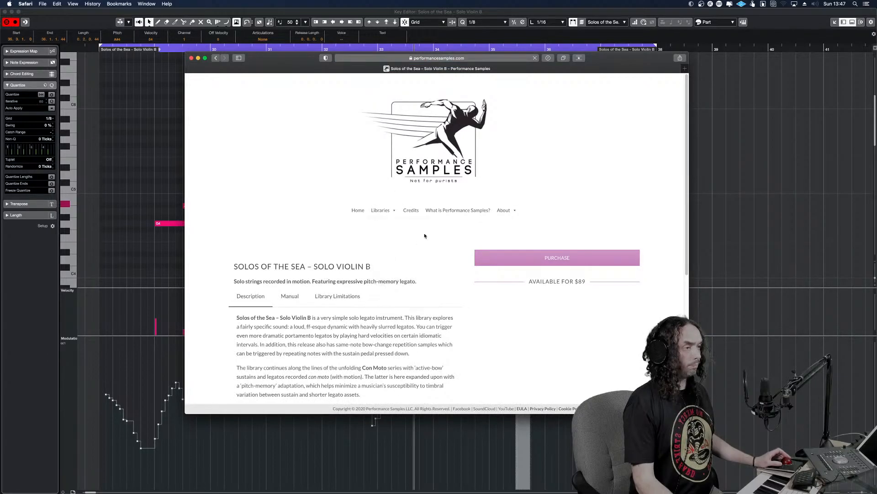
{"action": "scroll", "coordinate": [434, 227], "scroll_direction": "down", "scroll_amount": 5}
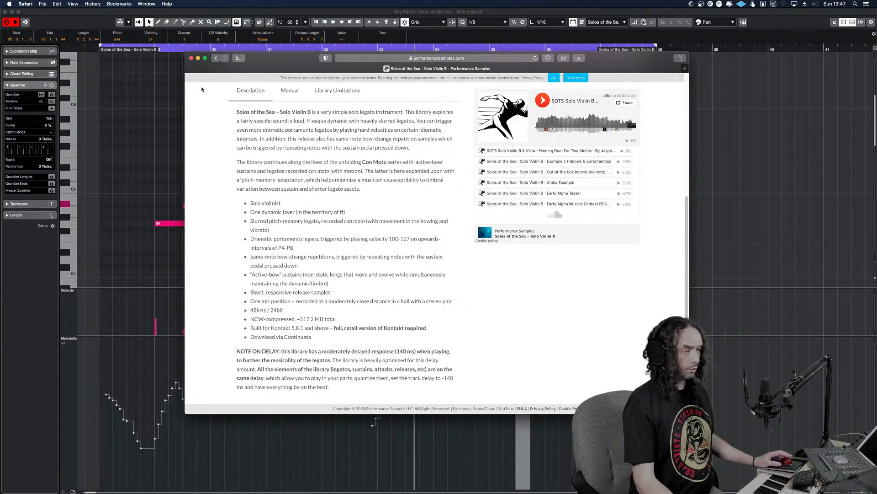
{"action": "left_click", "coordinate": [191, 58]}
Return to the Cubase project window and set the Solos of the Sea - Solo Violin B track delay to -140 ms
{"action": "left_click", "coordinate": [177, 151]}
{"action": "key", "text": "Return"}
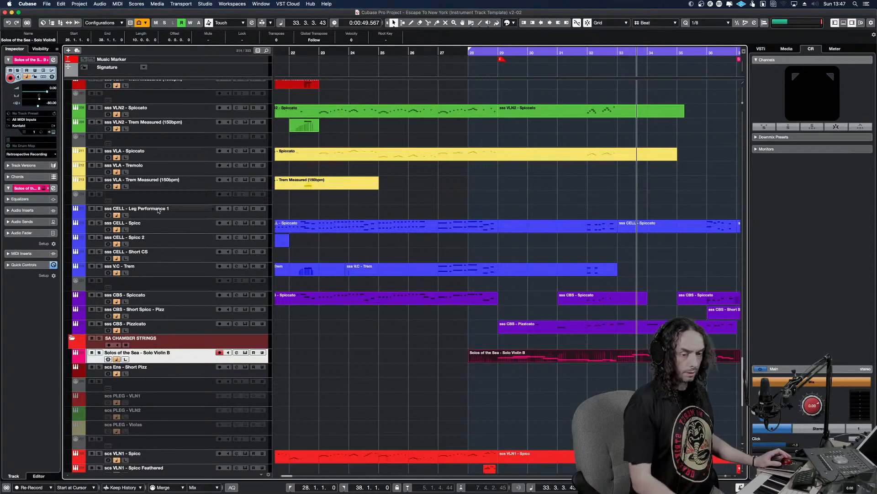
{"action": "left_click", "coordinate": [48, 103]}
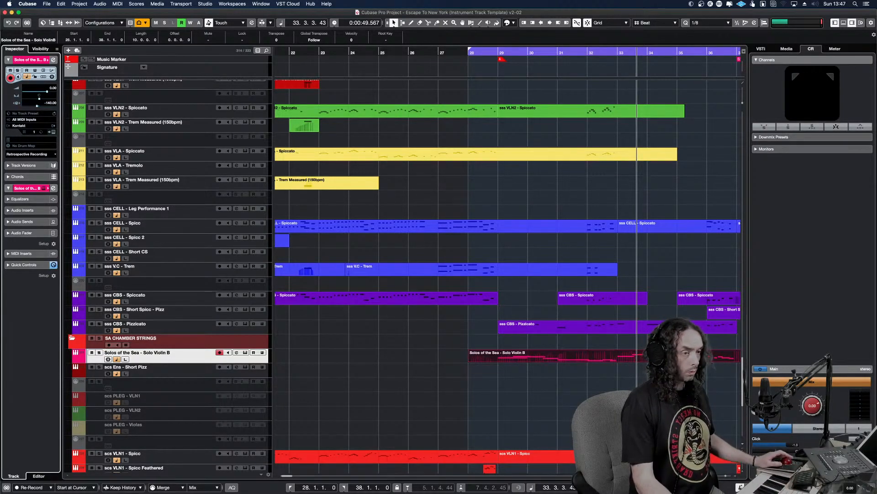
Play the arrangement from bar 28 and solo the Solos of the Sea - Solo Violin B track to check its timing
{"action": "left_click", "coordinate": [499, 396]}
{"action": "left_click", "coordinate": [494, 395]}
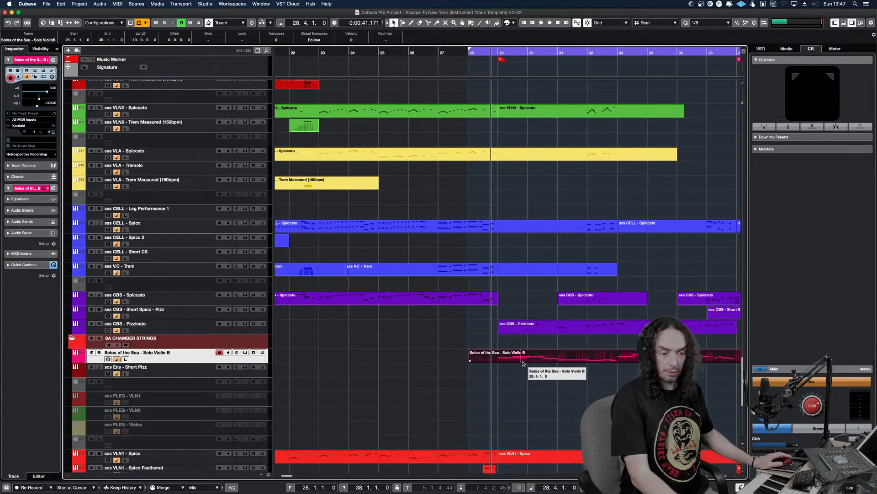
{"action": "key", "text": "space"}
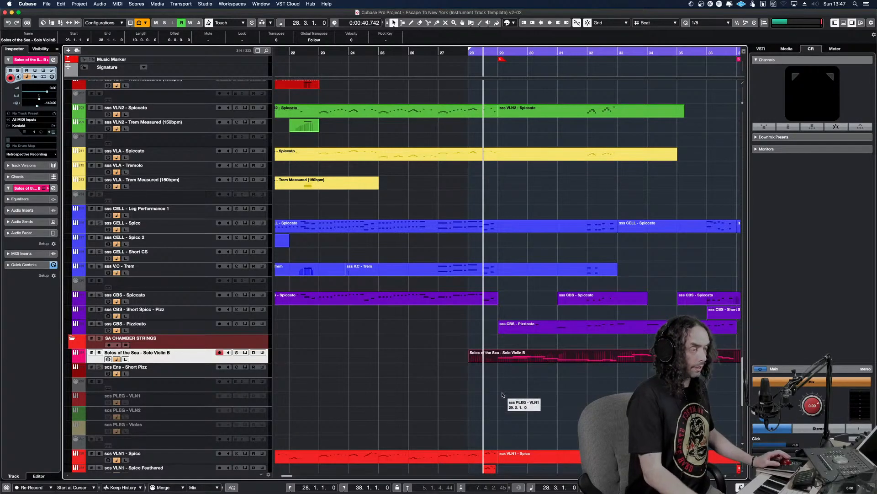
{"action": "key", "text": "s"}
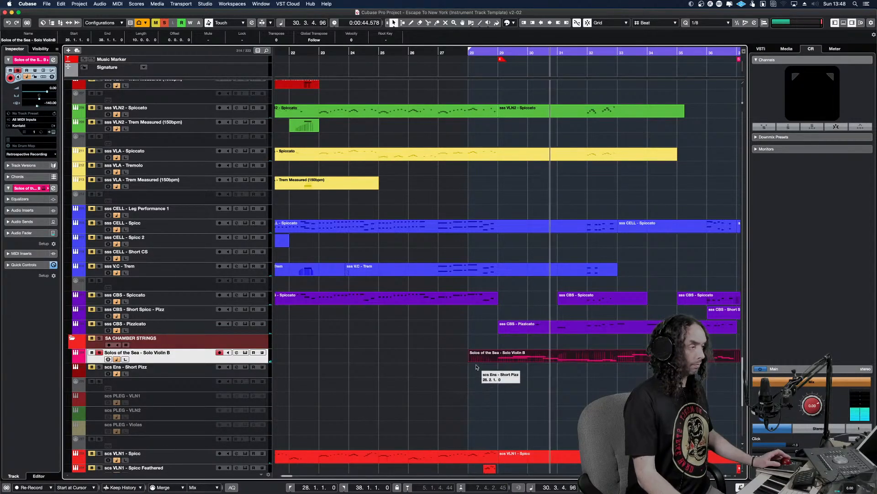
In the Solo Violin B part, extend the last C4 of bar 32 to bar 33 and shorten bar 35's A#4 to end just before bar 36
{"action": "double_click", "coordinate": [550, 358]}
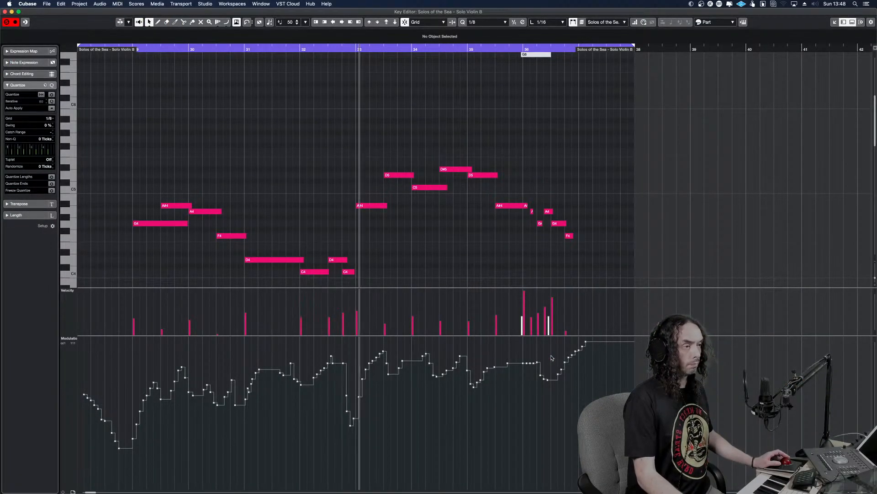
{"action": "left_click", "coordinate": [354, 272]}
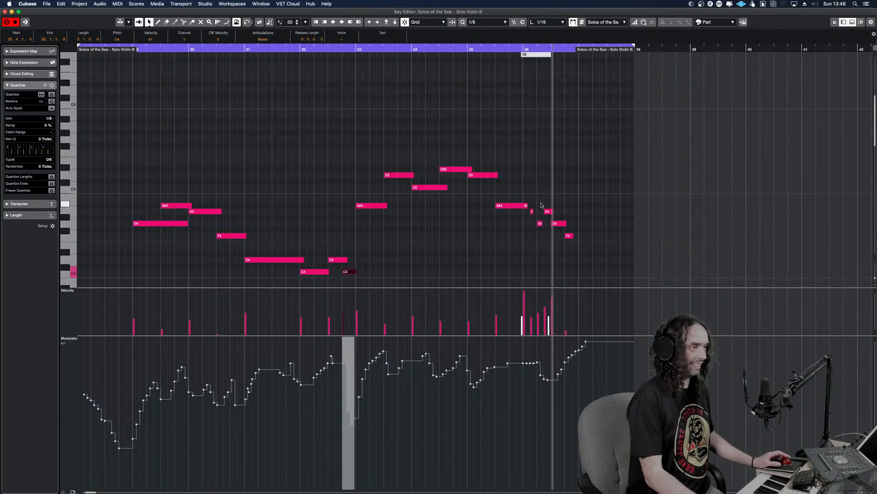
{"action": "left_click", "coordinate": [522, 205]}
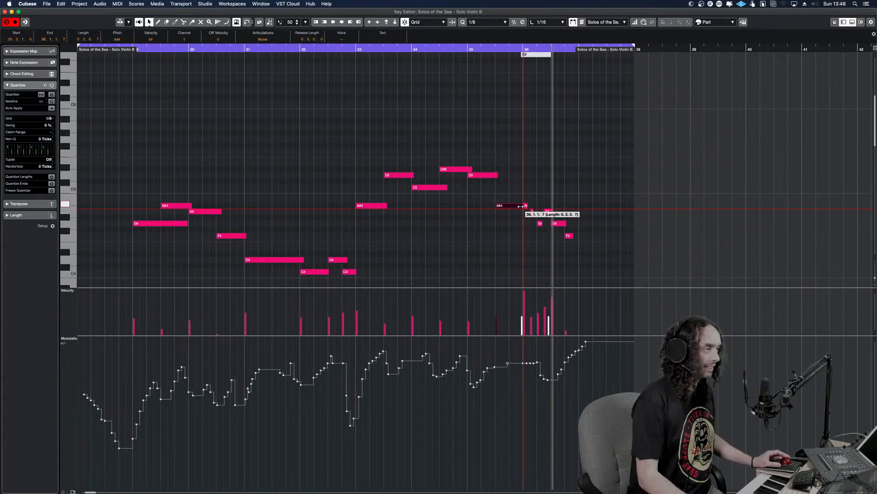
{"action": "left_click", "coordinate": [488, 213], "text": "alt+shift"}
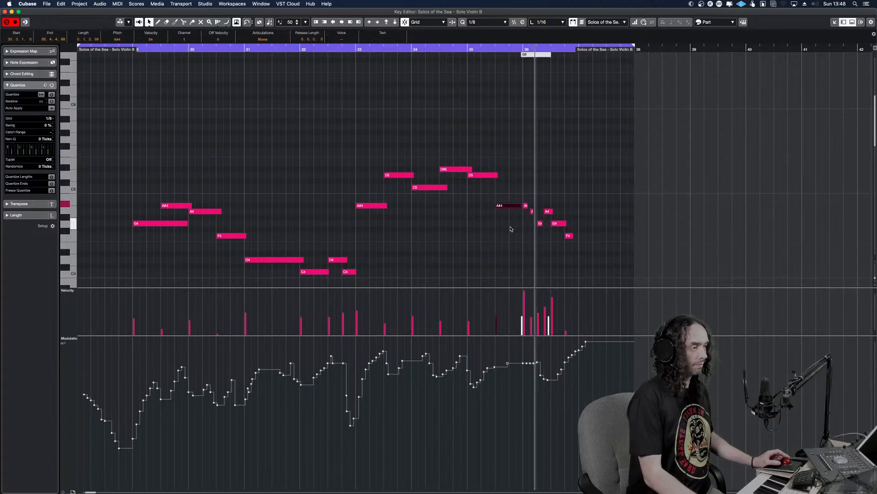
{"action": "left_click", "coordinate": [322, 190], "text": "alt+shift"}
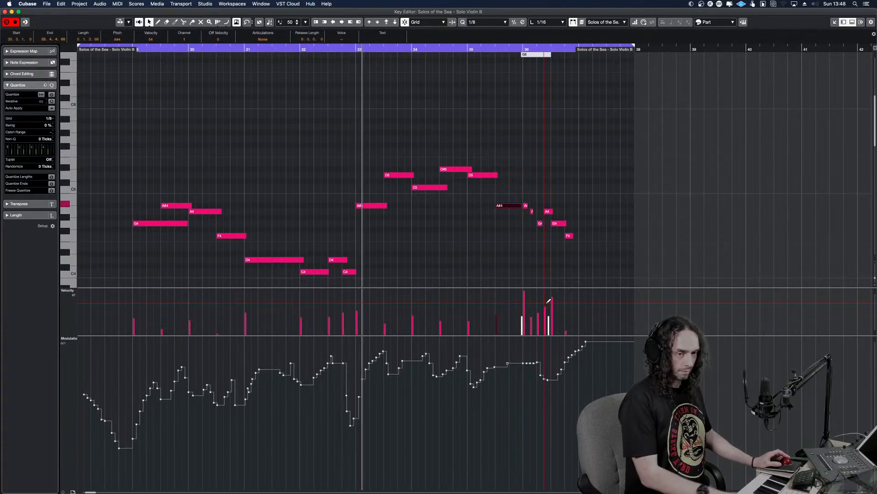
{"action": "key", "text": "Return"}
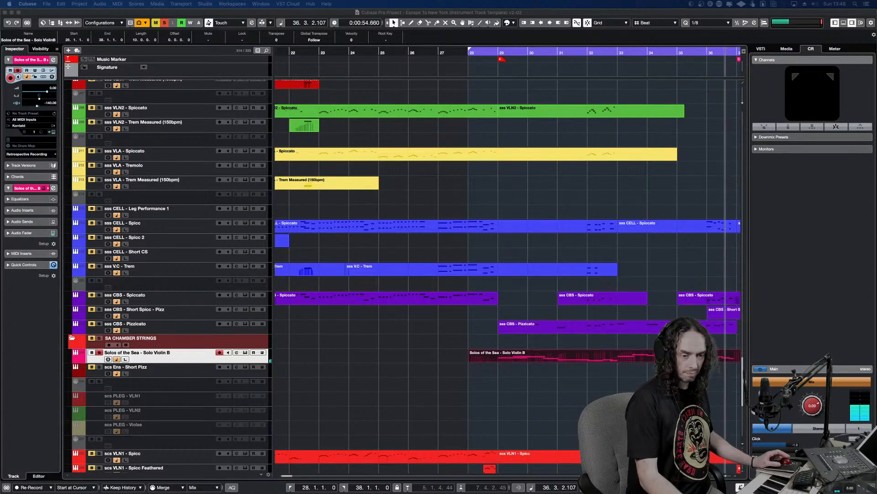
Play the edited Solo Violin B part from bar 28, and clear the solo state to hear it with the full arrangement
{"action": "left_click", "coordinate": [505, 351]}
{"action": "key", "text": "KP_1"}
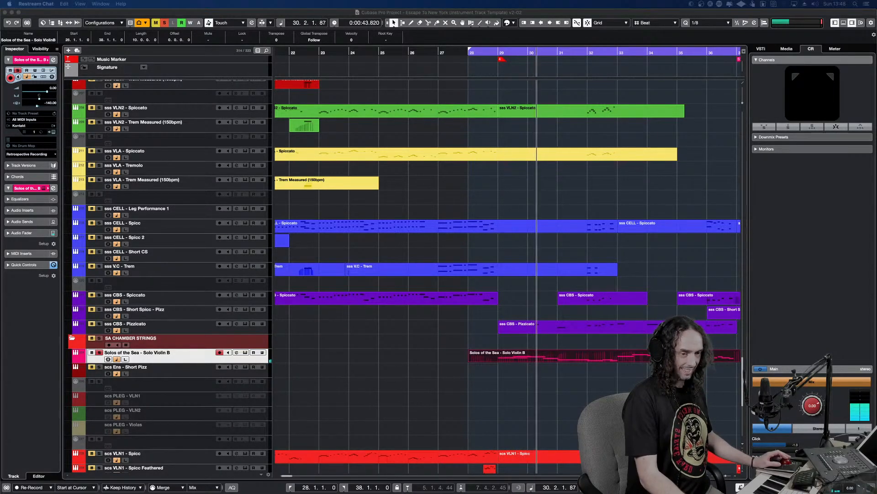
{"action": "left_click", "coordinate": [401, 323]}
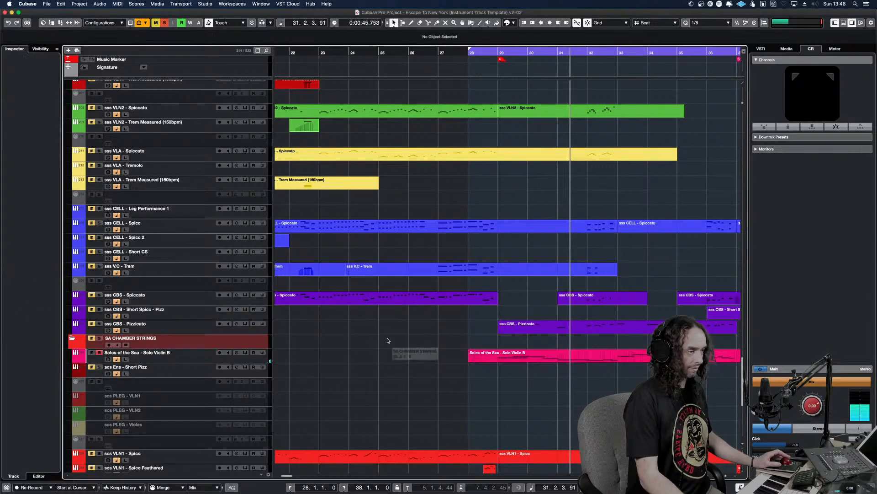
{"action": "left_click", "coordinate": [164, 23]}
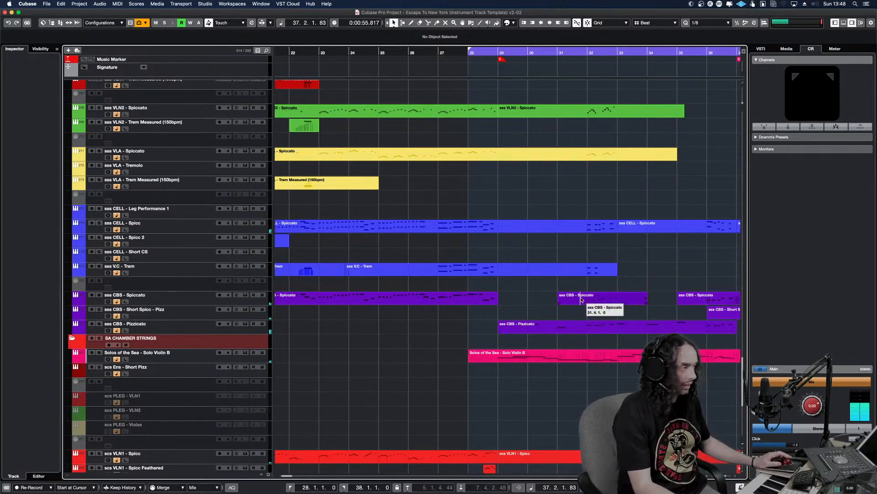
Play the arrangement from bar 28 and look through the string, percussion, brass and wind tracks for further doubling lines
{"action": "key", "text": "g"}
{"action": "key", "text": "g"}
{"action": "key", "text": "g"}
{"action": "key", "text": "g"}
{"action": "key", "text": "g"}
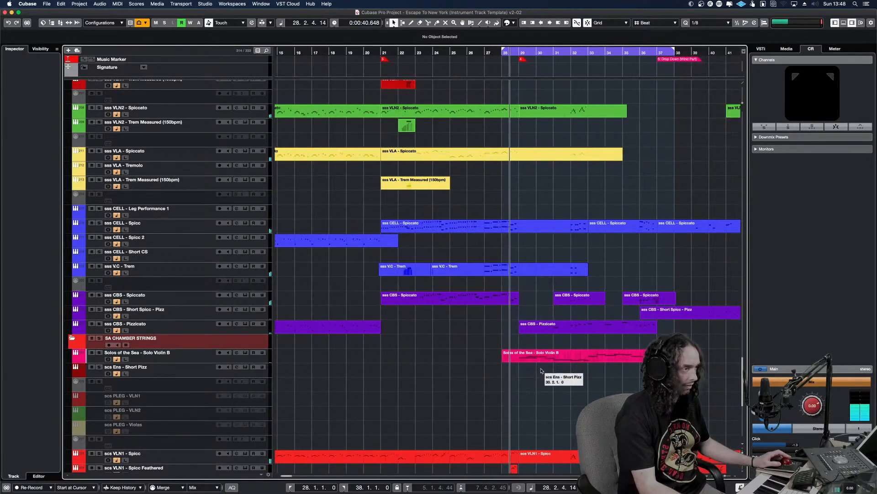
{"action": "key", "text": "h"}
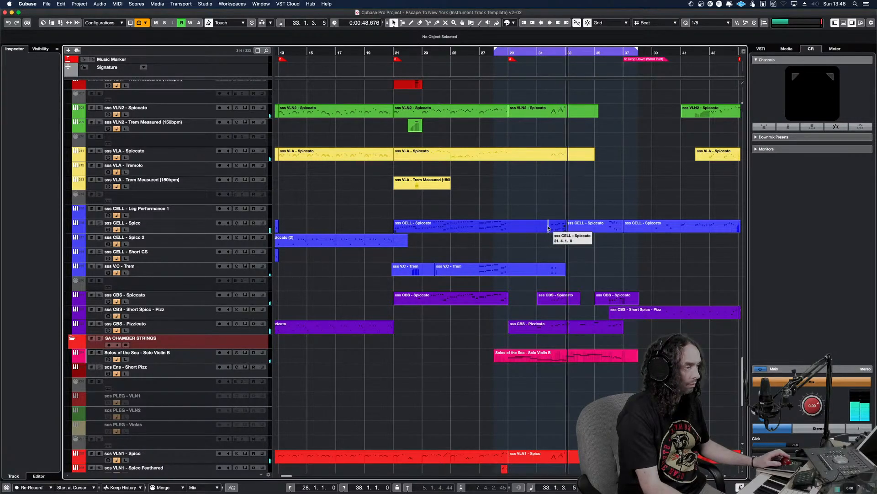
{"action": "scroll", "coordinate": [549, 228], "scroll_direction": "up", "scroll_amount": 5}
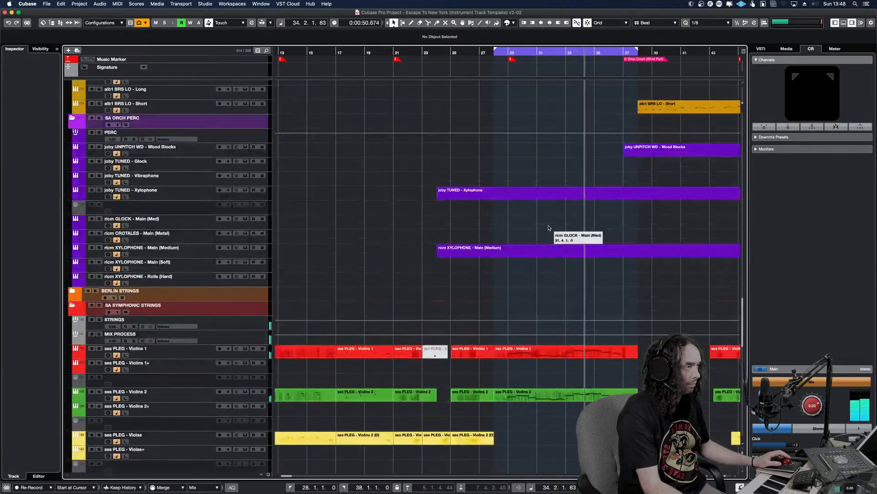
{"action": "scroll", "coordinate": [549, 227], "scroll_direction": "up", "scroll_amount": 3}
{"action": "scroll", "coordinate": [549, 228], "scroll_direction": "up", "scroll_amount": 5}
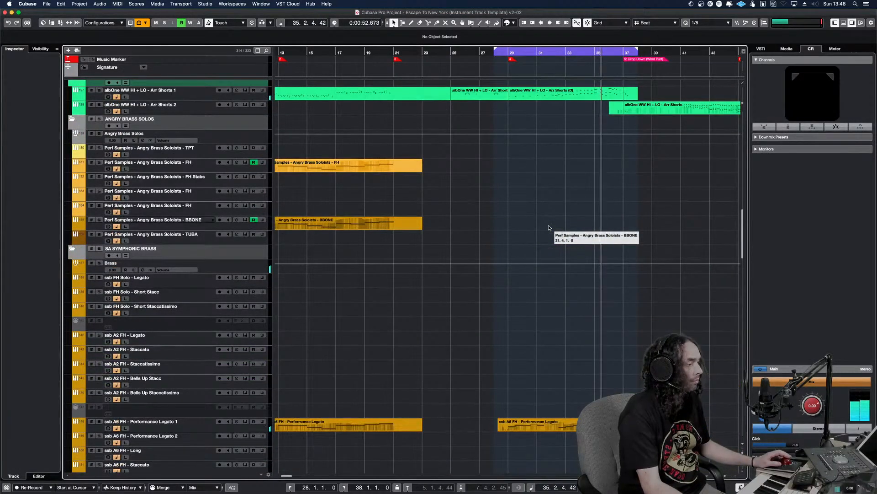
{"action": "scroll", "coordinate": [526, 315], "scroll_direction": "up", "scroll_amount": 5}
{"action": "scroll", "coordinate": [526, 315], "scroll_direction": "up", "scroll_amount": 5}
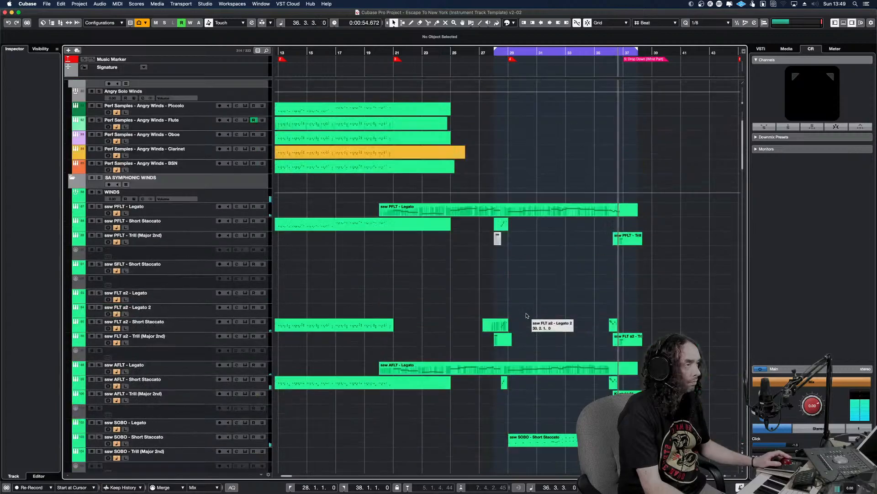
{"action": "scroll", "coordinate": [537, 292], "scroll_direction": "up", "scroll_amount": 3}
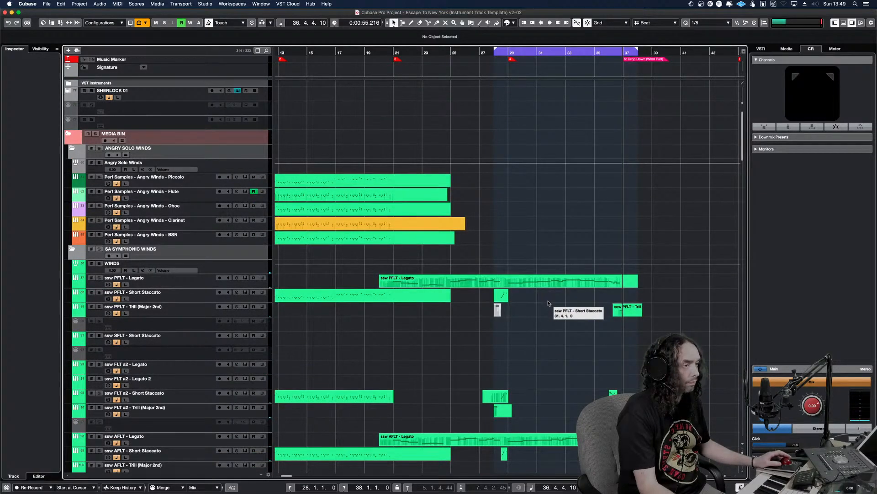
Audition the ssw SOBO - Short Staccato part at bar 29 and copy it to the Angry Winds Oboe, Flute and Clarinet tracks at bar 29
{"action": "scroll", "coordinate": [549, 304], "scroll_direction": "down", "scroll_amount": 5}
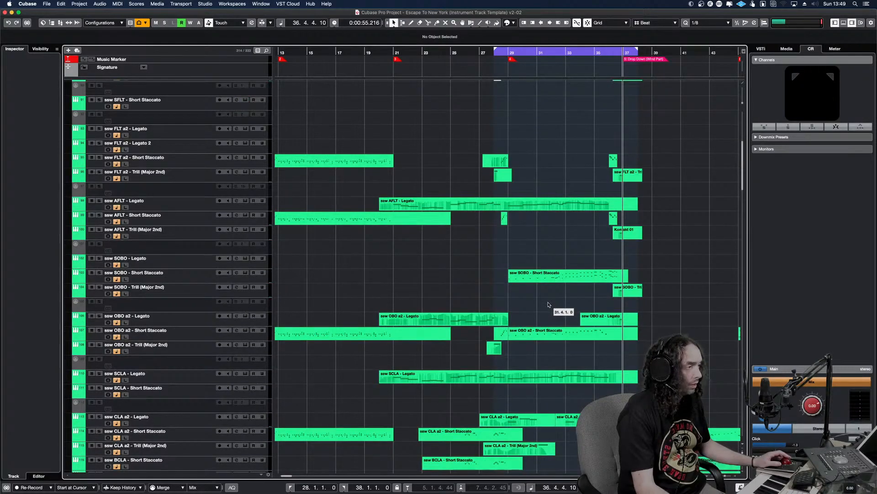
{"action": "left_click_drag", "start_coordinate": [542, 293], "coordinate": [547, 268]}
{"action": "left_click", "coordinate": [579, 288], "text": "alt+shift"}
{"action": "key", "text": "space"}
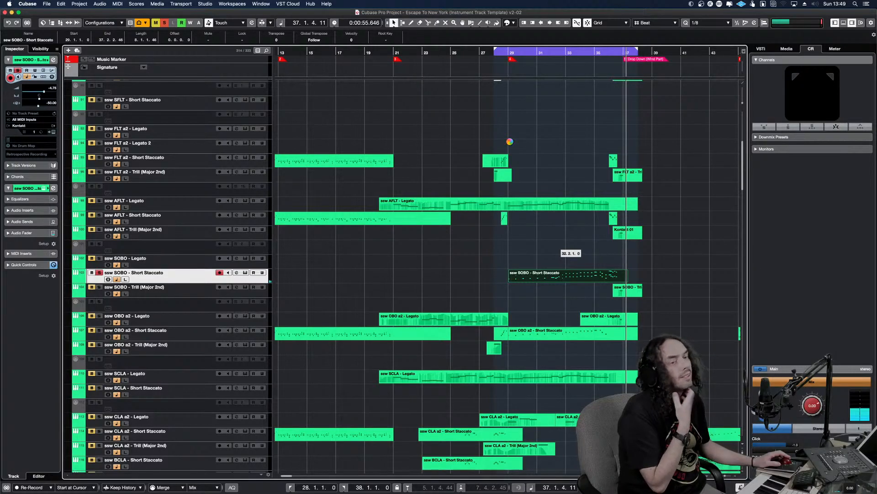
{"action": "left_click", "coordinate": [510, 142]}
{"action": "scroll", "coordinate": [510, 143], "scroll_direction": "up", "scroll_amount": 5}
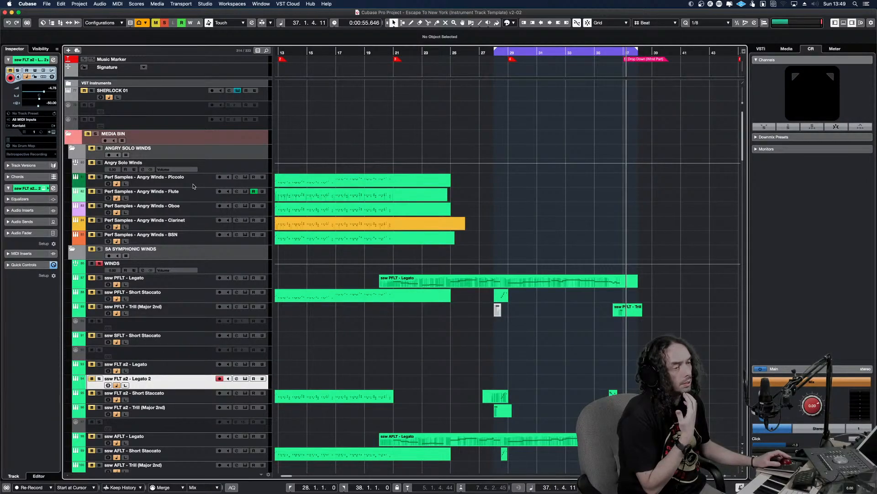
{"action": "left_click", "coordinate": [196, 212]}
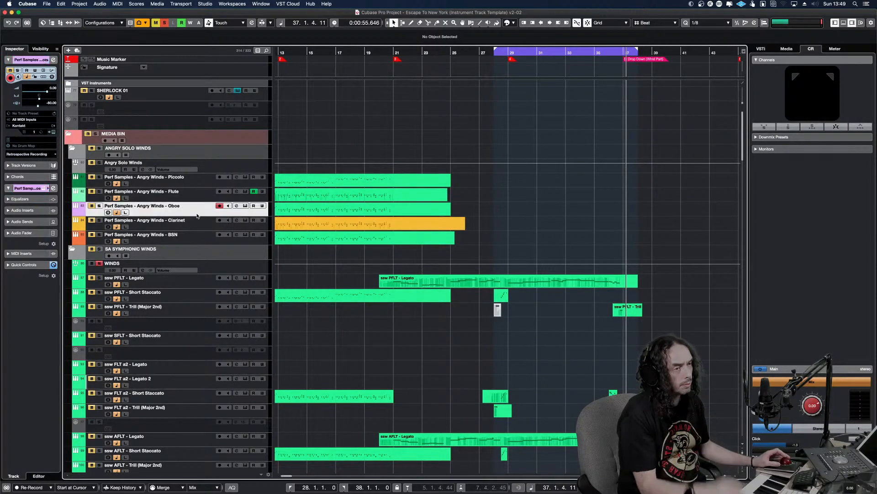
{"action": "key", "text": "alt+v"}
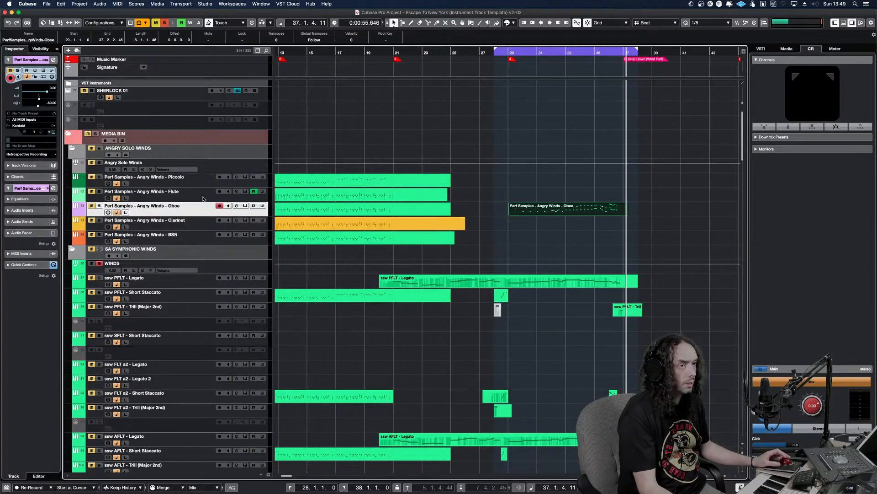
{"action": "left_click", "coordinate": [204, 200]}
{"action": "key", "text": "alt+v"}
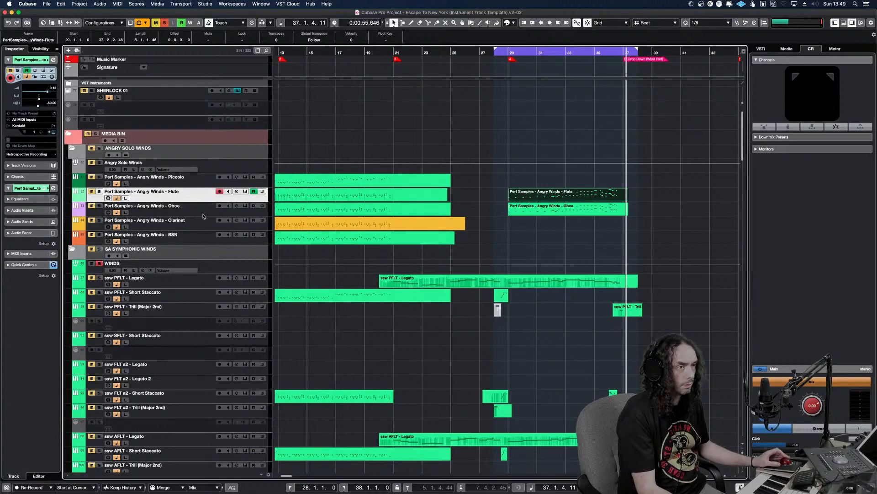
{"action": "left_click", "coordinate": [212, 225]}
{"action": "key", "text": "alt+v"}
Play the copied Flute, Oboe and Clarinet parts soloed from bar 28, and clear the solo state to hear them with the full arrangement
{"action": "key", "text": "KP_1"}
{"action": "key", "text": "space"}
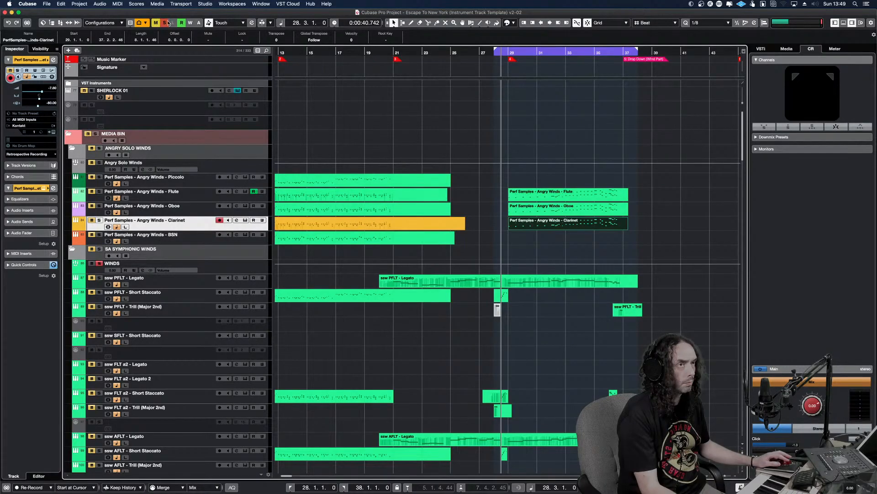
{"action": "left_click_drag", "start_coordinate": [651, 240], "coordinate": [549, 185]}
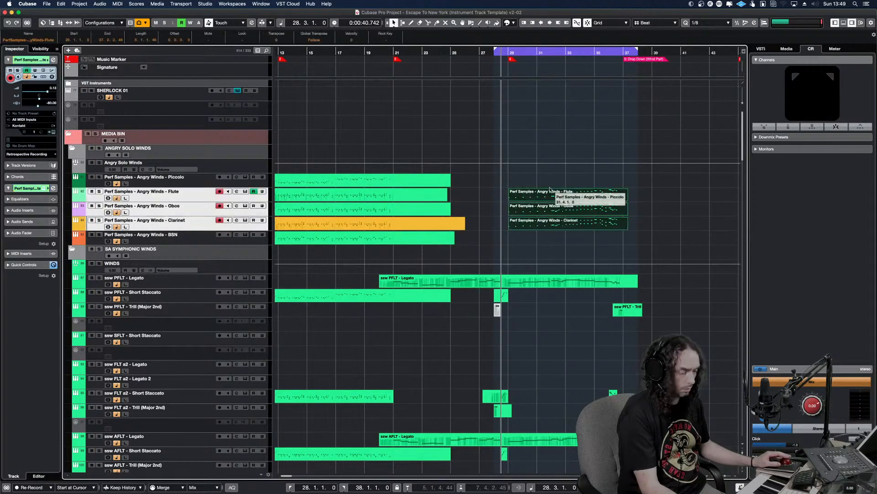
{"action": "key", "text": "h"}
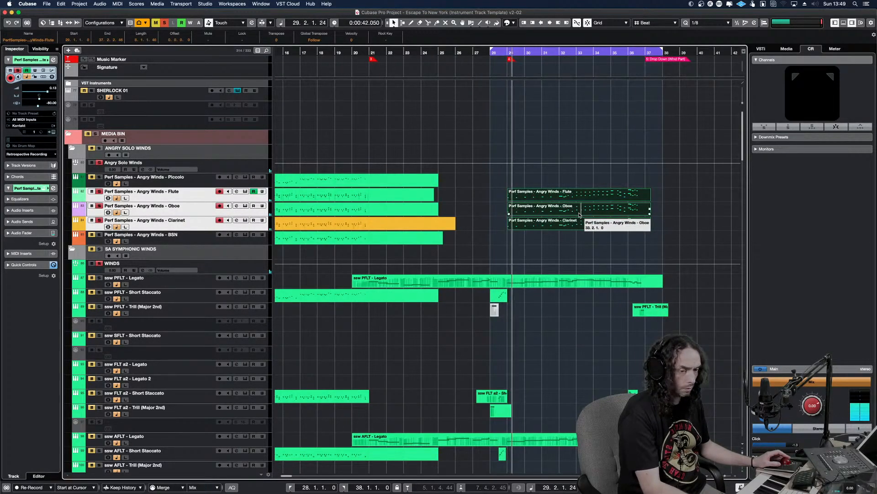
{"action": "scroll", "coordinate": [581, 215], "scroll_direction": "up", "scroll_amount": 1}
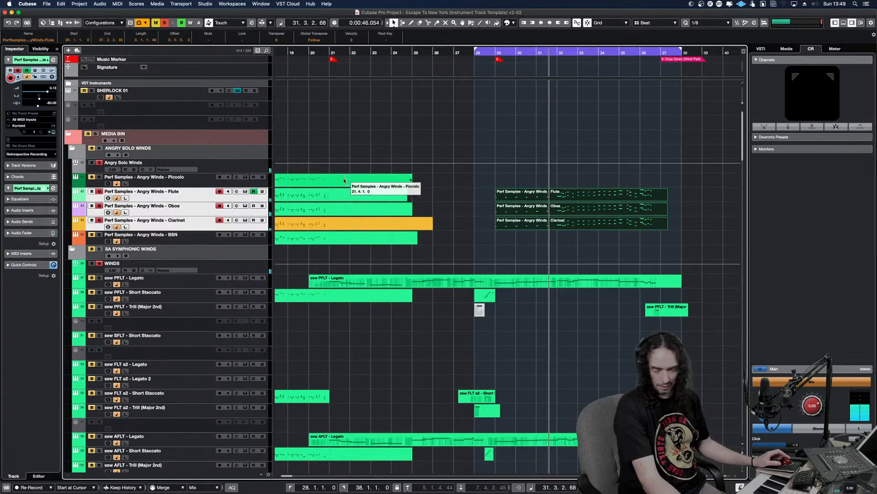
{"action": "left_click", "coordinate": [164, 23]}
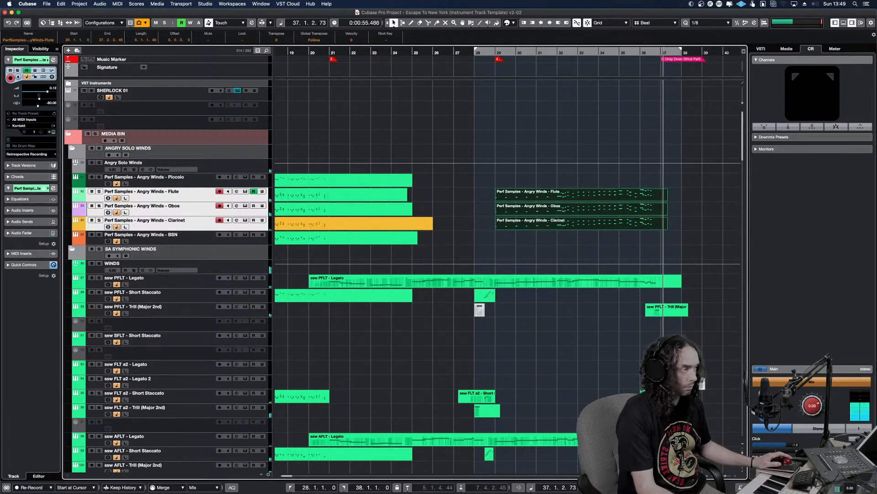
Play on through the arrangement, and solo the ssw OBO a2 - Short Staccato parts in bars 45 to 53 to check them
{"action": "key", "text": "g"}
{"action": "key", "text": "g"}
{"action": "key", "text": "g"}
{"action": "key", "text": "g"}
{"action": "key", "text": "g"}
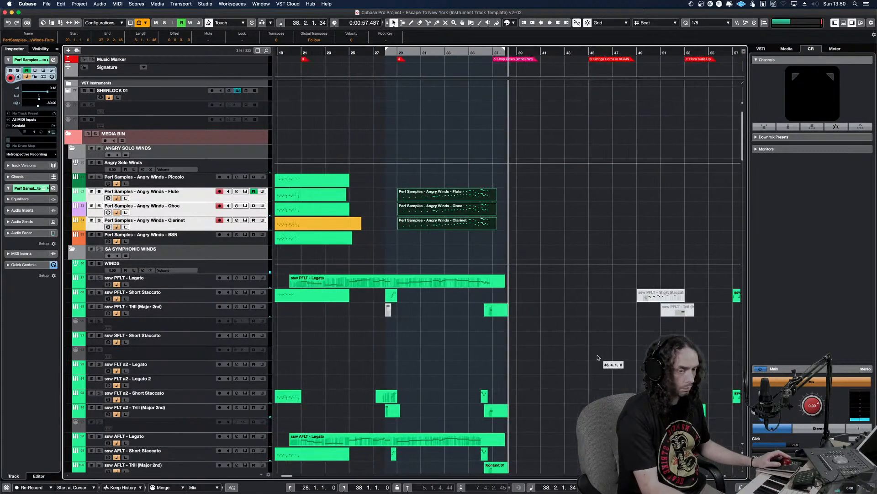
{"action": "left_click", "coordinate": [464, 239]}
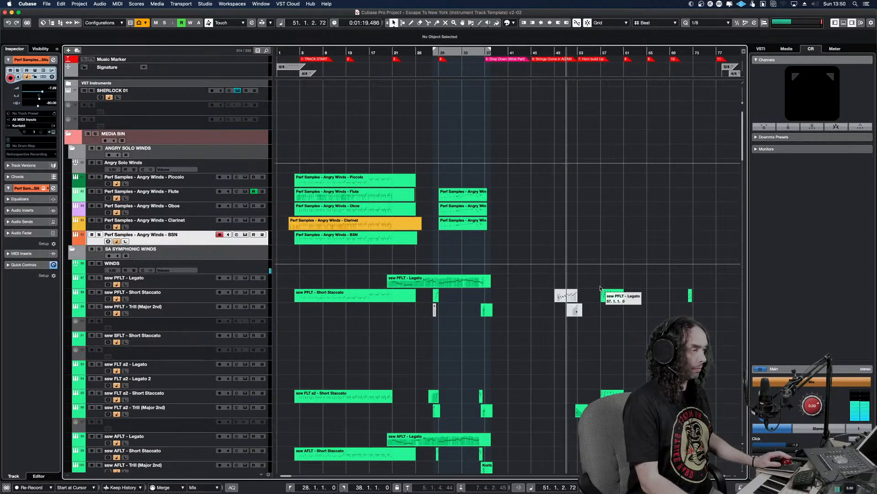
{"action": "scroll", "coordinate": [594, 288], "scroll_direction": "down", "scroll_amount": 5}
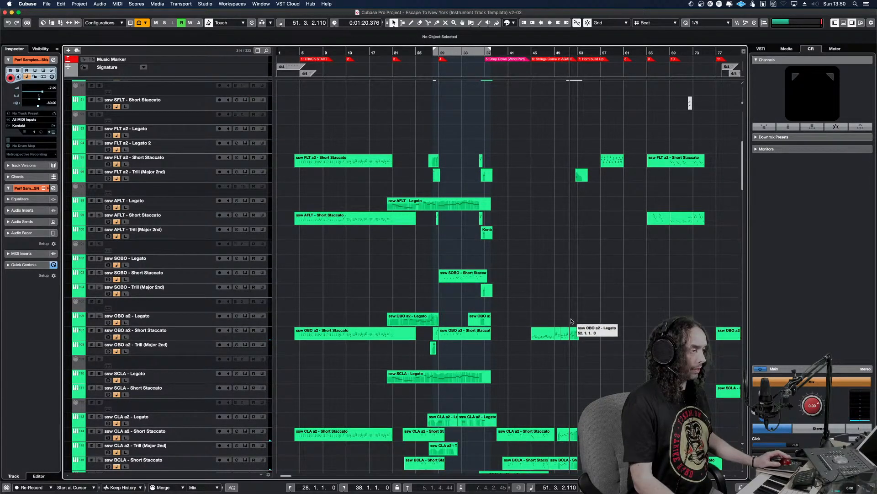
{"action": "left_click", "coordinate": [566, 336]}
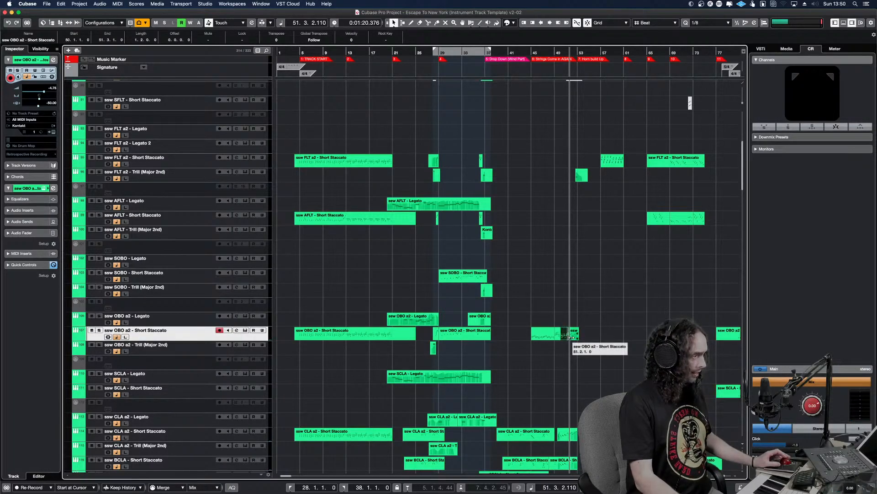
{"action": "key", "text": "KP_0"}
{"action": "left_click_drag", "start_coordinate": [553, 335], "coordinate": [577, 357]}
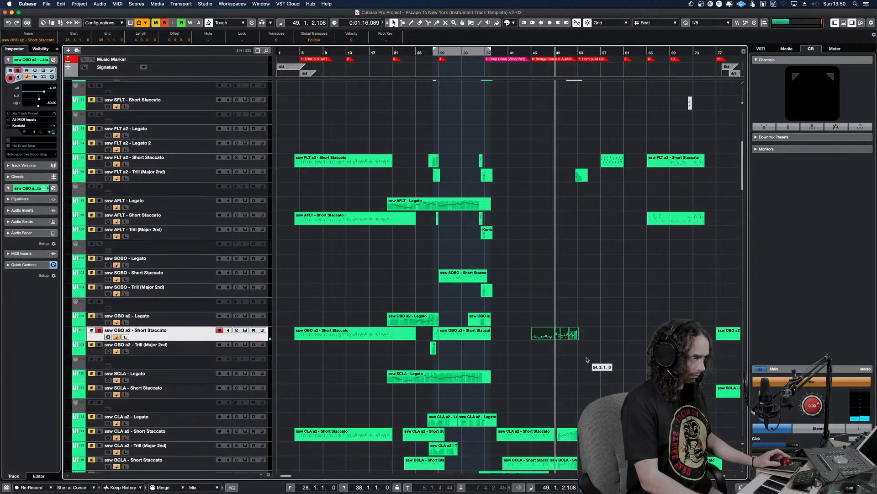
{"action": "key", "text": "h"}
{"action": "key", "text": "h"}
{"action": "key", "text": "h"}
{"action": "key", "text": "h"}
{"action": "key", "text": "h"}
{"action": "key", "text": "h"}
{"action": "key", "text": "h"}
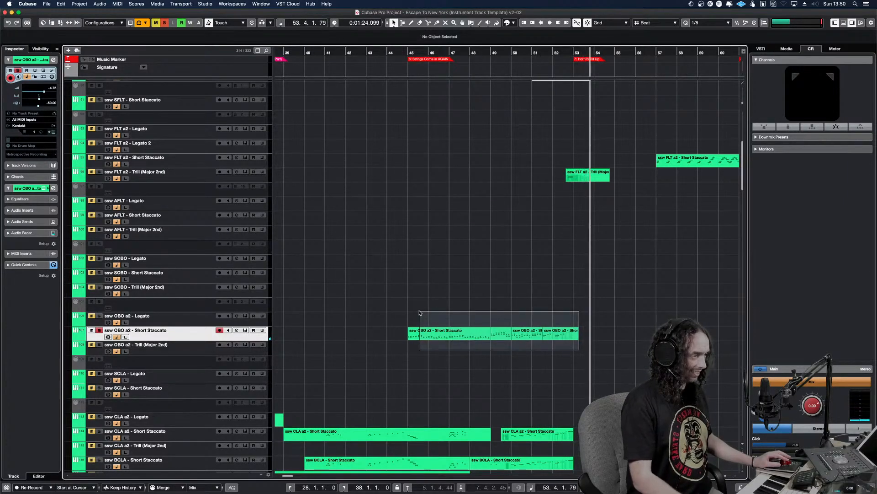
Copy the ssw OBO a2 - Short Staccato parts of bars 45 to 53 to the Angry Winds Flute track and audition them soloed
{"action": "scroll", "coordinate": [460, 299], "scroll_direction": "up", "scroll_amount": 5}
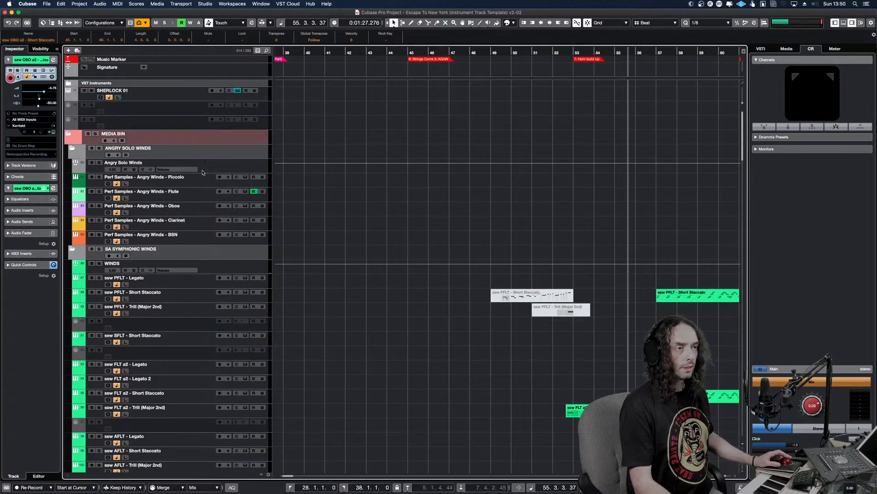
{"action": "left_click", "coordinate": [239, 196]}
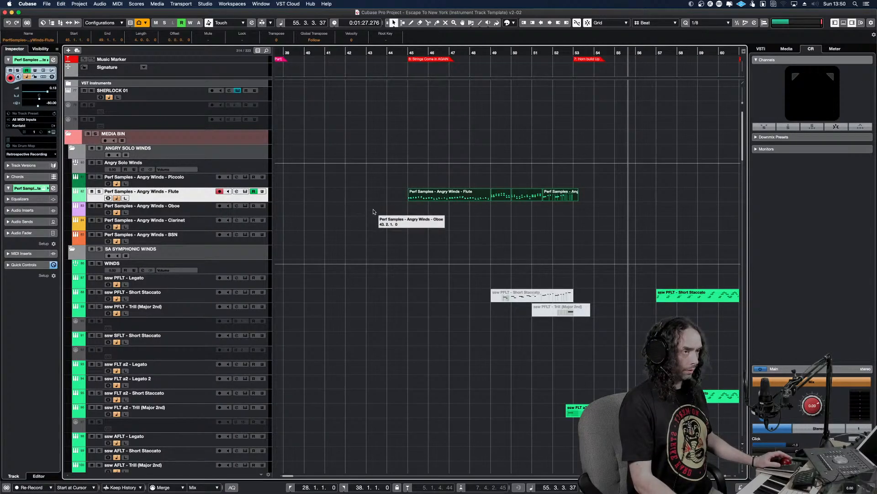
{"action": "left_click", "coordinate": [387, 208]}
{"action": "left_click", "coordinate": [408, 204]}
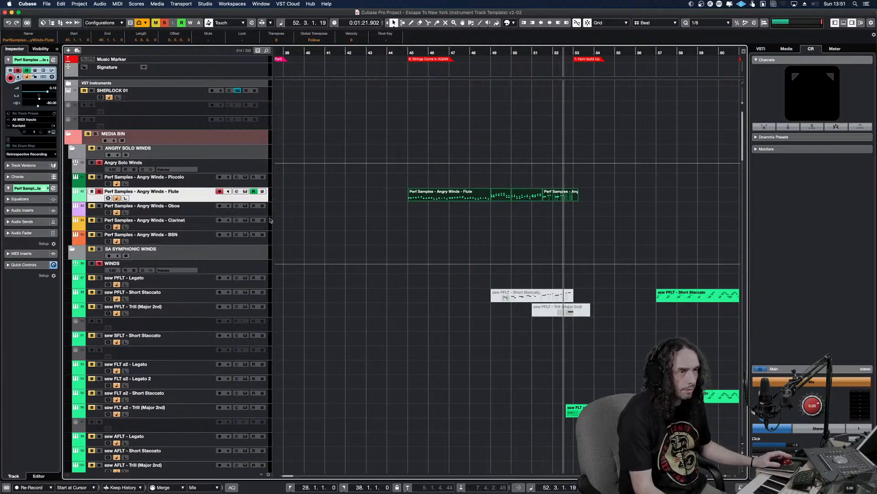
Clear the solo state and copy the Angry Winds Flute parts starting at bar 45 to the Angry Winds Oboe and Clarinet tracks
{"action": "left_click", "coordinate": [165, 24]}
{"action": "key", "text": "l"}
{"action": "left_click_drag", "start_coordinate": [575, 220], "coordinate": [430, 189]}
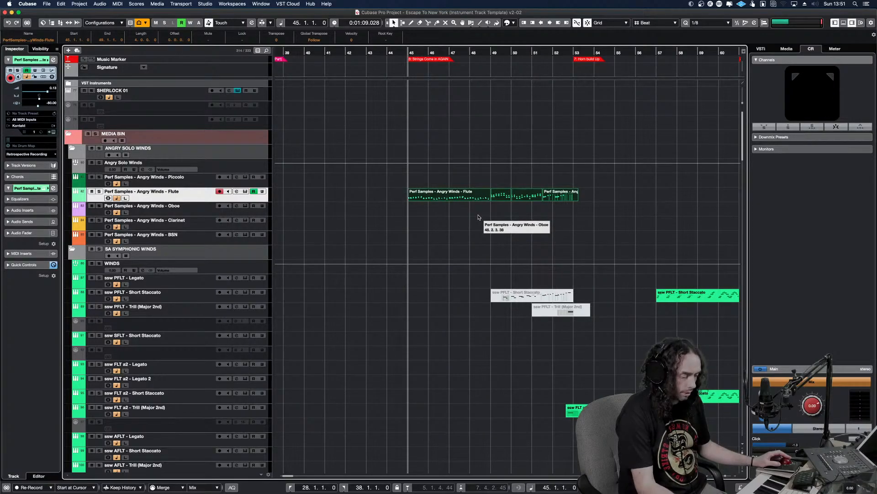
{"action": "left_click", "coordinate": [469, 210]}
{"action": "key", "text": "ctrl+v"}
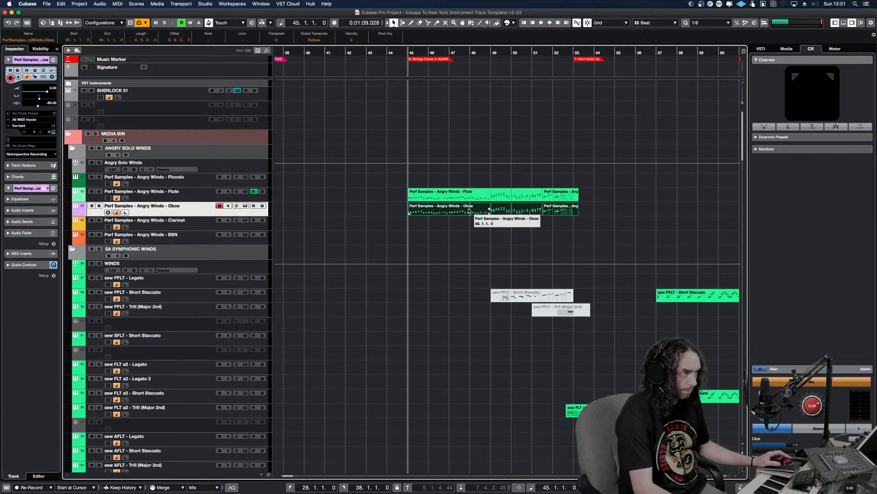
{"action": "left_click", "coordinate": [466, 226]}
{"action": "key", "text": "ctrl+v"}
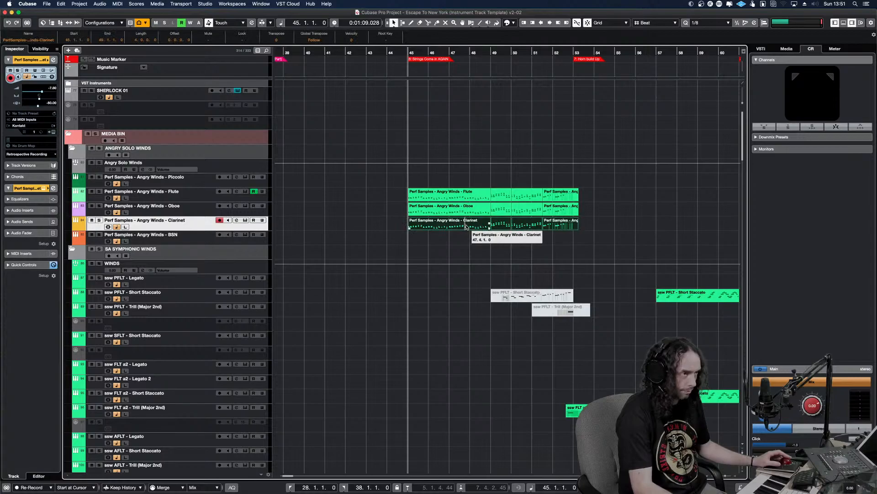
Play the doubled wind parts from bar 45, and solo the Angry Winds Flute, Oboe and Clarinet tracks to judge them
{"action": "key", "text": "space"}
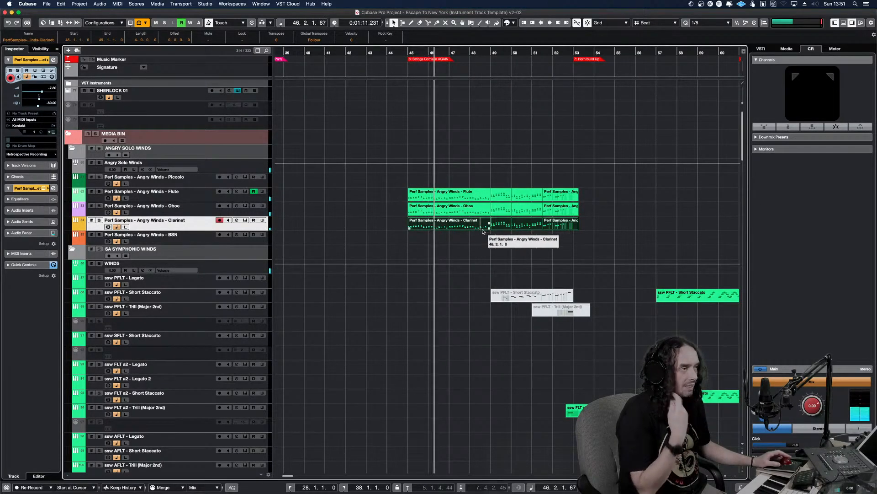
{"action": "left_click_drag", "start_coordinate": [402, 190], "coordinate": [439, 234]}
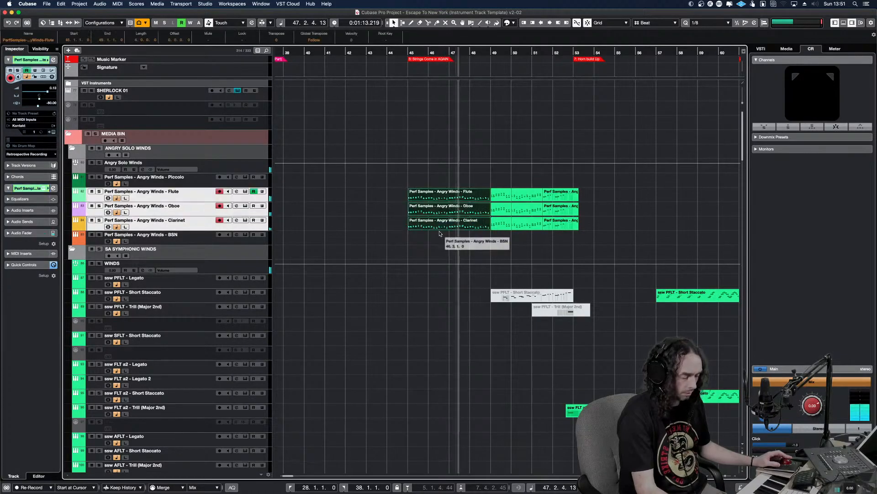
{"action": "key", "text": "s"}
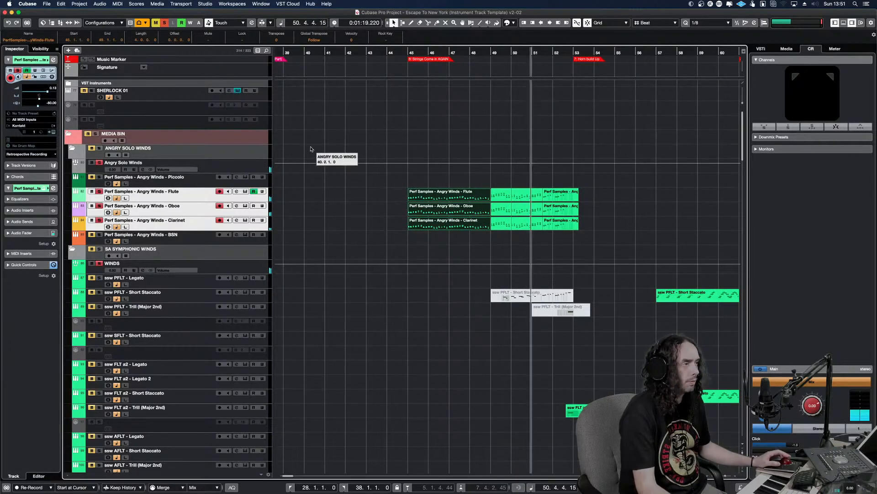
Mute the Angry Winds Flute, Oboe and Clarinet parts in bars 45 to 48 and play the passage with the full arrangement
{"action": "key", "text": "space"}
{"action": "left_click_drag", "start_coordinate": [394, 181], "coordinate": [438, 231]}
{"action": "key", "text": "shift+m"}
{"action": "left_click", "coordinate": [391, 235], "text": "alt+shift"}
{"action": "key", "text": "space"}
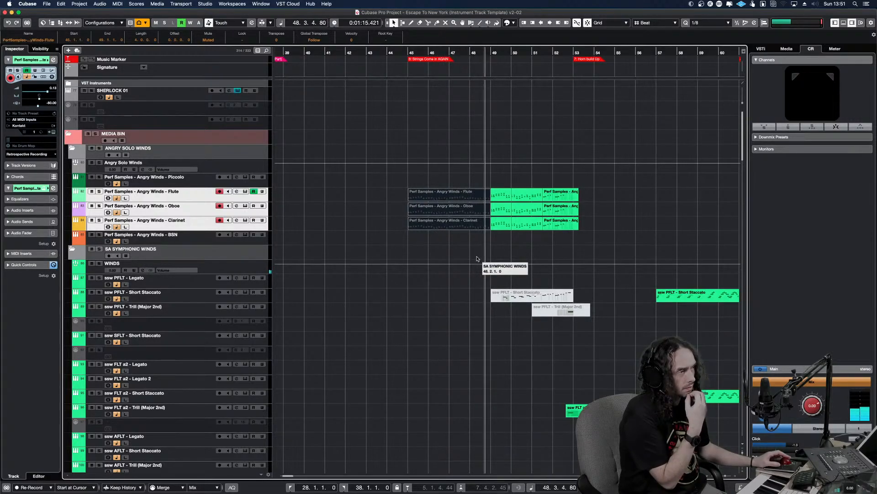
Mute the following Angry Winds Flute, Oboe and Clarinet parts, from bar 49 to the middle of bar 51
{"action": "left_click", "coordinate": [505, 196]}
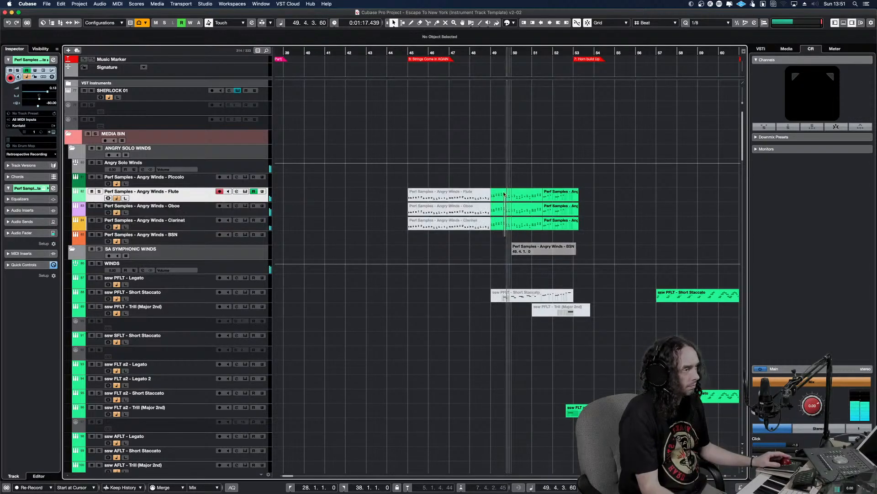
{"action": "left_click_drag", "start_coordinate": [505, 196], "coordinate": [503, 193]}
{"action": "key", "text": "shift+m"}
{"action": "left_click_drag", "start_coordinate": [534, 237], "coordinate": [525, 194]}
{"action": "key", "text": "shift+m"}
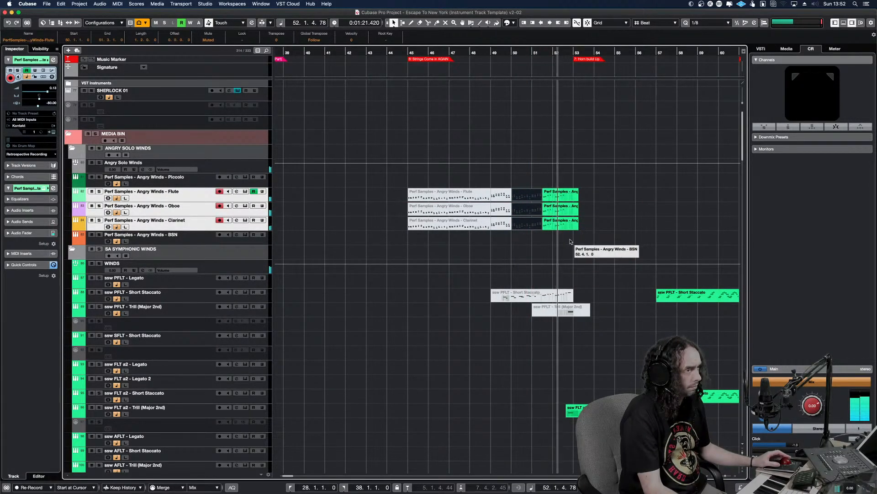
Mute the remaining Angry Winds Flute, Oboe and Clarinet parts, from the middle of bar 51, and play the arrangement on towards bar 57
{"action": "left_click_drag", "start_coordinate": [592, 241], "coordinate": [558, 191]}
{"action": "key", "text": "shift+m"}
{"action": "left_click", "coordinate": [535, 197], "text": "alt+shift"}
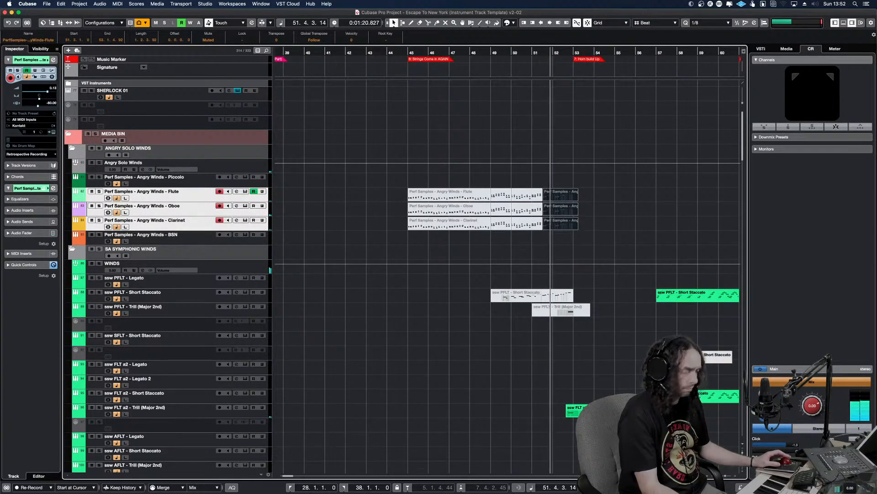
{"action": "key", "text": "g"}
{"action": "key", "text": "g"}
{"action": "key", "text": "g"}
{"action": "key", "text": "g"}
{"action": "key", "text": "g"}
{"action": "key", "text": "g"}
{"action": "key", "text": "g"}
{"action": "key", "text": "g"}
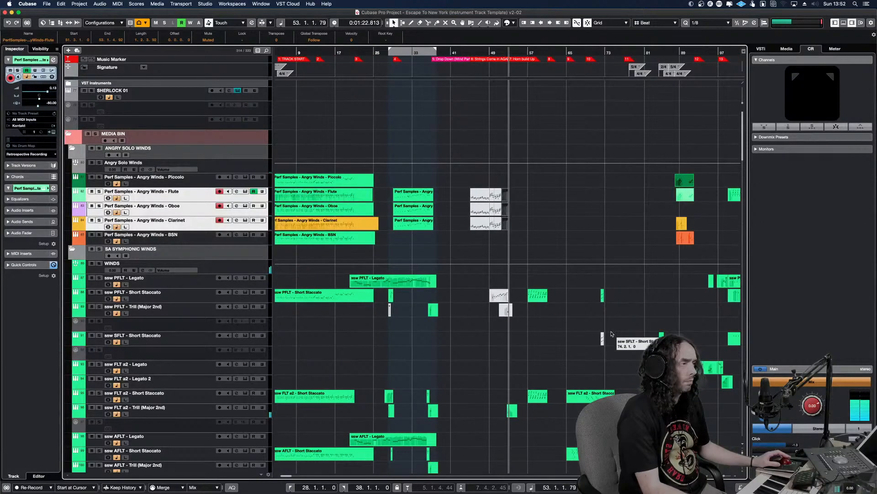
{"action": "key", "text": "h"}
{"action": "key", "text": "h"}
{"action": "key", "text": "h"}
{"action": "key", "text": "h"}
{"action": "key", "text": "h"}
{"action": "key", "text": "h"}
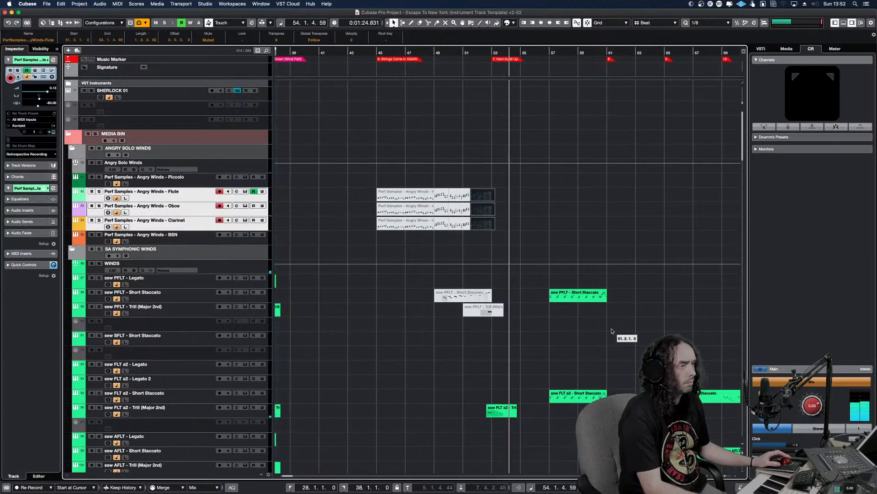
{"action": "key", "text": "g"}
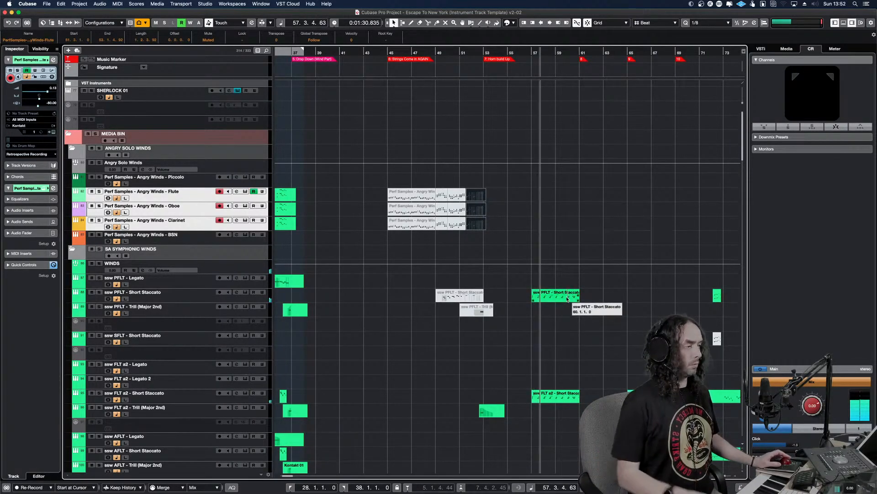
Solo the ssw PFLT - Short Staccato track and play its part from bar 57
{"action": "left_click", "coordinate": [553, 297]}
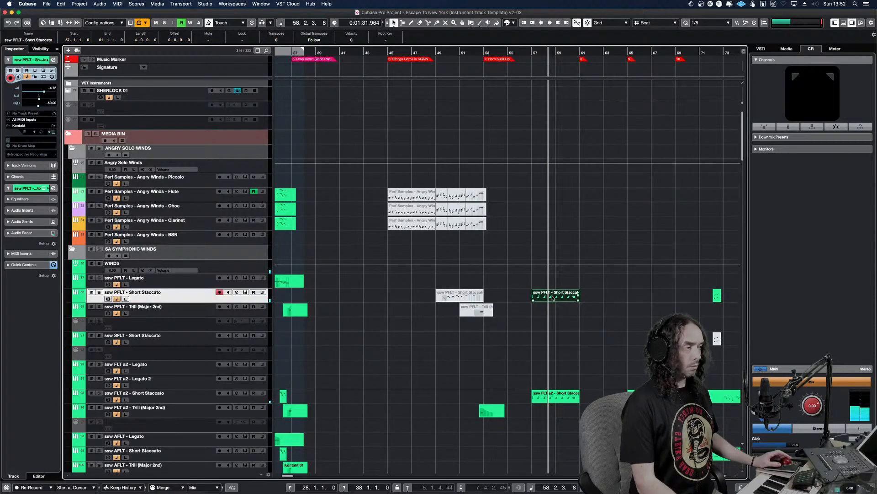
{"action": "key", "text": "s"}
{"action": "left_click", "coordinate": [536, 298], "text": "alt+shift"}
{"action": "key", "text": "l"}
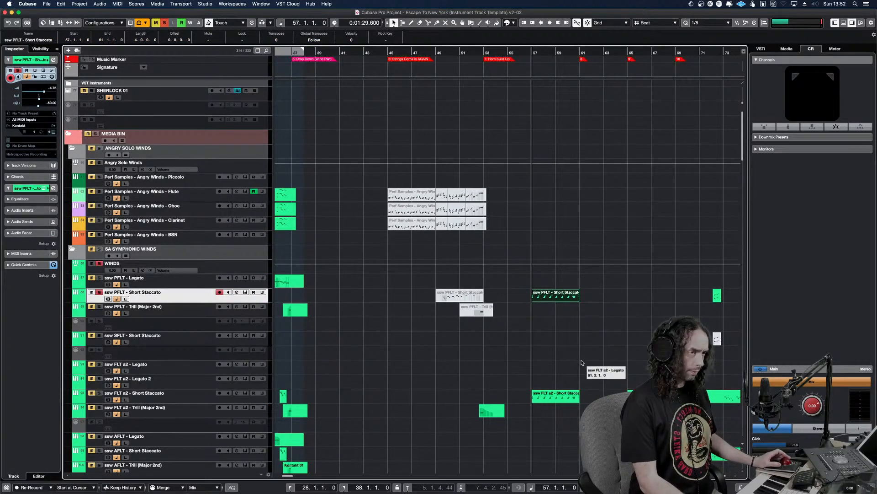
{"action": "key", "text": "h"}
{"action": "key", "text": "h"}
{"action": "key", "text": "h"}
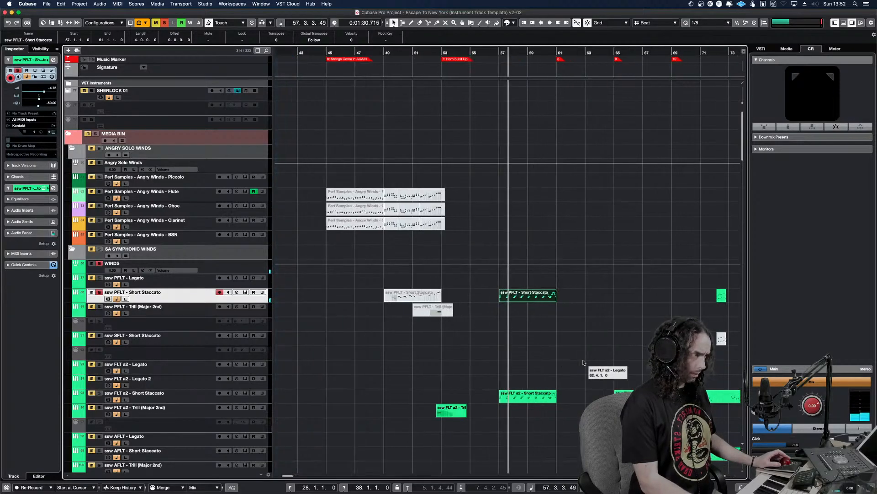
{"action": "key", "text": "h"}
{"action": "key", "text": "h"}
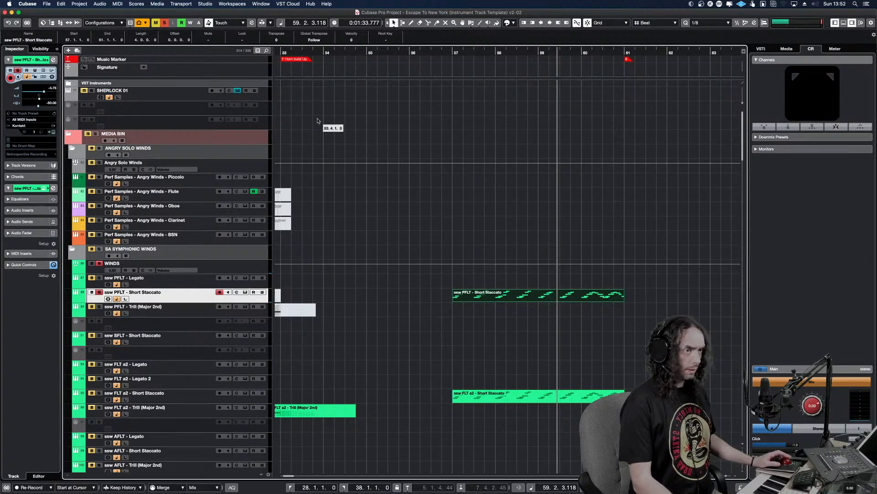
Clear the solo state and play the staccato passage from bar 57 with the full arrangement
{"action": "left_click", "coordinate": [165, 23]}
{"action": "left_click_drag", "start_coordinate": [533, 288], "coordinate": [449, 288]}
{"action": "key", "text": "space"}
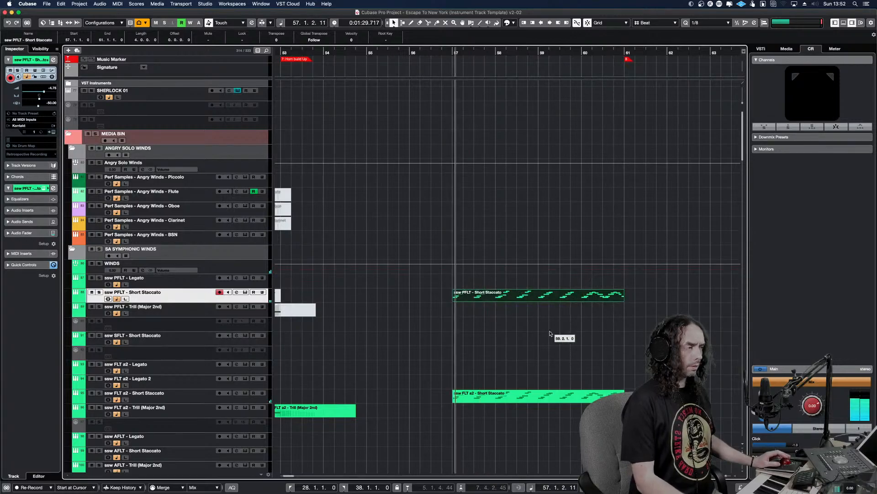
{"action": "left_click", "coordinate": [646, 297]}
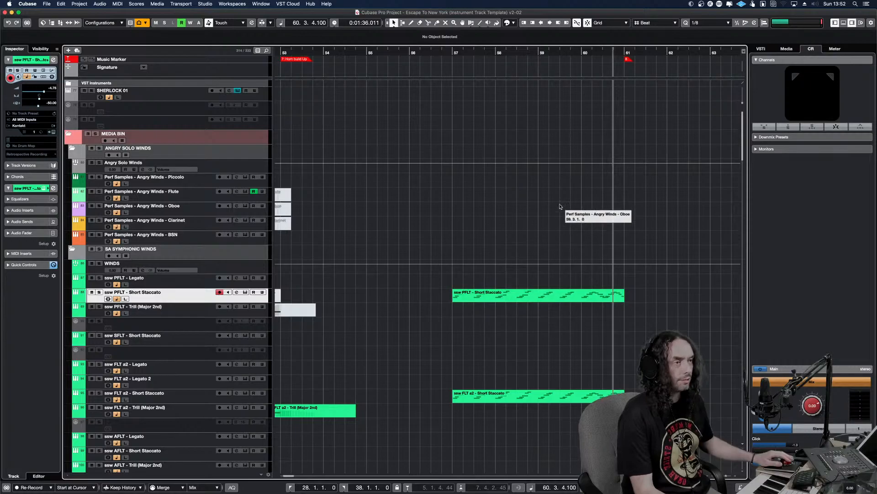
Copy the ssw PFLT - Short Staccato part at bar 57 onto the Angry Winds Piccolo, Flute and Oboe tracks
{"action": "left_click", "coordinate": [216, 184]}
{"action": "key", "text": "super+v"}
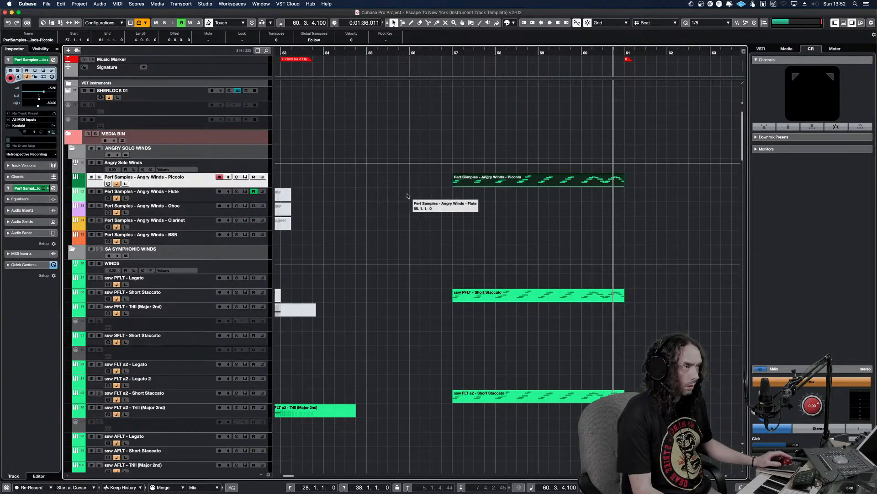
{"action": "left_click", "coordinate": [462, 194]}
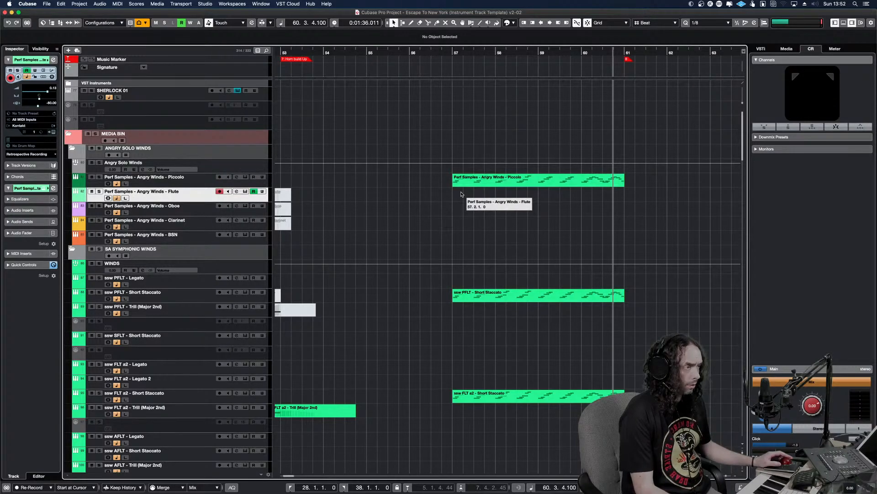
{"action": "key", "text": "super+v"}
{"action": "key", "text": "l"}
{"action": "key", "text": "super+x"}
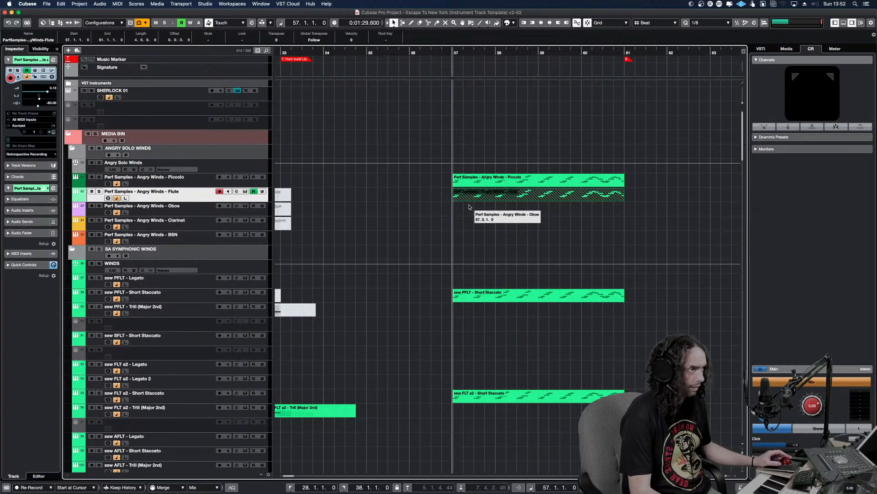
{"action": "key", "text": "Down"}
{"action": "key", "text": "super+v"}
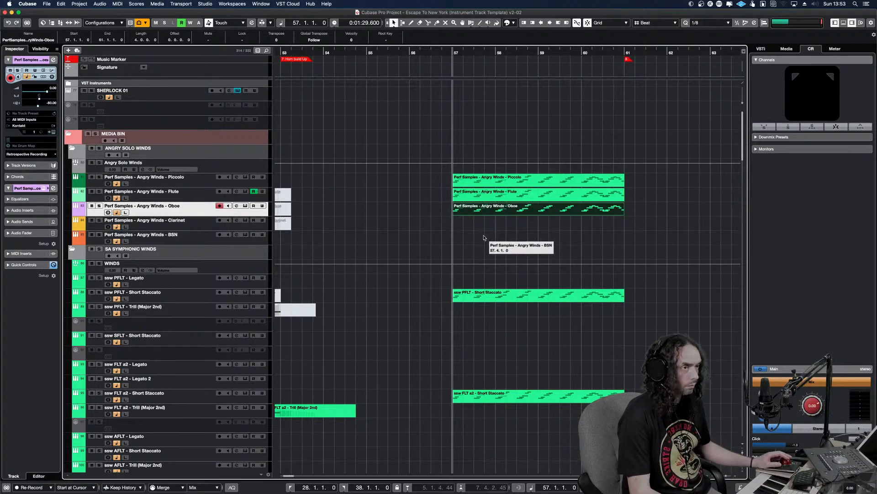
Solo the Angry Winds Piccolo, Flute and Oboe tracks and play their copied parts from bar 57
{"action": "key", "text": "shift+Up"}
{"action": "key", "text": "shift+Up"}
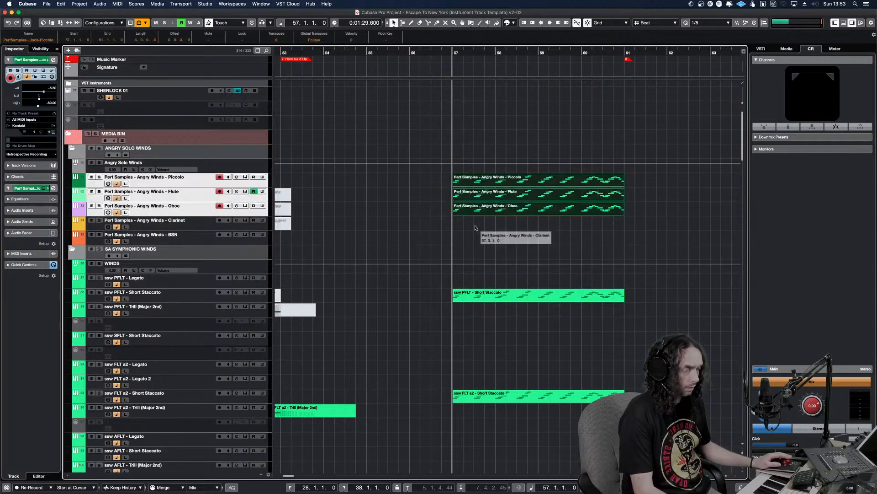
{"action": "key", "text": "s"}
{"action": "key", "text": "space"}
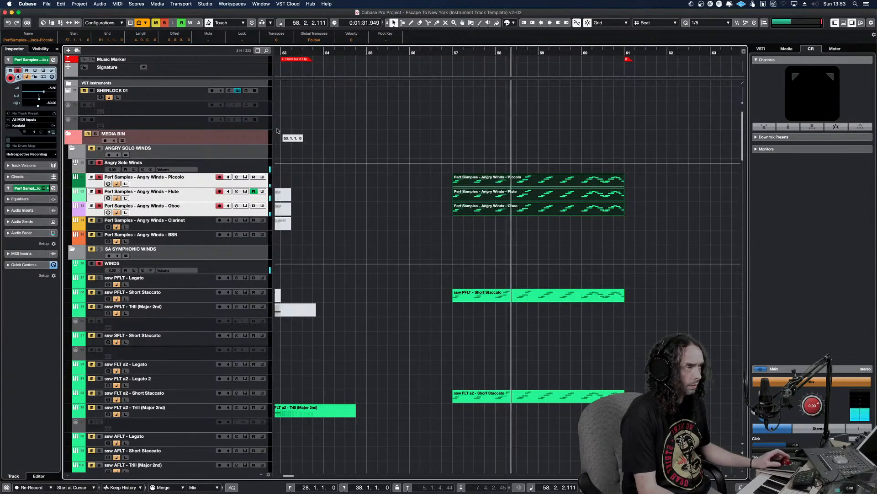
{"action": "key", "text": "space"}
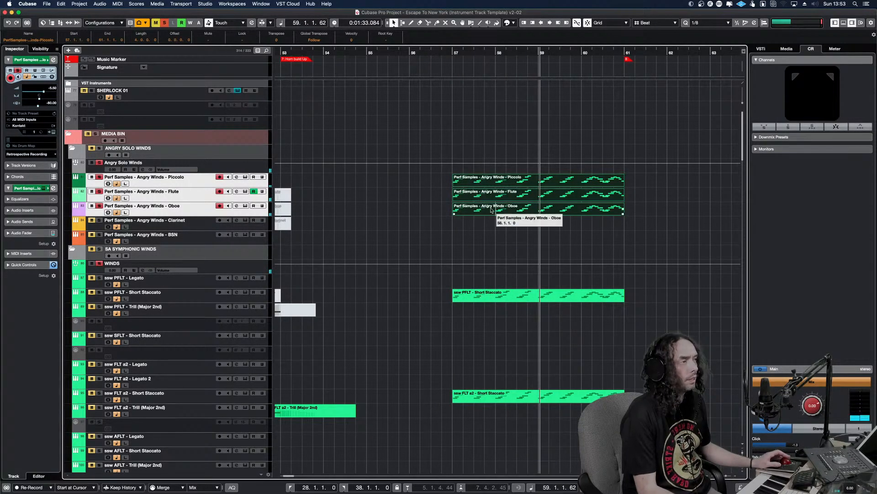
Delete the copied Angry Winds Flute and Oboe parts at bar 57, keeping only the Piccolo part
{"action": "left_click", "coordinate": [511, 181]}
{"action": "left_click_drag", "start_coordinate": [527, 224], "coordinate": [507, 193]}
{"action": "key", "text": "Delete"}
Open the Angry Winds Piccolo part at bar 57 in the Key Editor and transpose all its notes up two octaves
{"action": "double_click", "coordinate": [511, 183]}
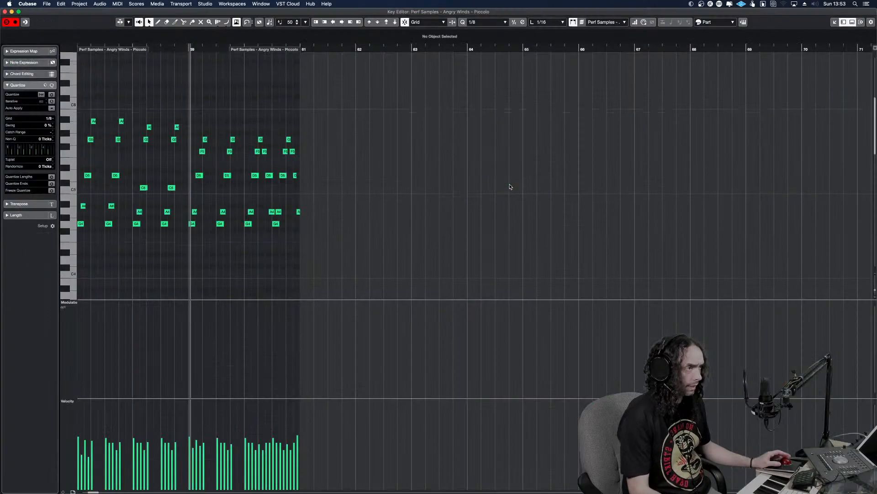
{"action": "key", "text": "h"}
{"action": "key", "text": "h"}
{"action": "key", "text": "h"}
{"action": "key", "text": "h"}
{"action": "key", "text": "h"}
{"action": "key", "text": "h"}
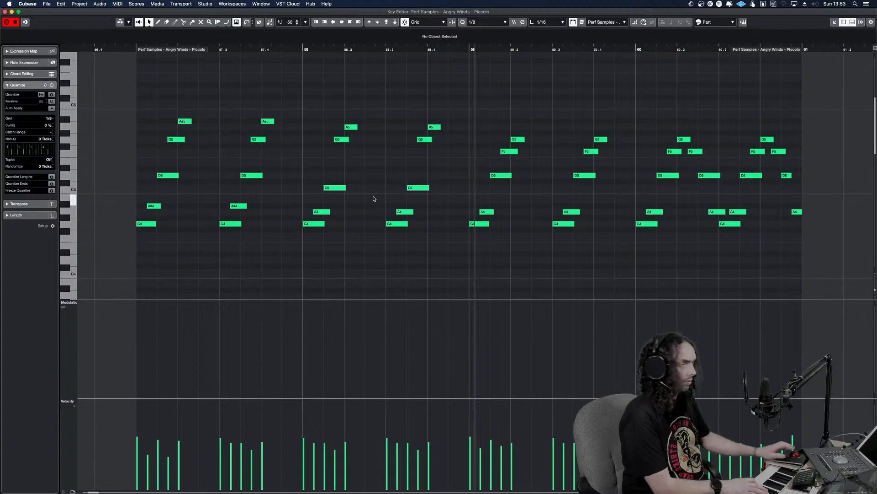
{"action": "left_click_drag", "start_coordinate": [809, 256], "coordinate": [122, 91]}
{"action": "left_click", "coordinate": [225, 145]}
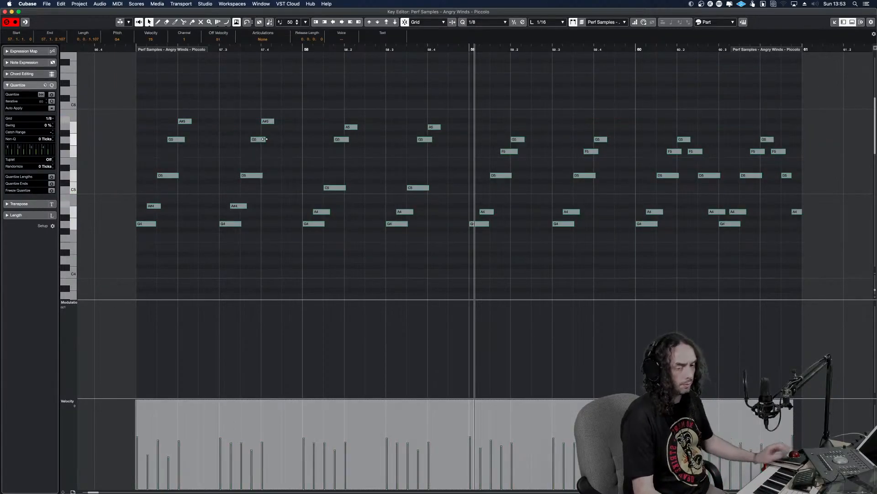
{"action": "key", "text": "shift+Up"}
{"action": "key", "text": "shift+Up"}
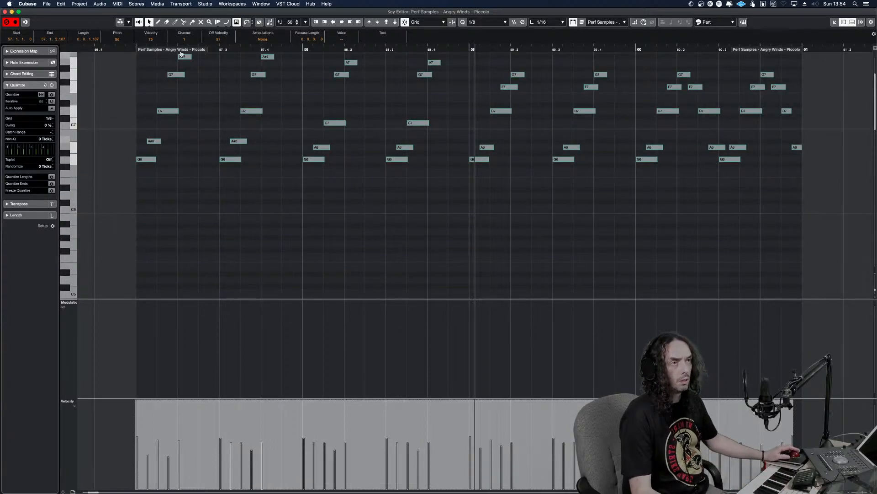
Extend the start of the Angry Winds Piccolo part back to bar 56 in the Key Editor
{"action": "left_click_drag", "start_coordinate": [168, 51], "coordinate": [82, 47]}
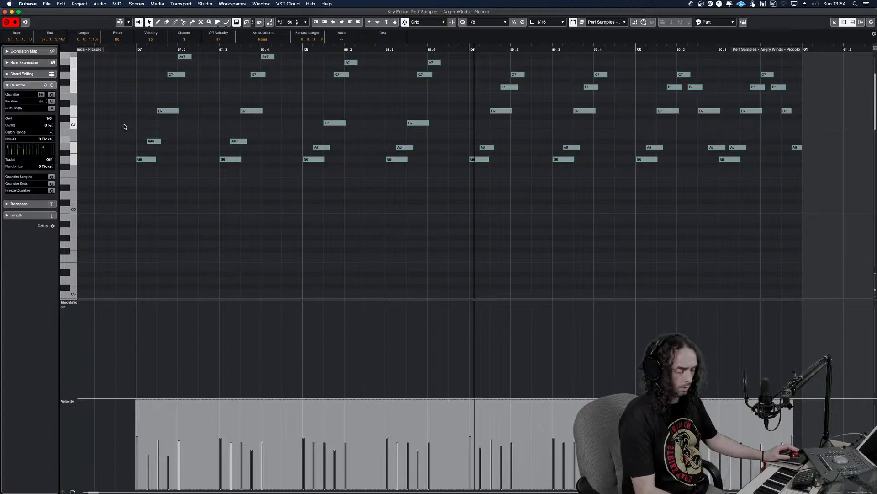
{"action": "key", "text": "g"}
{"action": "key", "text": "g"}
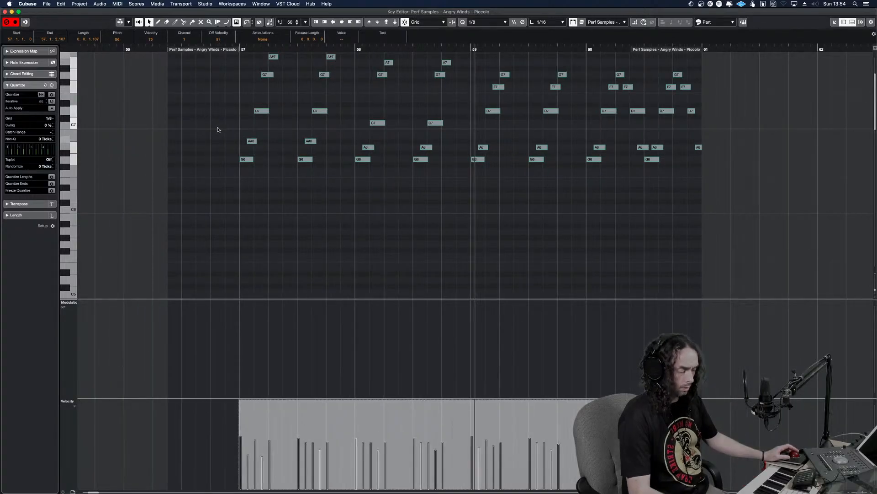
{"action": "key", "text": "shift+g"}
{"action": "key", "text": "shift+g"}
{"action": "scroll", "coordinate": [248, 111], "scroll_direction": "up", "scroll_amount": 2}
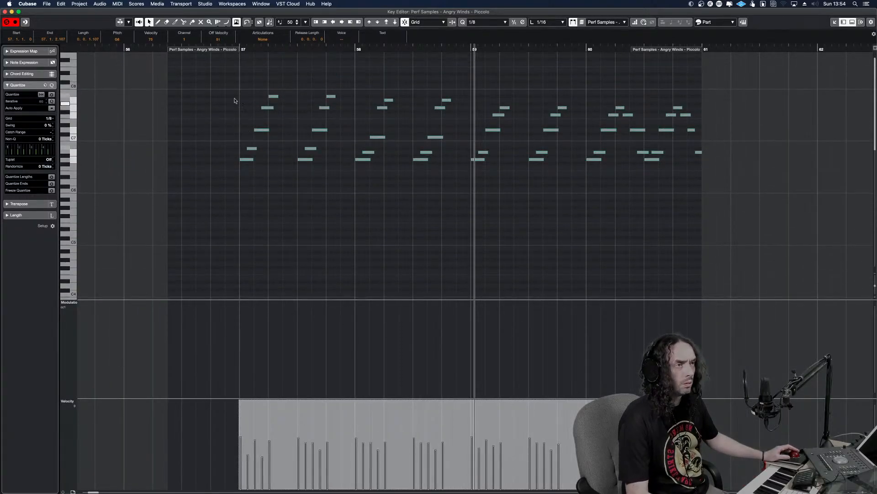
{"action": "left_click_drag", "start_coordinate": [169, 51], "coordinate": [134, 53]}
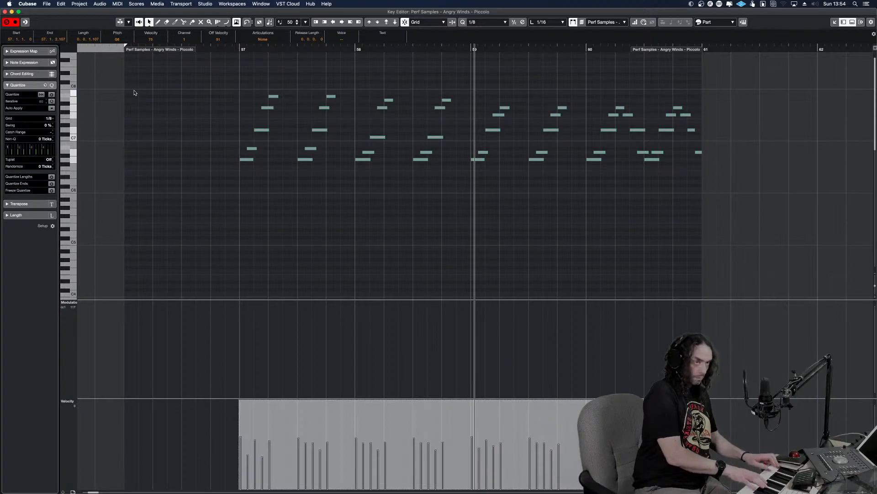
Play the Angry Winds Piccolo passage from bar 56 in solo as a run-through, and clear the solo state
{"action": "left_click", "coordinate": [122, 50]}
{"action": "key", "text": "space"}
{"action": "key", "text": "s"}
{"action": "left_click", "coordinate": [122, 52]}
{"action": "key", "text": "space"}
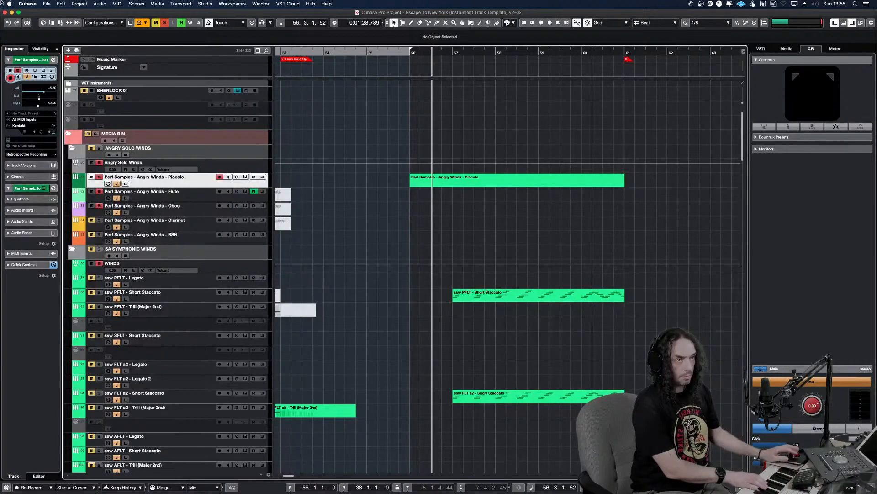
{"action": "left_click", "coordinate": [164, 23]}
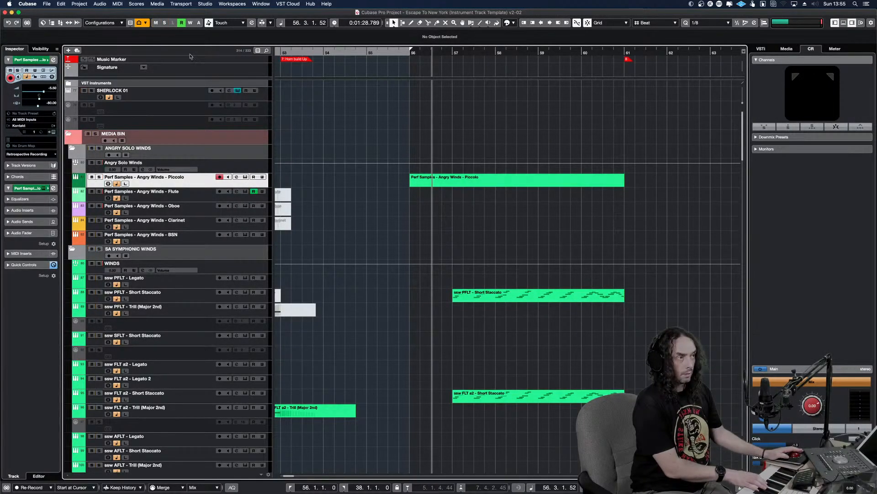
Reopen the Angry Winds Piccolo part in the Key Editor and record a new rising-run line across bars 57 to 59
{"action": "double_click", "coordinate": [455, 186]}
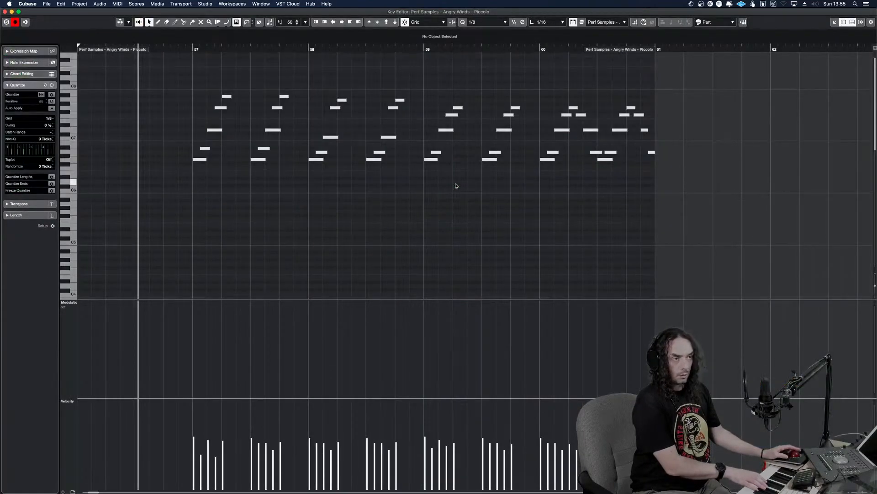
{"action": "key", "text": "space"}
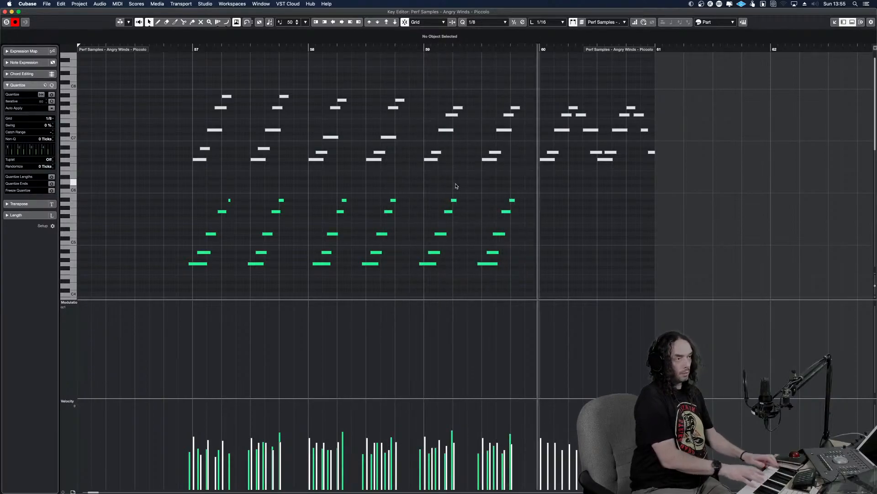
{"action": "key", "text": "space"}
{"action": "key", "text": "KP_0"}
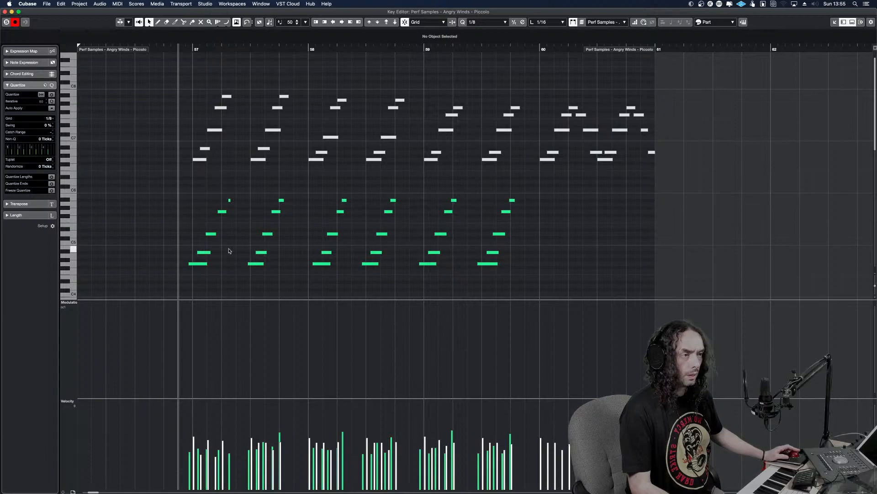
Set the quantize value to 1/16 and shift the first recorded note run at bar 57 one sixteenth later
{"action": "left_click_drag", "start_coordinate": [186, 190], "coordinate": [230, 269]}
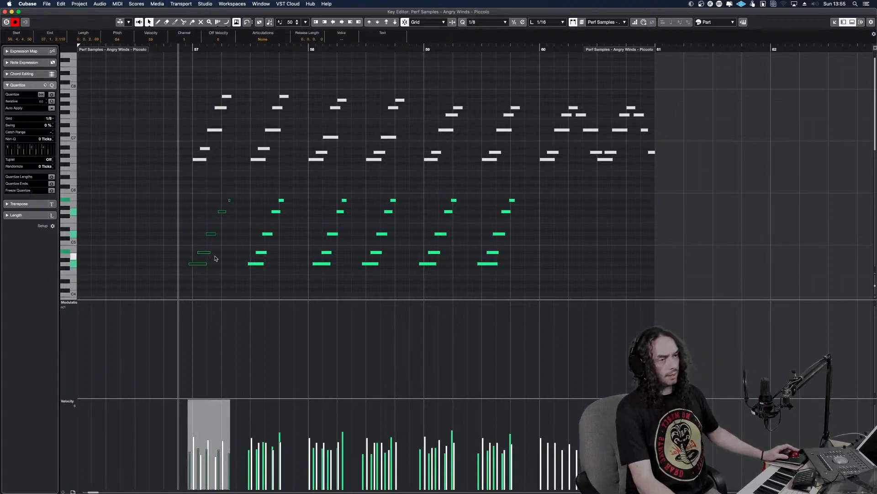
{"action": "key", "text": "h"}
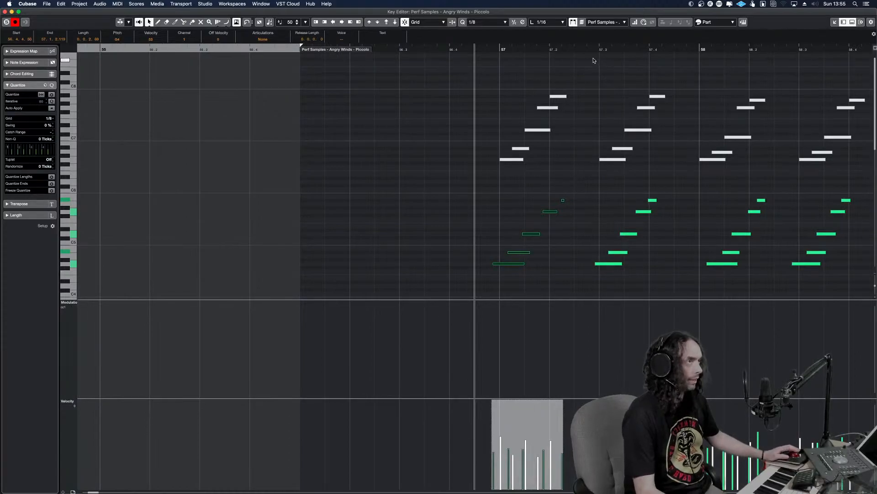
{"action": "left_click", "coordinate": [495, 22]}
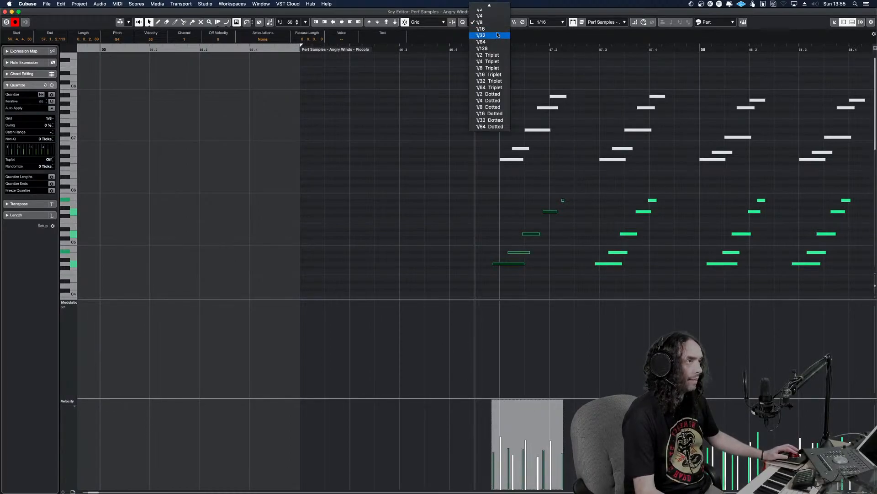
{"action": "left_click", "coordinate": [497, 29]}
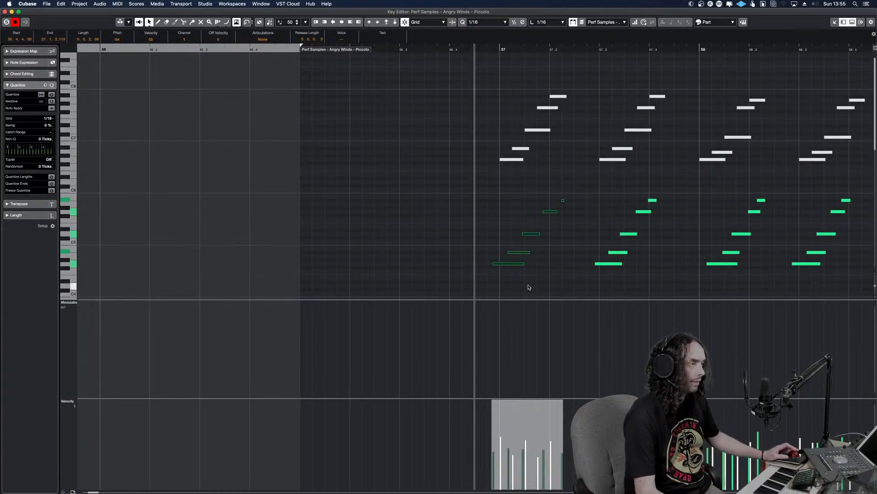
{"action": "left_click_drag", "start_coordinate": [569, 267], "coordinate": [489, 183]}
{"action": "key", "text": "super+Right"}
{"action": "right_click", "coordinate": [489, 183]}
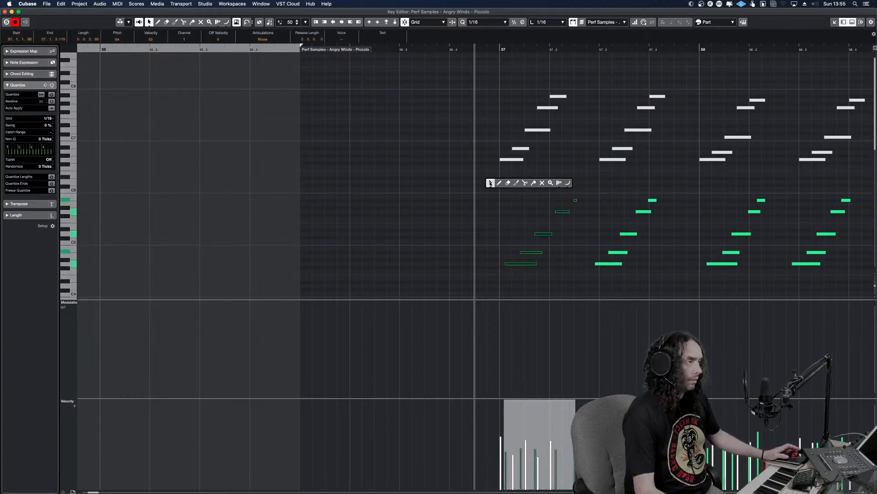
Quantize the first recorded run in bar 57 to the 1/16 grid, with its first note on 57.1.1 and its last on 57.2.1
{"action": "key", "text": "super+Left"}
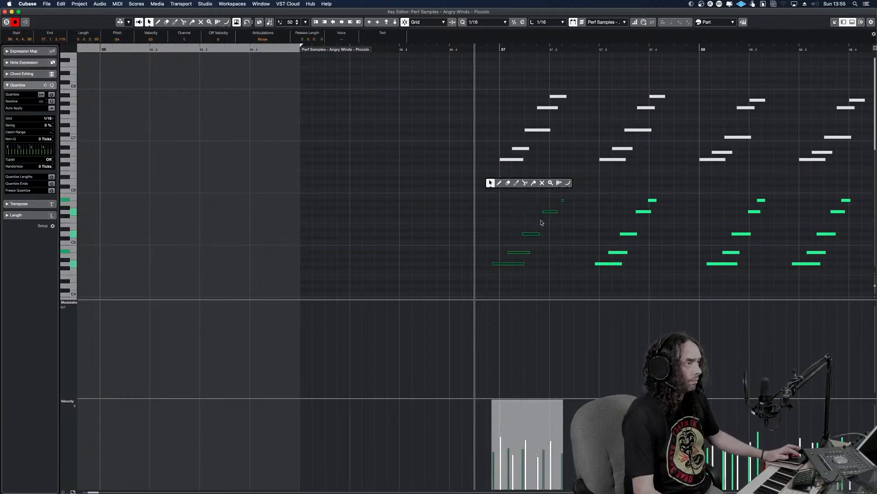
{"action": "left_click", "coordinate": [521, 264]}
{"action": "key", "text": "q"}
{"action": "left_click_drag", "start_coordinate": [551, 273], "coordinate": [517, 263]}
{"action": "key", "text": "super+Right"}
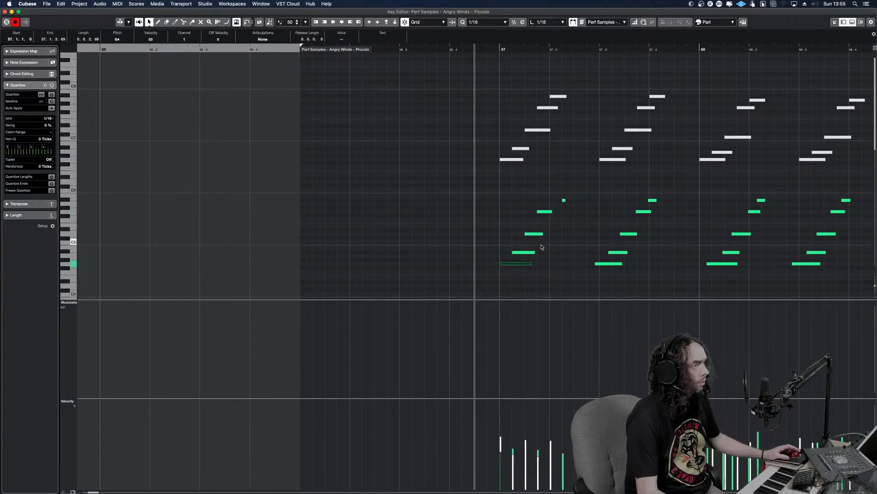
{"action": "left_click", "coordinate": [564, 200]}
{"action": "key", "text": "super+Left"}
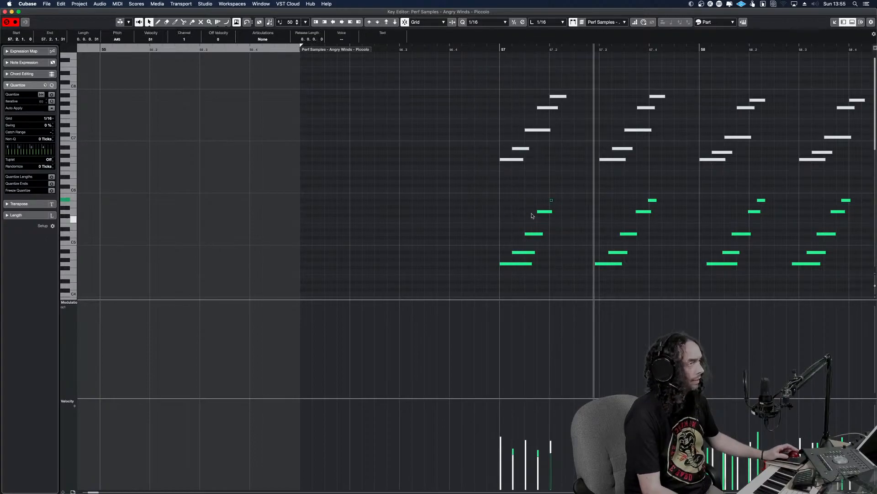
Try the muted upper run at bar 57 in place of the recorded one, transposed down two octaves, and play it back
{"action": "left_click_drag", "start_coordinate": [577, 189], "coordinate": [501, 80]}
{"action": "left_click_drag", "start_coordinate": [569, 277], "coordinate": [478, 194]}
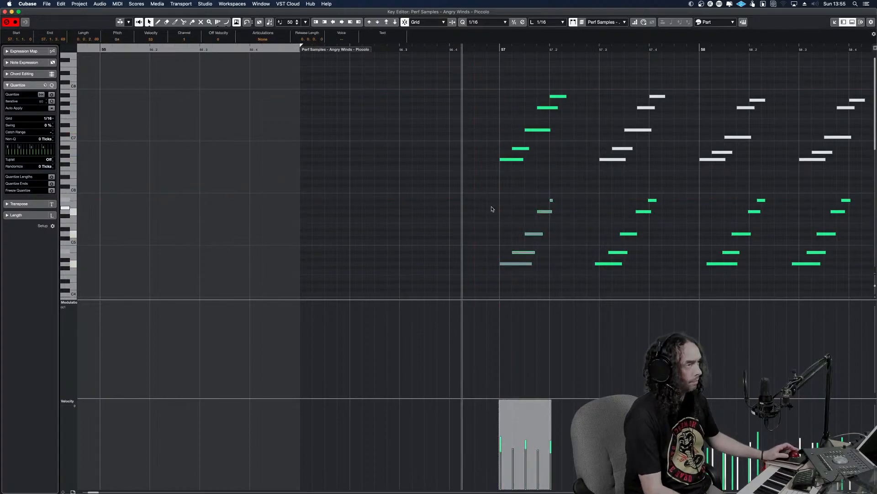
{"action": "left_click_drag", "start_coordinate": [570, 165], "coordinate": [480, 66]}
{"action": "key", "text": "shift+Down"}
{"action": "key", "text": "shift+Down"}
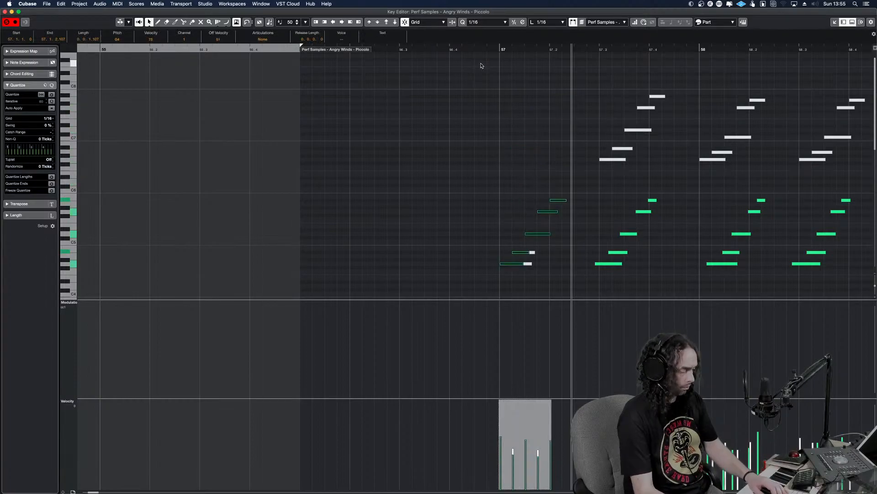
{"action": "key", "text": "KP_Subtract"}
{"action": "key", "text": "space"}
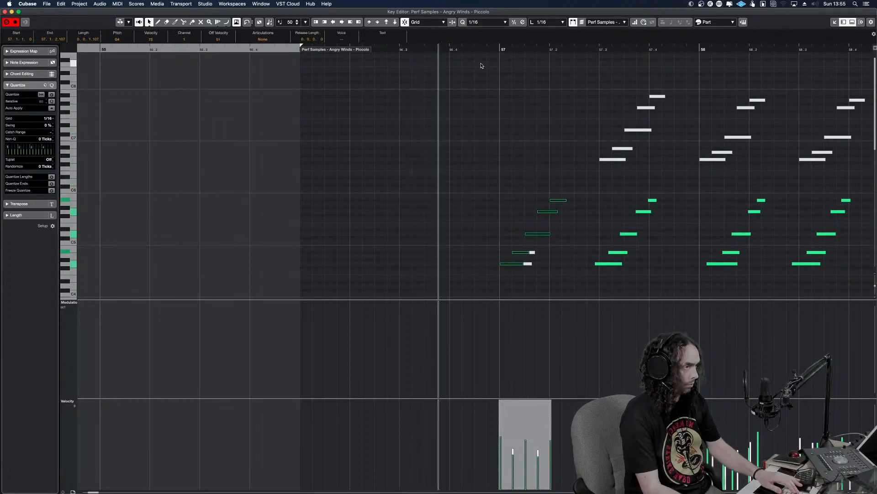
Undo the octave transposition, mute the upper run again, and unmute the recorded lower run at bar 57
{"action": "key", "text": "super+z"}
{"action": "key", "text": "super+z"}
{"action": "key", "text": "alt+m"}
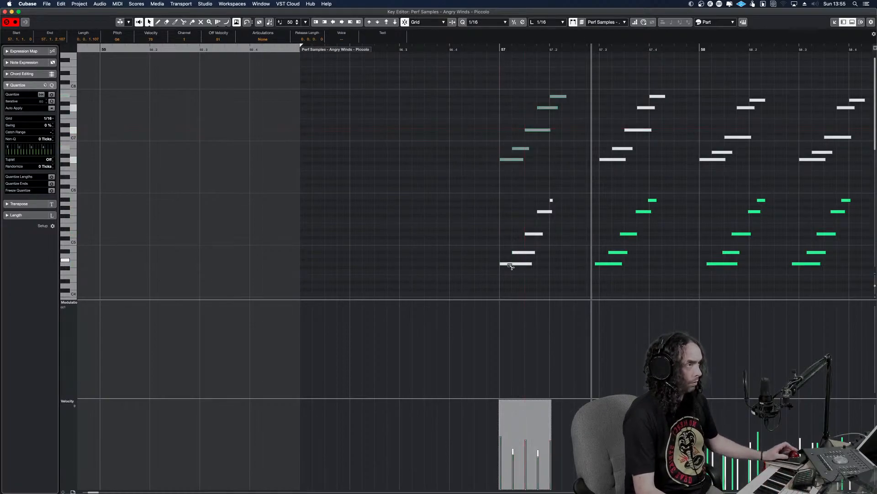
{"action": "left_click_drag", "start_coordinate": [557, 280], "coordinate": [476, 196]}
{"action": "key", "text": "alt+m"}
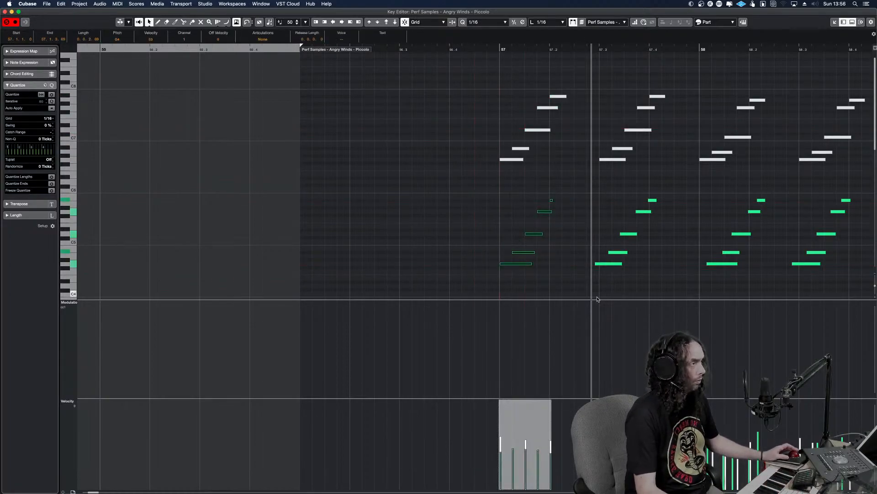
Quantize the second recorded run, at beat 3 of bar 57, to the 1/16 grid and play it back
{"action": "key", "text": "q"}
{"action": "left_click_drag", "start_coordinate": [620, 273], "coordinate": [644, 200]}
{"action": "key", "text": "q"}
{"action": "key", "text": "space"}
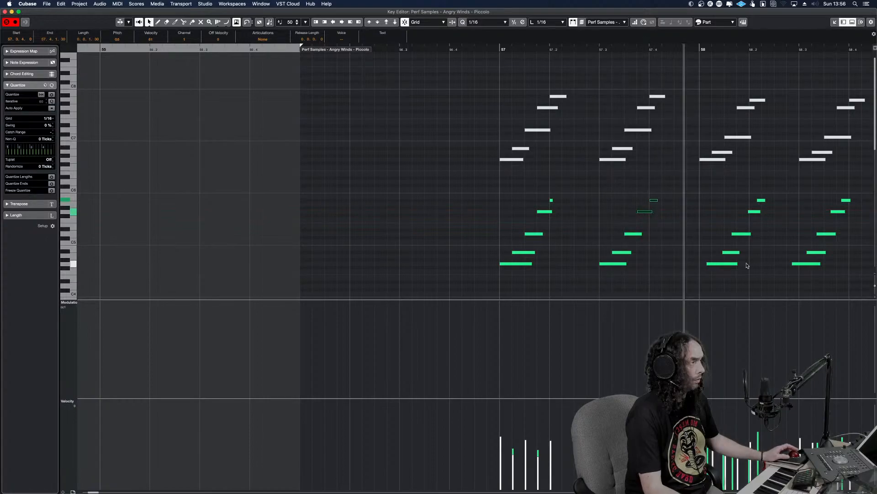
Quantize the recorded run at bar 58 and shift it one sixteenth earlier so it starts on 58.1.1
{"action": "left_click_drag", "start_coordinate": [767, 290], "coordinate": [714, 177]}
{"action": "key", "text": "q"}
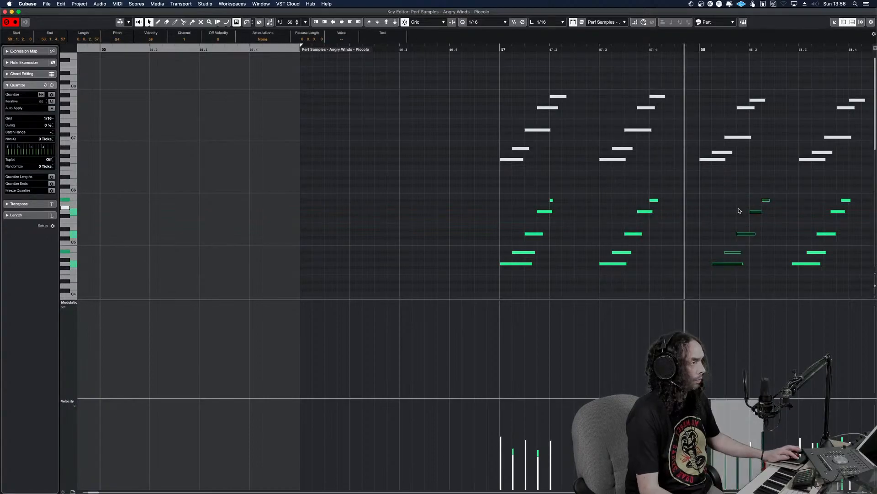
{"action": "key", "text": "ctrl+Left"}
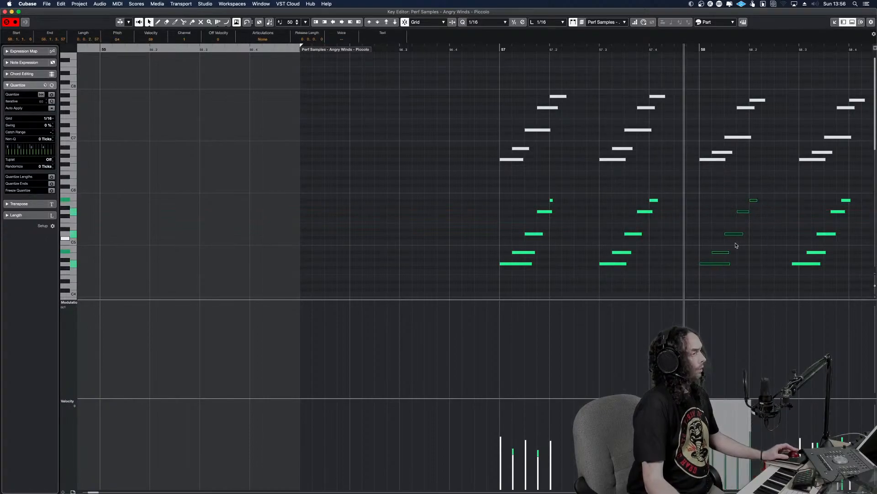
Lower the second note of the first bar 58 run to A4 and its third note to C5, and play the change
{"action": "left_click_drag", "start_coordinate": [739, 257], "coordinate": [744, 210]}
{"action": "key", "text": "Down"}
{"action": "key", "text": "Down"}
{"action": "key", "text": "Down"}
{"action": "left_click", "coordinate": [701, 215], "text": "alt+shift"}
{"action": "key", "text": "space"}
{"action": "key", "text": "space"}
{"action": "left_click", "coordinate": [751, 228]}
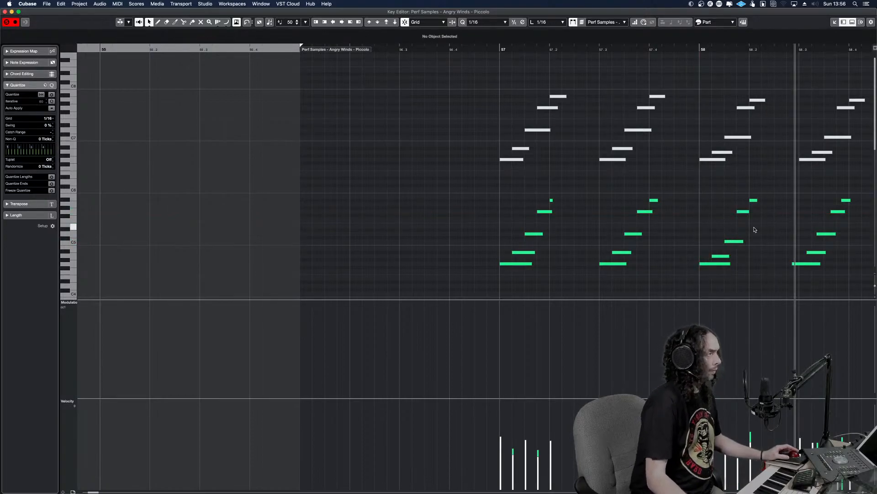
Lower the last note of the first bar 58 run to A5 and play the run back
{"action": "left_click_drag", "start_coordinate": [752, 228], "coordinate": [737, 208]}
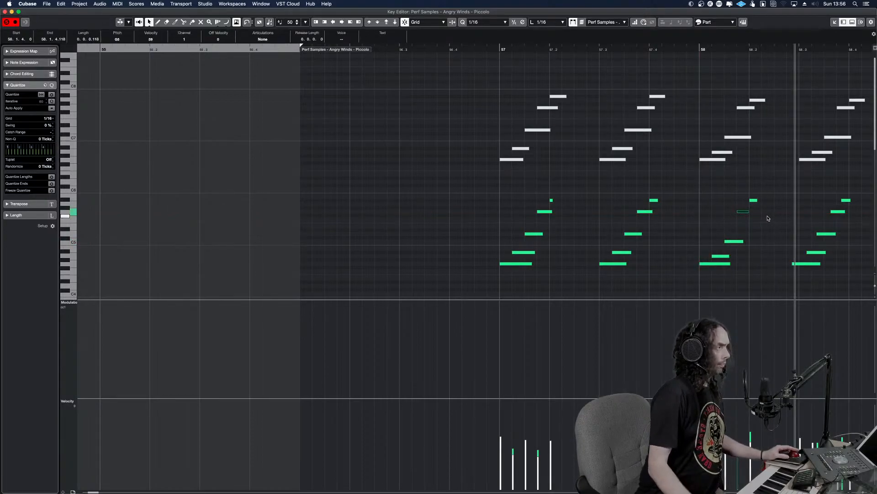
{"action": "key", "text": "Right"}
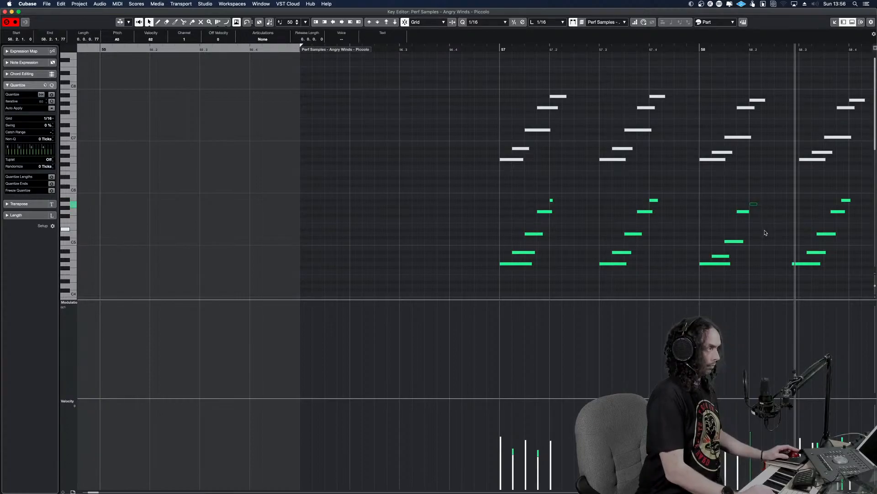
{"action": "left_click", "coordinate": [689, 233], "text": "alt+shift"}
{"action": "key", "text": "space"}
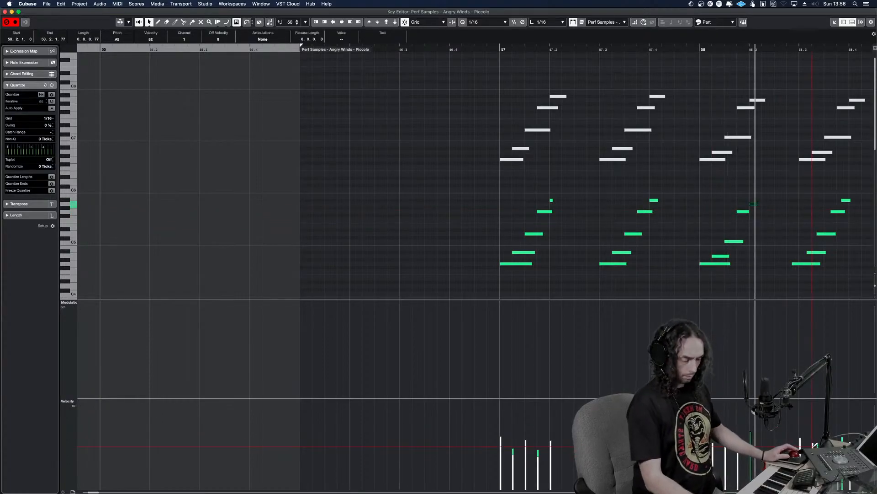
Quantize the second run in bar 58, placing its first note on beat 3 and its third note two sixteenths after that
{"action": "key", "text": "g"}
{"action": "key", "text": "g"}
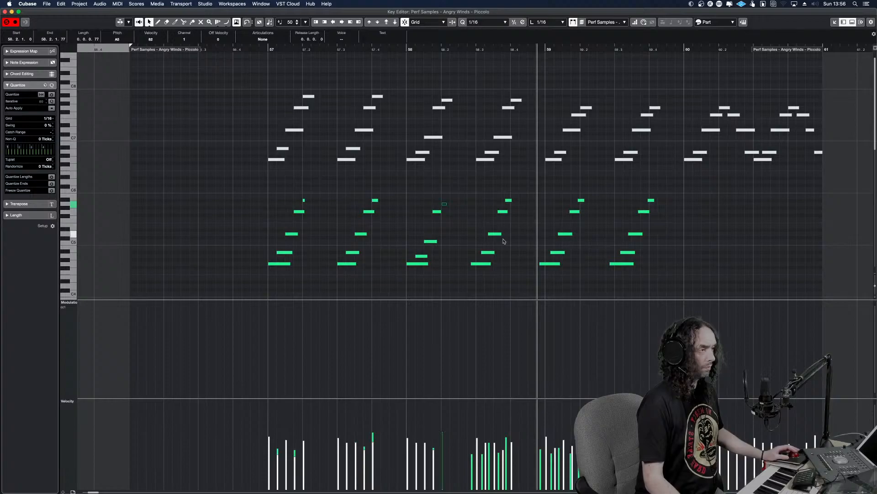
{"action": "left_click_drag", "start_coordinate": [494, 272], "coordinate": [479, 190]}
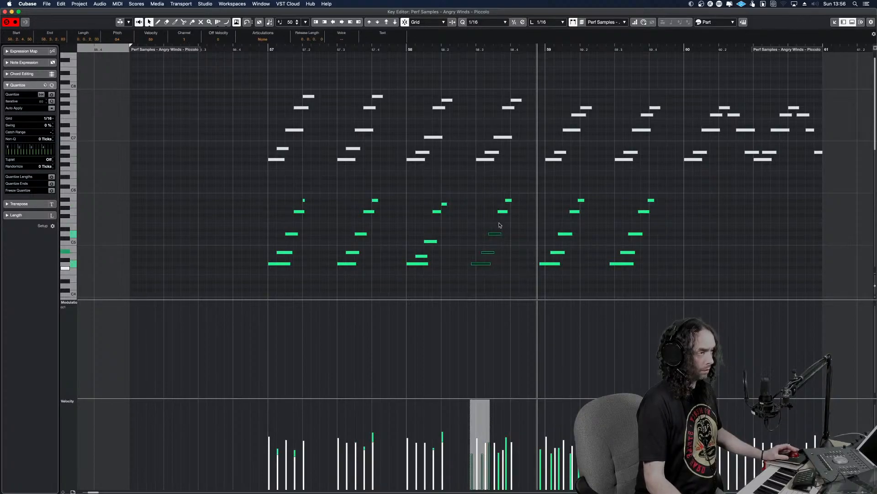
{"action": "left_click_drag", "start_coordinate": [513, 267], "coordinate": [470, 180]}
{"action": "key", "text": "q"}
{"action": "left_click", "coordinate": [484, 260]}
{"action": "left_click_drag", "start_coordinate": [482, 262], "coordinate": [486, 262]}
{"action": "left_click", "coordinate": [492, 233]}
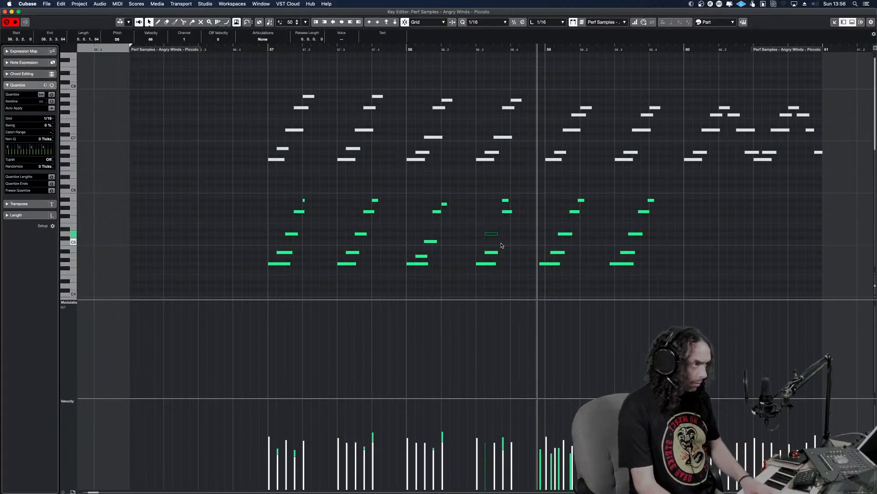
{"action": "key", "text": "shift+Right"}
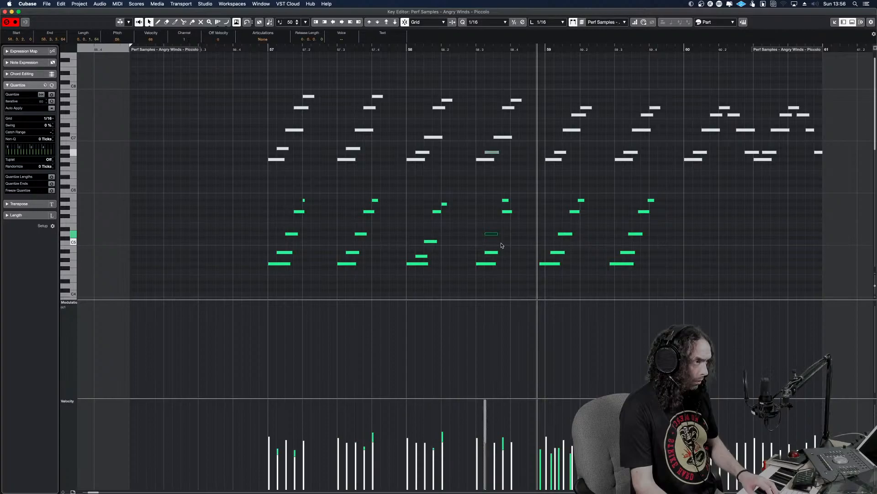
{"action": "key", "text": "super+Right"}
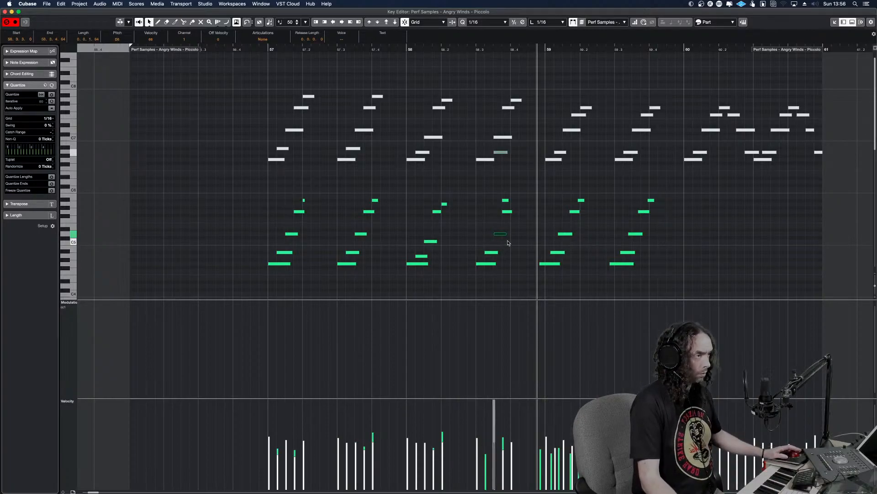
Lower the third note of the second bar 58 run to C5, move its last note to 58.4.1, and play it back
{"action": "key", "text": "Down"}
{"action": "key", "text": "Down"}
{"action": "mouse_move", "coordinate": [513, 222]}
{"action": "left_mouse_down"}
{"action": "mouse_move", "coordinate": [505, 206]}
{"action": "mouse_move", "coordinate": [516, 206]}
{"action": "left_mouse_up"}
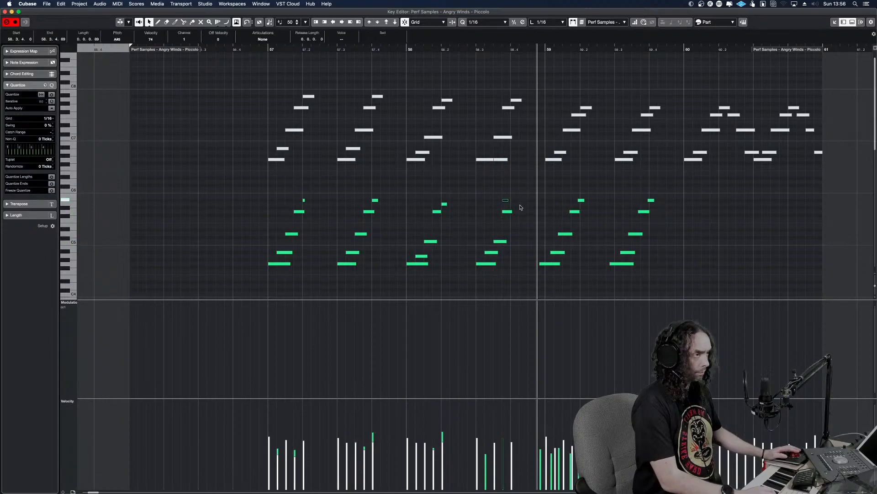
{"action": "key", "text": "super+Right"}
{"action": "left_click_drag", "start_coordinate": [538, 259], "coordinate": [385, 249]}
{"action": "key", "text": "space"}
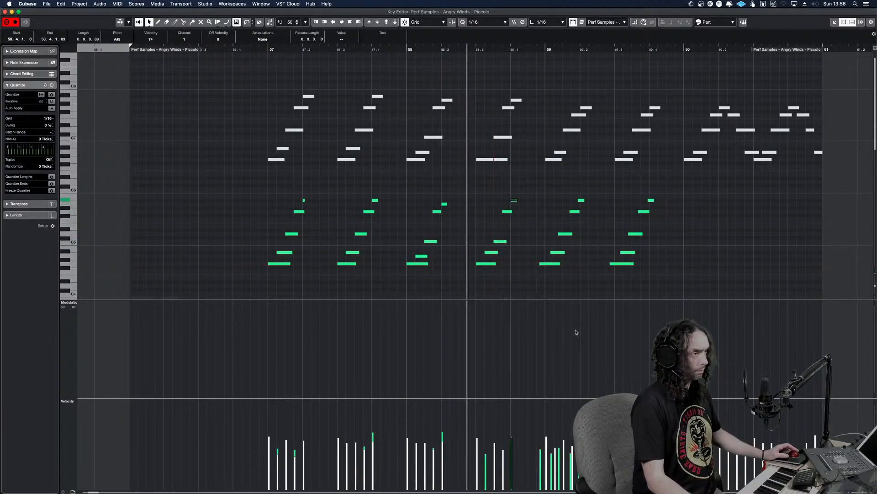
Retune the second bar 58 run with its second note at A4 and its last note at A5 on 58.4.1, and play it back
{"action": "left_click", "coordinate": [525, 256]}
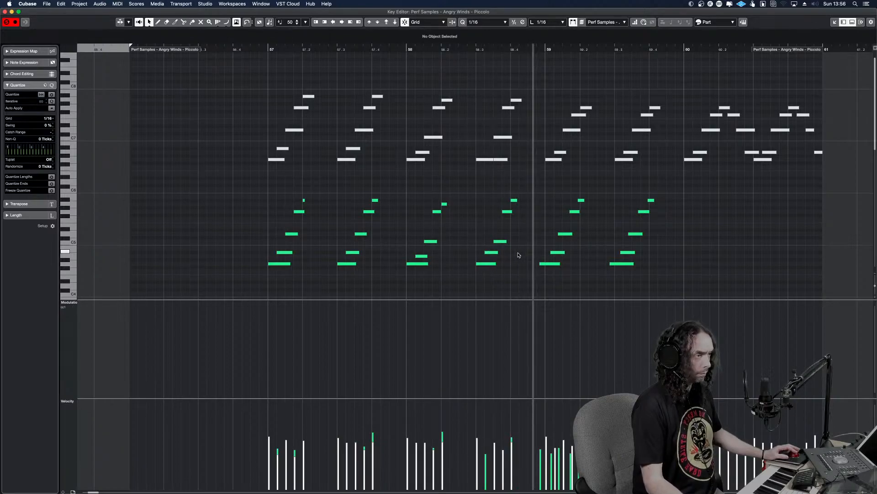
{"action": "left_click_drag", "start_coordinate": [496, 251], "coordinate": [497, 257]}
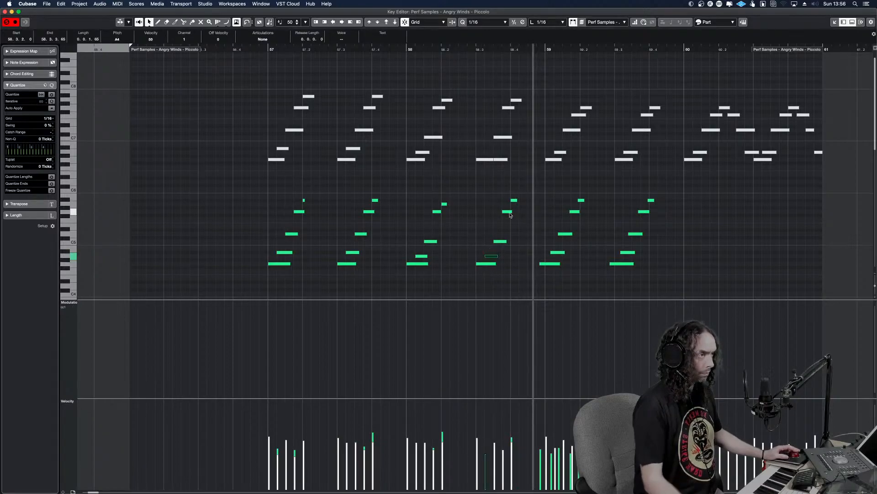
{"action": "left_click_drag", "start_coordinate": [513, 200], "coordinate": [505, 200]}
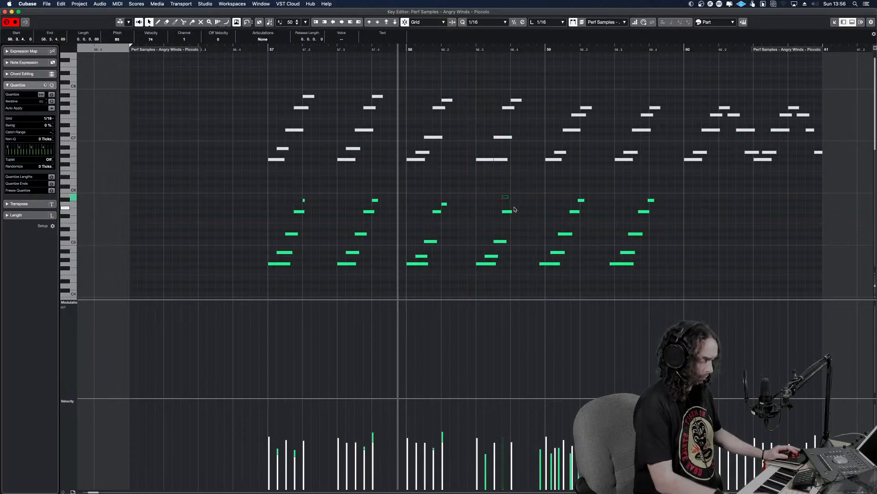
{"action": "key", "text": "ctrl+Right"}
{"action": "key", "text": "Down"}
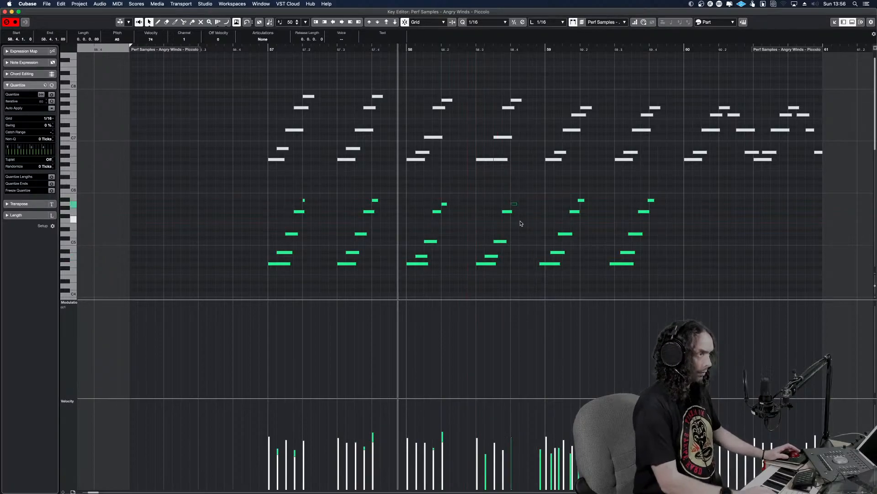
{"action": "key", "text": "space"}
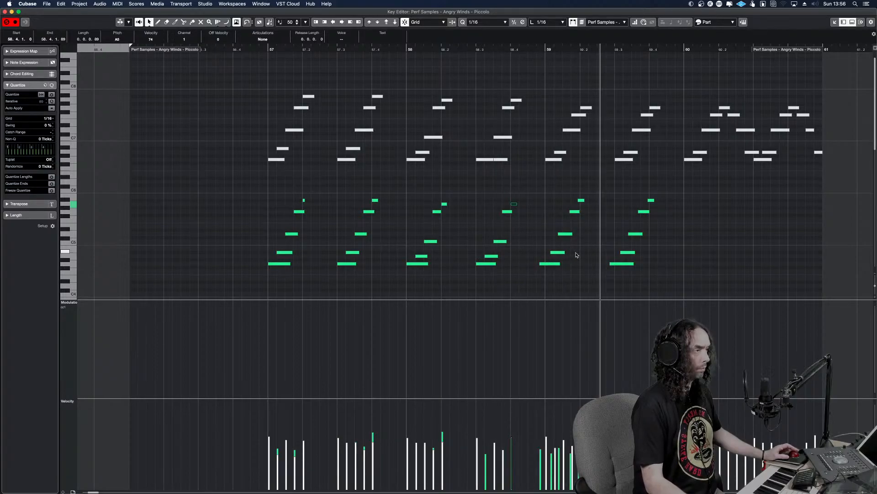
Quantize the recorded run at the start of bar 59 and move its third note to 59.1.3
{"action": "left_click_drag", "start_coordinate": [583, 271], "coordinate": [534, 187]}
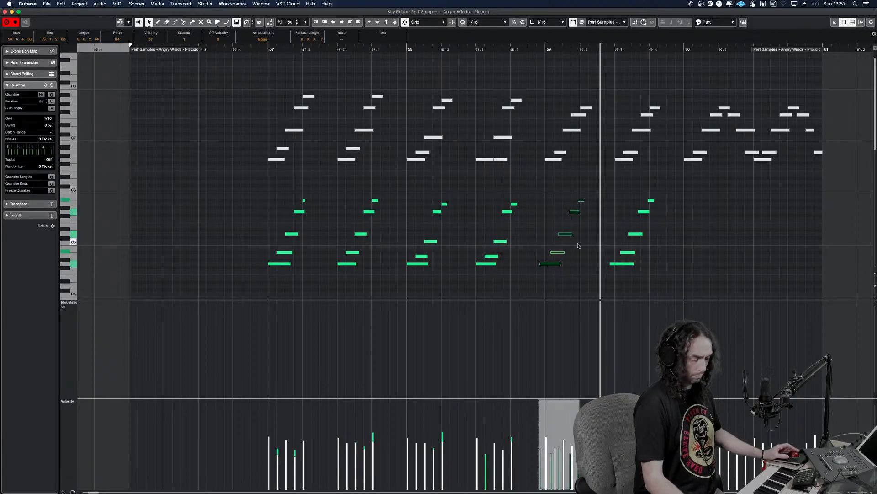
{"action": "key", "text": "q"}
{"action": "right_click", "coordinate": [548, 260]}
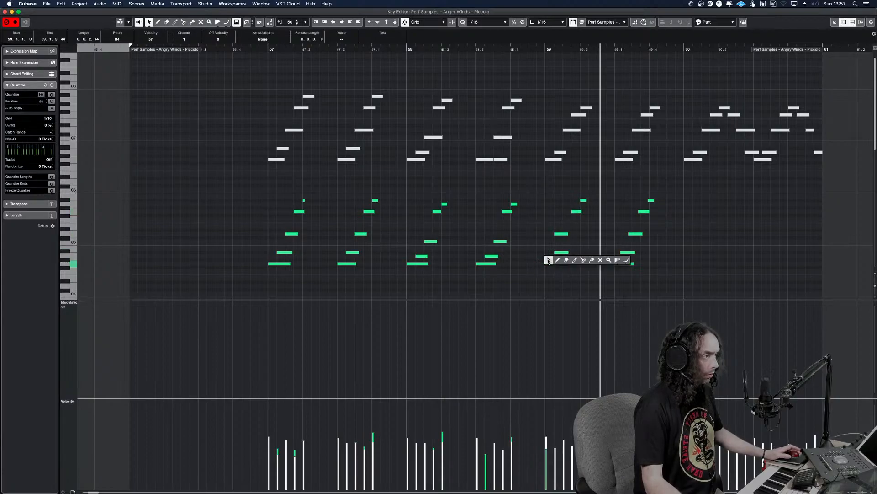
{"action": "left_click", "coordinate": [573, 250]}
{"action": "left_click", "coordinate": [575, 247]}
{"action": "left_click_drag", "start_coordinate": [556, 234], "coordinate": [563, 235]}
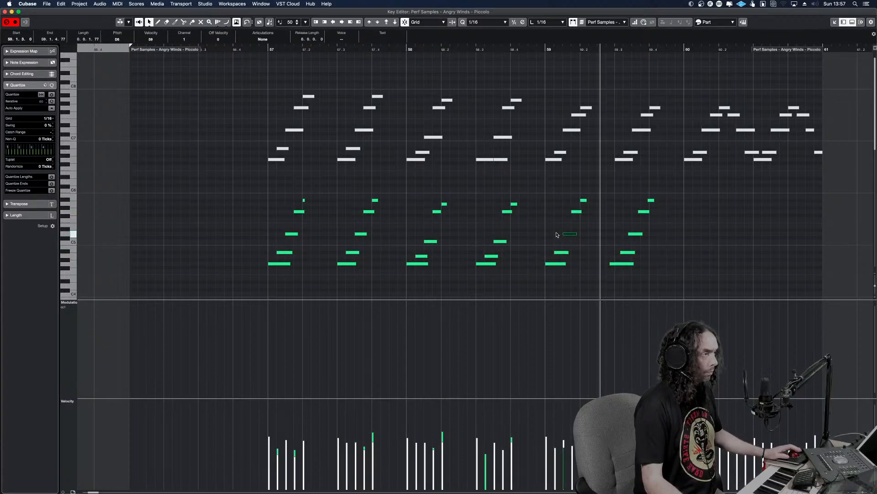
Retune the first bar 59 run, lowering its second note to A4, its fourth to F5 and its last to G5
{"action": "left_click", "coordinate": [583, 201]}
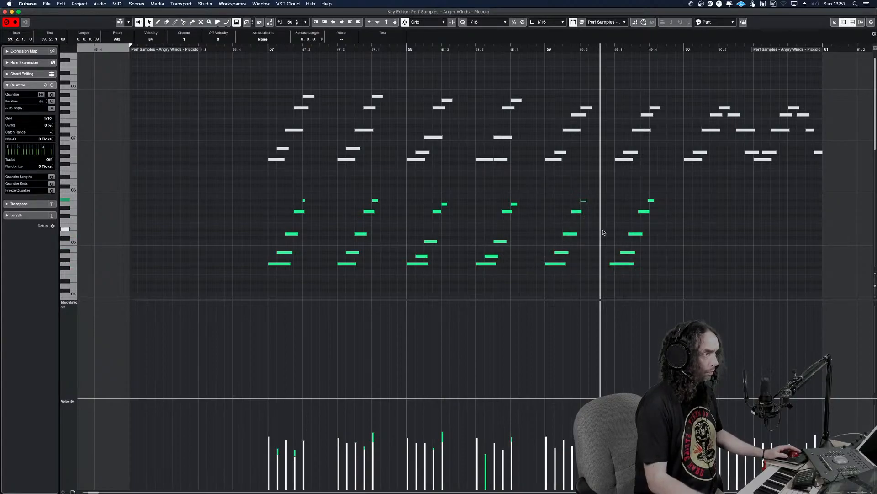
{"action": "left_click_drag", "start_coordinate": [597, 204], "coordinate": [574, 207]}
{"action": "key", "text": "Down"}
{"action": "key", "text": "Down"}
{"action": "key", "text": "Down"}
{"action": "key", "text": "Down"}
{"action": "key", "text": "Down"}
{"action": "left_click_drag", "start_coordinate": [575, 243], "coordinate": [567, 232]}
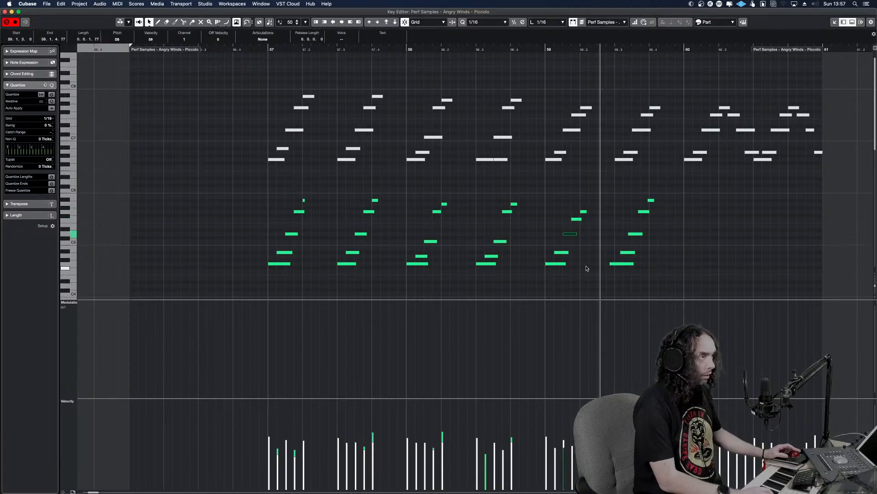
{"action": "left_click", "coordinate": [580, 259]}
{"action": "left_click_drag", "start_coordinate": [581, 258], "coordinate": [554, 248]}
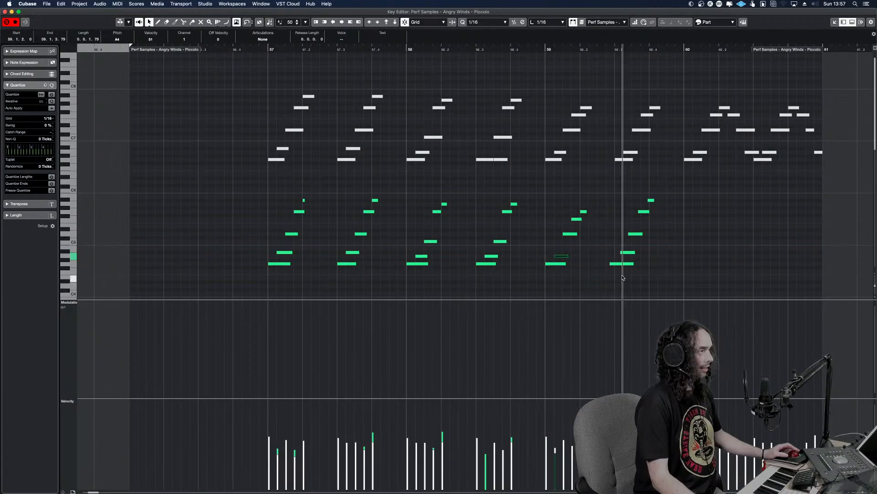
Quantize the second recorded run of bar 59 and move its first note to 59.3.1
{"action": "left_click_drag", "start_coordinate": [653, 275], "coordinate": [623, 195]}
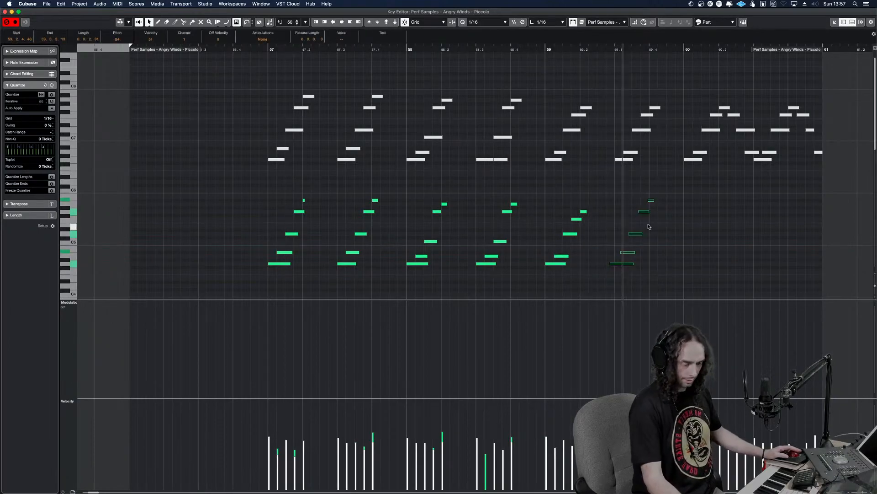
{"action": "key", "text": "q"}
{"action": "left_click_drag", "start_coordinate": [638, 274], "coordinate": [613, 255]}
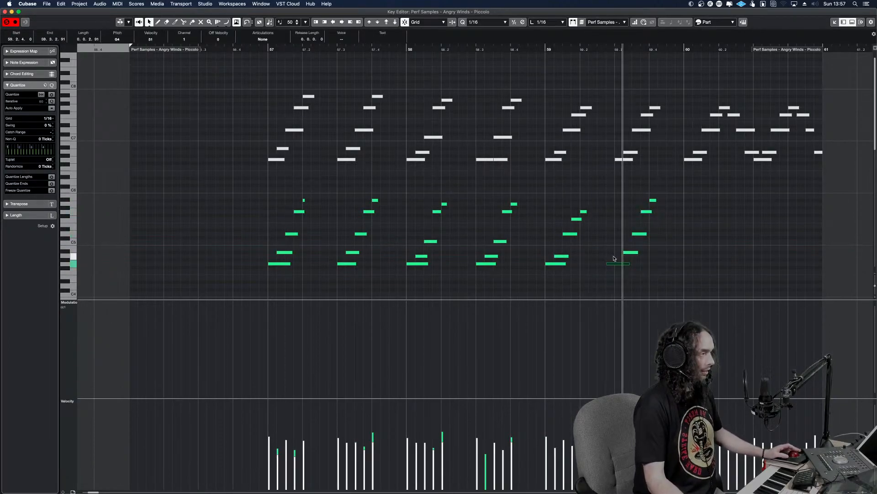
Retune the second bar 59 run, lowering its fourth note to F5 and its last note to G5
{"action": "left_click_drag", "start_coordinate": [664, 224], "coordinate": [643, 207]}
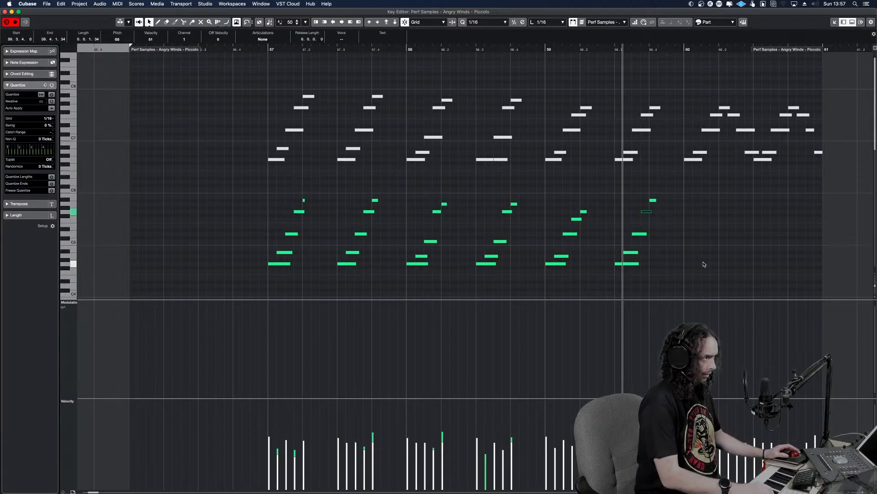
{"action": "key", "text": "Down"}
{"action": "key", "text": "Down"}
{"action": "left_click_drag", "start_coordinate": [648, 194], "coordinate": [663, 208]}
{"action": "key", "text": "Down"}
{"action": "key", "text": "Down"}
{"action": "key", "text": "Down"}
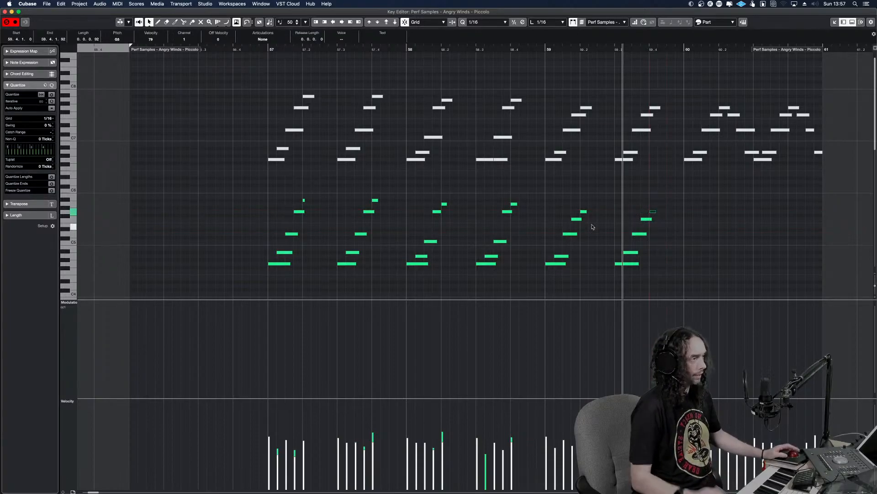
Play back the piccolo runs, close the key editor, and audition the arrangement in the project window from 56.3.1
{"action": "left_click_drag", "start_coordinate": [199, 181], "coordinate": [247, 196]}
{"action": "key", "text": "space"}
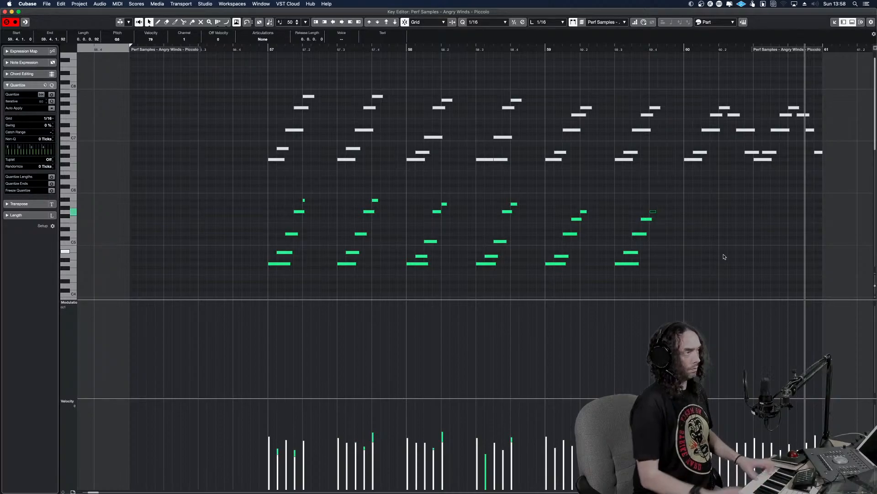
{"action": "left_click_drag", "start_coordinate": [721, 144], "coordinate": [292, 161]}
{"action": "key", "text": "Return"}
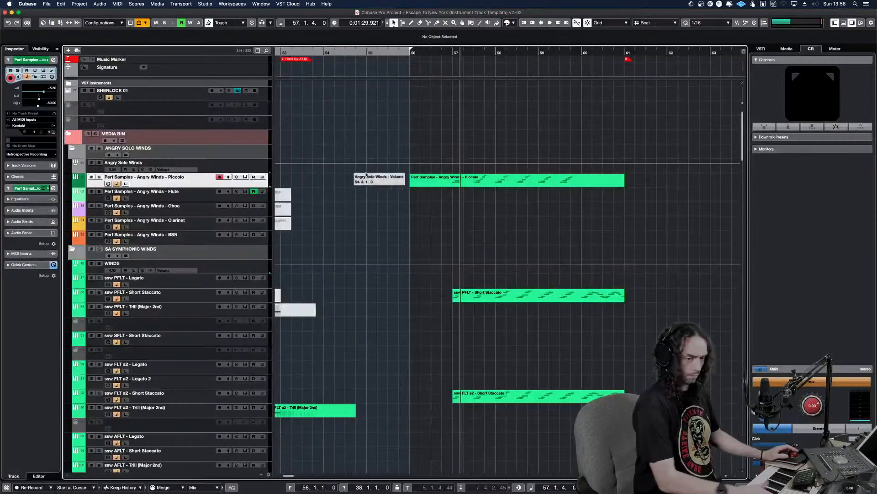
{"action": "left_click", "coordinate": [436, 188]}
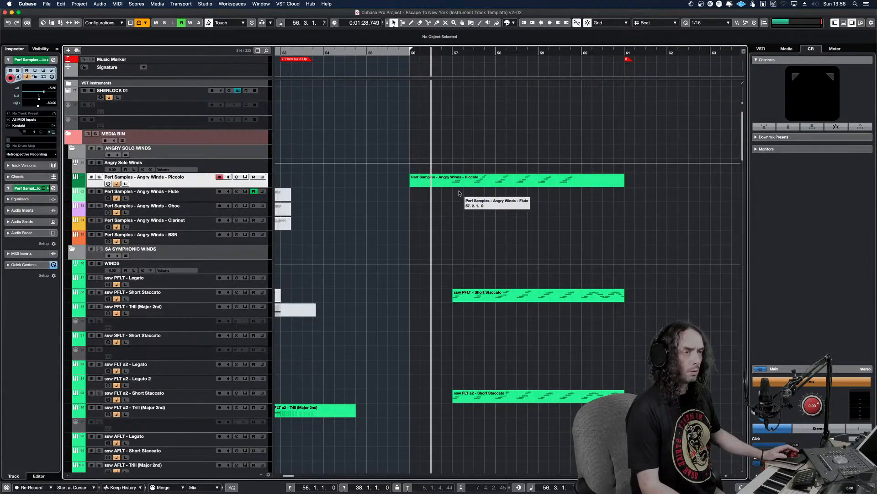
{"action": "key", "text": "space"}
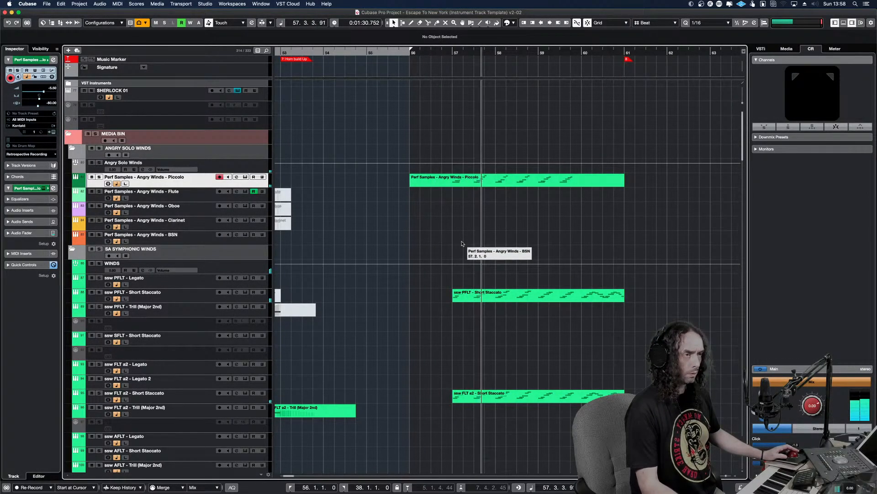
Reopen the Angry Winds Piccolo part in the key editor and play it from just before bar 57
{"action": "double_click", "coordinate": [486, 181]}
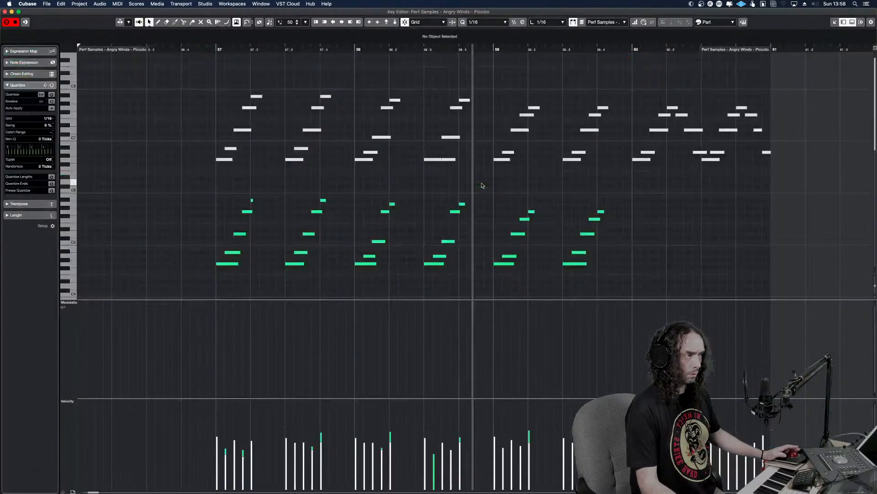
{"action": "key", "text": "space"}
{"action": "left_click", "coordinate": [210, 205], "text": "alt+shift"}
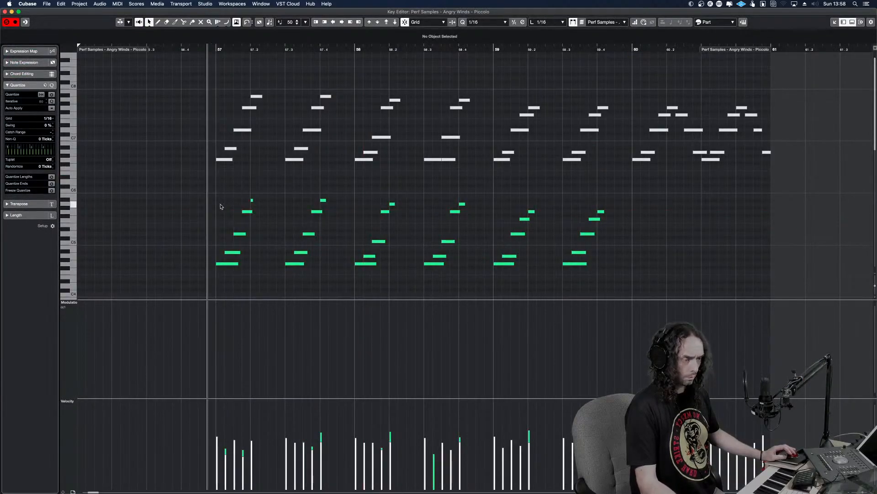
{"action": "key", "text": "space"}
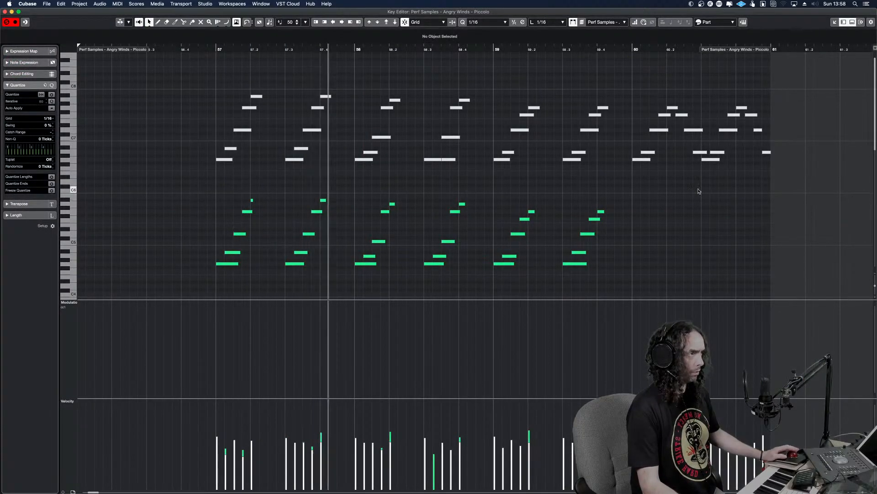
Delete the upper reference notes in bars 57–59 and transpose the remaining newly recorded runs up an octave
{"action": "left_click_drag", "start_coordinate": [626, 161], "coordinate": [178, 51]}
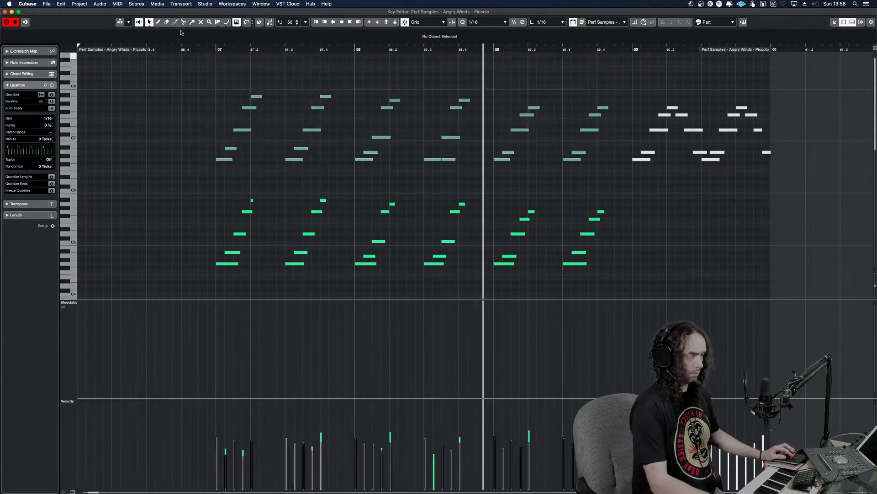
{"action": "key", "text": "Delete"}
{"action": "left_click_drag", "start_coordinate": [613, 279], "coordinate": [211, 142]}
{"action": "key", "text": "shift+Up"}
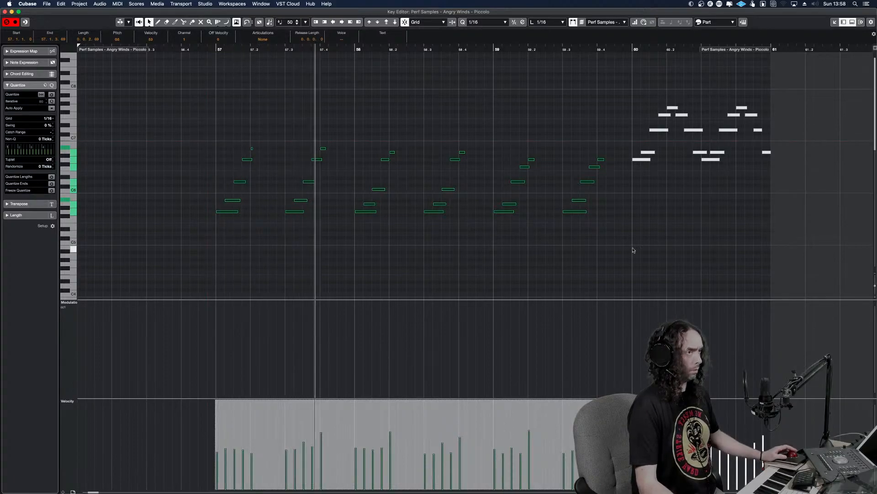
Transpose the bar 60 notes down an octave and shorten the D6 note on 60.2.3 to end at 60.2.4
{"action": "left_click_drag", "start_coordinate": [772, 171], "coordinate": [652, 105]}
{"action": "key", "text": "shift+Down"}
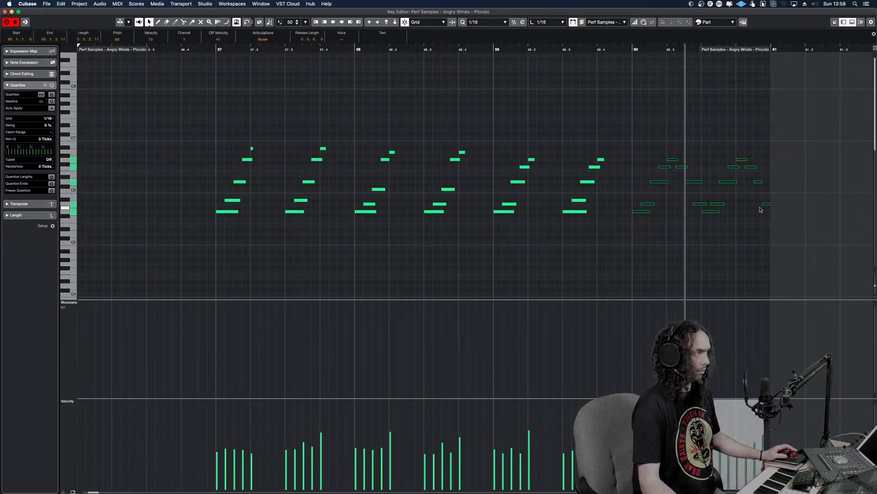
{"action": "left_click_drag", "start_coordinate": [702, 181], "coordinate": [691, 181]}
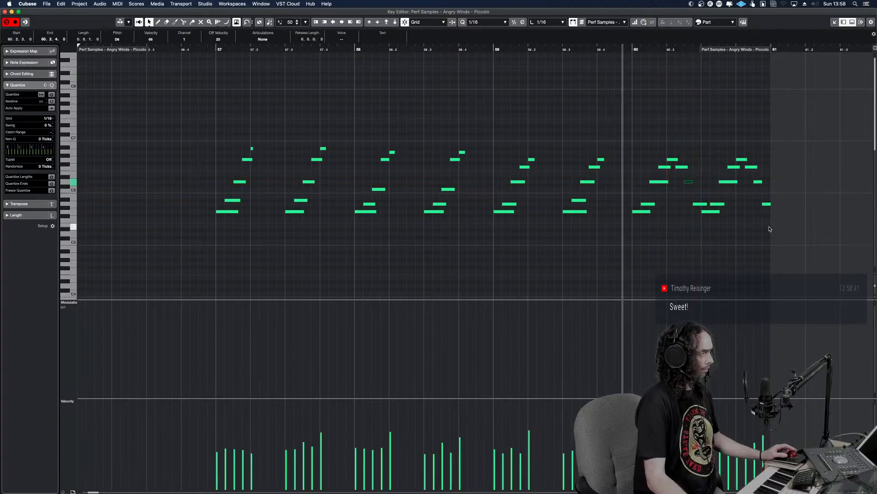
Transpose all piccolo notes in bars 57–60 down an octave, play them back, and return to the project window
{"action": "left_click_drag", "start_coordinate": [773, 239], "coordinate": [180, 75]}
{"action": "key", "text": "shift+Down"}
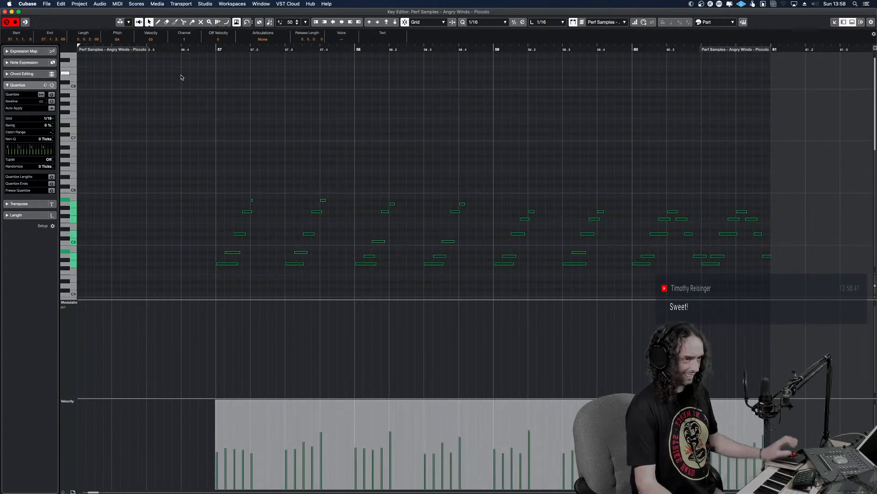
{"action": "key", "text": "space"}
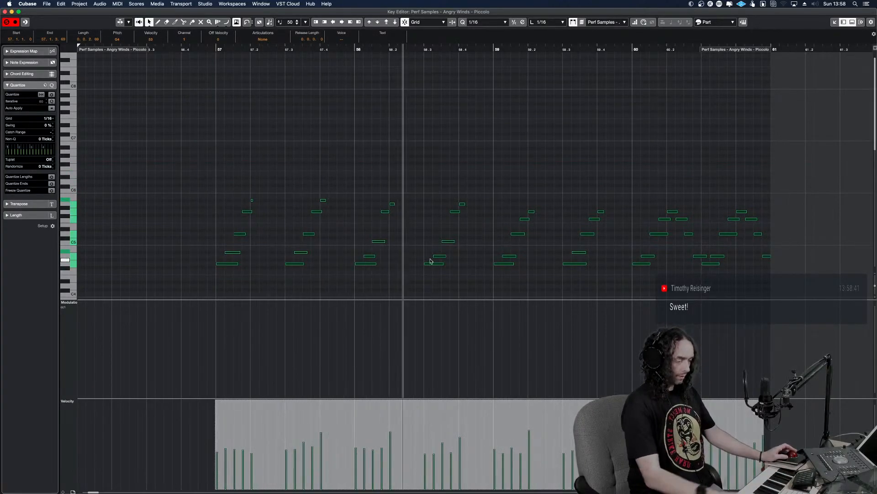
{"action": "key", "text": "Return"}
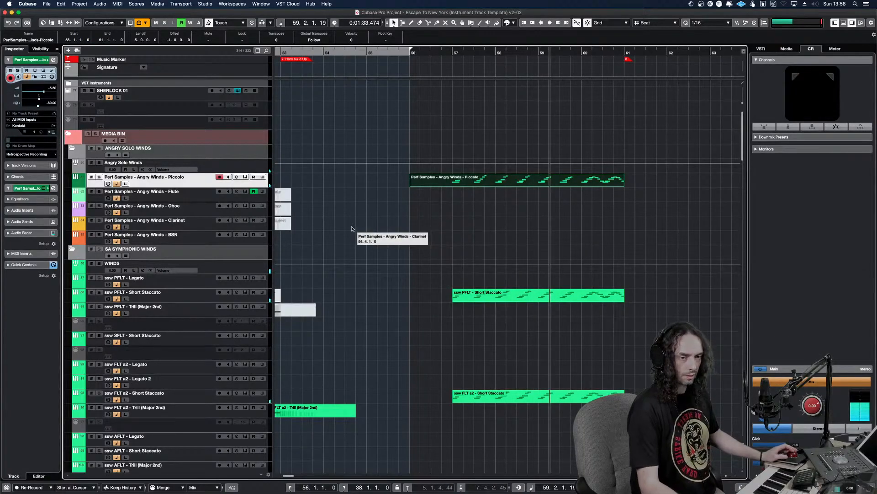
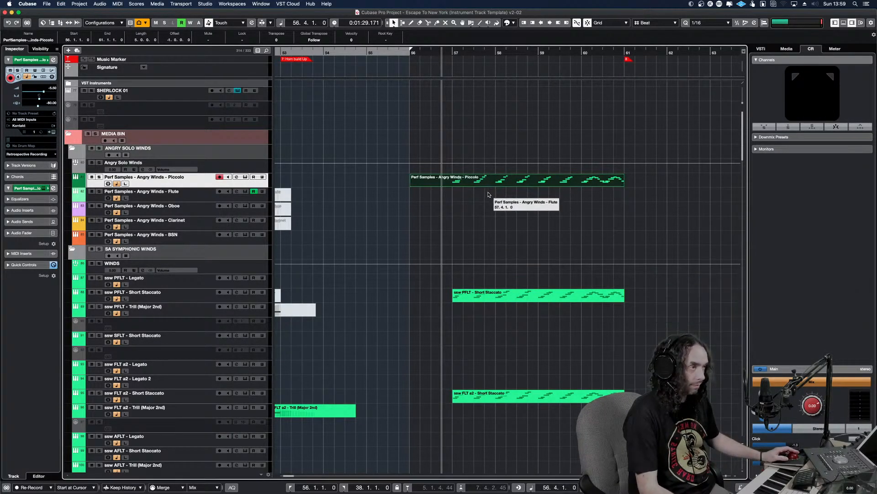
Copy the Angry Winds Piccolo part at bar 56 to the Angry Winds Flute track and play both parts soloed
{"action": "left_click", "coordinate": [488, 195]}
{"action": "key", "text": "alt+v"}
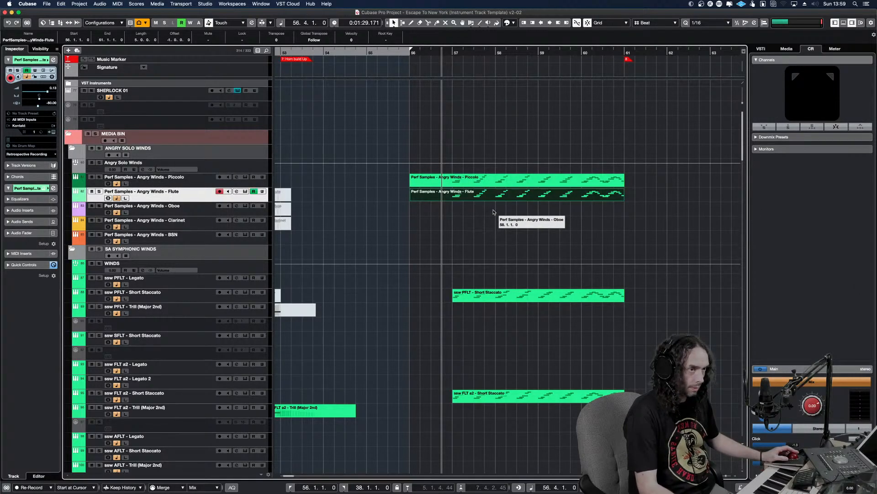
{"action": "key", "text": "space"}
{"action": "left_click_drag", "start_coordinate": [483, 209], "coordinate": [474, 181]}
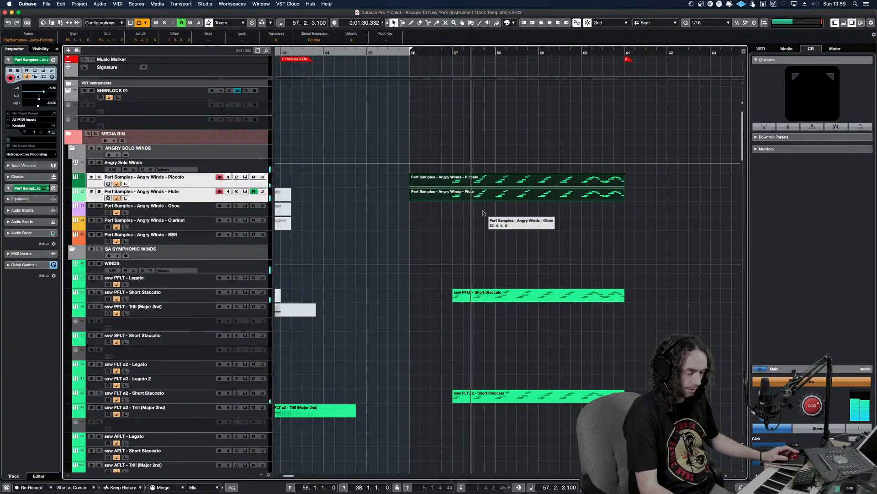
{"action": "key", "text": "s"}
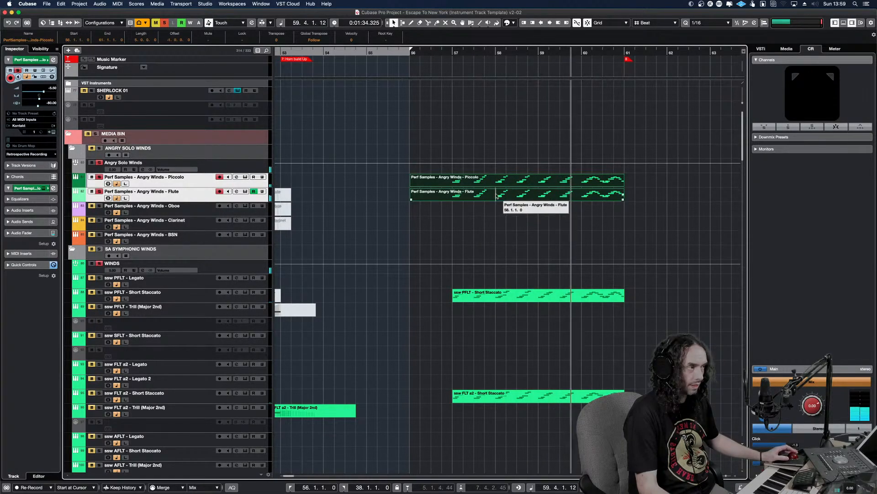
Transpose all notes of the copied Angry Winds Flute part down an octave and return to the project window
{"action": "double_click", "coordinate": [473, 198]}
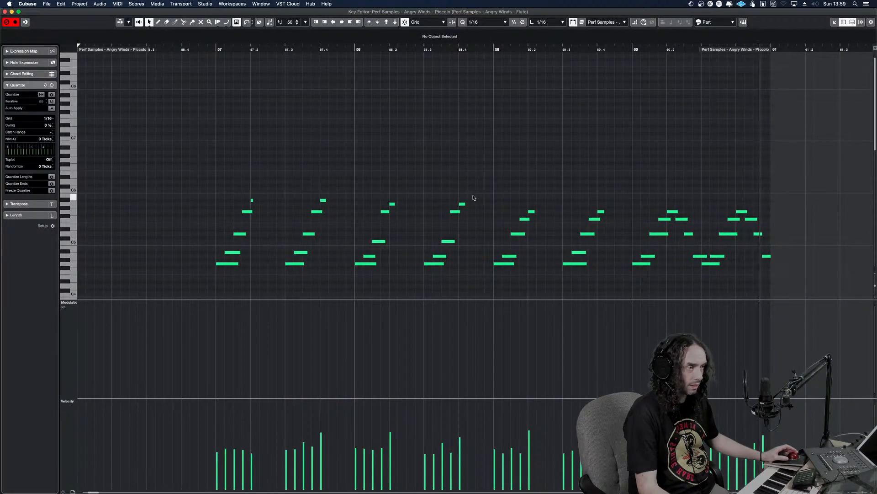
{"action": "key", "text": "Return"}
{"action": "double_click", "coordinate": [512, 198]}
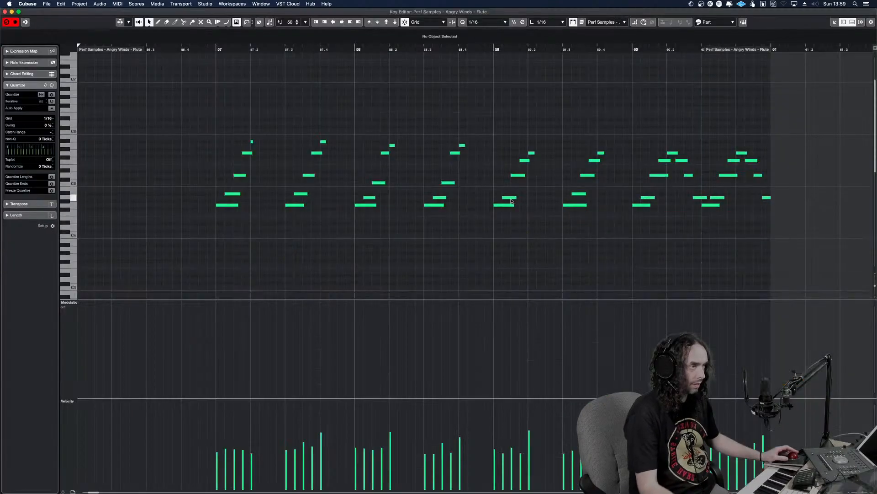
{"action": "key", "text": "ctrl+a"}
{"action": "key", "text": "shift+Down"}
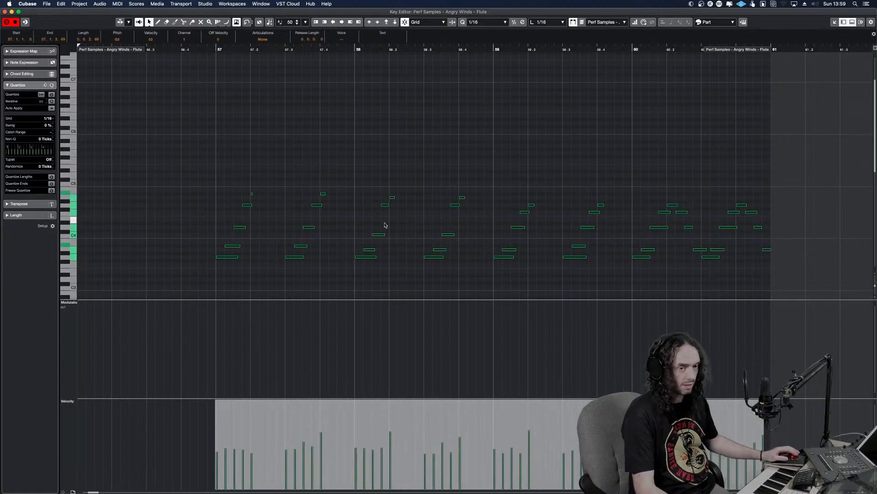
{"action": "key", "text": "Return"}
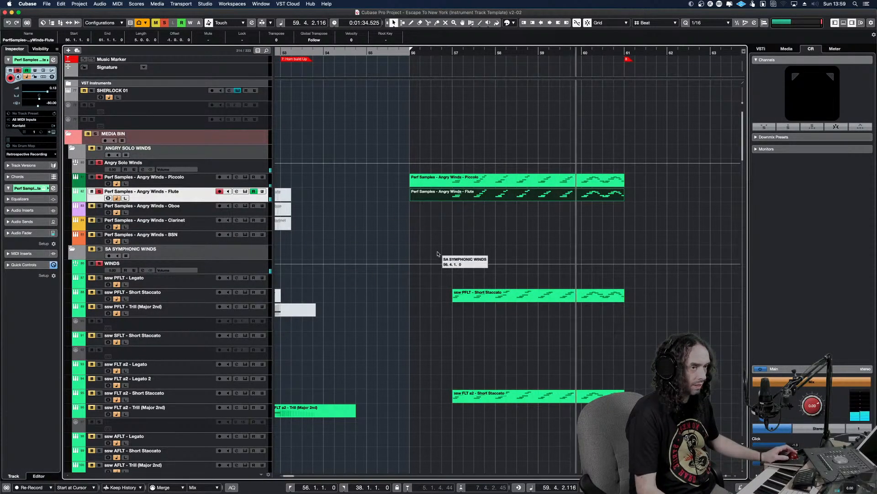
Turn off solo and draw a modulation rise just before bar 57 in the Angry Winds Piccolo part, held near maximum through the runs
{"action": "left_click", "coordinate": [166, 24]}
{"action": "left_click", "coordinate": [434, 130]}
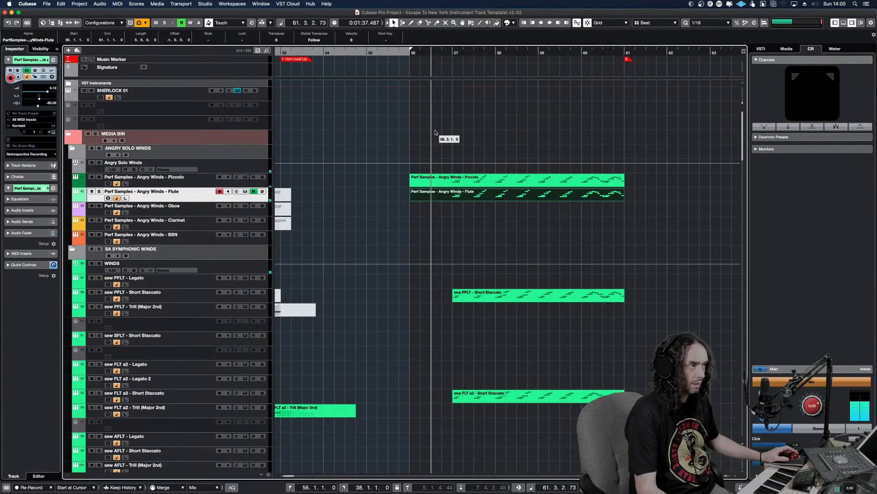
{"action": "double_click", "coordinate": [478, 185]}
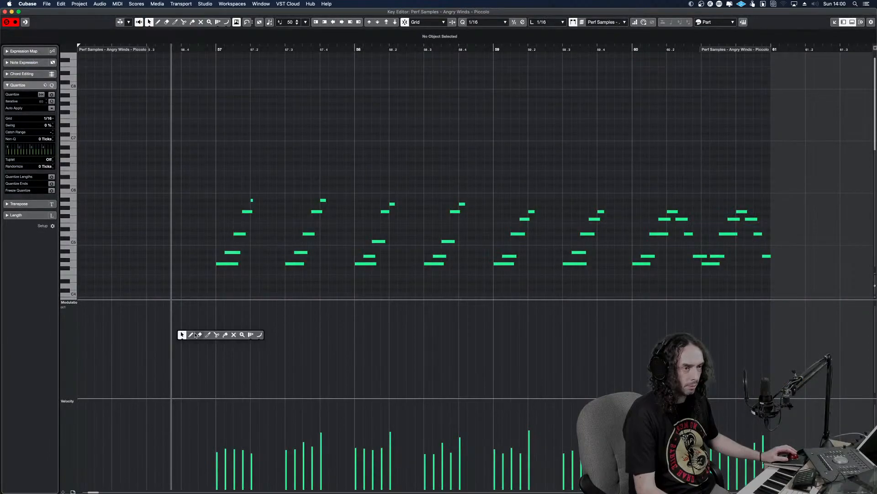
{"action": "left_click_drag", "start_coordinate": [189, 329], "coordinate": [218, 313]}
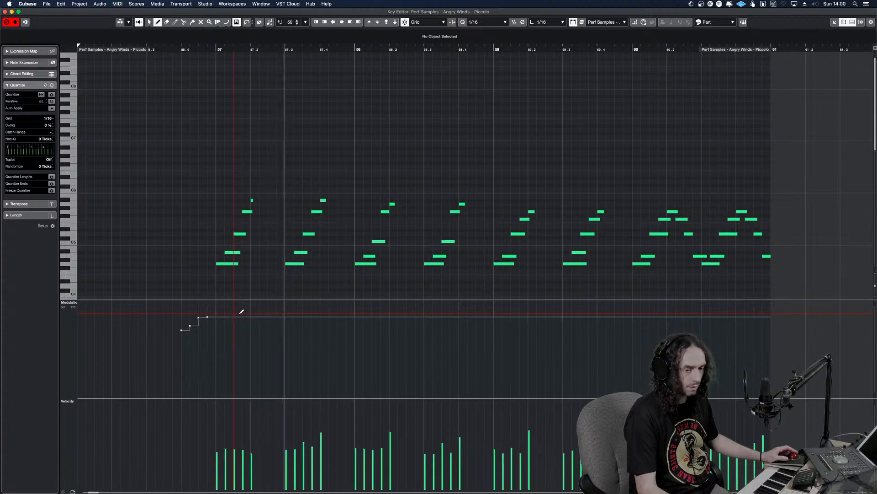
{"action": "left_click", "coordinate": [213, 303]}
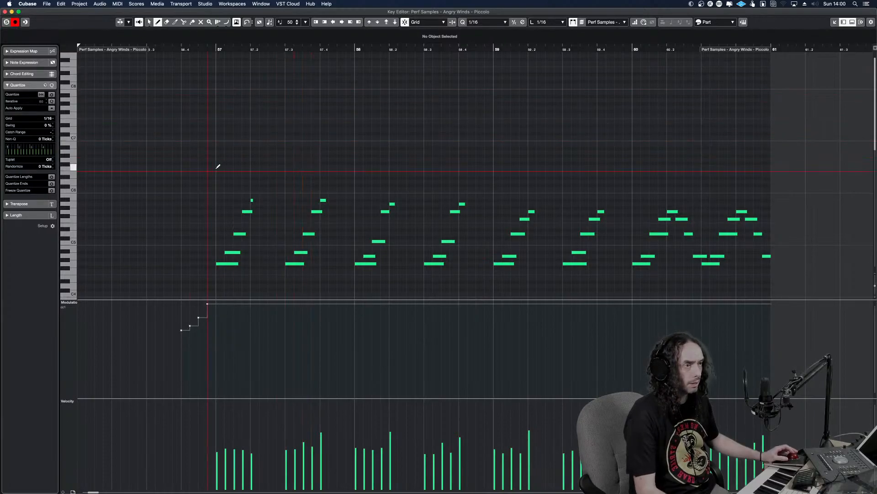
{"action": "key", "text": "Return"}
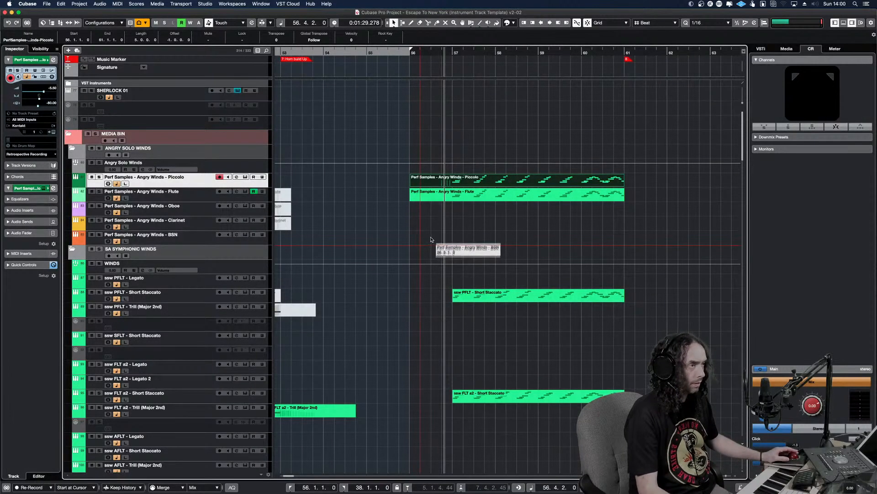
Play back the doubled piccolo and flute runs in context and keep listening to about bar 70 for the next woodwind line
{"action": "key", "text": "space"}
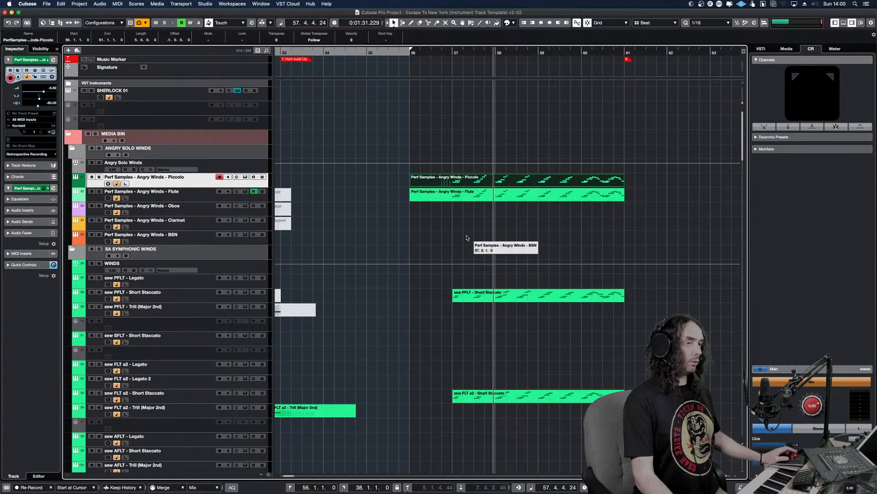
{"action": "key", "text": "space"}
{"action": "key", "text": "space"}
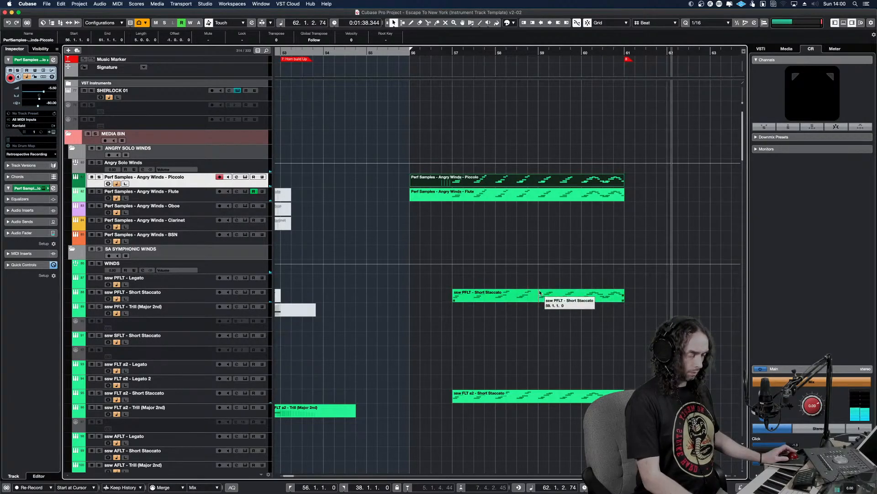
{"action": "key", "text": "g"}
{"action": "key", "text": "g"}
{"action": "key", "text": "g"}
{"action": "key", "text": "g"}
{"action": "key", "text": "g"}
{"action": "key", "text": "g"}
{"action": "key", "text": "g"}
{"action": "key", "text": "g"}
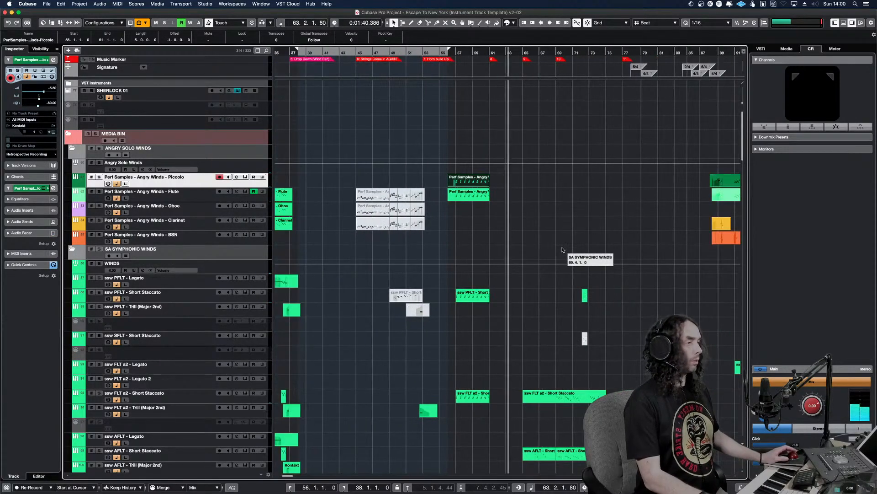
{"action": "key", "text": "g"}
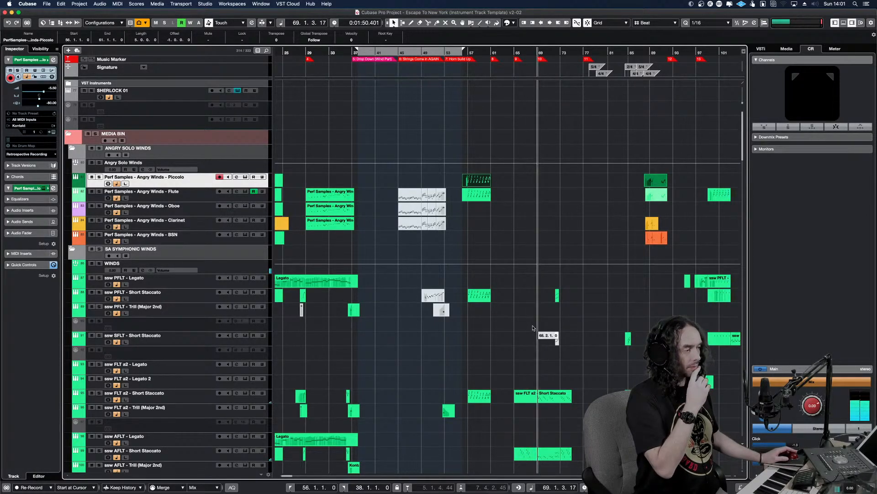
Audition the ssw FLT a2 Short Staccato part in bars 65–74 soloed, copy it to the Angry Winds Flute track, and turn off solo
{"action": "left_click", "coordinate": [540, 399]}
{"action": "key", "text": "s"}
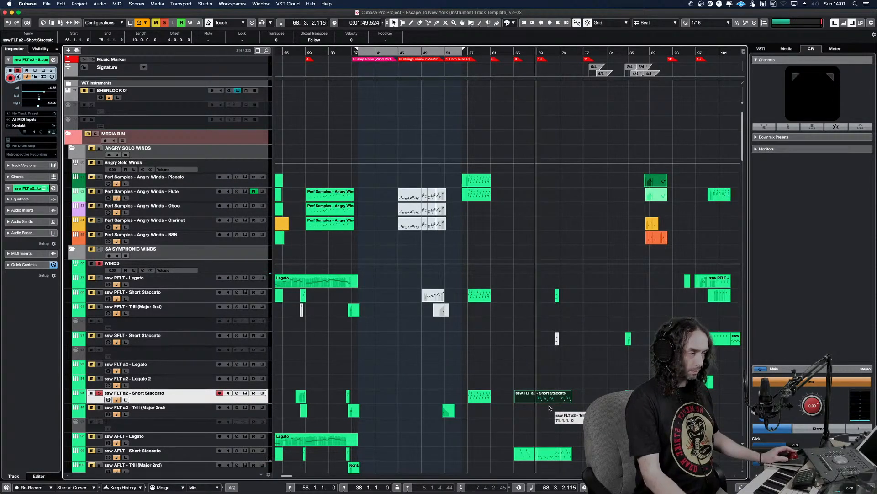
{"action": "scroll", "coordinate": [554, 408], "scroll_direction": "up", "scroll_amount": 6}
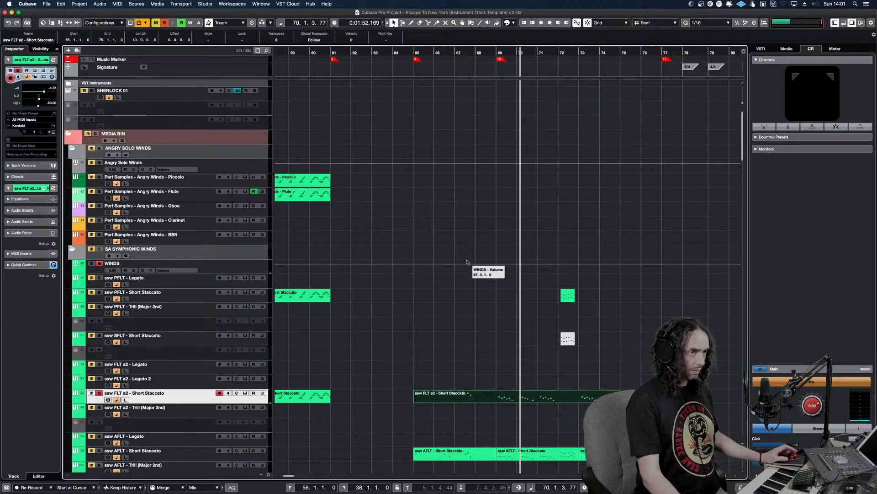
{"action": "left_click", "coordinate": [256, 202]}
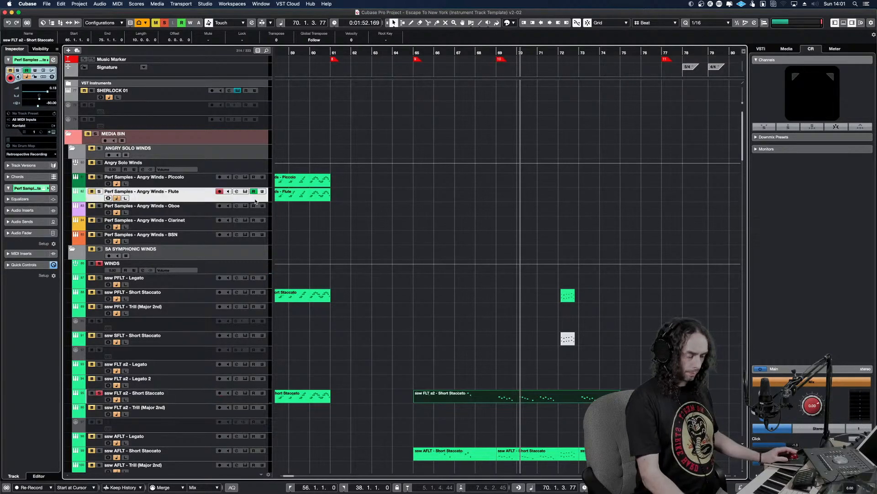
{"action": "left_click", "coordinate": [167, 24]}
Draw a modulation rise leading into bar 69 in the new Angry Winds Flute part and return to the project window
{"action": "left_click", "coordinate": [509, 189]}
{"action": "double_click", "coordinate": [509, 189]}
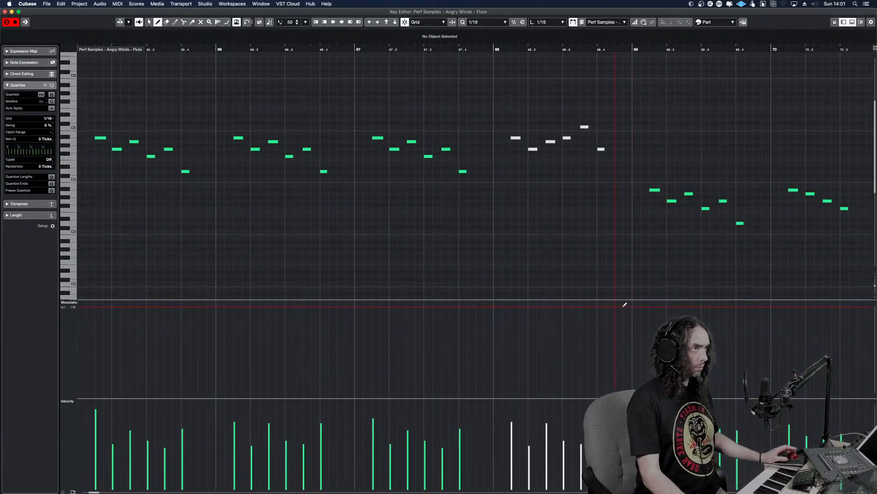
{"action": "left_click", "coordinate": [489, 26]}
{"action": "left_click", "coordinate": [487, 25]}
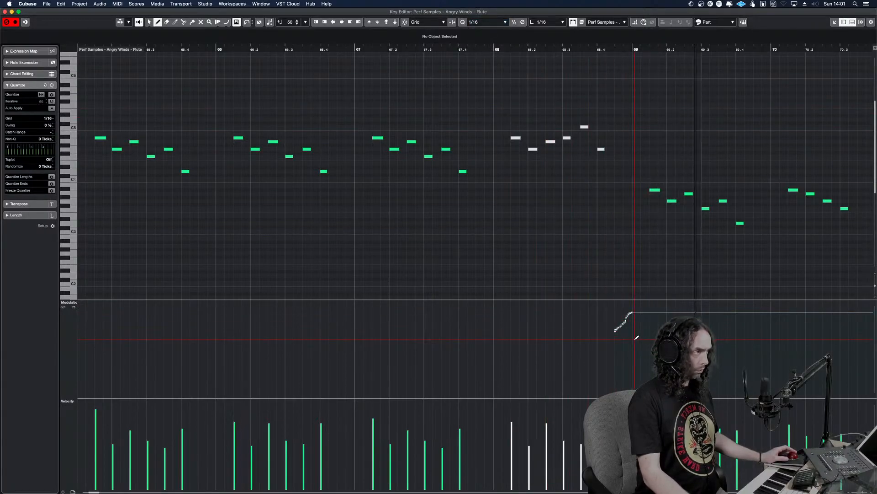
{"action": "key", "text": "Return"}
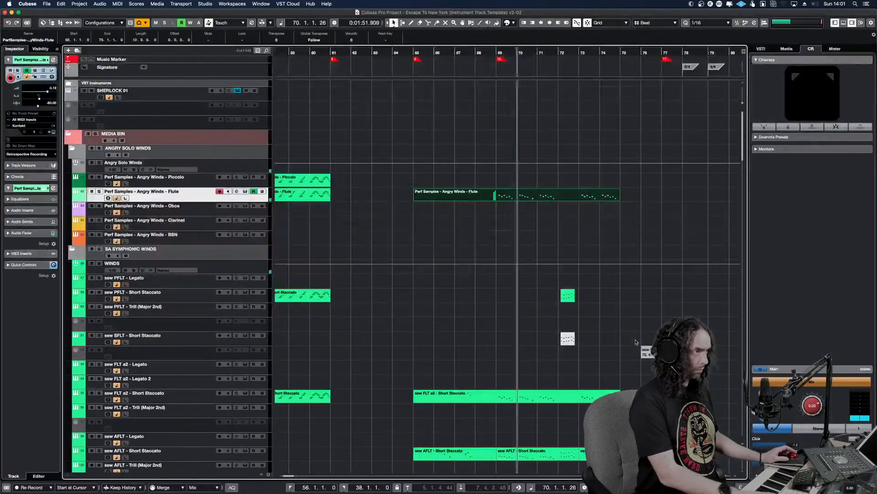
Audition the ssw PFLT Short Staccato part in bar 72 soloed, and turn solo off again
{"action": "left_click", "coordinate": [560, 325], "text": "alt+shift"}
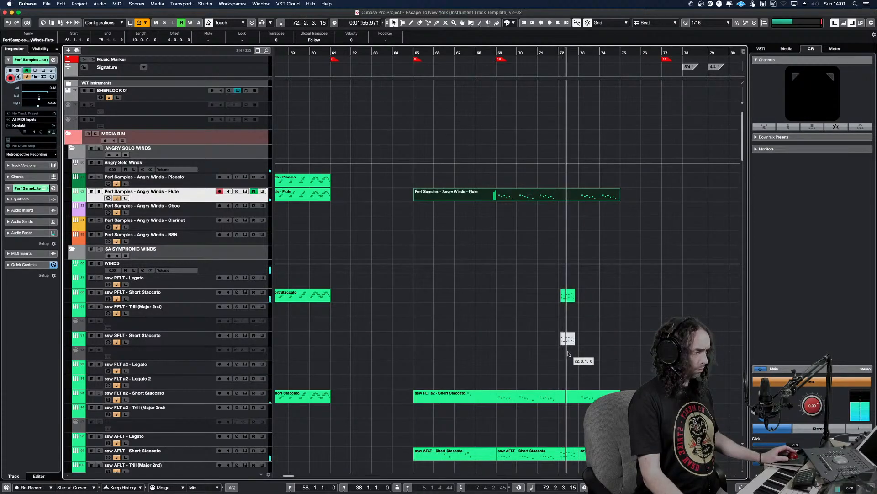
{"action": "left_click", "coordinate": [551, 302], "text": "alt+shift"}
{"action": "left_click", "coordinate": [563, 296]}
{"action": "key", "text": "s"}
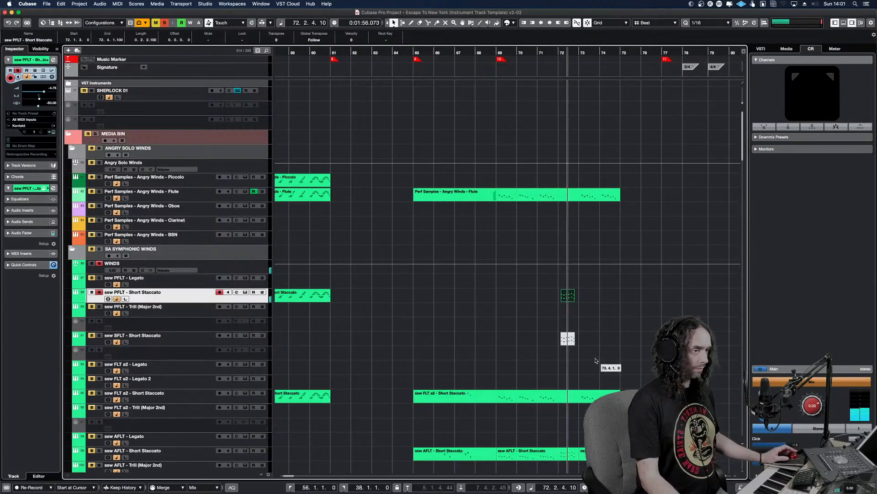
{"action": "key", "text": "s"}
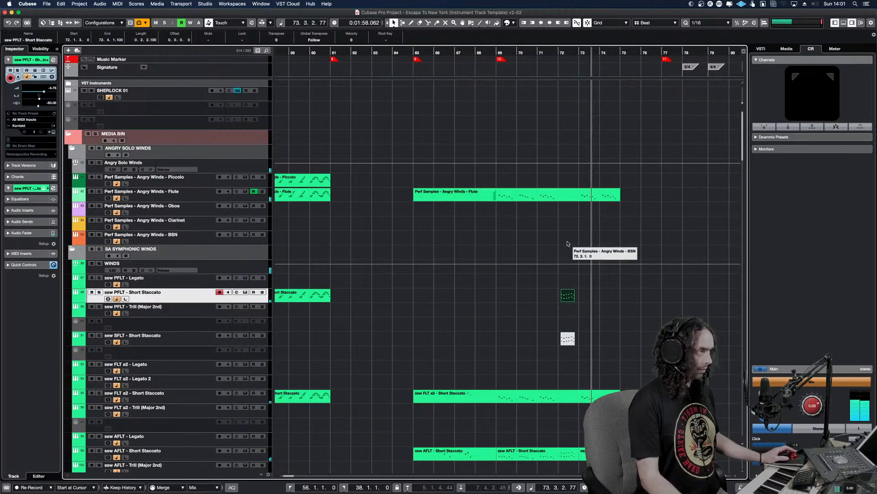
Listen onward from bar 73 to bar 84 and examine the woodwind tracks for further lines to double
{"action": "key", "text": "g"}
{"action": "key", "text": "g"}
{"action": "key", "text": "g"}
{"action": "key", "text": "h"}
{"action": "key", "text": "h"}
{"action": "key", "text": "h"}
{"action": "key", "text": "h"}
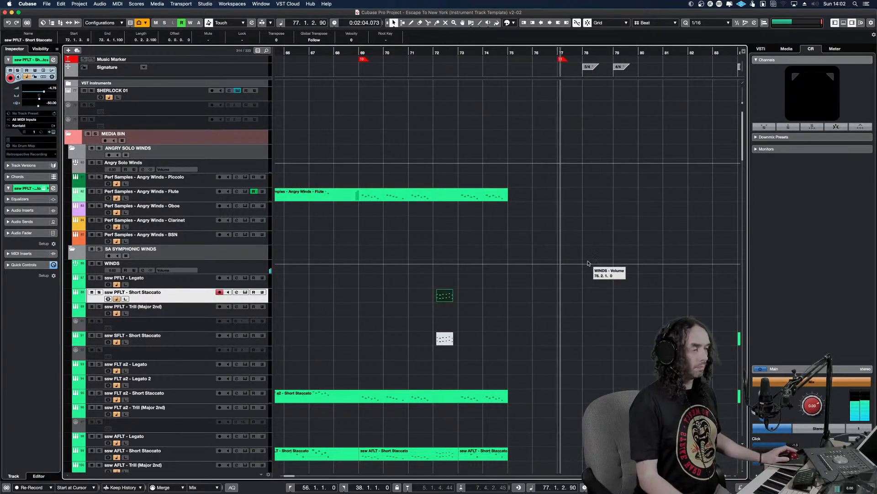
{"action": "left_click", "coordinate": [540, 298]}
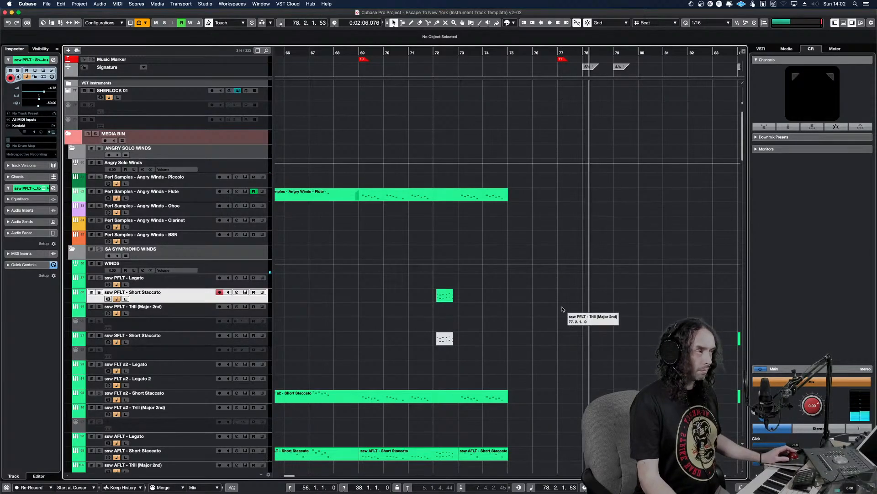
{"action": "scroll", "coordinate": [558, 303], "scroll_direction": "down", "scroll_amount": 5}
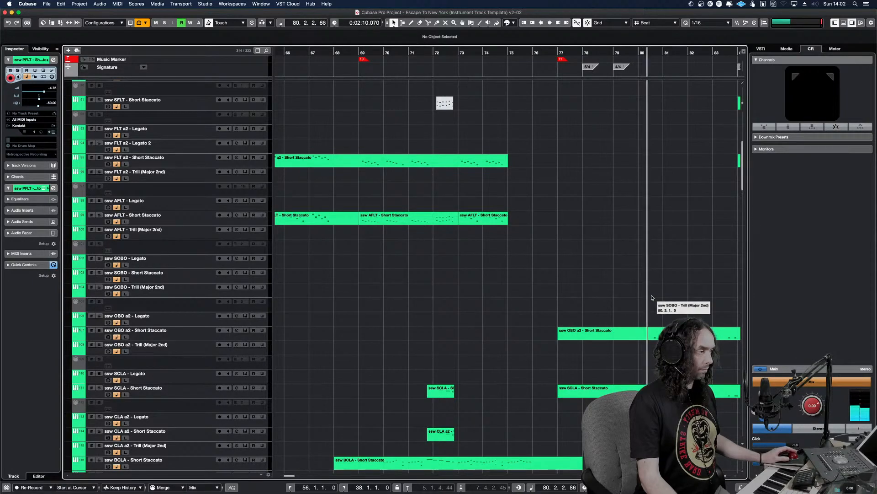
{"action": "key", "text": "g"}
{"action": "key", "text": "g"}
{"action": "key", "text": "g"}
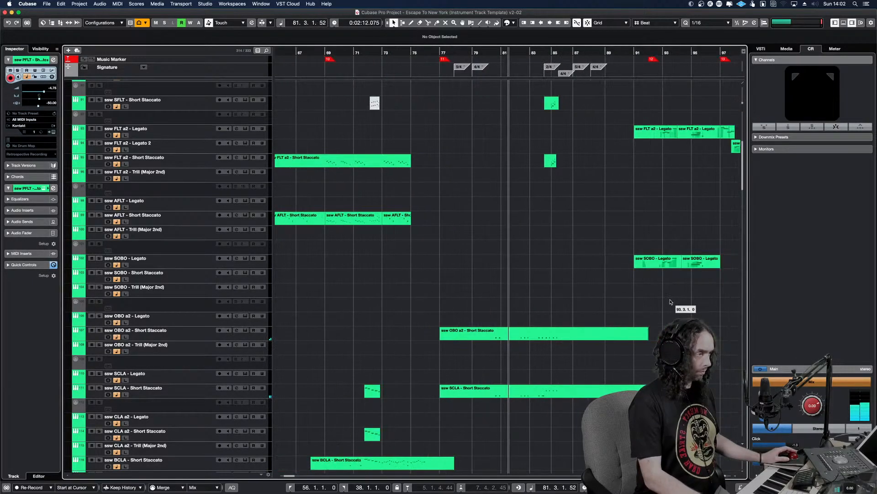
{"action": "key", "text": "h"}
{"action": "key", "text": "h"}
{"action": "key", "text": "h"}
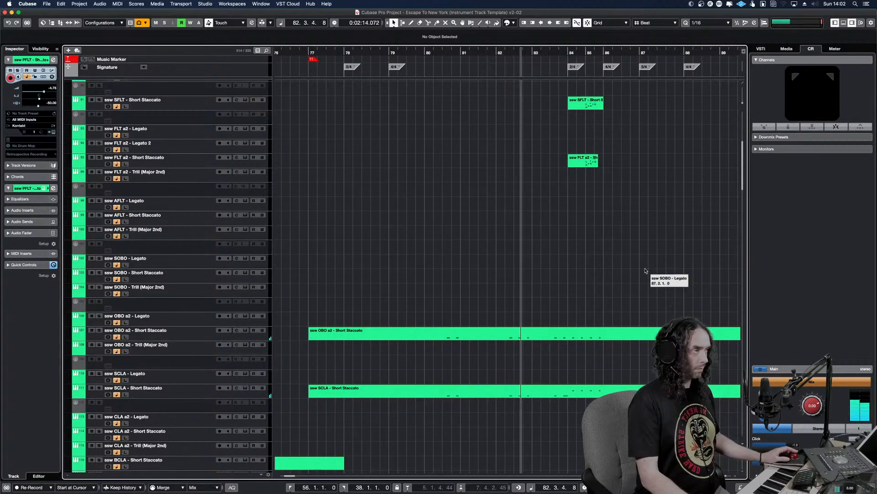
{"action": "scroll", "coordinate": [649, 279], "scroll_direction": "up", "scroll_amount": 5}
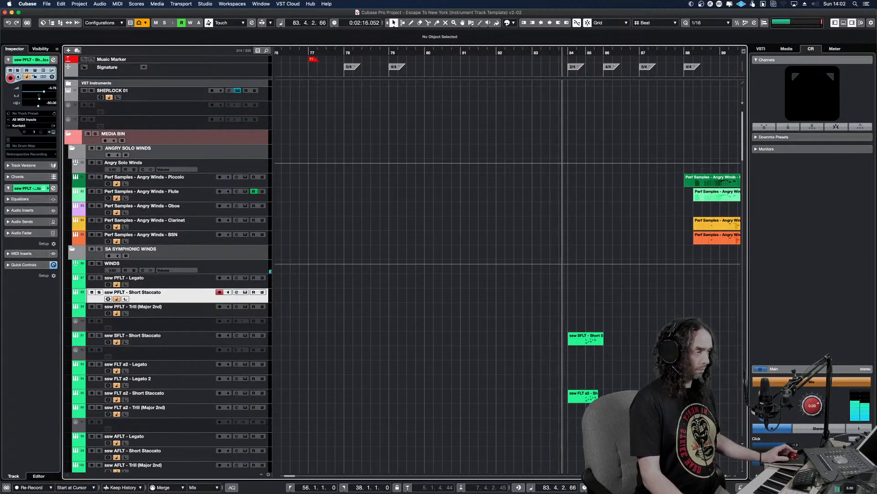
Audition the ssw SFLT and FLT a2 Short Staccato parts at bar 84 together in solo
{"action": "left_click_drag", "start_coordinate": [614, 405], "coordinate": [561, 343]}
{"action": "key", "text": "s"}
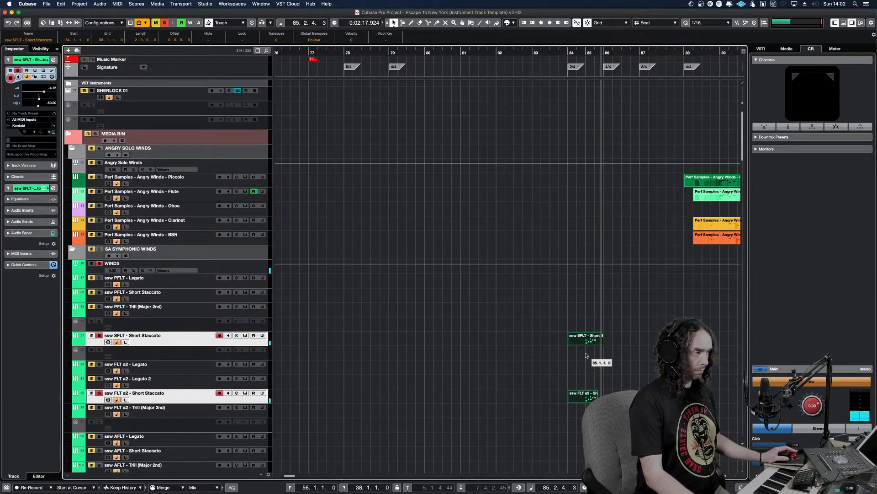
{"action": "left_click", "coordinate": [597, 370]}
Copy the ssw SFLT Short Staccato part at bar 84 to the Angry Winds Piccolo and Angry Winds Flute tracks
{"action": "left_click", "coordinate": [589, 340]}
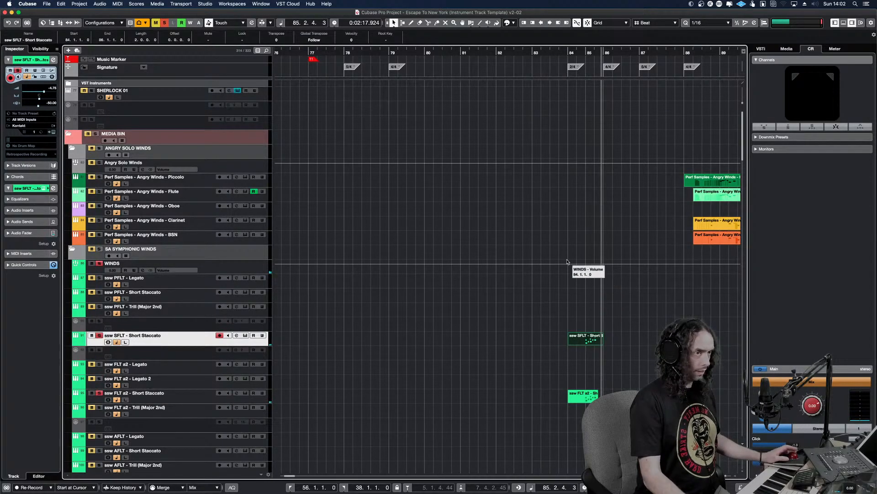
{"action": "left_click", "coordinate": [357, 182]}
{"action": "key", "text": "ctrl+v"}
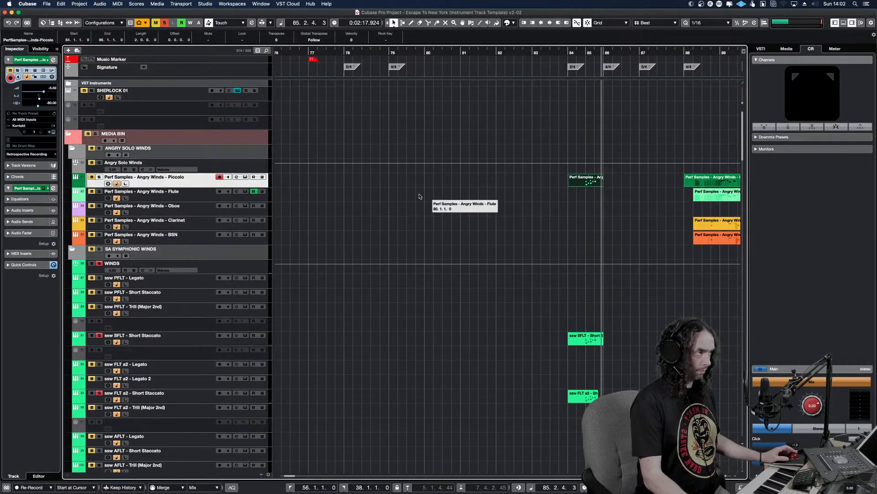
{"action": "left_click", "coordinate": [561, 196]}
{"action": "key", "text": "ctrl+v"}
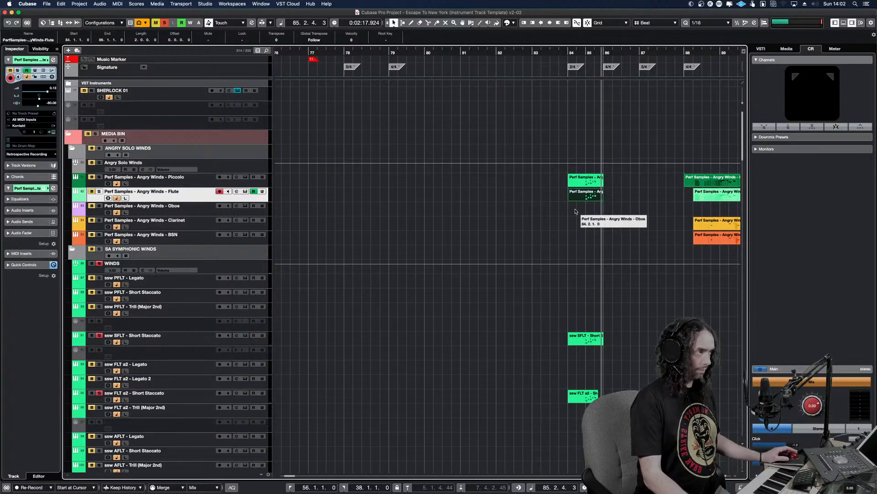
Turn solo off and play the Angry Winds Piccolo part at bar 84 in context, looped over its own length
{"action": "left_click", "coordinate": [575, 211]}
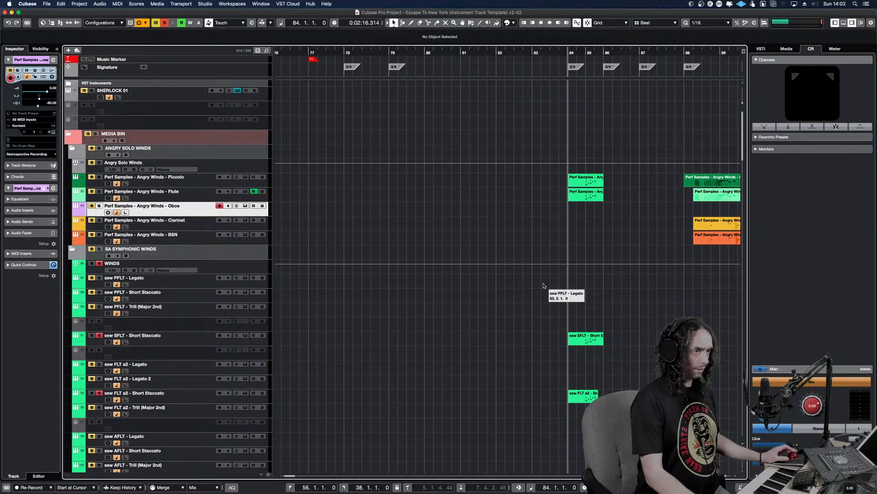
{"action": "key", "text": "h"}
{"action": "key", "text": "h"}
{"action": "key", "text": "h"}
{"action": "key", "text": "h"}
{"action": "left_click", "coordinate": [537, 230]}
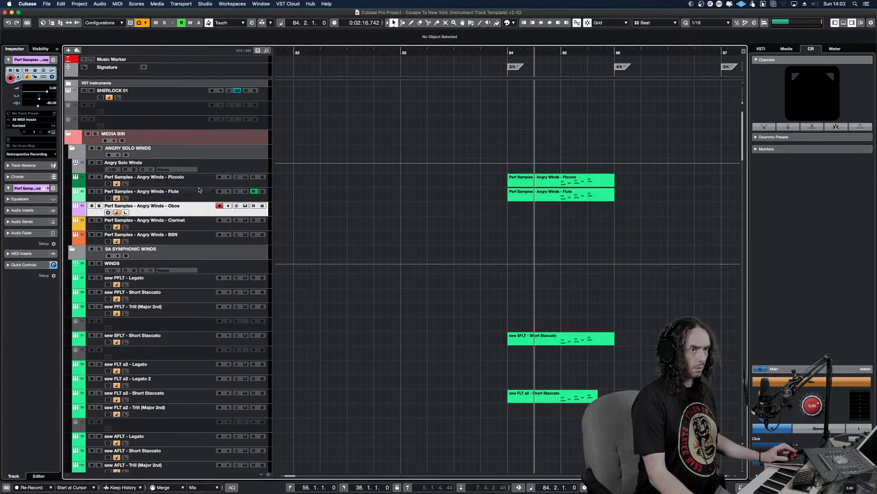
{"action": "left_click", "coordinate": [565, 185]}
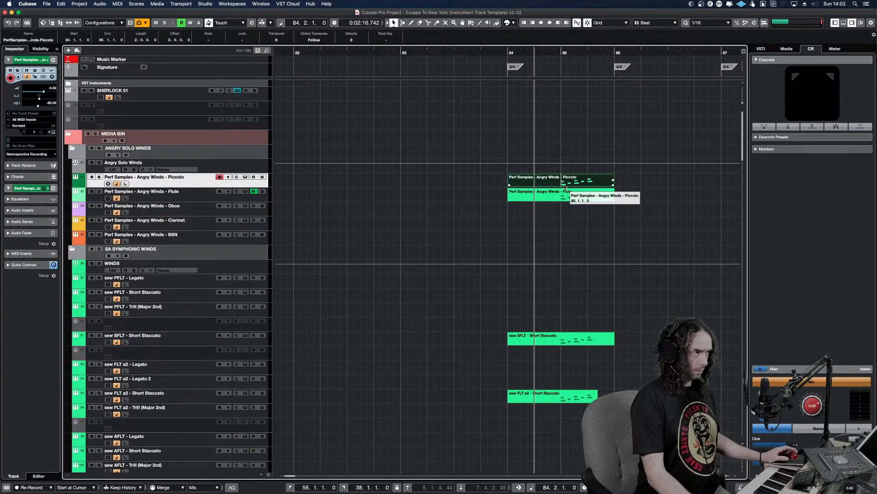
{"action": "key", "text": "KP_1"}
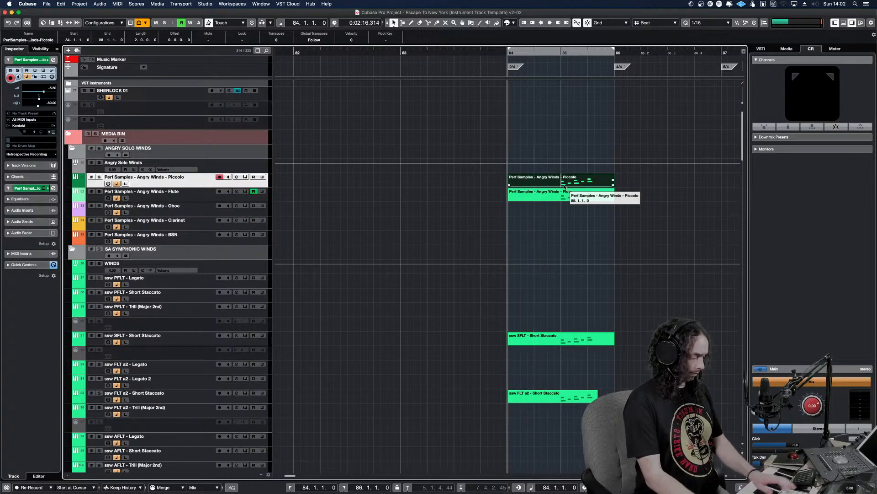
{"action": "key", "text": "KP_Divide"}
{"action": "key", "text": "space"}
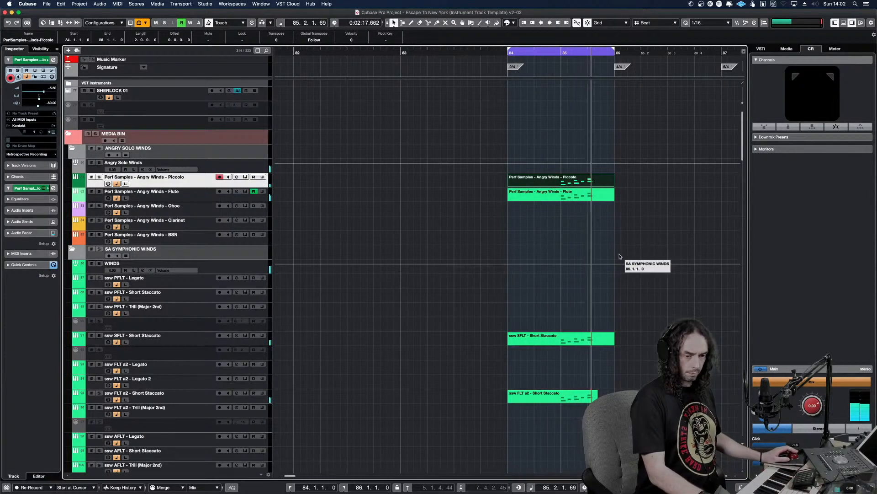
{"action": "scroll", "coordinate": [603, 259], "scroll_direction": "up", "scroll_amount": 5}
{"action": "scroll", "coordinate": [575, 261], "scroll_direction": "up", "scroll_amount": 2}
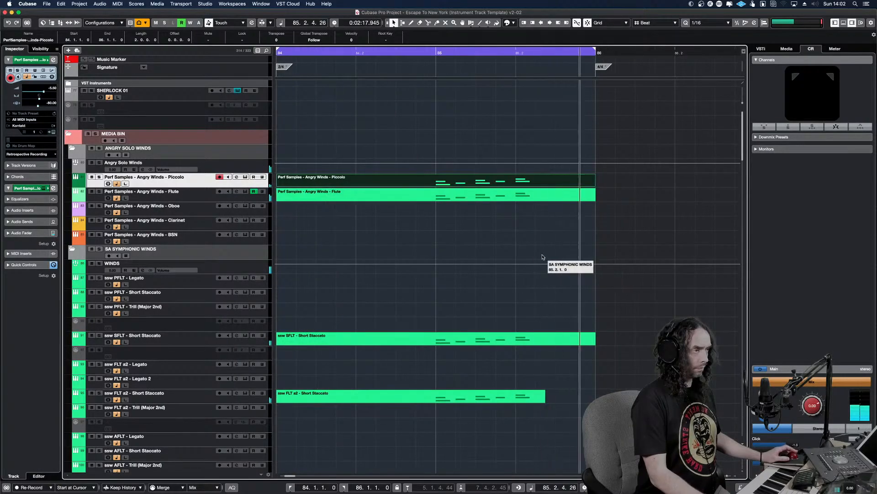
Compare the loop with and without the Angry Winds Piccolo and Flute parts by muting and unmuting both
{"action": "left_click_drag", "start_coordinate": [473, 217], "coordinate": [454, 181]}
{"action": "key", "text": "shift+m"}
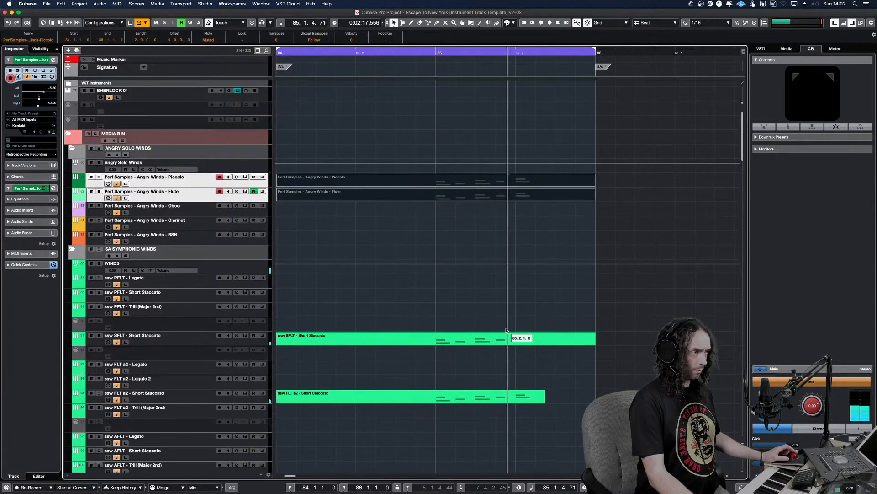
{"action": "key", "text": "shift+m"}
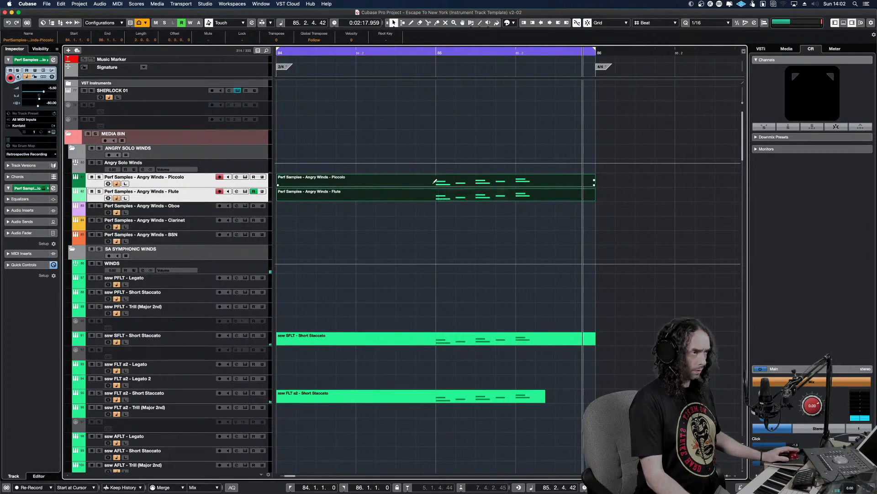
Draw a short rising modulation curve just before bar 85 in both the Angry Winds Piccolo and Angry Winds Flute parts
{"action": "double_click", "coordinate": [435, 181]}
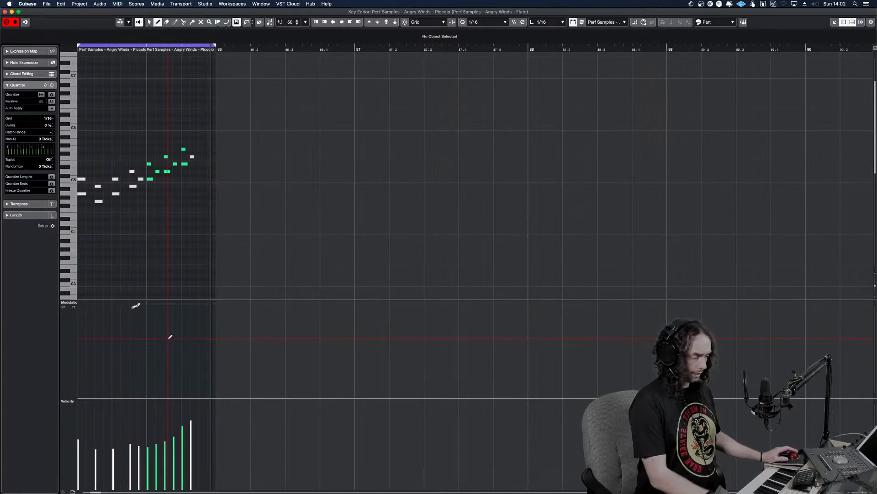
{"action": "key", "text": "Return"}
{"action": "left_click", "coordinate": [424, 197]}
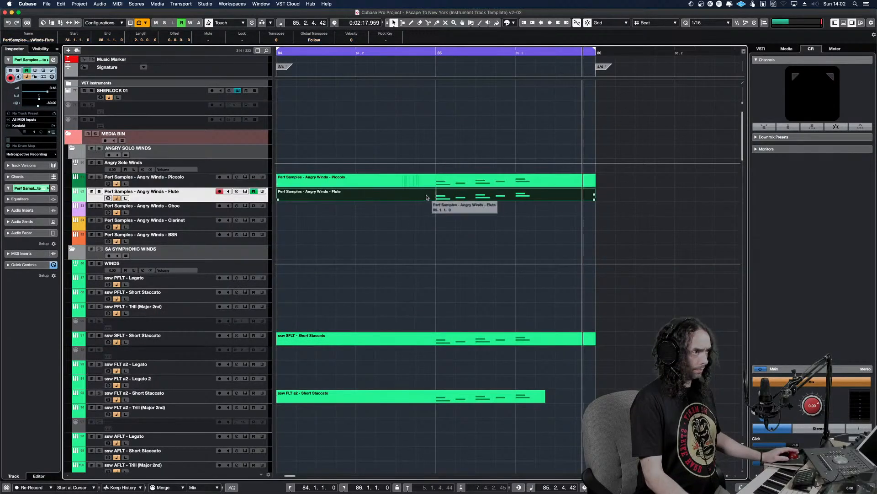
{"action": "double_click", "coordinate": [435, 197]}
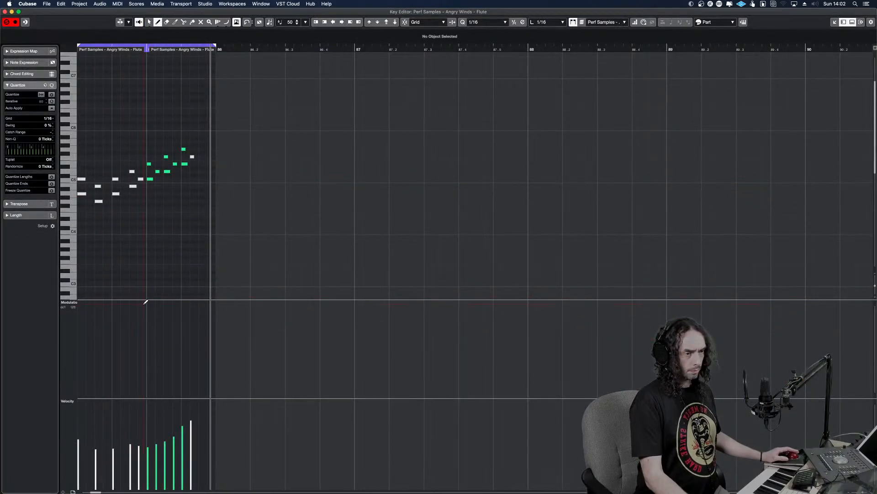
{"action": "key", "text": "Return"}
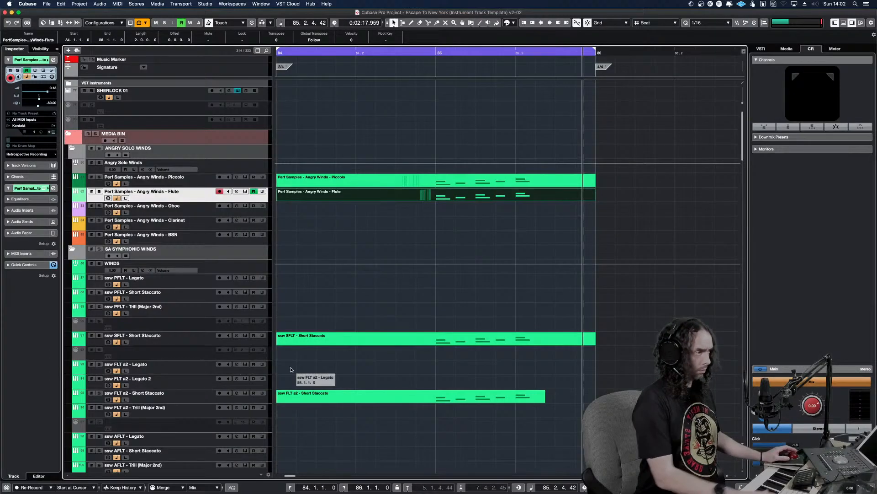
Mute the lower note of each two-note chord in bar 85 of the Angry Winds Piccolo part and listen to the result
{"action": "key", "text": "space"}
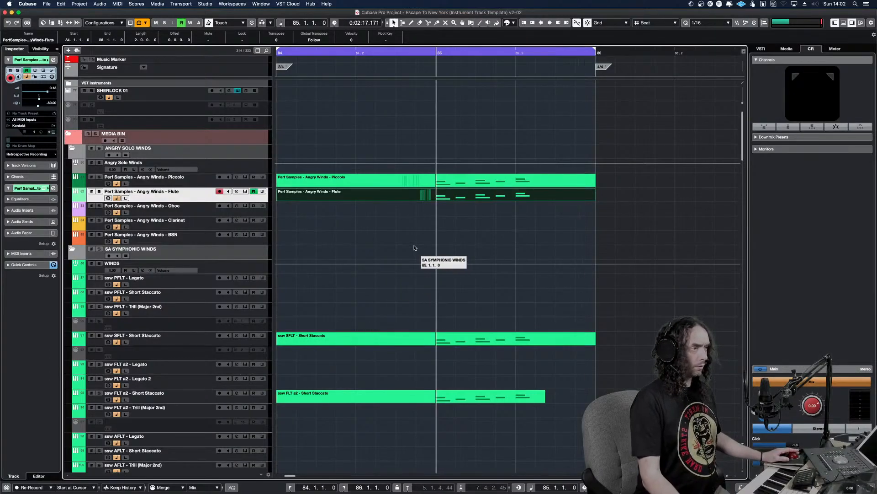
{"action": "left_click", "coordinate": [444, 176]}
{"action": "key", "text": "Return"}
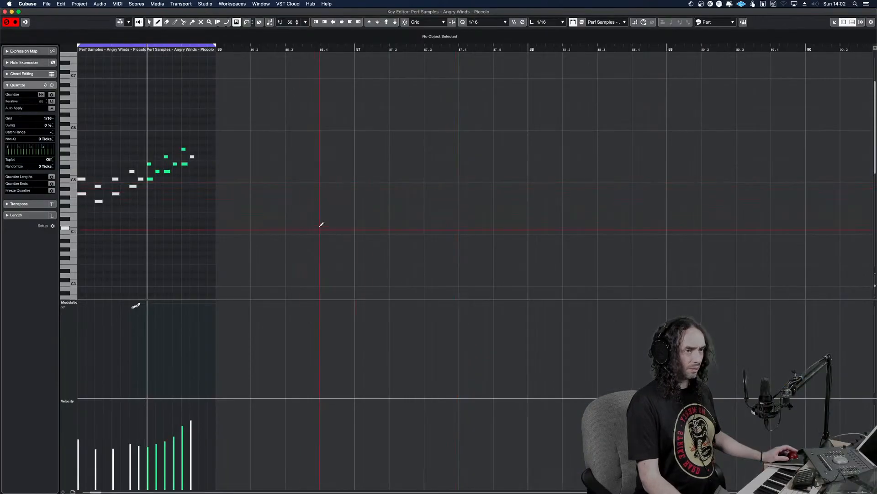
{"action": "key", "text": "h"}
{"action": "key", "text": "h"}
{"action": "key", "text": "h"}
{"action": "key", "text": "h"}
{"action": "key", "text": "h"}
{"action": "key", "text": "h"}
{"action": "key", "text": "h"}
{"action": "key", "text": "h"}
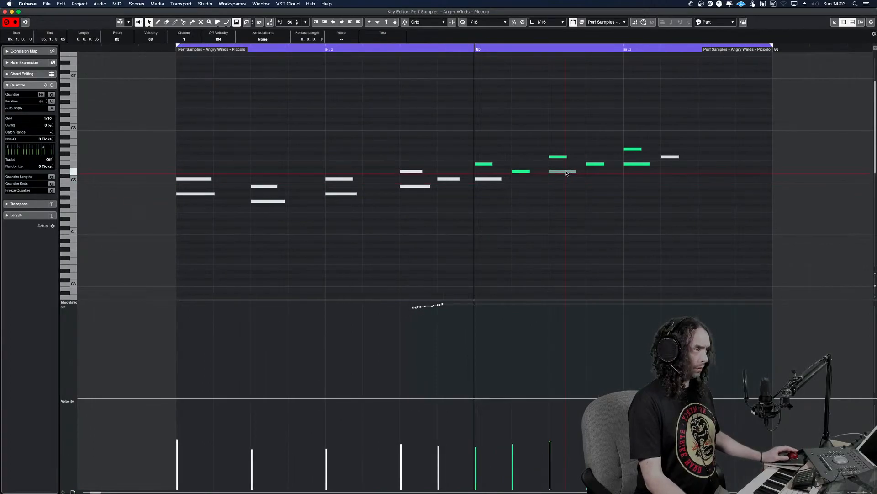
{"action": "left_click_drag", "start_coordinate": [475, 179], "coordinate": [446, 179]}
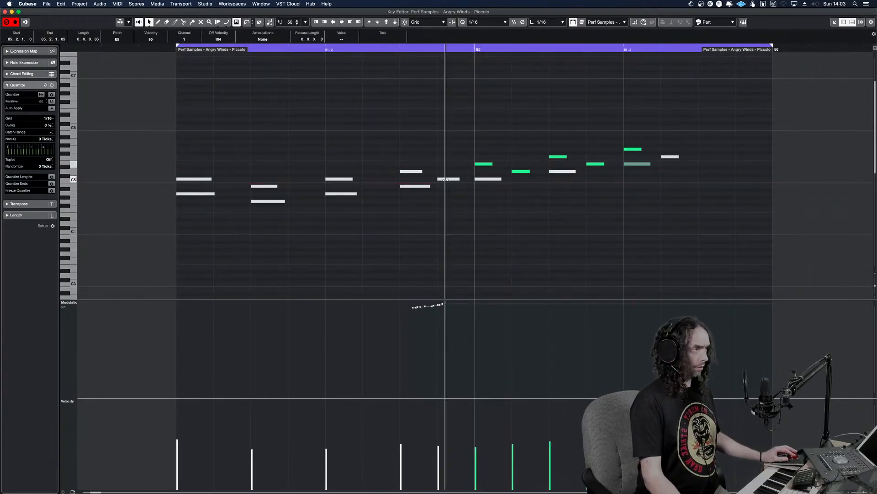
{"action": "key", "text": "space"}
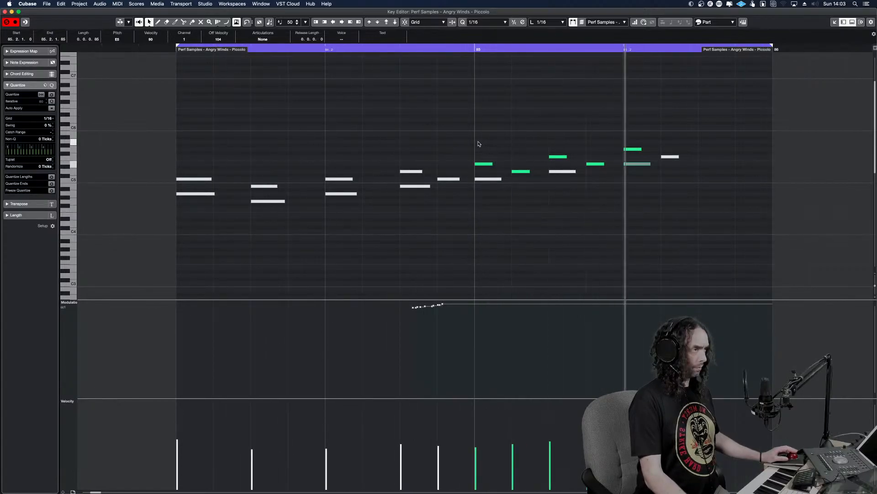
{"action": "key", "text": "Escape"}
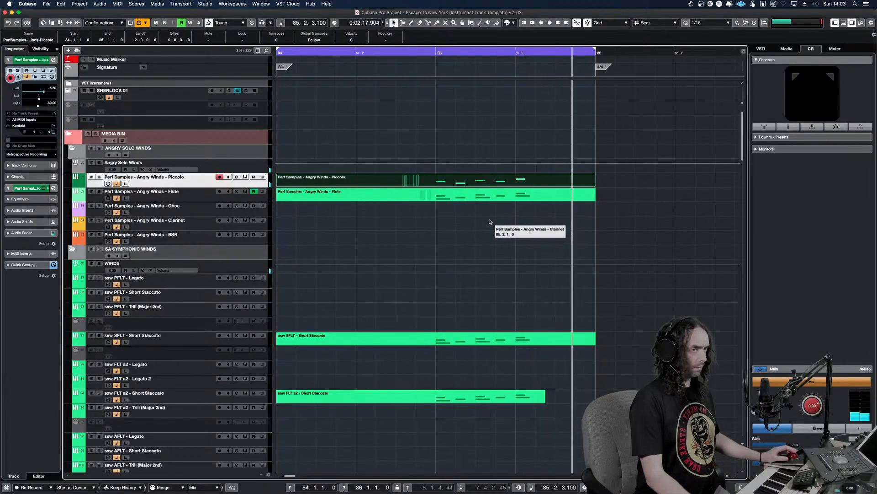
Mute the upper note of each two-note chord in bar 85 of the Angry Winds Flute part and audition it
{"action": "double_click", "coordinate": [456, 195]}
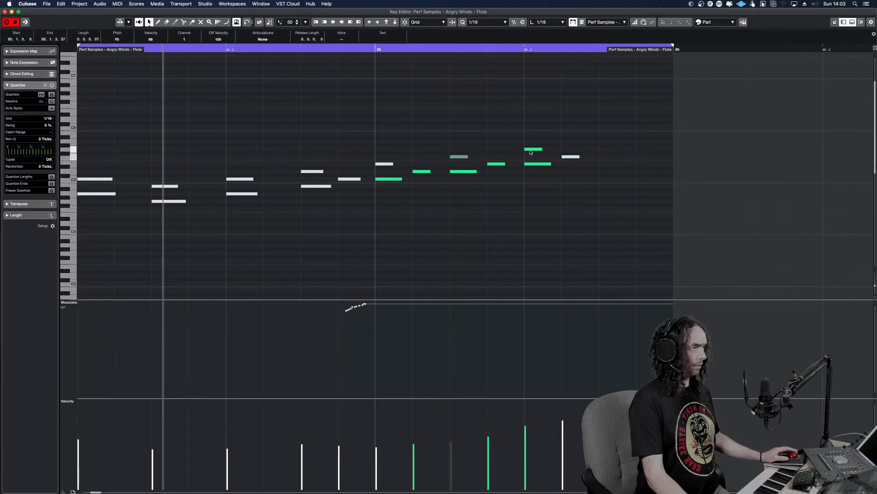
{"action": "left_click", "coordinate": [365, 165]}
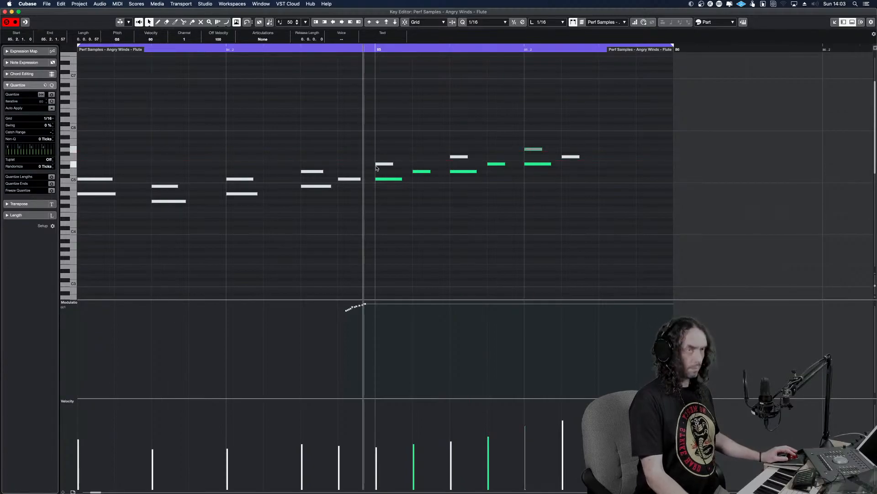
{"action": "key", "text": "space"}
{"action": "left_click", "coordinate": [264, 163]}
{"action": "key", "text": "space"}
{"action": "key", "text": "space"}
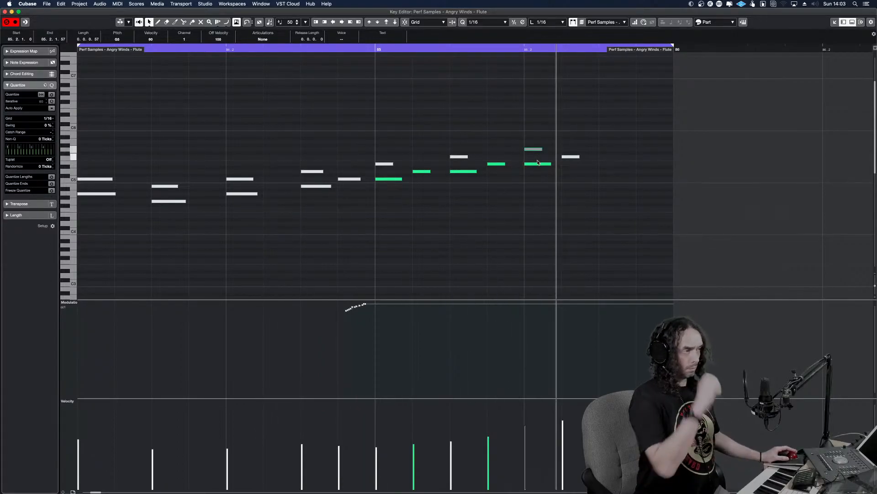
Swap the muted note in the flute's last chord of bar 85, keeping the upper note, and replay the passage
{"action": "left_click_drag", "start_coordinate": [536, 169], "coordinate": [533, 138]}
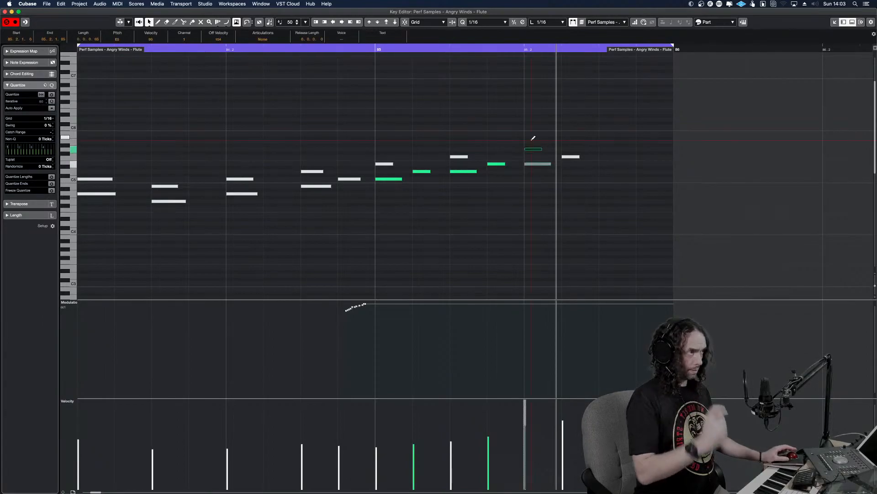
{"action": "key", "text": "space"}
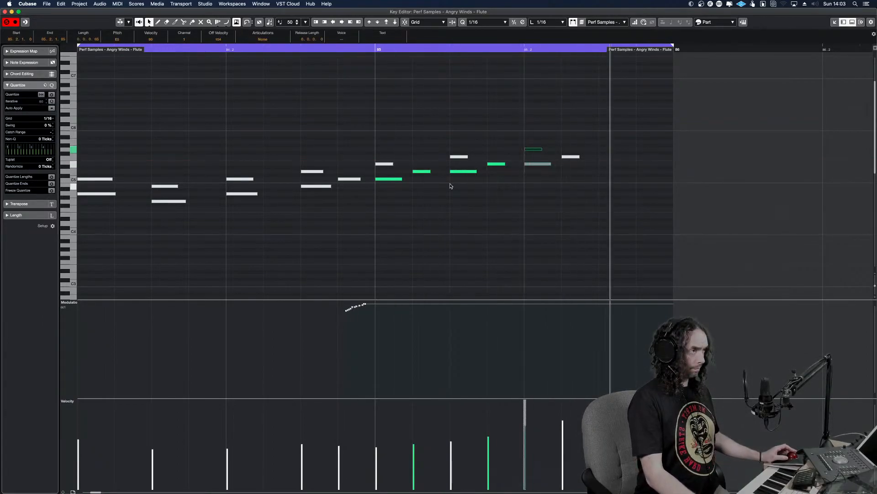
{"action": "left_click", "coordinate": [343, 182], "text": "alt+shift"}
{"action": "key", "text": "space"}
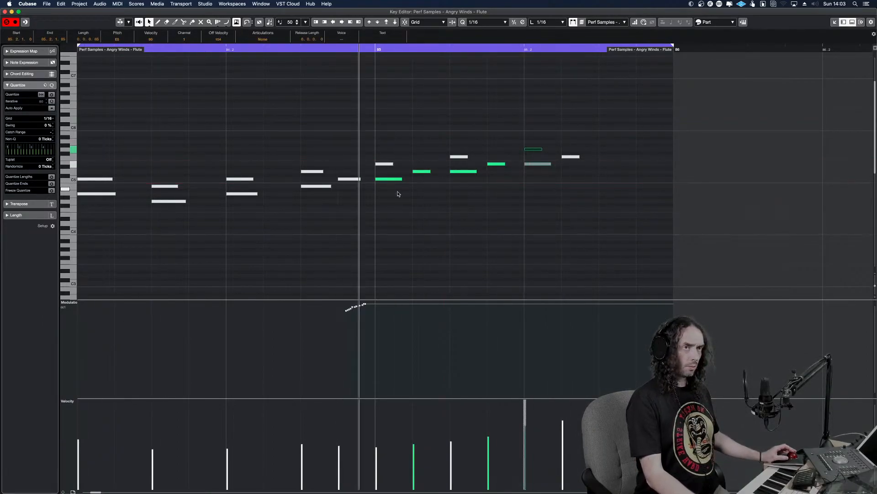
{"action": "key", "text": "Return"}
{"action": "left_click", "coordinate": [545, 198]}
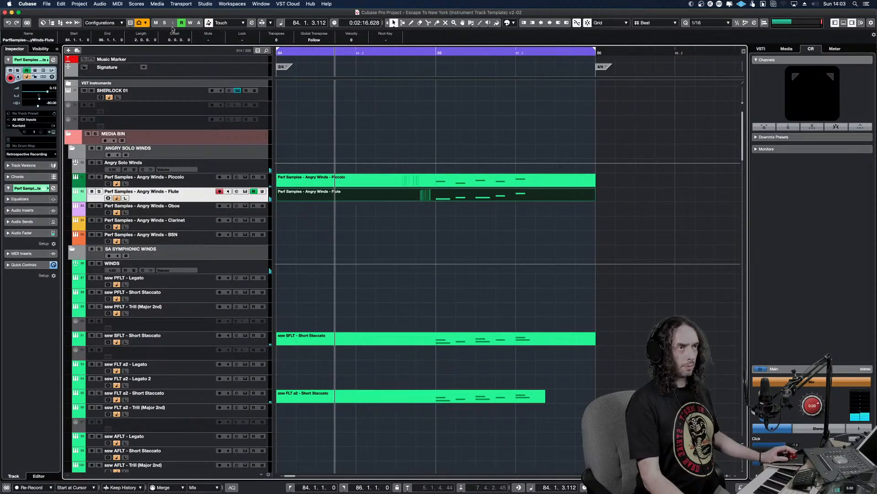
Listen to the doubled passage from bar 83 in context and turn cycle playback off
{"action": "left_click", "coordinate": [330, 208], "text": "alt+shift"}
{"action": "key", "text": "g"}
{"action": "key", "text": "g"}
{"action": "key", "text": "g"}
{"action": "key", "text": "g"}
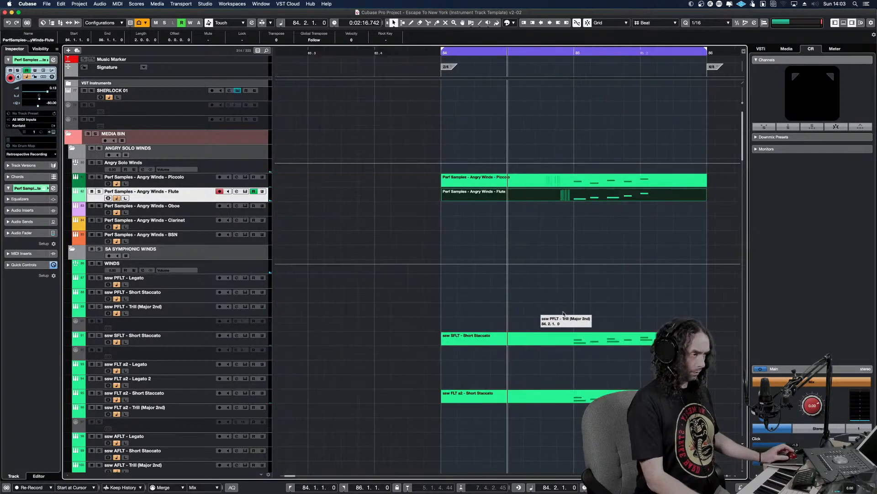
{"action": "key", "text": "g"}
{"action": "key", "text": "g"}
{"action": "key", "text": "g"}
{"action": "key", "text": "g"}
{"action": "key", "text": "g"}
{"action": "left_click", "coordinate": [484, 251], "text": "alt+shift"}
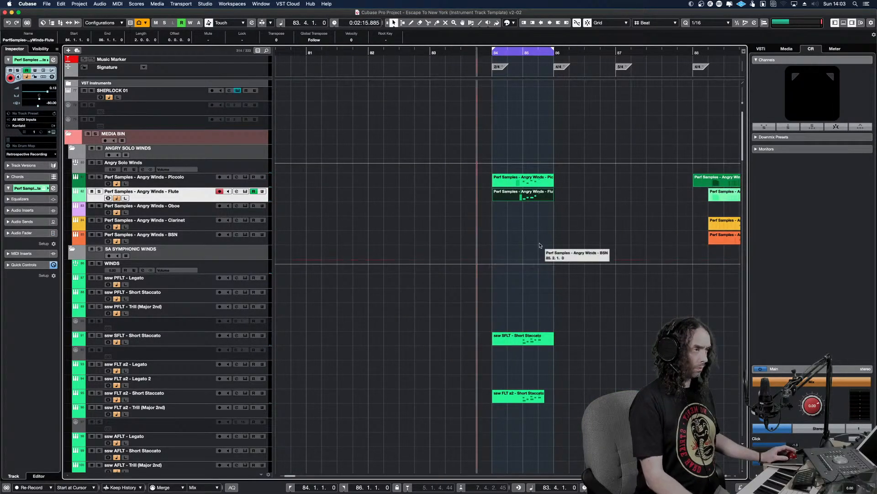
{"action": "key", "text": "space"}
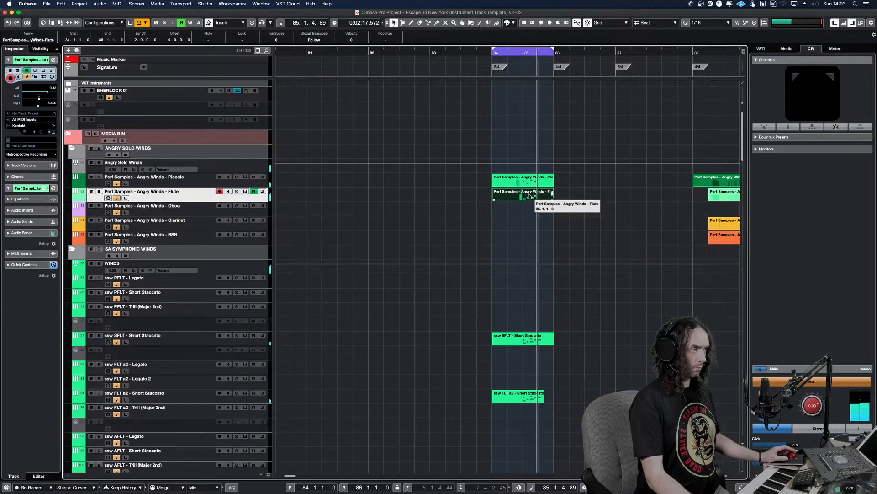
{"action": "left_click", "coordinate": [292, 221], "text": "alt+shift"}
{"action": "key", "text": "KP_Divide"}
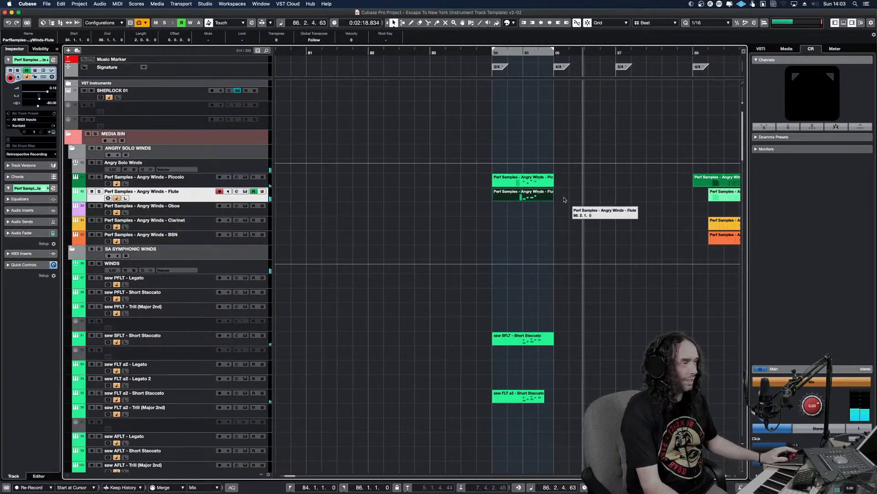
Lower the modulation held from just before bar 85 to about 86 in the Piccolo part and about 107 in the Flute part
{"action": "double_click", "coordinate": [527, 180]}
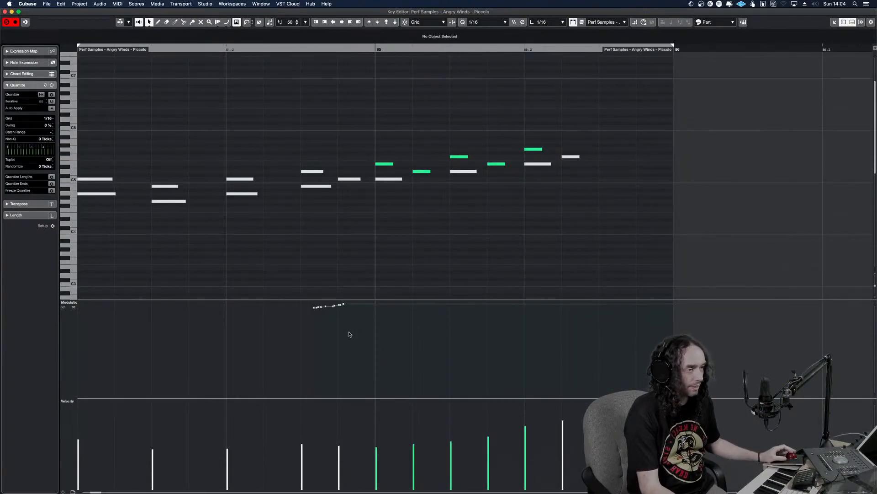
{"action": "left_click_drag", "start_coordinate": [344, 306], "coordinate": [357, 329]}
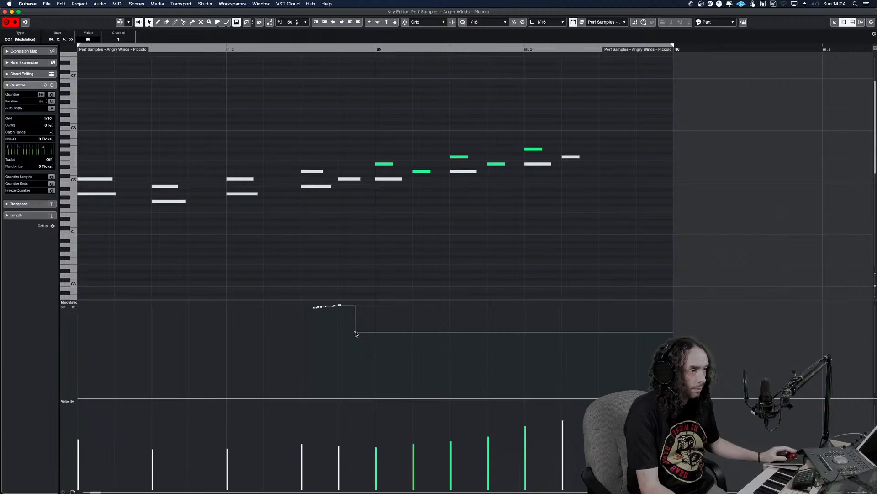
{"action": "key", "text": "Return"}
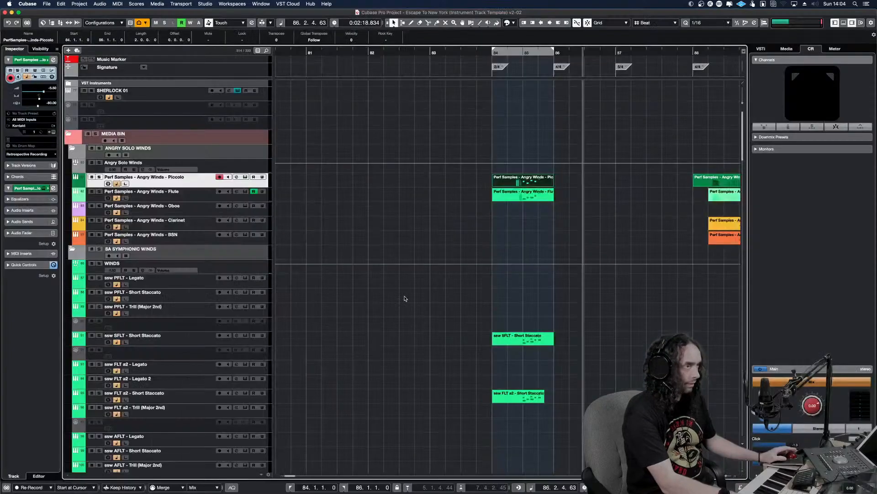
{"action": "double_click", "coordinate": [521, 192]}
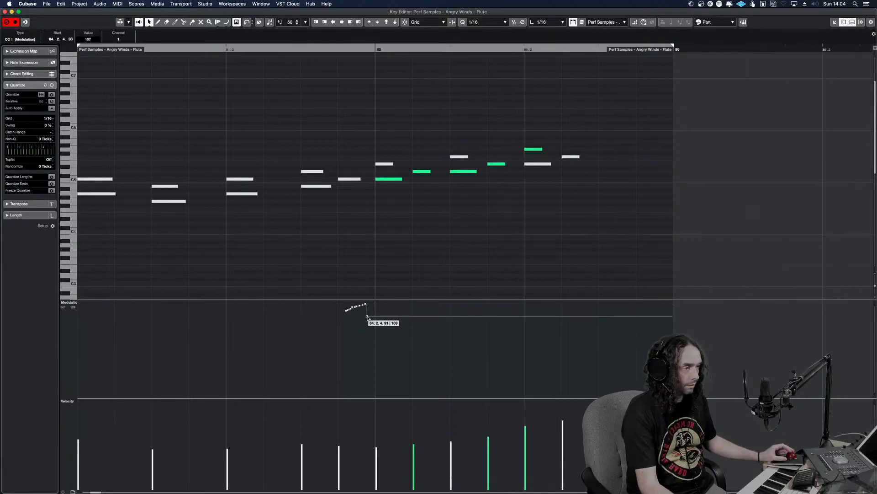
{"action": "key", "text": "Return"}
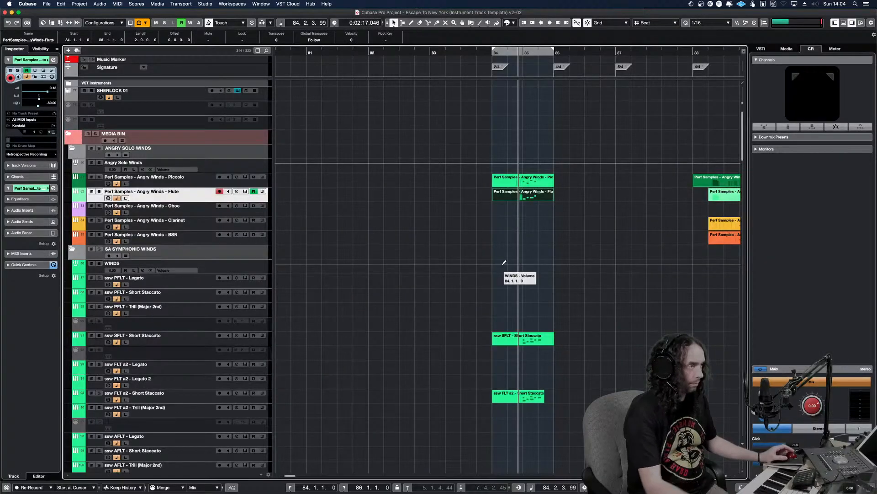
Mute the SFLT and FLT a2 Short Staccato parts in bars 84–85 and solo the Angry Winds Piccolo and Flute tracks
{"action": "left_click_drag", "start_coordinate": [597, 410], "coordinate": [471, 322]}
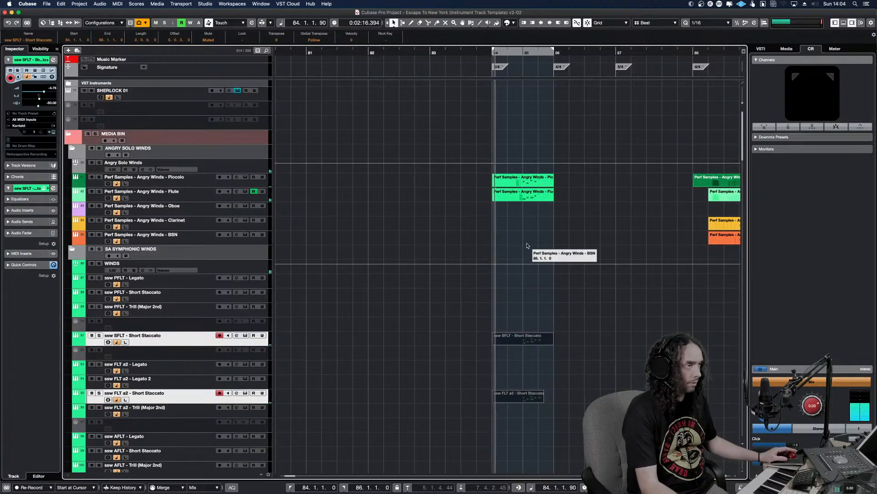
{"action": "left_click_drag", "start_coordinate": [536, 210], "coordinate": [516, 182]}
{"action": "key", "text": "s"}
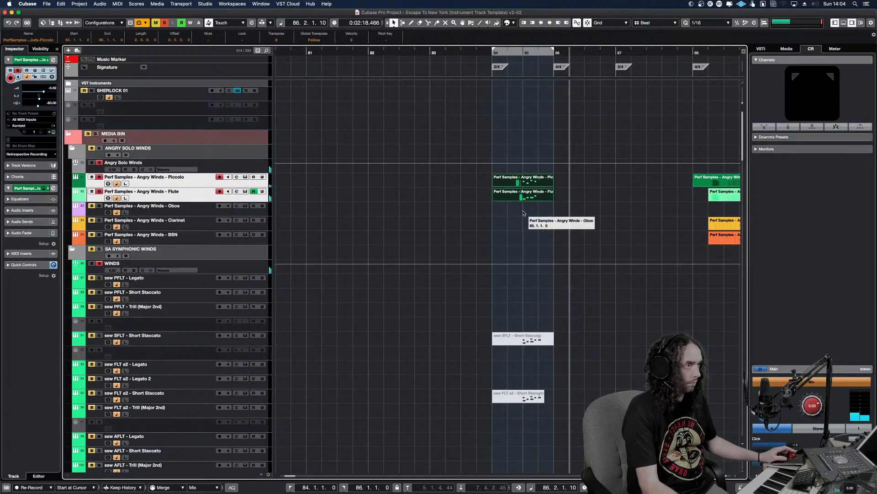
Delete the lowered modulation point just before bar 85 in both the Angry Winds Piccolo and Flute parts
{"action": "double_click", "coordinate": [545, 185]}
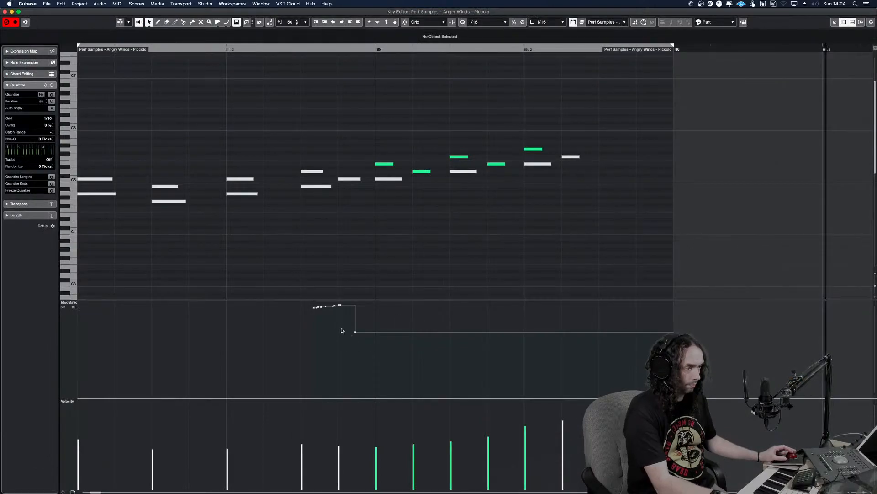
{"action": "key", "text": "Delete"}
{"action": "key", "text": "Return"}
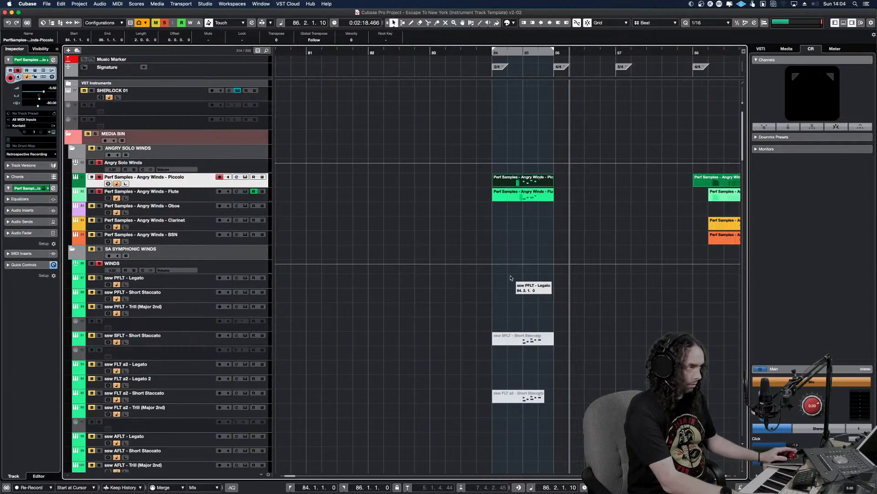
{"action": "double_click", "coordinate": [539, 197]}
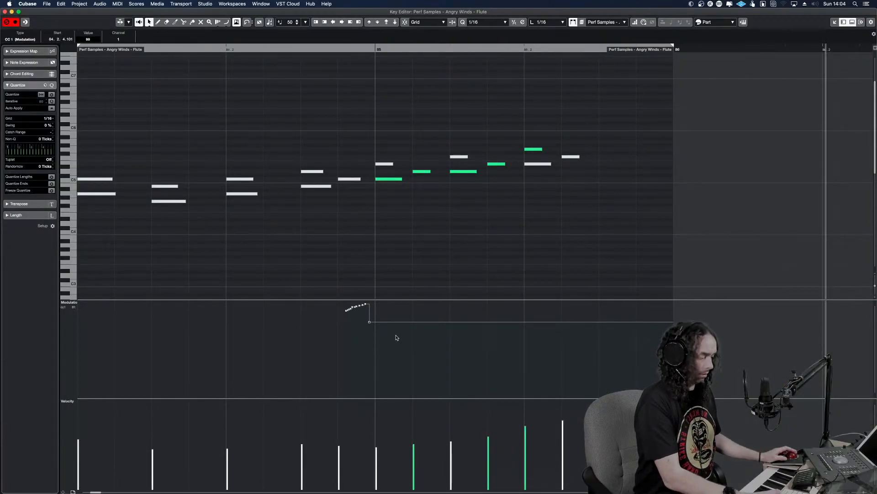
{"action": "key", "text": "Delete"}
{"action": "key", "text": "Return"}
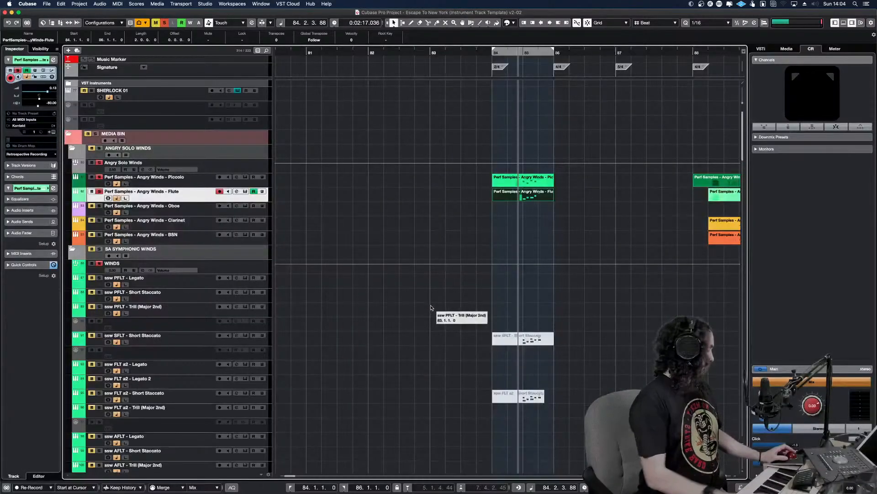
Start the locator range at bar 83 and record a first pass with automation writing enabled on the Angry Winds Piccolo track
{"action": "key", "text": "space"}
{"action": "left_click", "coordinate": [486, 183]}
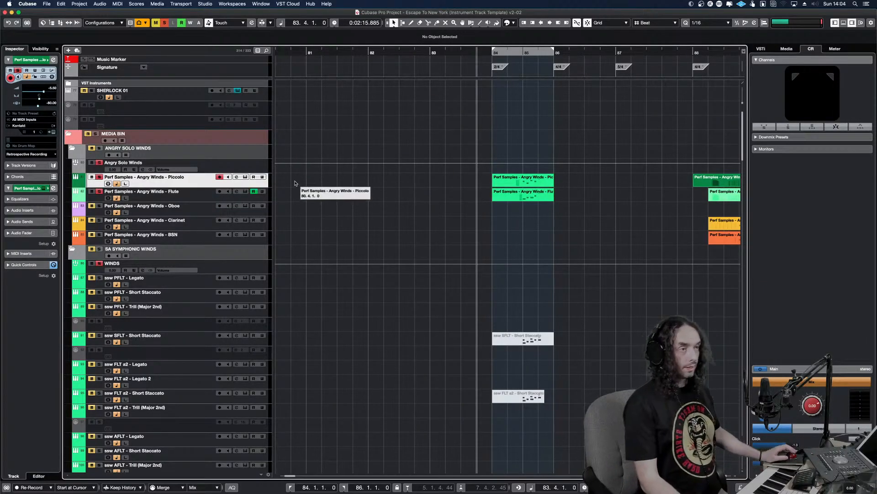
{"action": "left_click", "coordinate": [262, 177]}
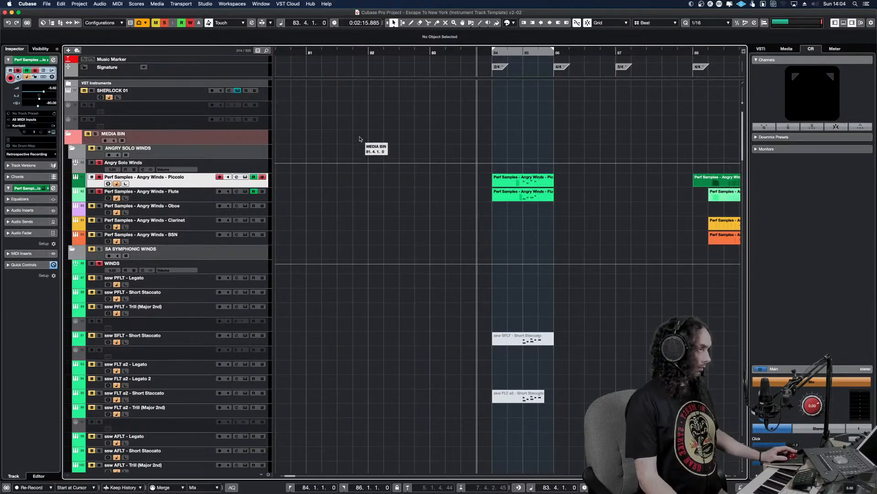
{"action": "left_click", "coordinate": [431, 53], "text": "super"}
{"action": "key", "text": "KP_1"}
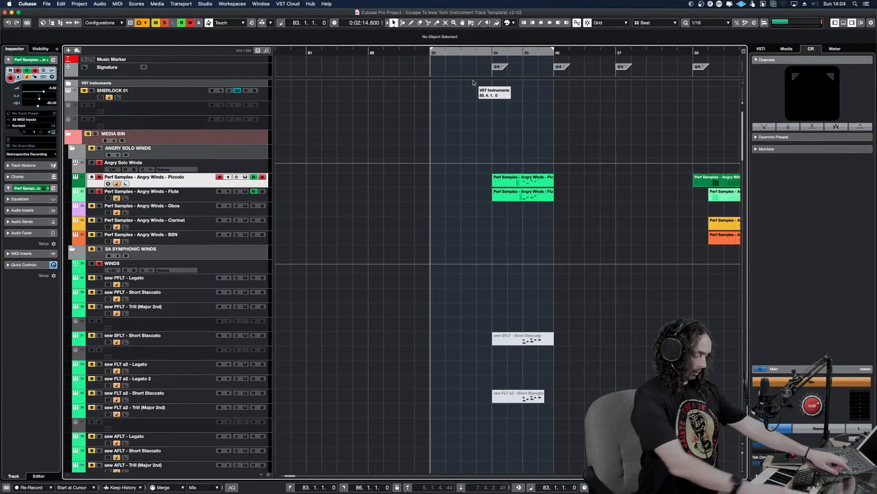
{"action": "key", "text": "KP_Multiply"}
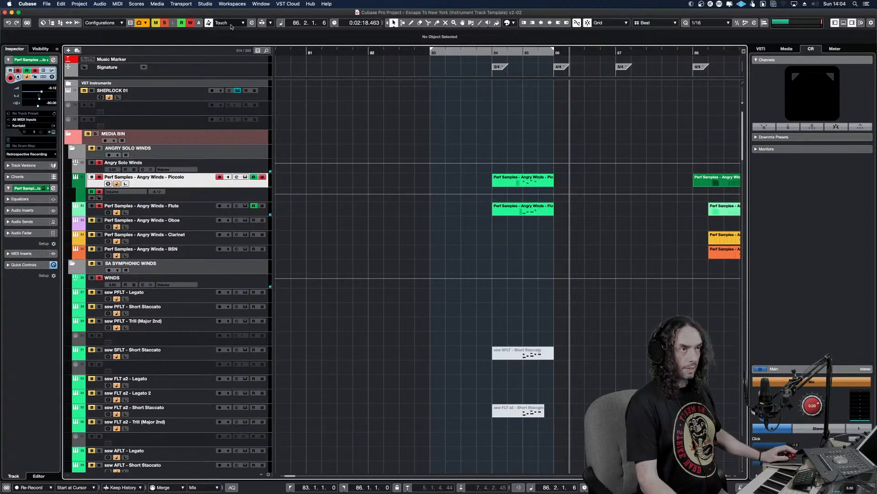
Clear all solos and record a volume automation ride on the Angry Winds Piccolo track from bar 83 through bar 85
{"action": "left_click", "coordinate": [163, 24]}
{"action": "key", "text": "KP_1"}
{"action": "key", "text": "KP_Multiply"}
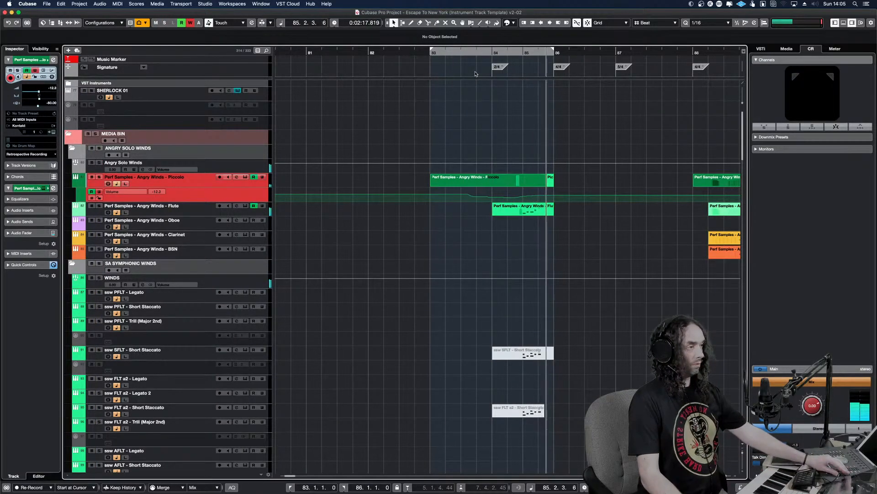
{"action": "key", "text": "KP_0"}
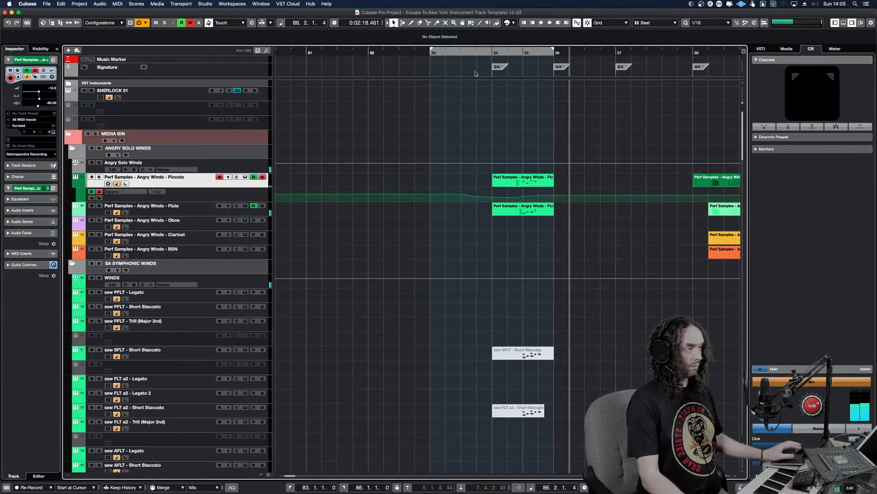
Record a volume automation dip on the Angry Winds Flute track from bar 83 to bar 86, ending with automation writing off
{"action": "left_click", "coordinate": [479, 212]}
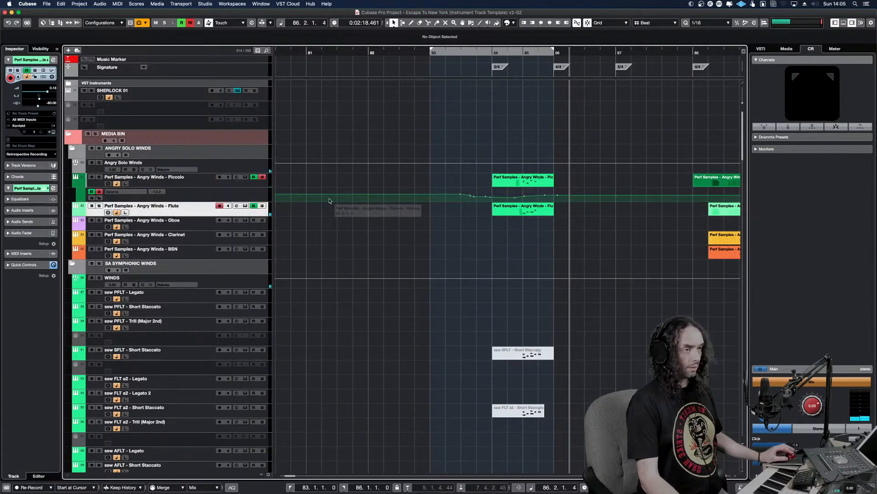
{"action": "left_click", "coordinate": [262, 206]}
{"action": "key", "text": "KP_1"}
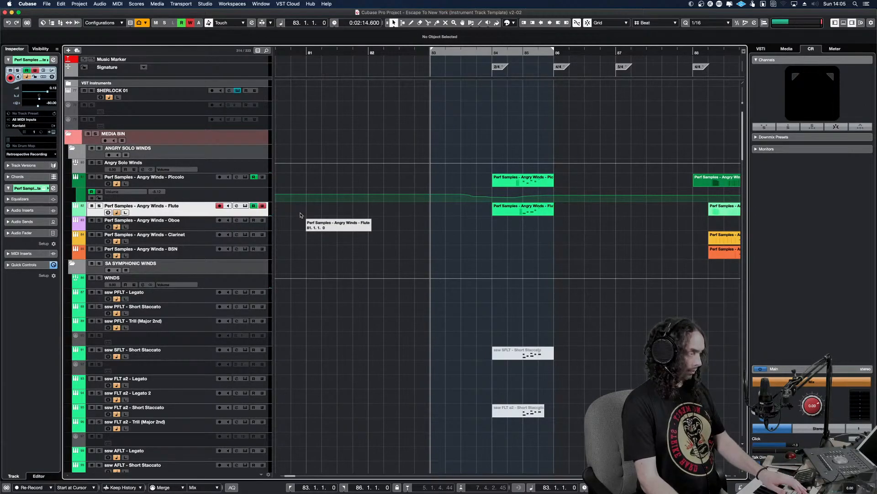
{"action": "key", "text": "KP_Multiply"}
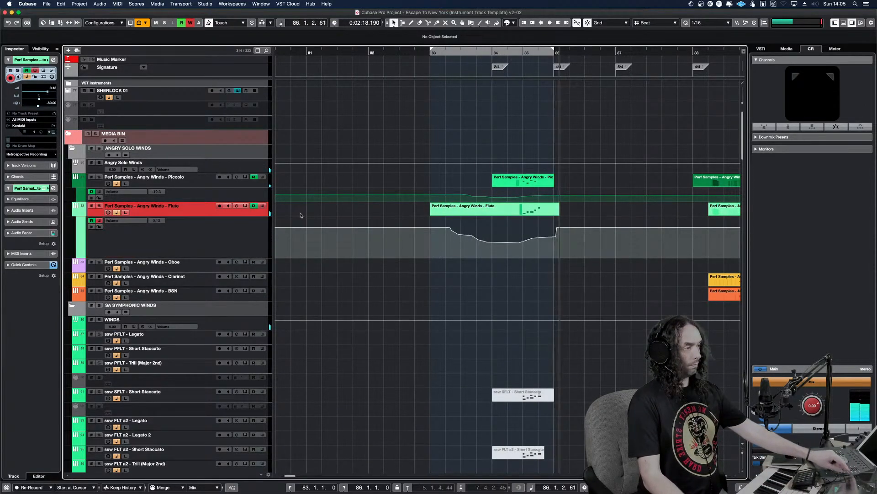
{"action": "scroll", "coordinate": [320, 214], "scroll_direction": "left", "scroll_amount": 5}
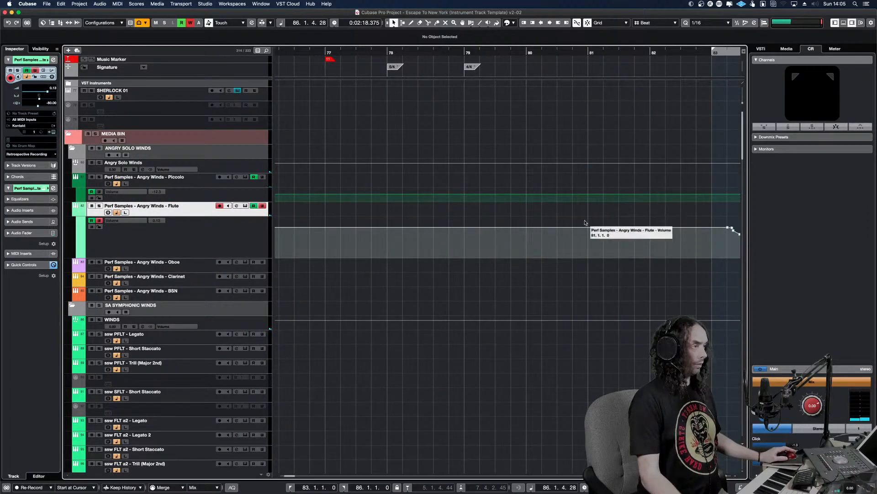
{"action": "key", "text": "g"}
{"action": "key", "text": "g"}
{"action": "key", "text": "g"}
{"action": "key", "text": "g"}
{"action": "key", "text": "g"}
{"action": "left_click", "coordinate": [262, 206]}
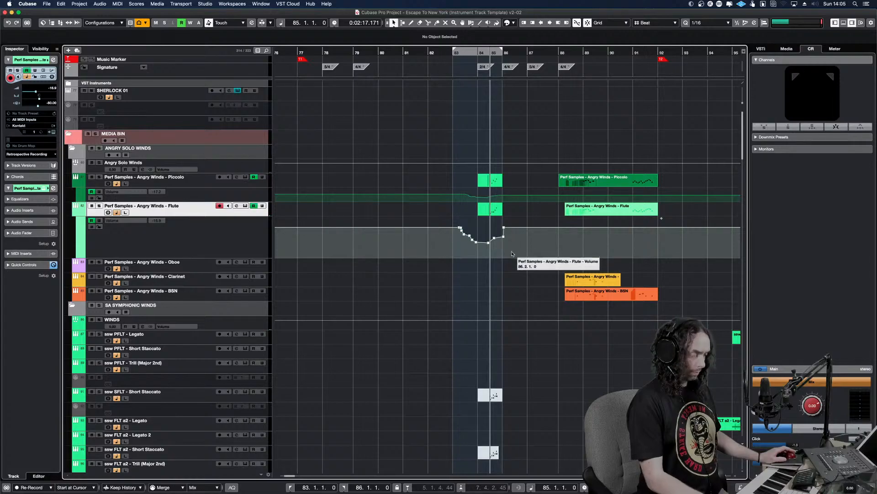
Solo the flute and reshape its volume curve, completing the rise by bar 85 beat 2 and lifting the point before bar 85 to about -11.7 dB
{"action": "key", "text": "h"}
{"action": "key", "text": "h"}
{"action": "key", "text": "h"}
{"action": "key", "text": "h"}
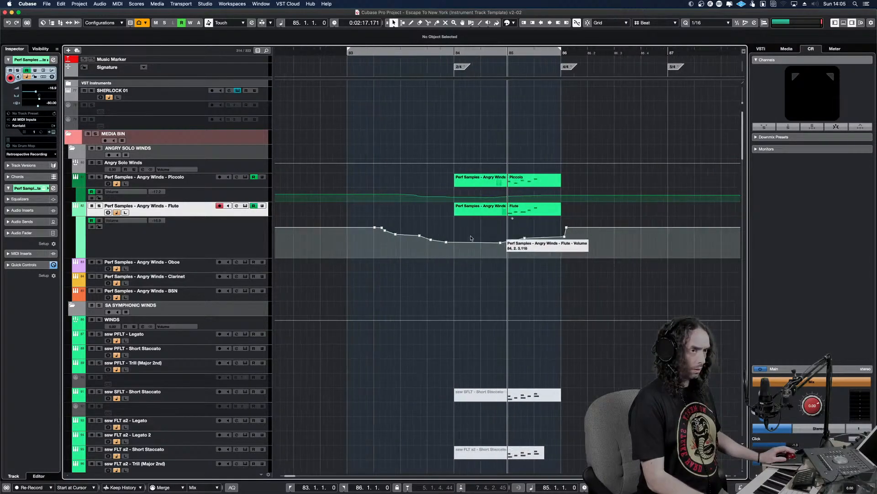
{"action": "key", "text": "h"}
{"action": "key", "text": "h"}
{"action": "key", "text": "s"}
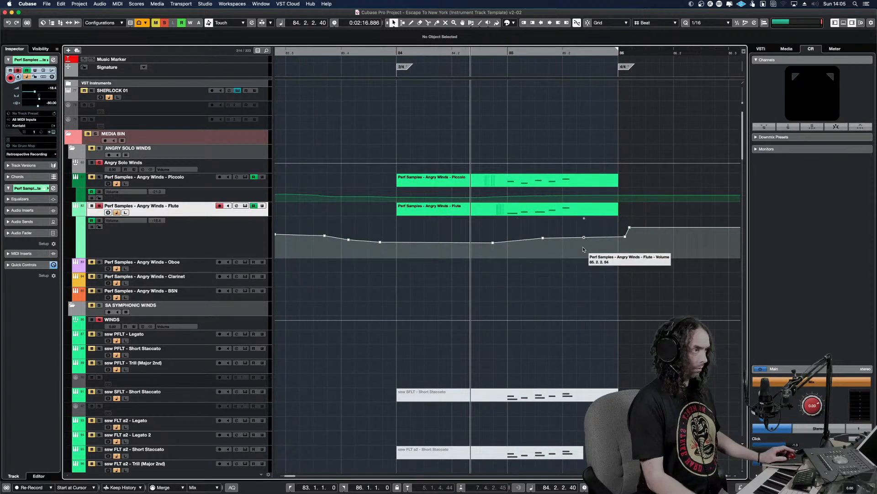
{"action": "key", "text": "space"}
{"action": "key", "text": "space"}
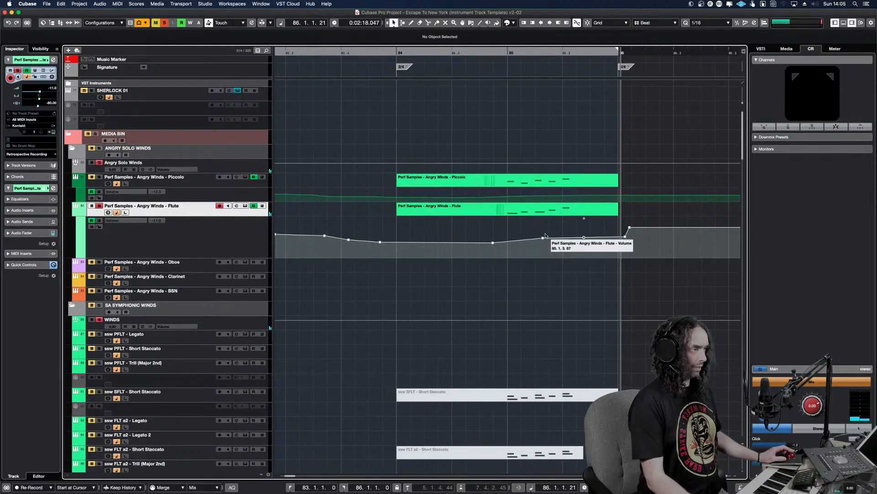
{"action": "left_click_drag", "start_coordinate": [626, 236], "coordinate": [574, 228]}
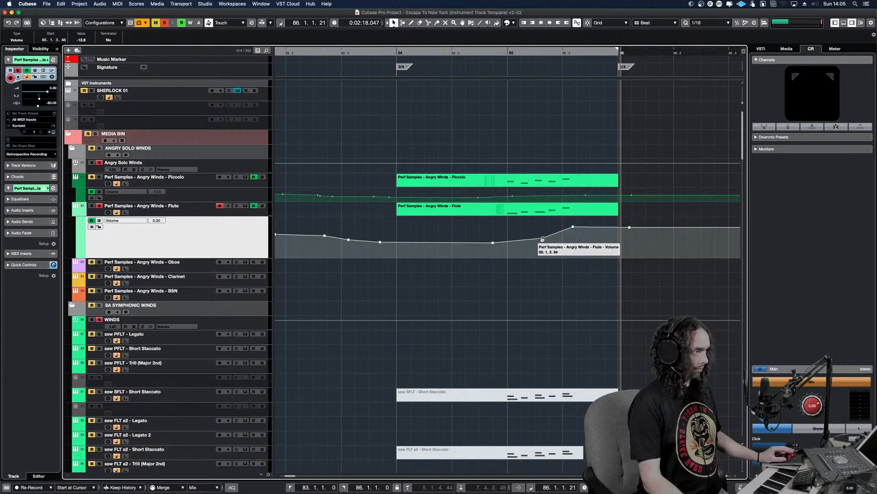
{"action": "left_click_drag", "start_coordinate": [493, 242], "coordinate": [492, 240]}
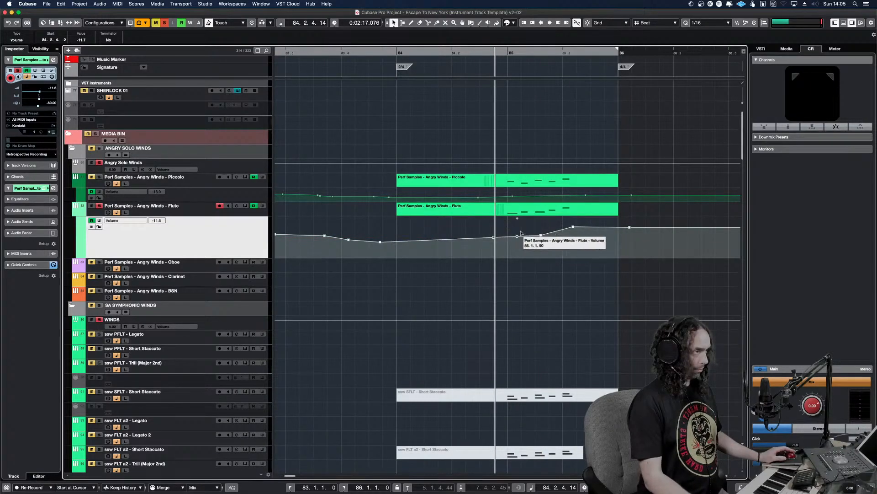
In the Angry Winds Flute part, unmute the upper note and mute the lower note of the first two chords in bar 85
{"action": "double_click", "coordinate": [541, 211]}
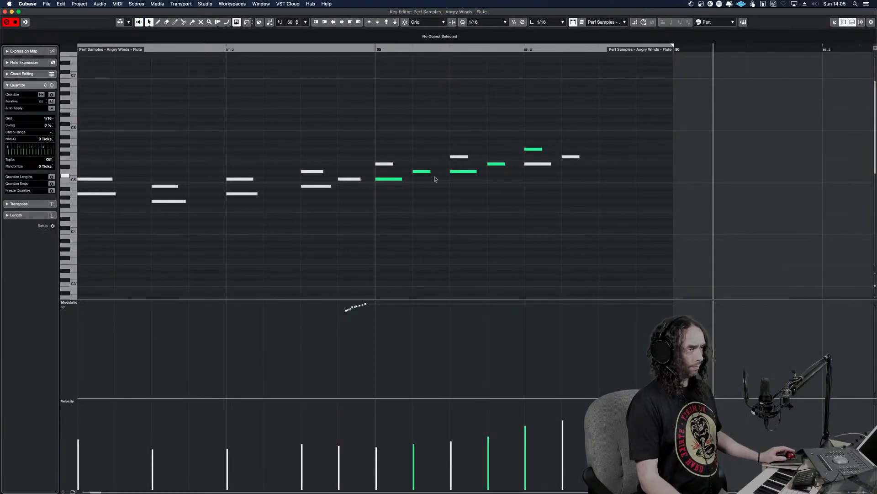
{"action": "left_click", "coordinate": [378, 164]}
{"action": "left_click", "coordinate": [464, 171]}
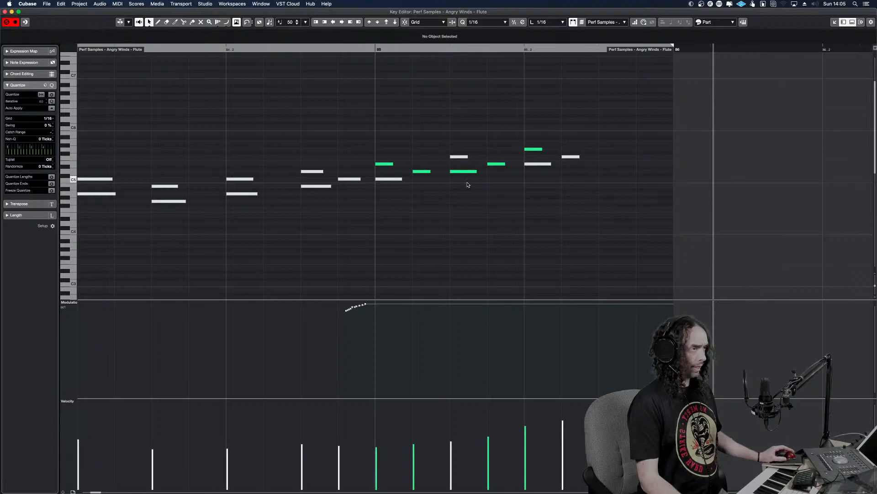
{"action": "left_click", "coordinate": [537, 168]}
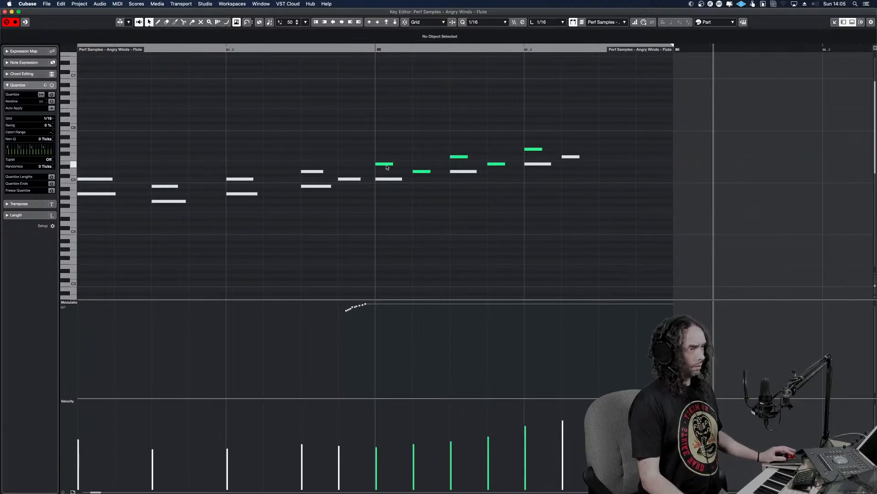
Delete the muted lower chord notes in the flute's bar 85 and lengthen the first four remaining notes to about a sixteenth each
{"action": "left_click_drag", "start_coordinate": [391, 164], "coordinate": [408, 163]}
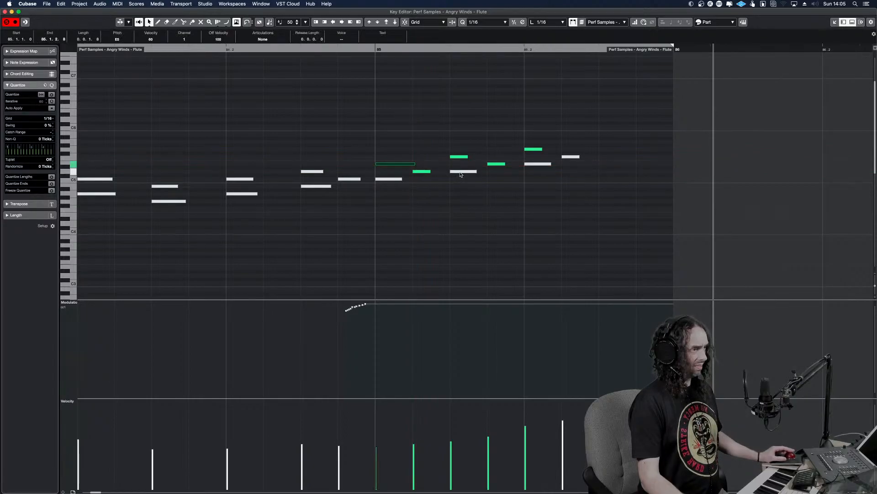
{"action": "left_click", "coordinate": [387, 181]}
{"action": "key", "text": "Delete"}
{"action": "left_click_drag", "start_coordinate": [428, 171], "coordinate": [451, 172]}
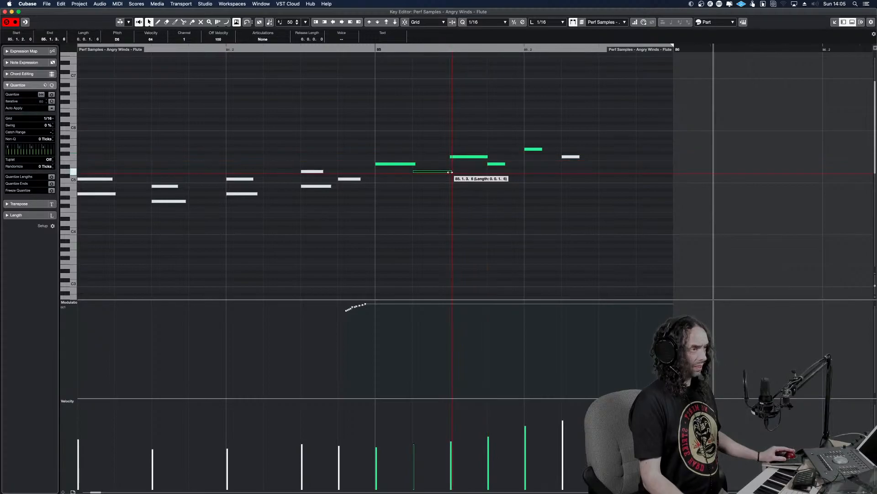
{"action": "left_click_drag", "start_coordinate": [504, 163], "coordinate": [523, 162]}
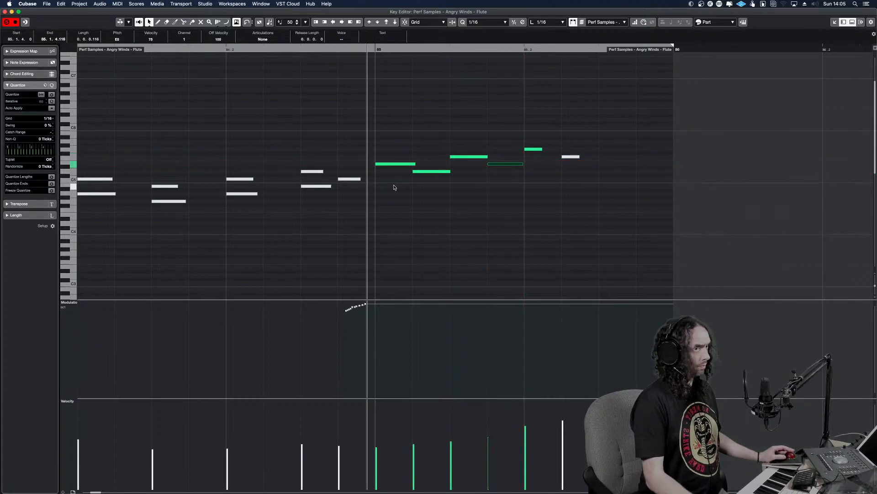
{"action": "key", "text": "Return"}
{"action": "key", "text": "space"}
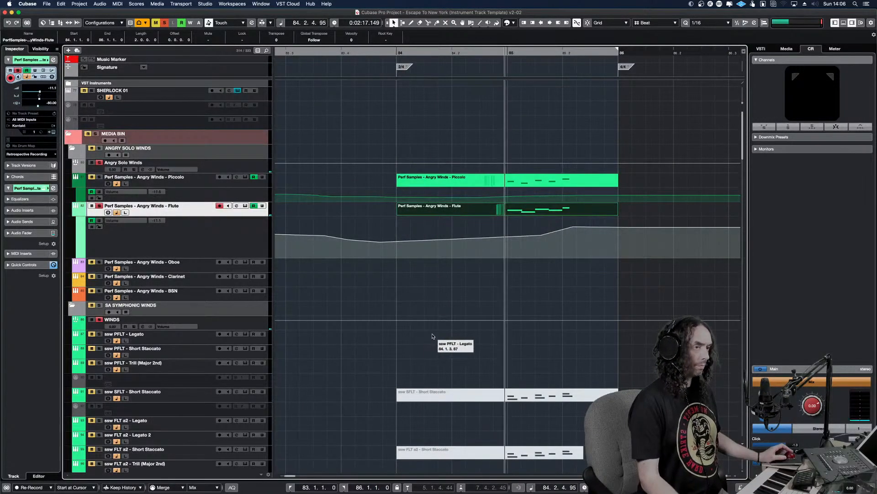
Replay the passage without solos and lower the flute's volume automation point around bar 85 beat 2 to -4.18 dB
{"action": "left_click", "coordinate": [164, 23]}
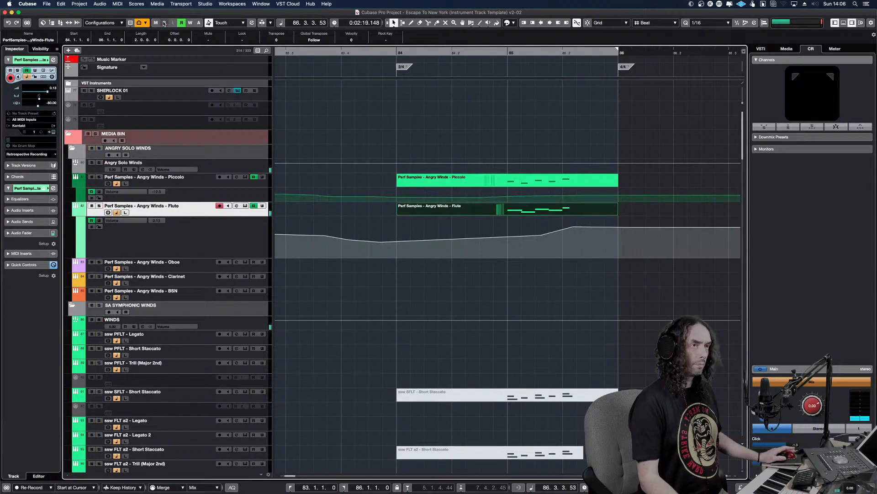
{"action": "left_click", "coordinate": [475, 151]}
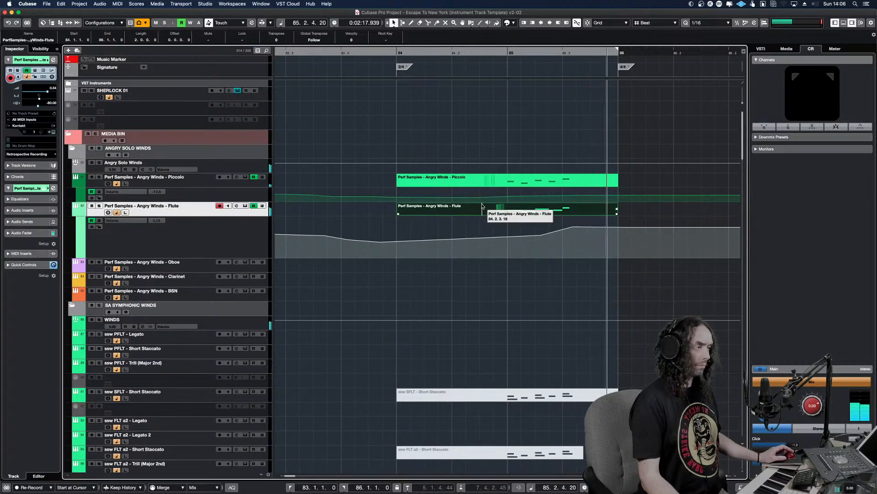
{"action": "key", "text": "KP_Subtract"}
{"action": "left_click", "coordinate": [489, 343]}
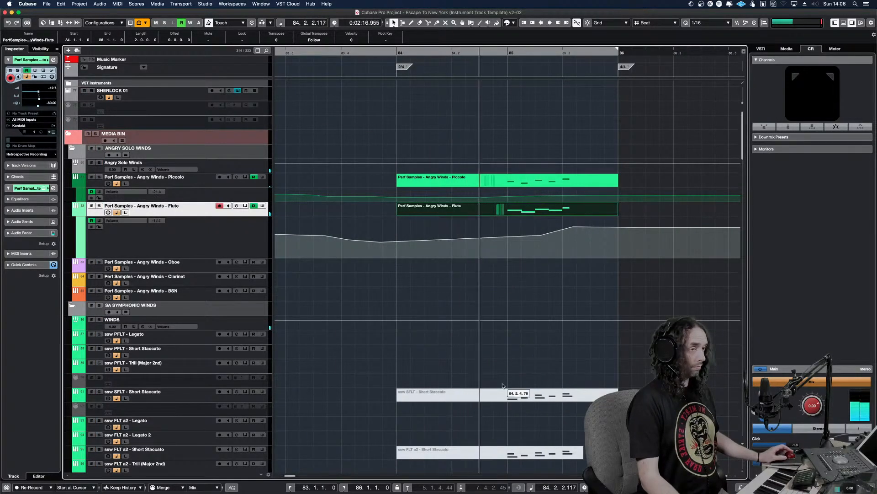
{"action": "left_click", "coordinate": [574, 228]}
{"action": "left_click_drag", "start_coordinate": [574, 228], "coordinate": [573, 231]}
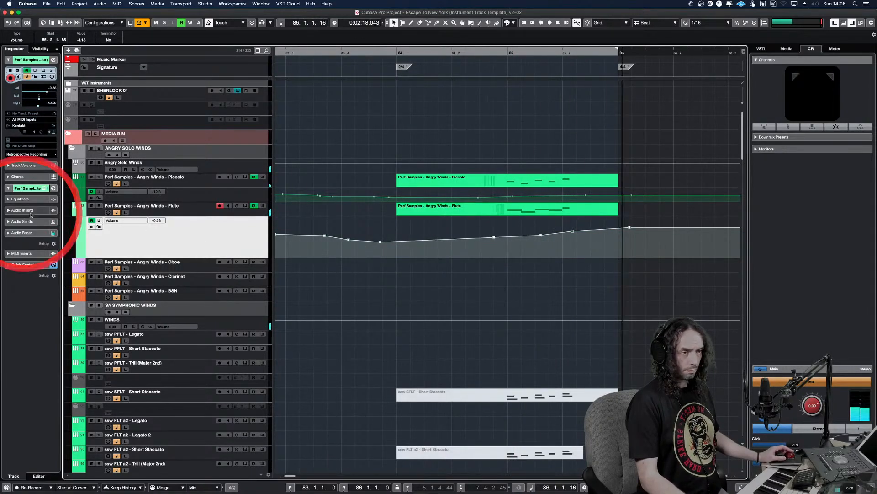
Hide the volume automation lanes of the Angry Winds Flute and Piccolo tracks and keep listening through to bar 92
{"action": "left_click", "coordinate": [76, 214]}
{"action": "left_click", "coordinate": [76, 184]}
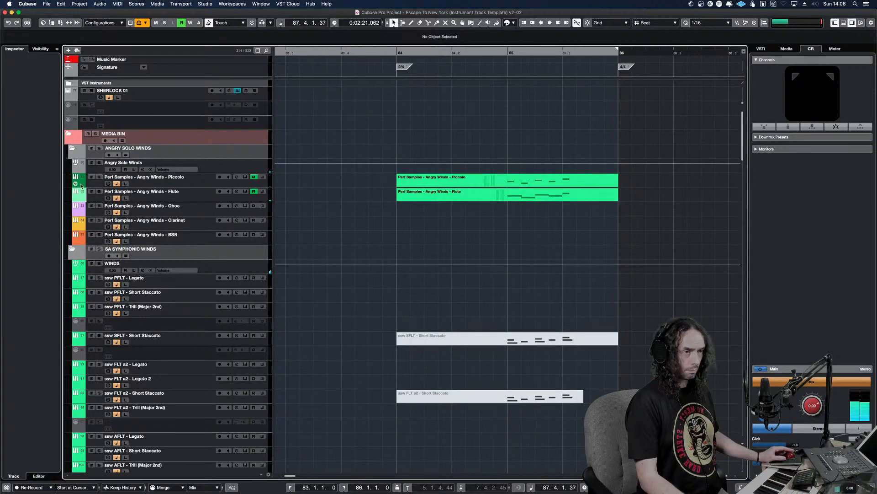
{"action": "key", "text": "g"}
{"action": "key", "text": "g"}
{"action": "key", "text": "g"}
{"action": "key", "text": "g"}
{"action": "key", "text": "g"}
{"action": "key", "text": "g"}
{"action": "key", "text": "g"}
{"action": "key", "text": "g"}
{"action": "key", "text": "g"}
{"action": "key", "text": "h"}
{"action": "key", "text": "h"}
{"action": "key", "text": "h"}
{"action": "key", "text": "h"}
{"action": "key", "text": "h"}
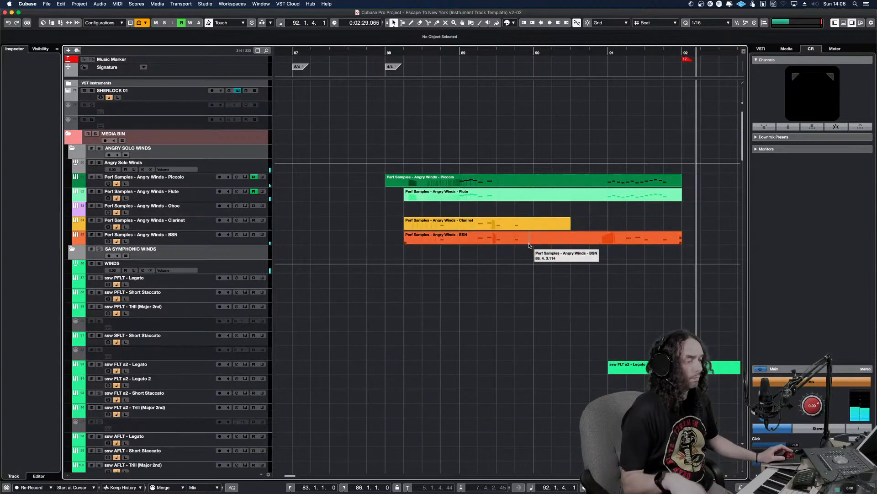
Replay from late bar 90, select the Angry Winds Piccolo part and solo its track
{"action": "key", "text": "space"}
{"action": "left_click", "coordinate": [590, 204]}
{"action": "key", "text": "space"}
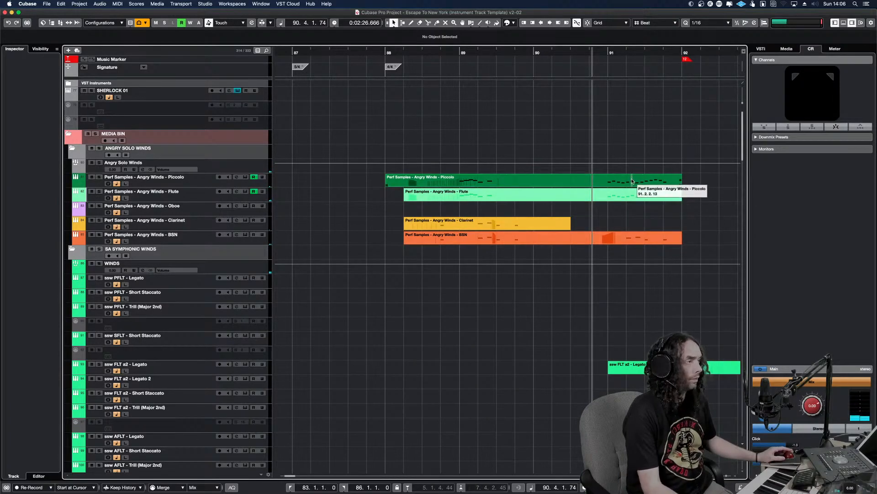
{"action": "left_click", "coordinate": [632, 181]}
{"action": "key", "text": "s"}
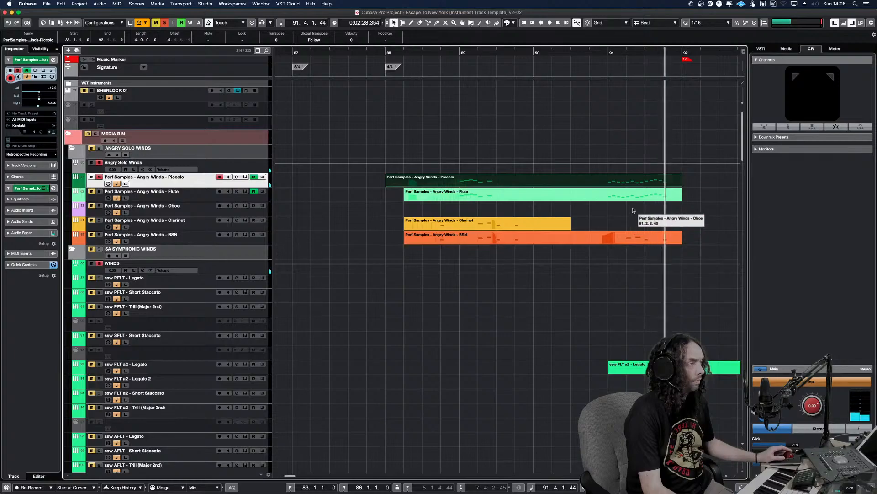
Open the Angry Winds Piccolo part for note editing and locate its sixteenth-note run in bar 91
{"action": "double_click", "coordinate": [628, 181]}
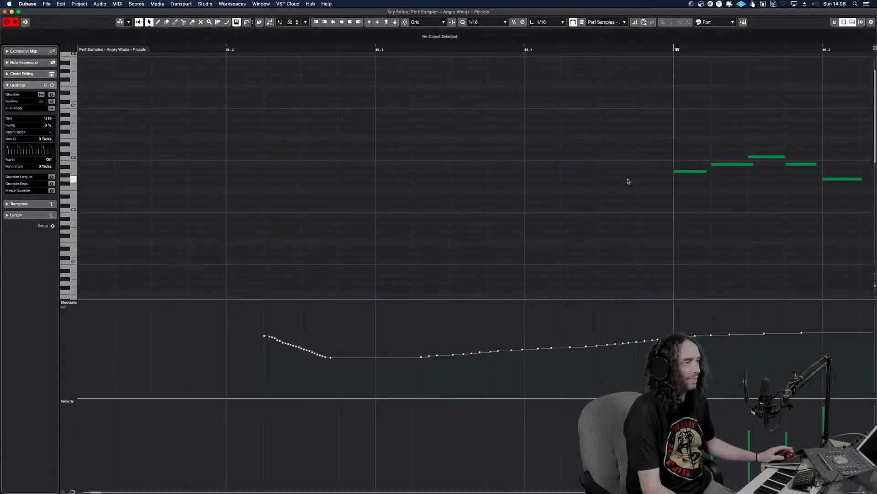
{"action": "key", "text": "g"}
{"action": "key", "text": "g"}
{"action": "key", "text": "g"}
{"action": "key", "text": "g"}
{"action": "key", "text": "g"}
{"action": "key", "text": "g"}
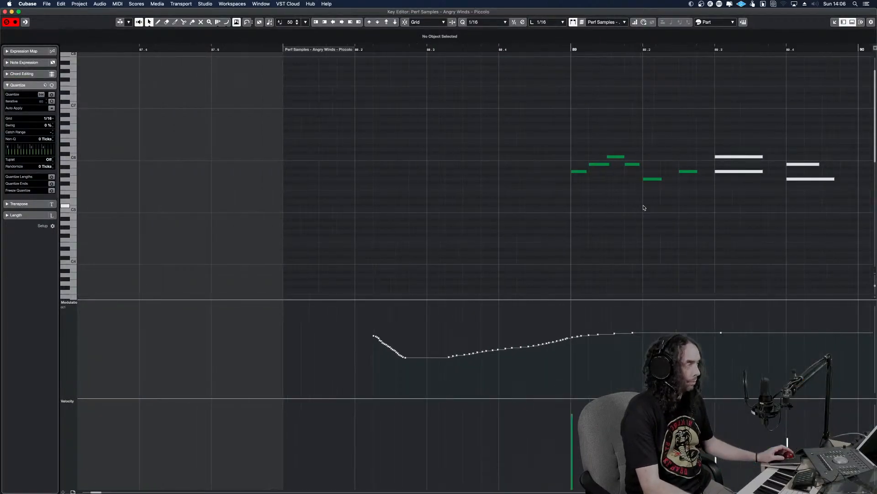
{"action": "scroll", "coordinate": [644, 208], "scroll_direction": "right", "scroll_amount": 5}
{"action": "key", "text": "g"}
{"action": "left_click", "coordinate": [622, 190]}
{"action": "key", "text": "h"}
{"action": "key", "text": "h"}
{"action": "key", "text": "h"}
{"action": "key", "text": "h"}
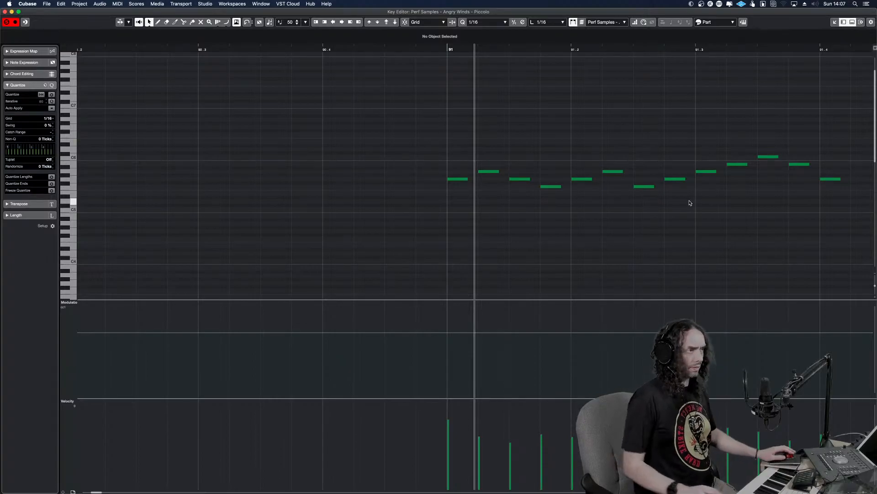
Listen to the soloed piccolo run in bar 91 and close the note editor
{"action": "key", "text": "Return"}
{"action": "left_click", "coordinate": [594, 267], "text": "alt+shift"}
{"action": "key", "text": "space"}
{"action": "key", "text": "Return"}
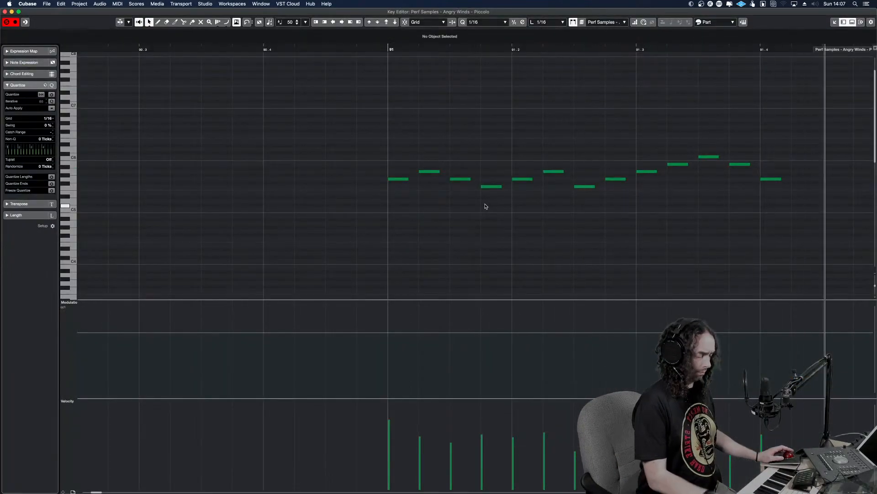
{"action": "key", "text": "Return"}
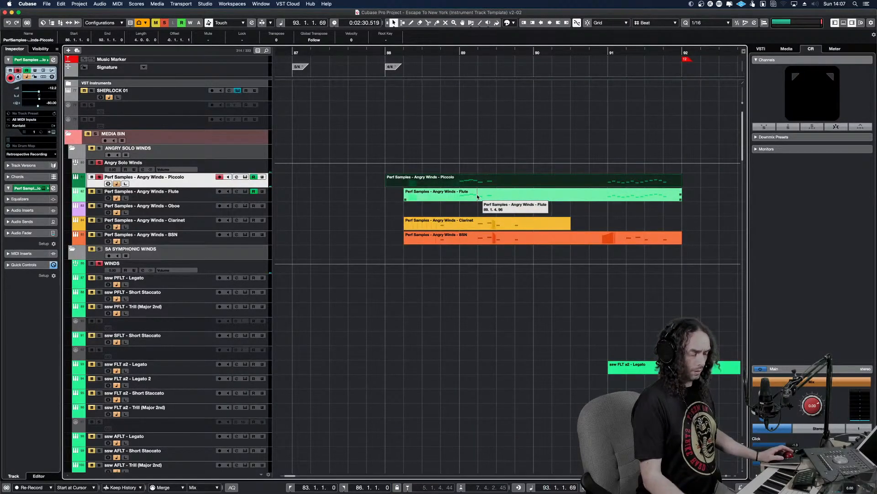
Clear the piccolo solo and replay bars 90 to 91 in the full mix, focusing on the run in bar 91
{"action": "key", "text": "space"}
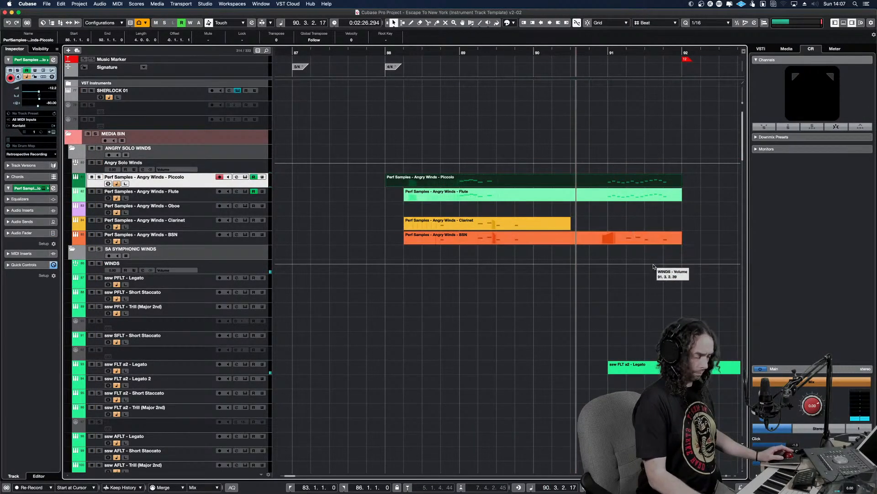
{"action": "key", "text": "h"}
{"action": "key", "text": "h"}
{"action": "key", "text": "h"}
{"action": "key", "text": "h"}
{"action": "key", "text": "h"}
{"action": "key", "text": "space"}
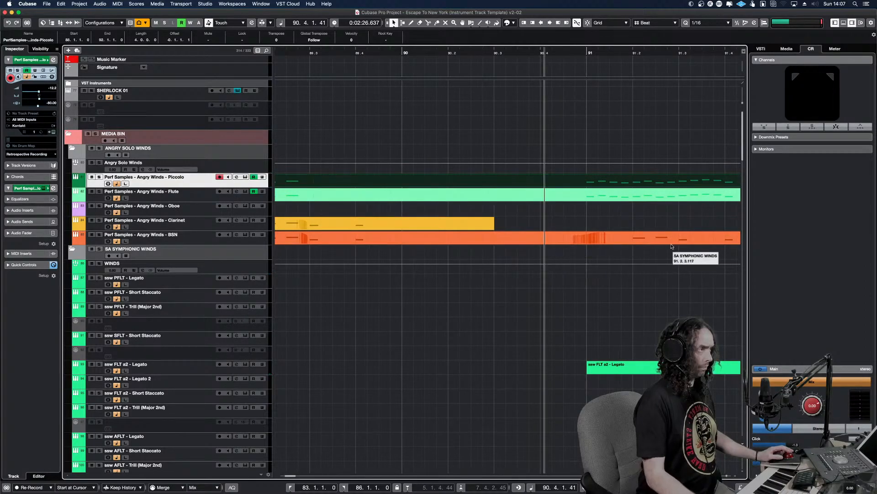
Draw a steep modulation rise just before bar 91 in the Angry Winds Piccolo part and open the Flute part for editing
{"action": "double_click", "coordinate": [619, 184]}
{"action": "right_click", "coordinate": [366, 367]}
{"action": "left_click", "coordinate": [377, 364]}
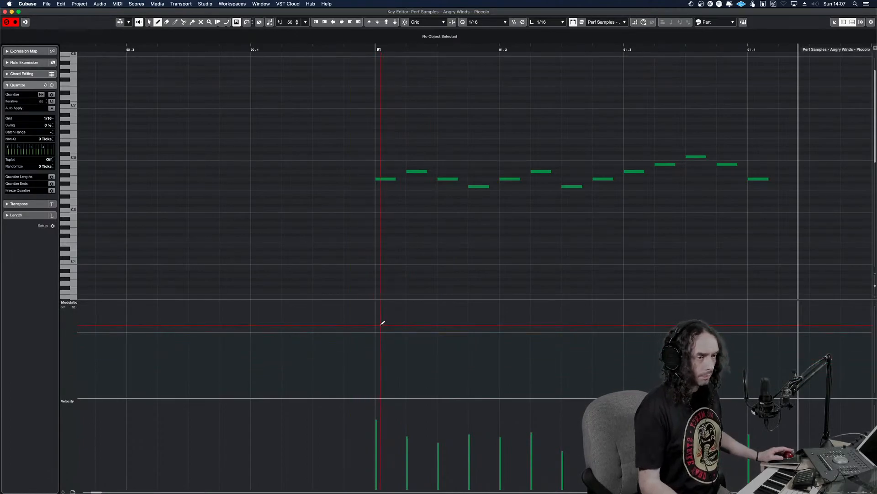
{"action": "left_click_drag", "start_coordinate": [353, 331], "coordinate": [375, 304]}
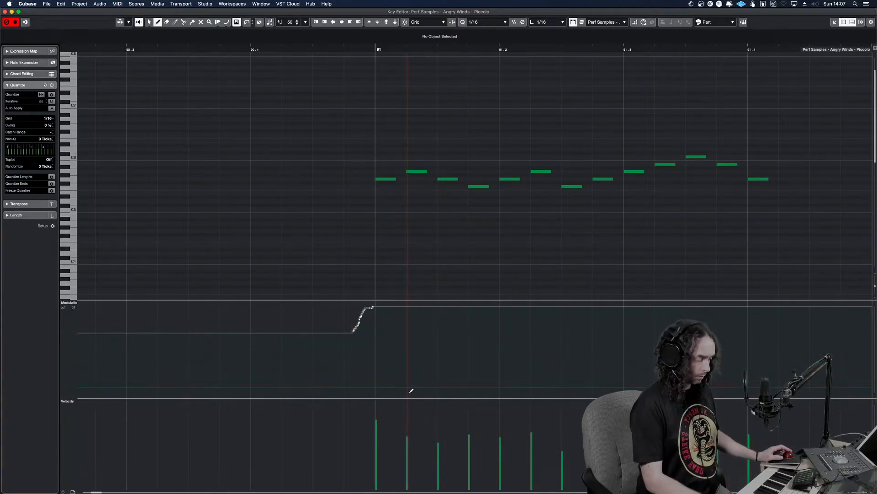
{"action": "key", "text": "Return"}
{"action": "double_click", "coordinate": [587, 195]}
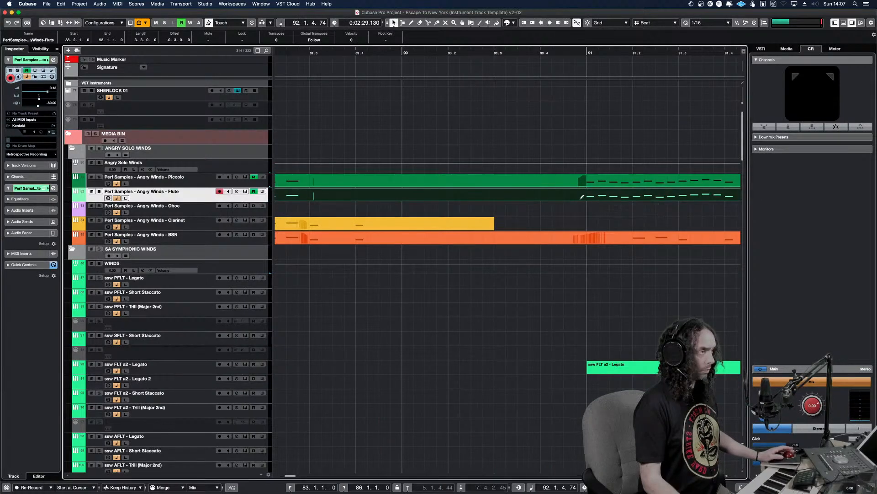
{"action": "right_click", "coordinate": [379, 354]}
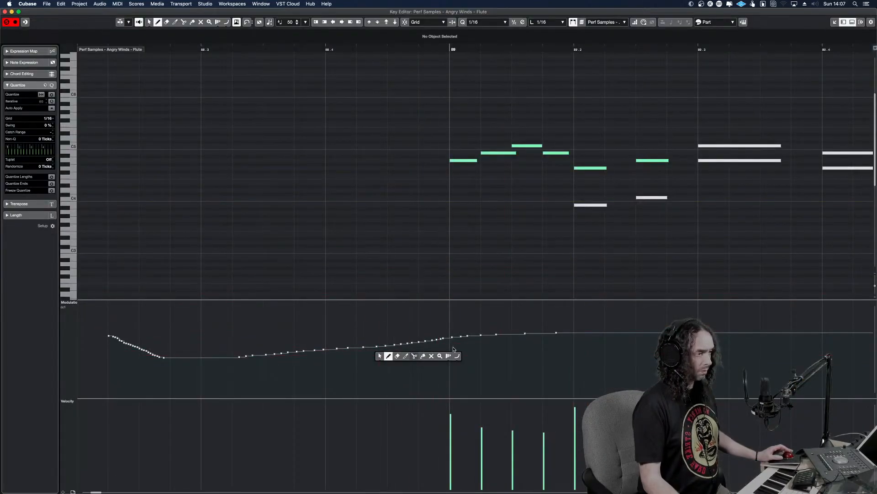
{"action": "left_click", "coordinate": [457, 356]}
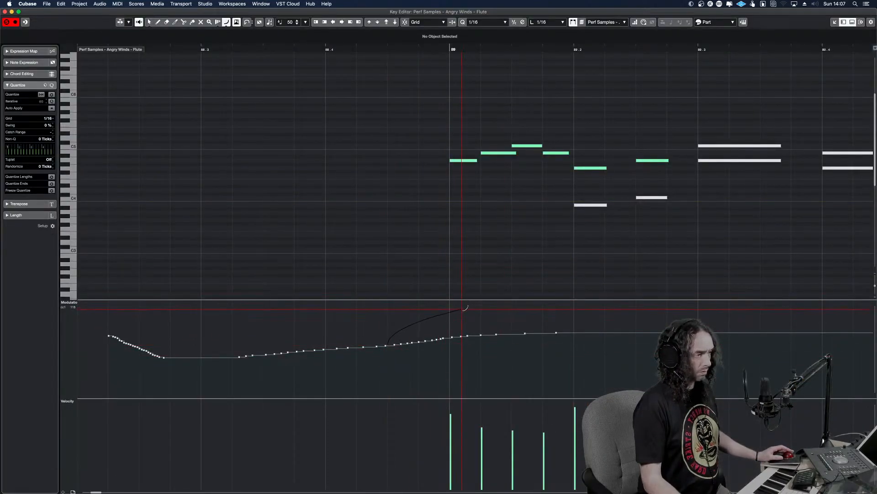
{"action": "right_click", "coordinate": [541, 311]}
{"action": "left_click", "coordinate": [540, 314]}
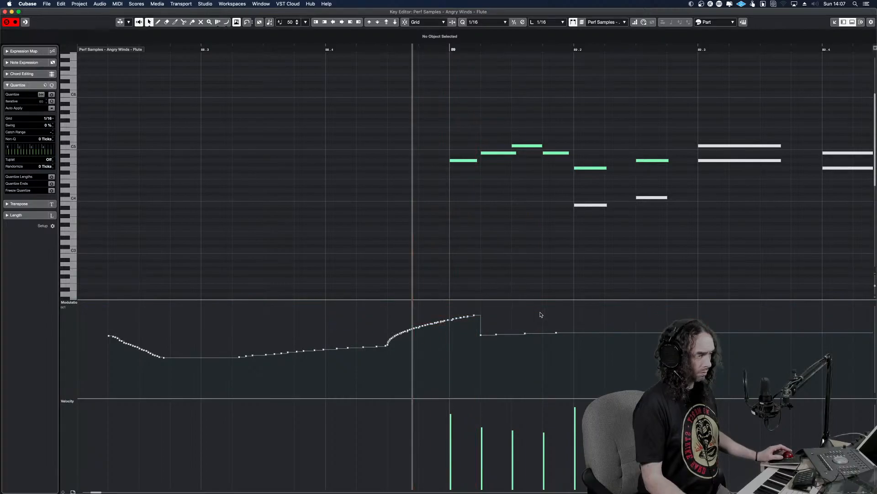
Draw a curved modulation rise in the Angry Winds Flute part from about bar 90 beat 3 to the end of bar 91's run
{"action": "key", "text": "g"}
{"action": "key", "text": "g"}
{"action": "key", "text": "g"}
{"action": "key", "text": "g"}
{"action": "key", "text": "g"}
{"action": "key", "text": "g"}
{"action": "key", "text": "g"}
{"action": "left_click_drag", "start_coordinate": [547, 367], "coordinate": [504, 358]}
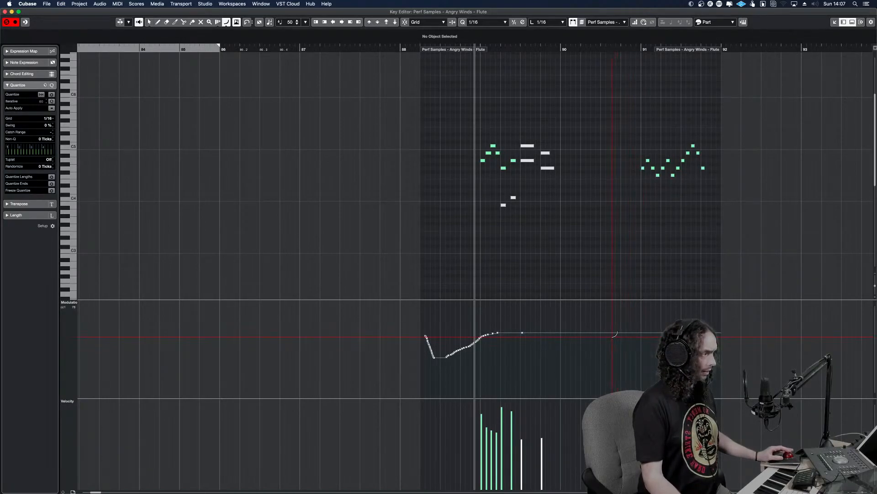
{"action": "left_click", "coordinate": [618, 323], "text": "alt+shift"}
{"action": "key", "text": "space"}
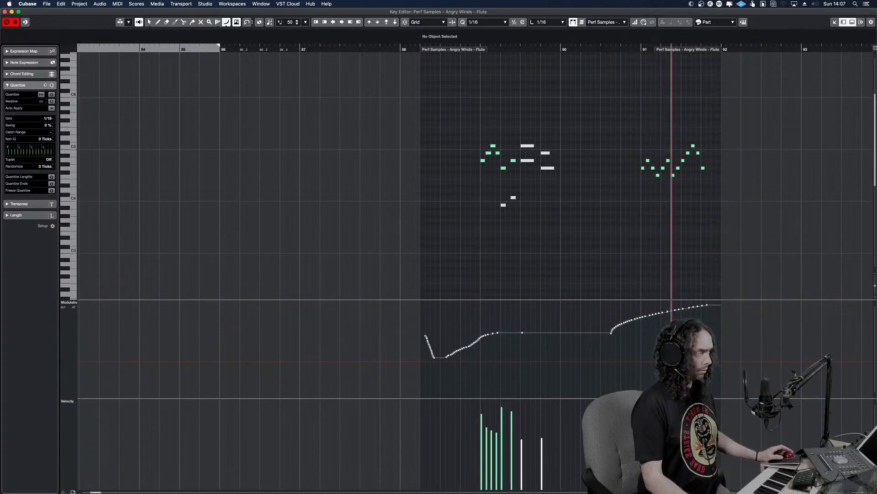
{"action": "key", "text": "Return"}
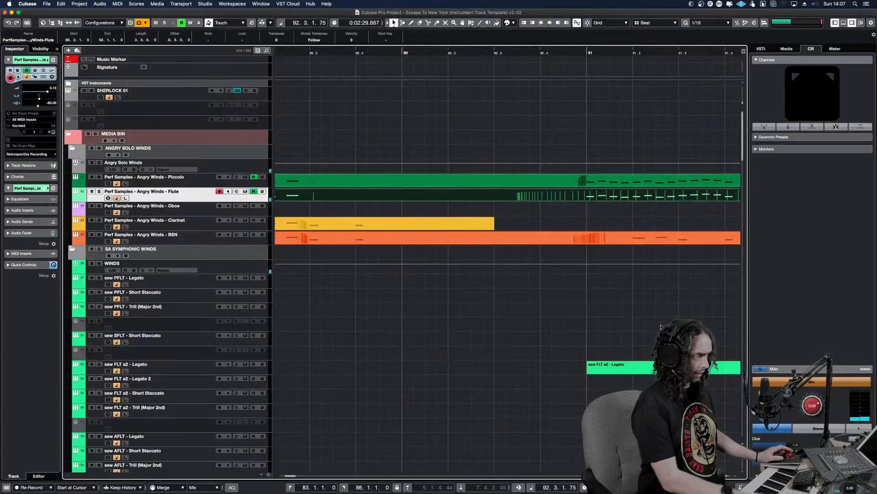
Replay the run in bar 91 with the full orchestra and examine the brass tracks playing alongside it
{"action": "left_click", "coordinate": [503, 308], "text": "alt+shift"}
{"action": "key", "text": "space"}
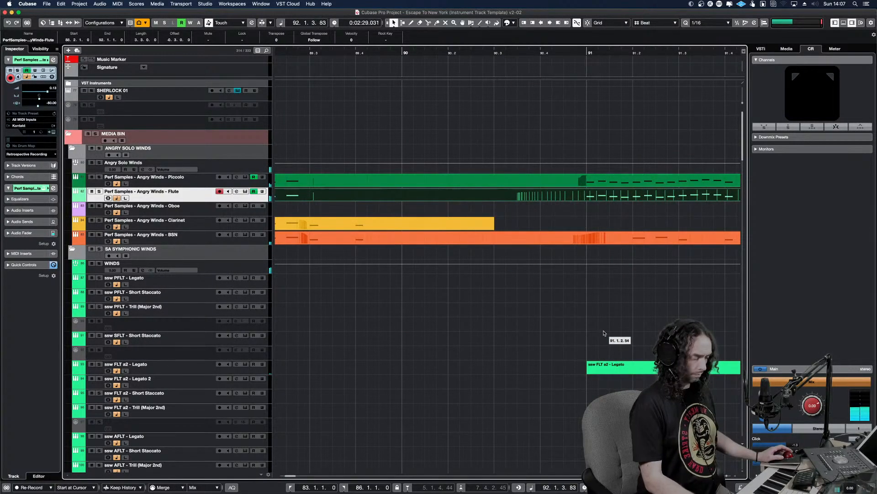
{"action": "key", "text": "g"}
{"action": "key", "text": "g"}
{"action": "key", "text": "g"}
{"action": "key", "text": "g"}
{"action": "key", "text": "g"}
{"action": "key", "text": "g"}
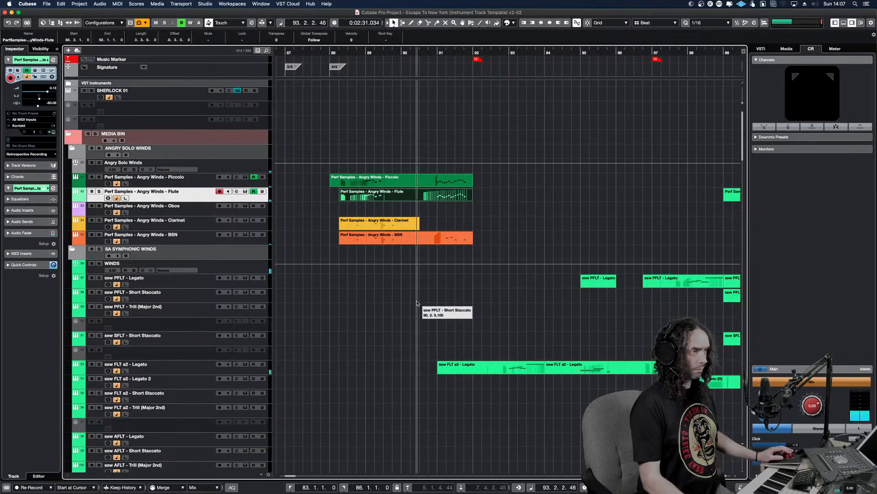
{"action": "scroll", "coordinate": [434, 302], "scroll_direction": "down", "scroll_amount": 5}
{"action": "scroll", "coordinate": [457, 303], "scroll_direction": "down", "scroll_amount": 5}
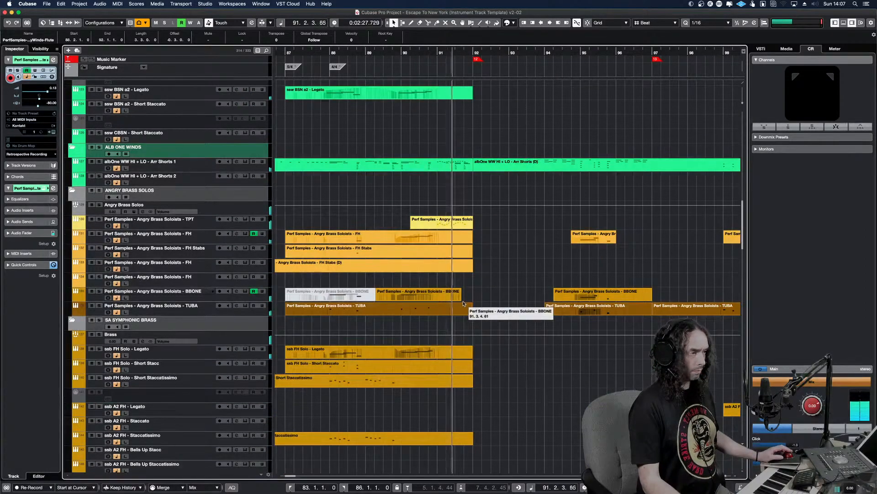
Open the Angry Brass Soloists TPT part, listen to its run in bar 91 and close the note editor
{"action": "left_click", "coordinate": [454, 219]}
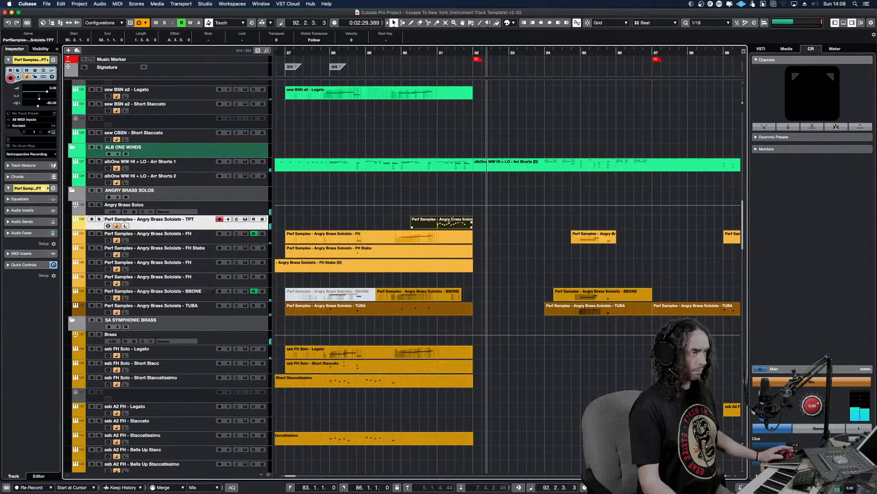
{"action": "double_click", "coordinate": [453, 219]}
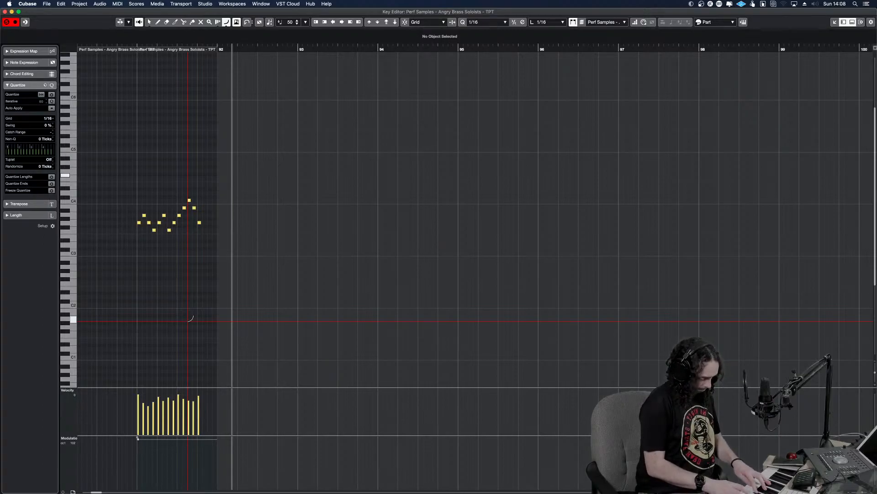
{"action": "key", "text": "KP_0"}
{"action": "key", "text": "space"}
{"action": "key", "text": "space"}
{"action": "key", "text": "Return"}
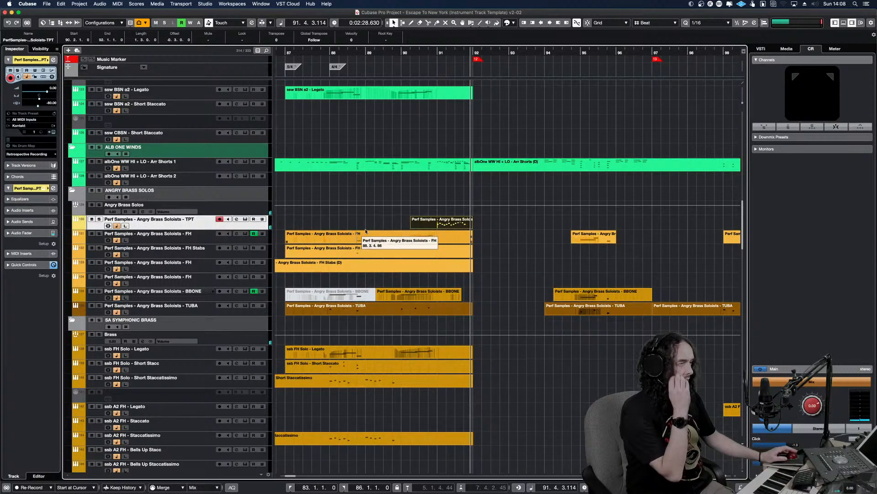
Mute the Angry Brass Soloists TPT part and replay bars 90 to 91 without it
{"action": "key", "text": "KP_0"}
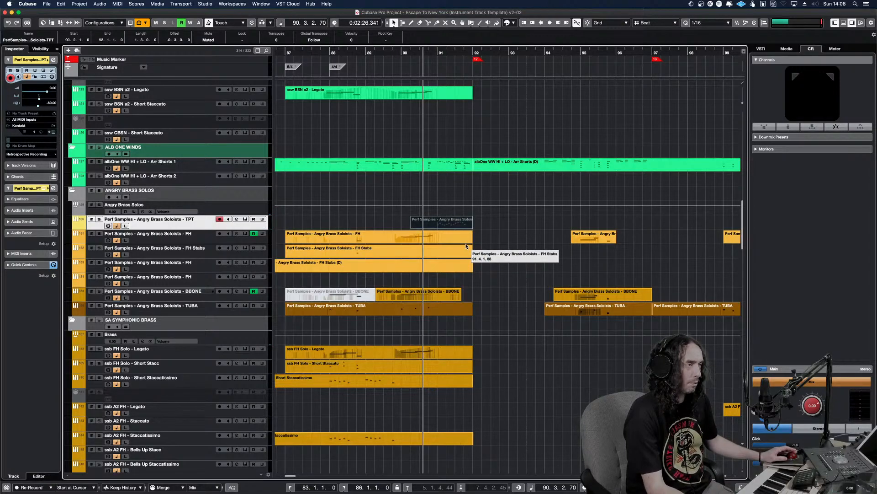
{"action": "key", "text": "space"}
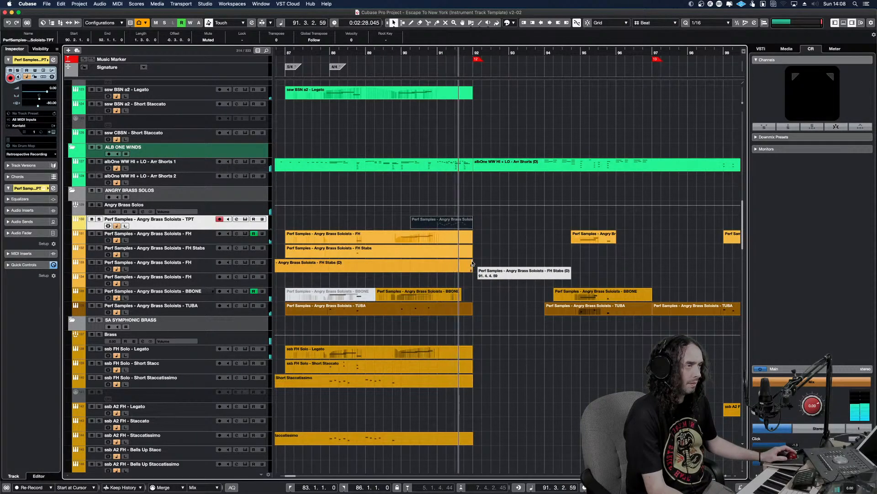
{"action": "scroll", "coordinate": [465, 266], "scroll_direction": "down", "scroll_amount": 5}
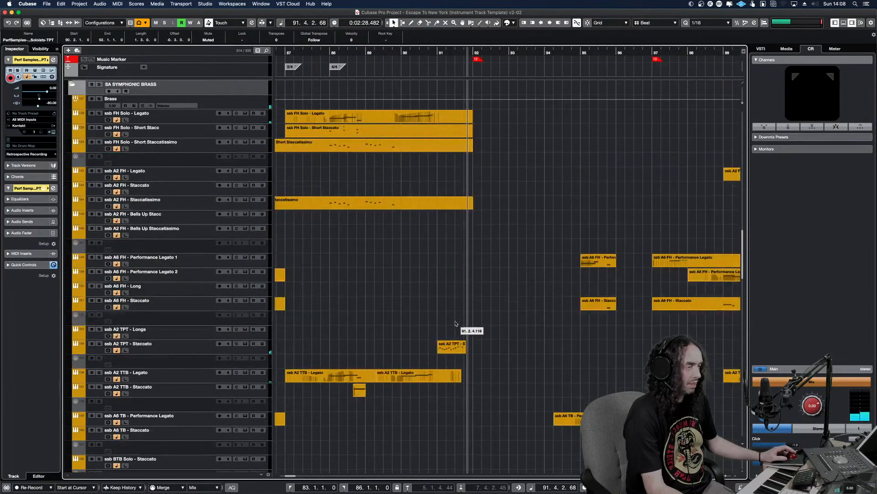
Solo the ssb A2 TPT - Staccato track and listen to its run in bar 91
{"action": "left_click", "coordinate": [457, 347]}
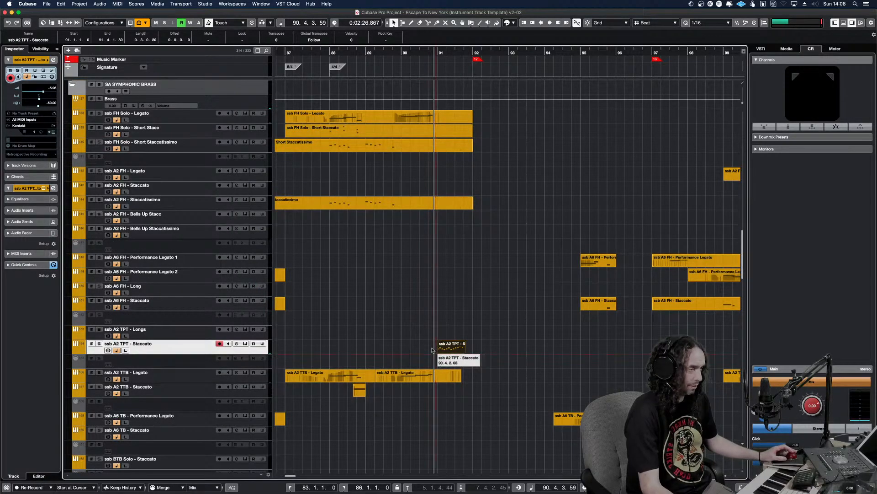
{"action": "key", "text": "s"}
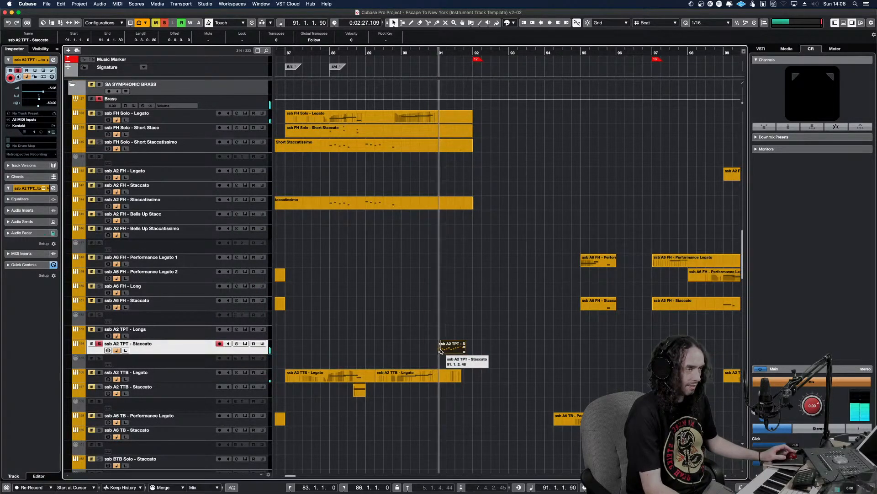
{"action": "left_click", "coordinate": [431, 349], "text": "alt+shift"}
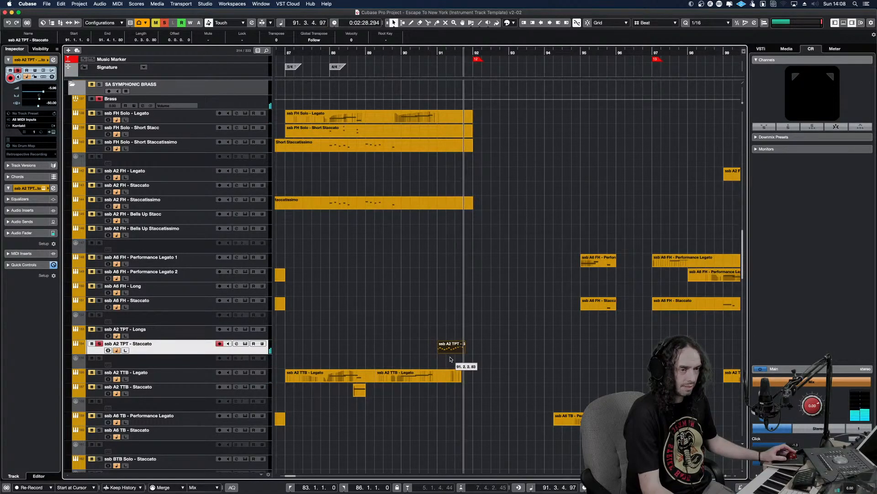
{"action": "scroll", "coordinate": [439, 258], "scroll_direction": "up", "scroll_amount": 5}
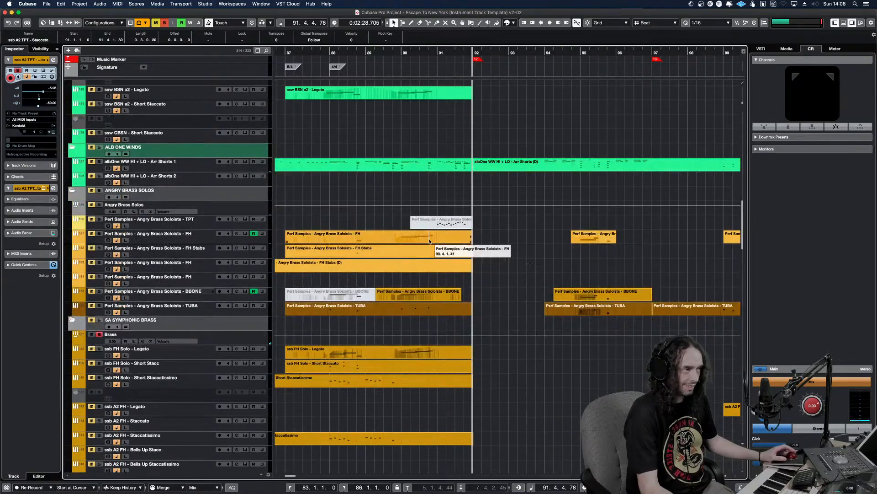
Clear the solo, unmute the Angry Brass Soloists TPT part and replay from bar 90 through to bar 93
{"action": "left_click", "coordinate": [164, 23]}
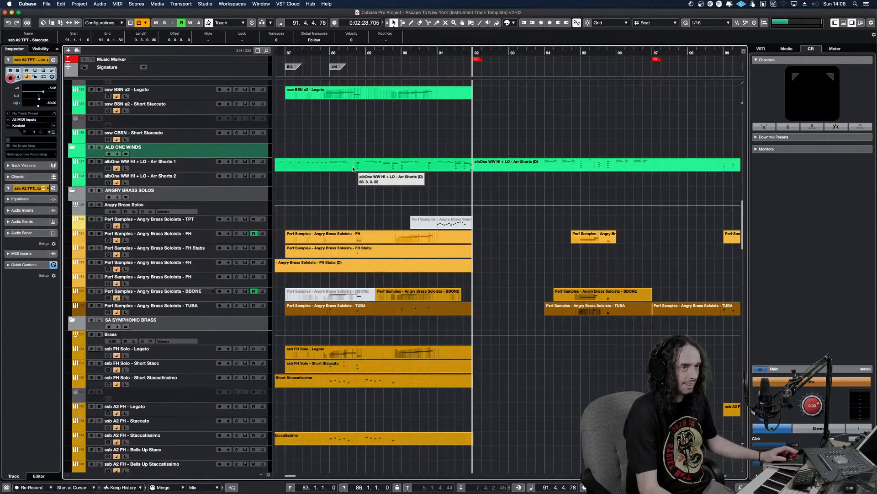
{"action": "left_click", "coordinate": [457, 225]}
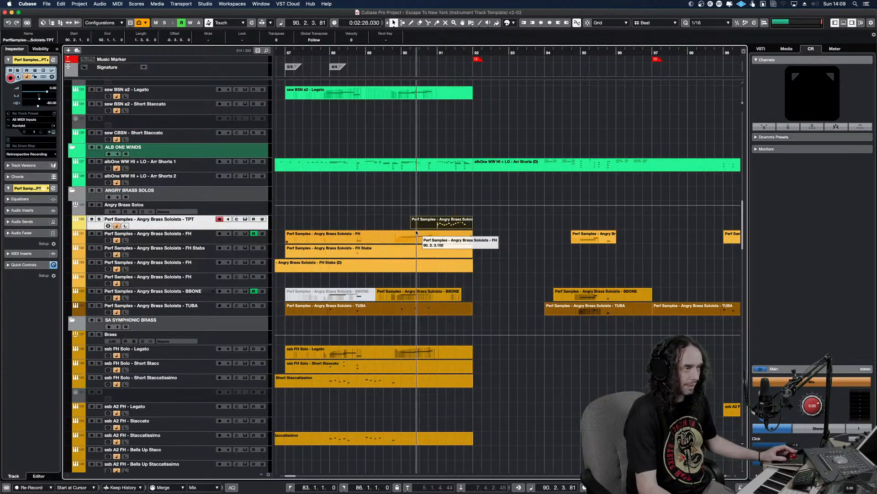
{"action": "key", "text": "space"}
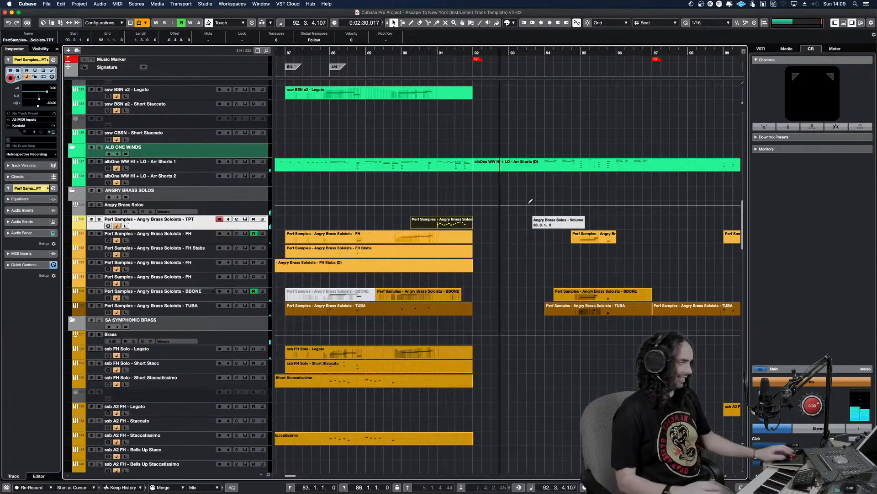
{"action": "key", "text": "KP_Subtract"}
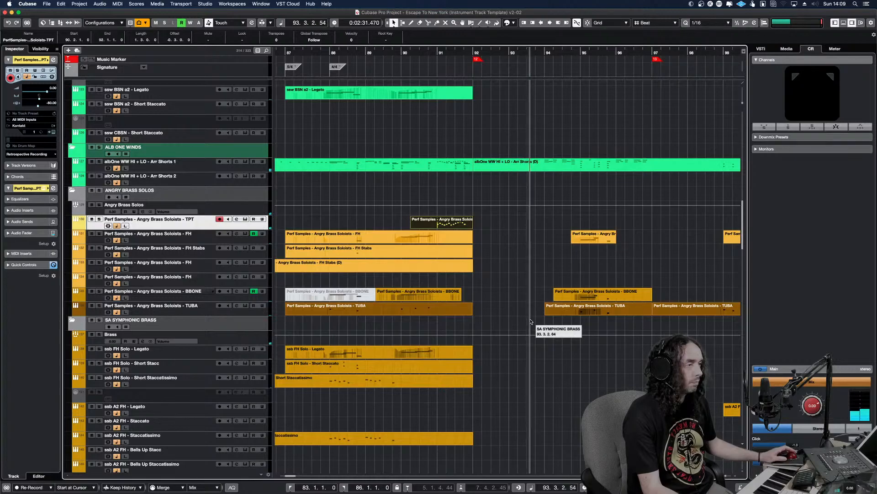
Listen on from bar 93 to bar 102 while reviewing the brass and woodwind tracks, and stop playback
{"action": "scroll", "coordinate": [521, 315], "scroll_direction": "down", "scroll_amount": 5}
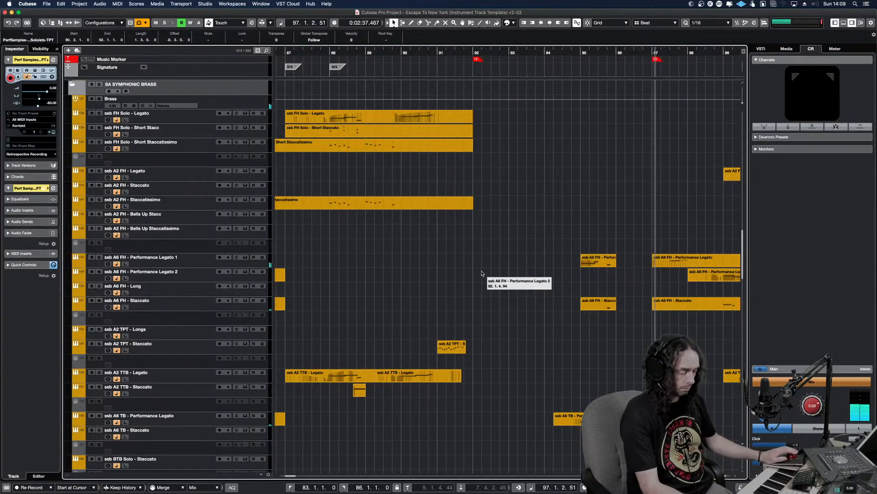
{"action": "key", "text": "g"}
{"action": "key", "text": "g"}
{"action": "key", "text": "g"}
{"action": "key", "text": "g"}
{"action": "key", "text": "g"}
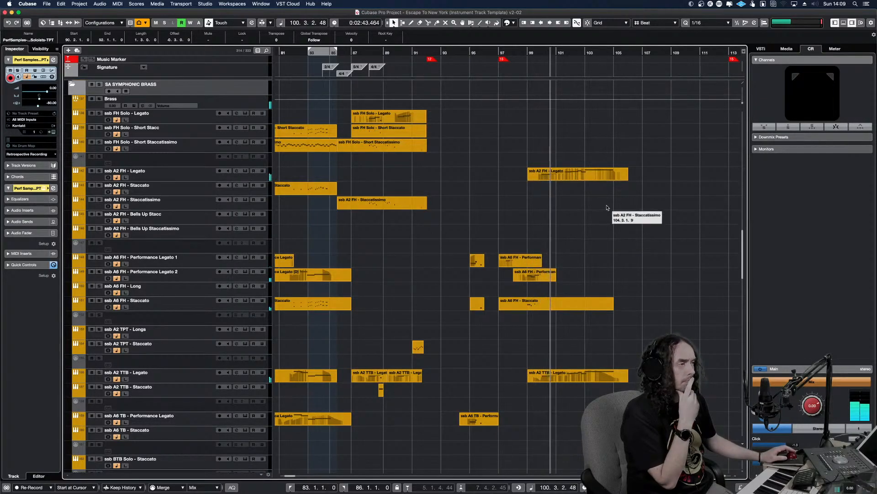
{"action": "scroll", "coordinate": [607, 207], "scroll_direction": "up", "scroll_amount": 10}
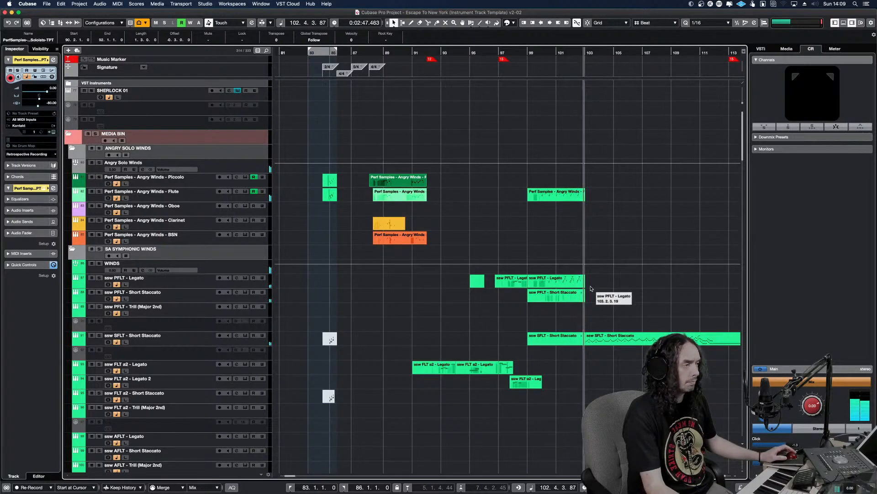
{"action": "key", "text": "space"}
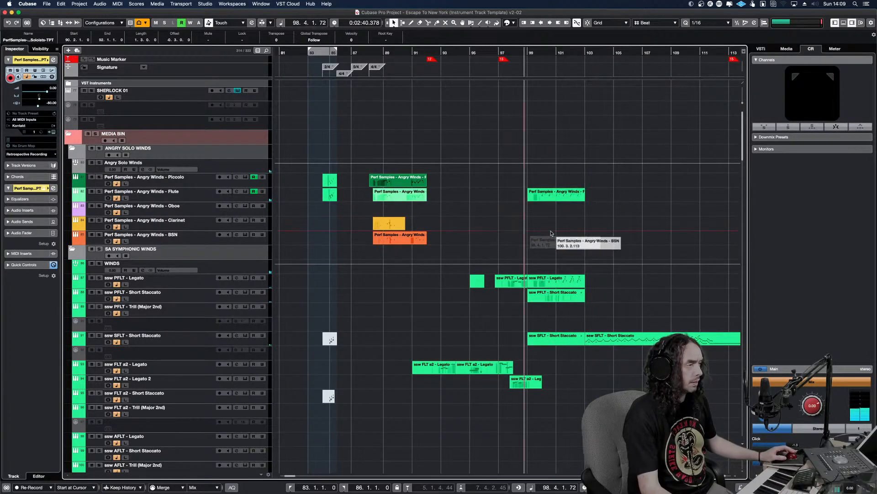
Solo the Perf Samples - Angry Winds - Flute track and listen to its part from bar 99 through bar 102
{"action": "left_click", "coordinate": [554, 198]}
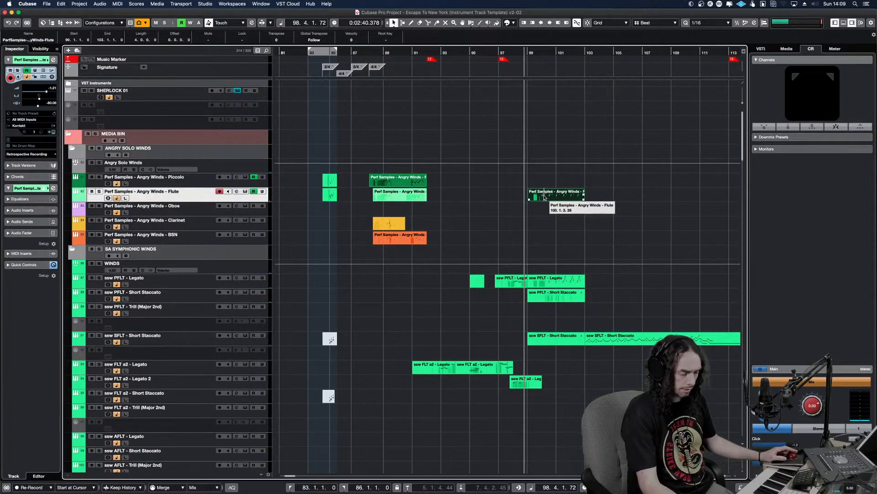
{"action": "key", "text": "s"}
{"action": "key", "text": "space"}
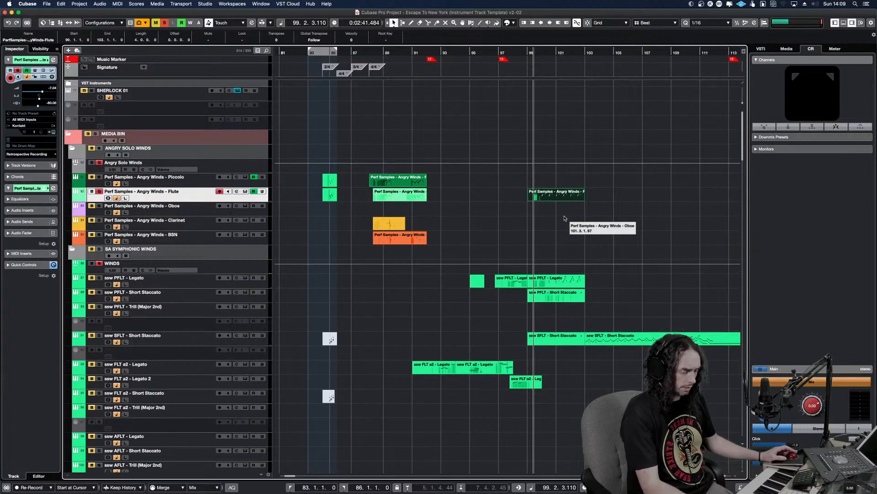
{"action": "scroll", "coordinate": [565, 219], "scroll_direction": "up", "scroll_amount": 3}
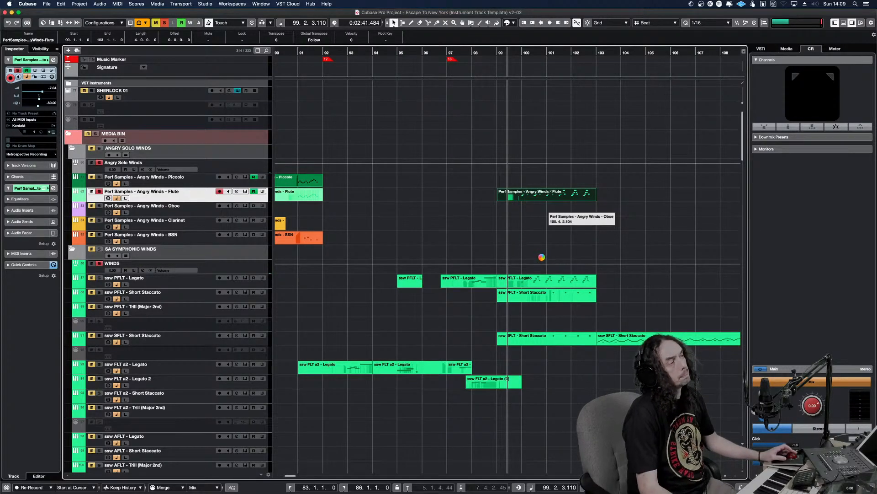
{"action": "key", "text": "h"}
{"action": "key", "text": "h"}
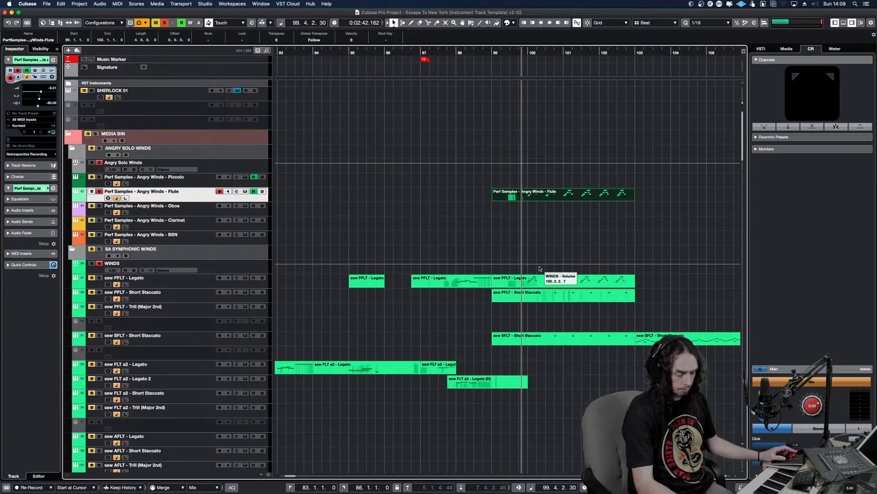
{"action": "key", "text": "h"}
{"action": "key", "text": "h"}
{"action": "left_click", "coordinate": [491, 228]}
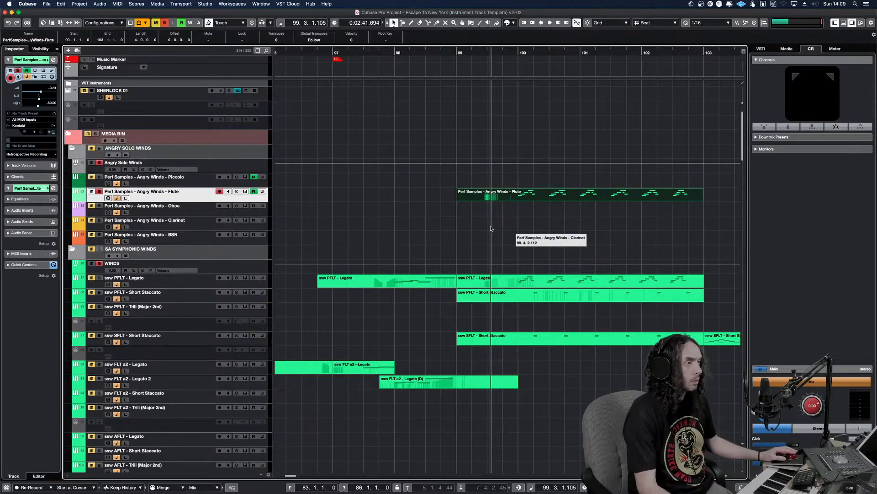
{"action": "key", "text": "space"}
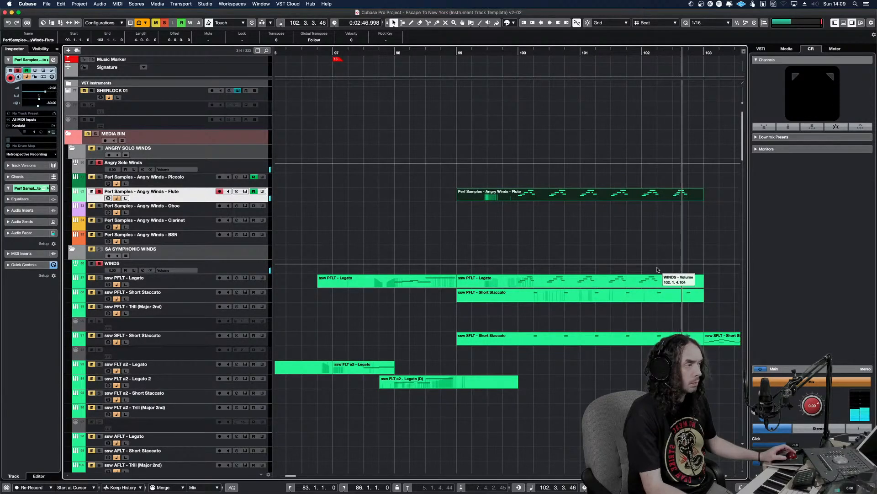
Copy the Angry Winds Flute part at bar 99 onto the Angry Winds Piccolo track at the same position
{"action": "left_click_drag", "start_coordinate": [553, 210], "coordinate": [553, 210]}
{"action": "key", "text": "super+z"}
{"action": "left_click", "coordinate": [555, 194]}
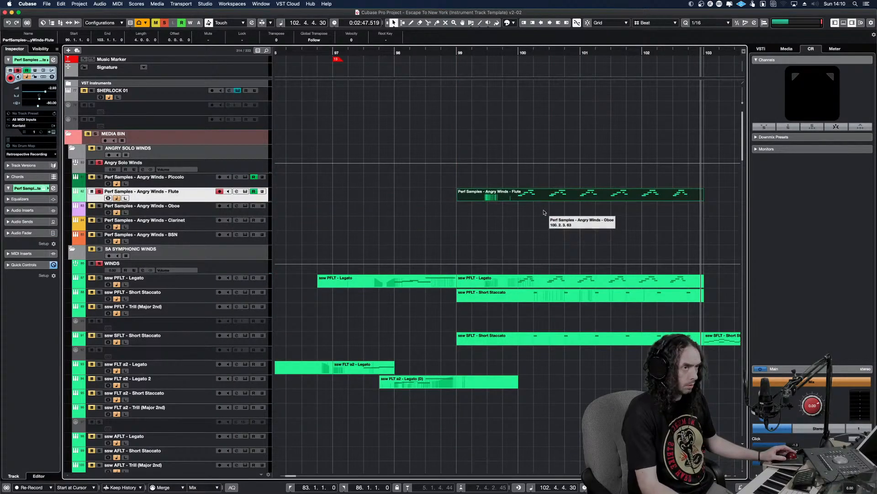
{"action": "left_click", "coordinate": [544, 211]}
{"action": "left_click", "coordinate": [554, 181]}
{"action": "key", "text": "alt+v"}
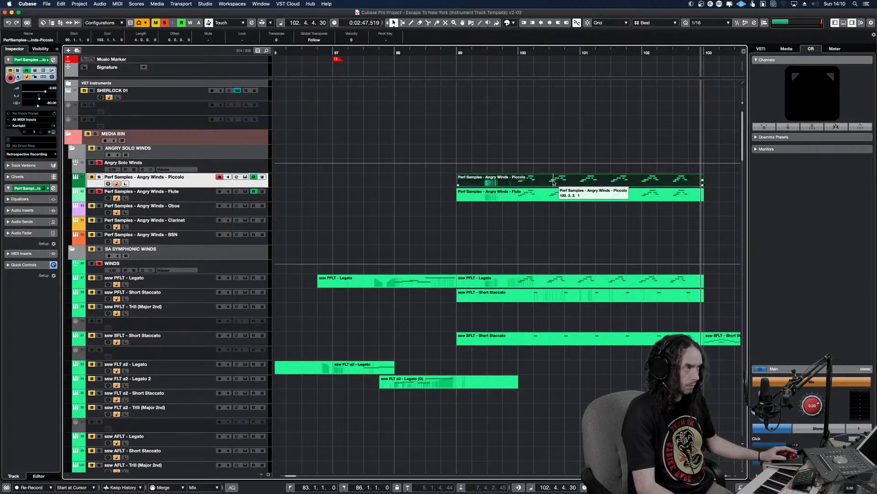
Listen to the copied piccolo part and redraw its modulation curve to climb close to maximum just after bar 100, closing the note editor
{"action": "key", "text": "l"}
{"action": "key", "text": "space"}
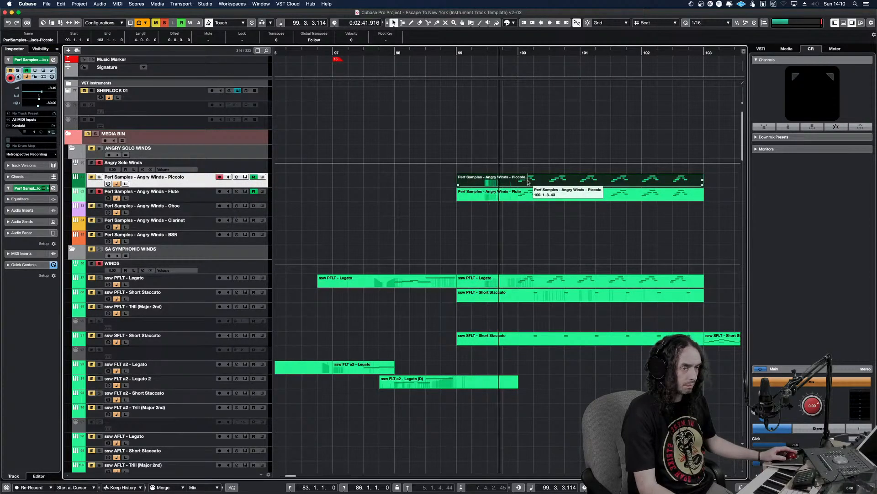
{"action": "left_click", "coordinate": [494, 196]}
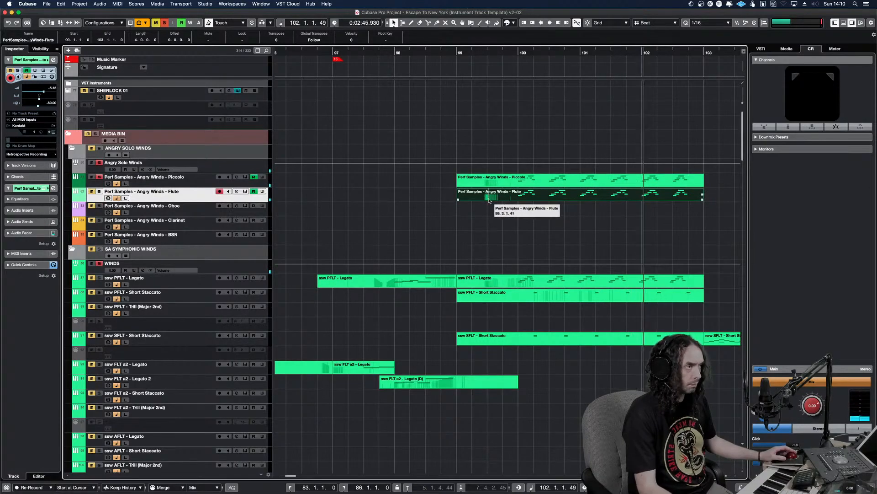
{"action": "left_click", "coordinate": [543, 180]}
{"action": "double_click", "coordinate": [544, 175]}
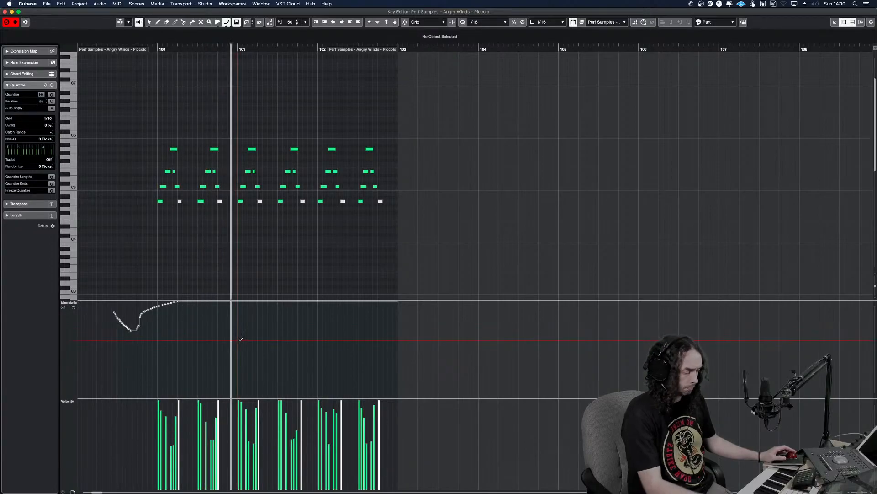
{"action": "key", "text": "Return"}
Solo the Angry Winds Flute together with the piccolo to hear the doubled run, and clear all solos to replay it in context
{"action": "left_click", "coordinate": [101, 193]}
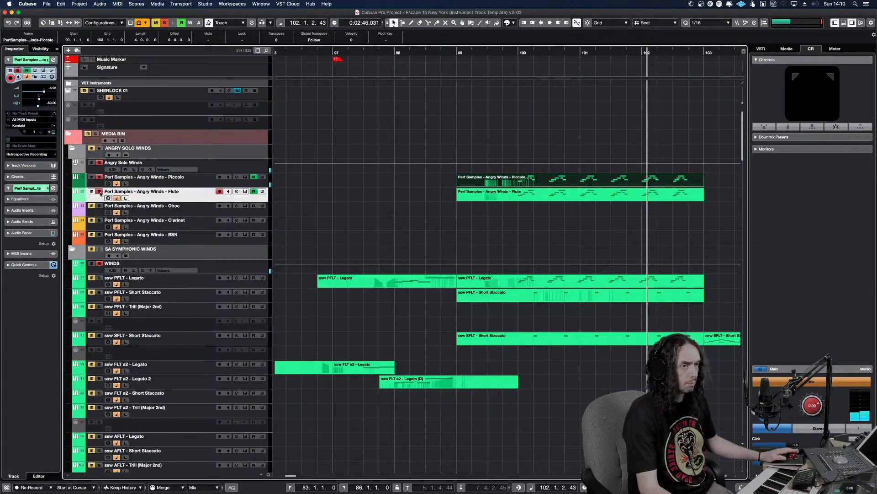
{"action": "left_click", "coordinate": [503, 184], "text": "alt+shift"}
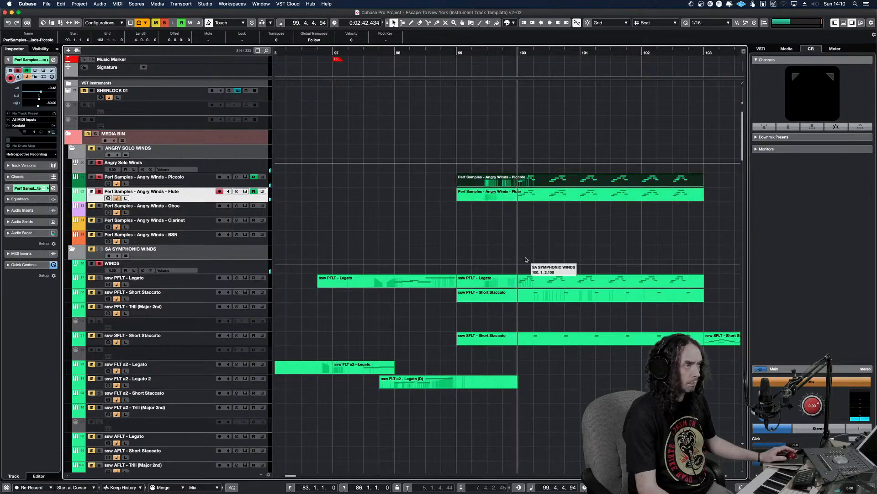
{"action": "left_click", "coordinate": [542, 196]}
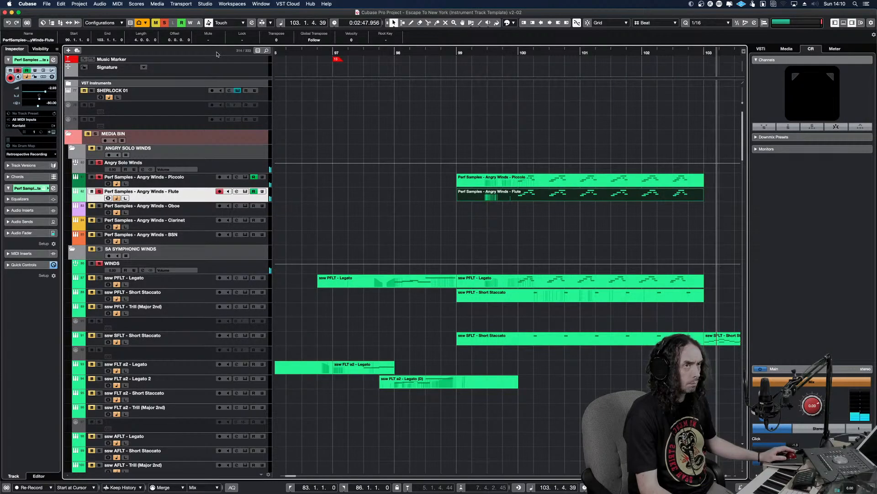
{"action": "left_click", "coordinate": [165, 25]}
{"action": "left_click", "coordinate": [458, 242], "text": "alt+shift"}
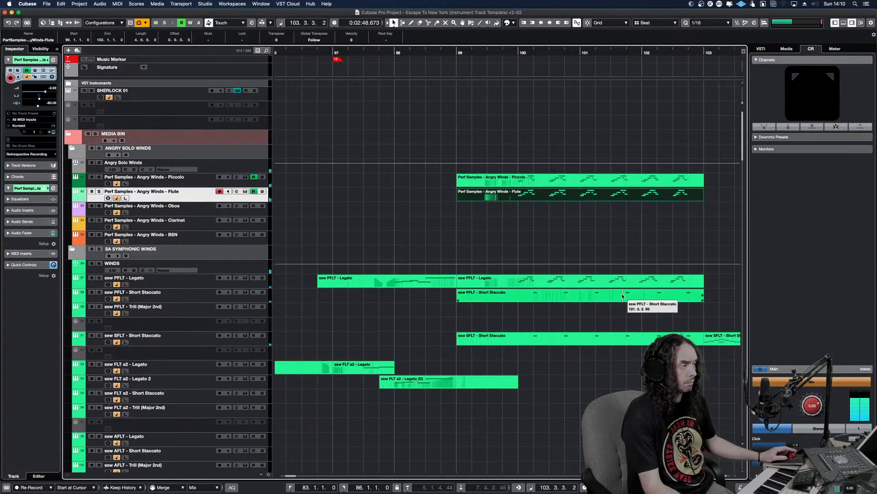
Listen on to bar 109 and again from bar 93 while reviewing the woodwind, brass and string tracks
{"action": "scroll", "coordinate": [637, 274], "scroll_direction": "down", "scroll_amount": 5}
{"action": "key", "text": "g"}
{"action": "key", "text": "g"}
{"action": "key", "text": "g"}
{"action": "key", "text": "g"}
{"action": "key", "text": "g"}
{"action": "key", "text": "g"}
{"action": "key", "text": "g"}
{"action": "key", "text": "g"}
{"action": "key", "text": "g"}
{"action": "key", "text": "g"}
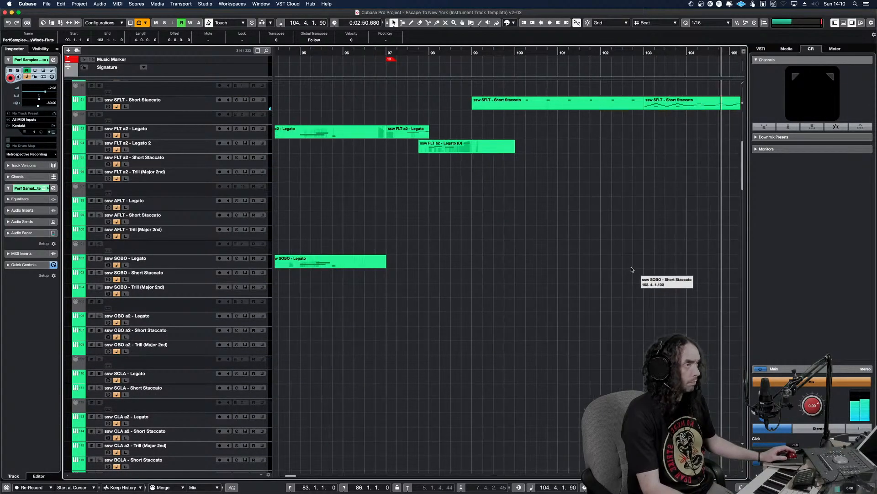
{"action": "key", "text": "g"}
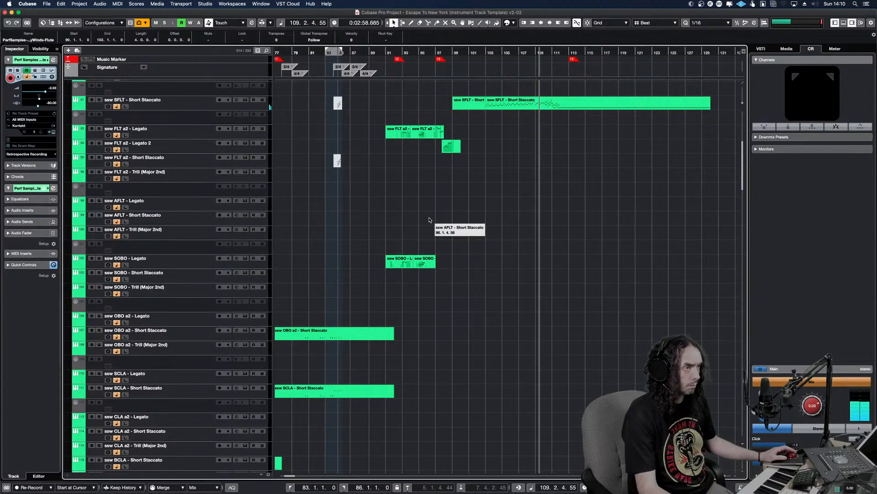
{"action": "left_click", "coordinate": [401, 229]}
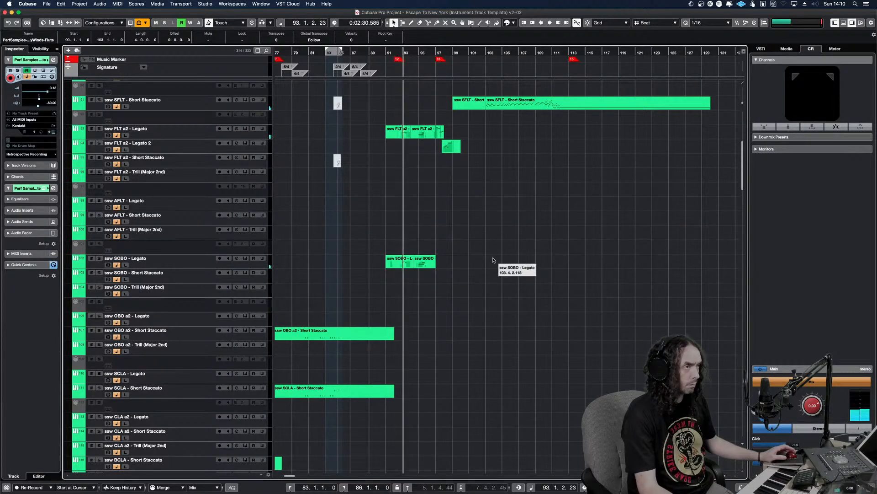
{"action": "scroll", "coordinate": [471, 245], "scroll_direction": "down", "scroll_amount": 10}
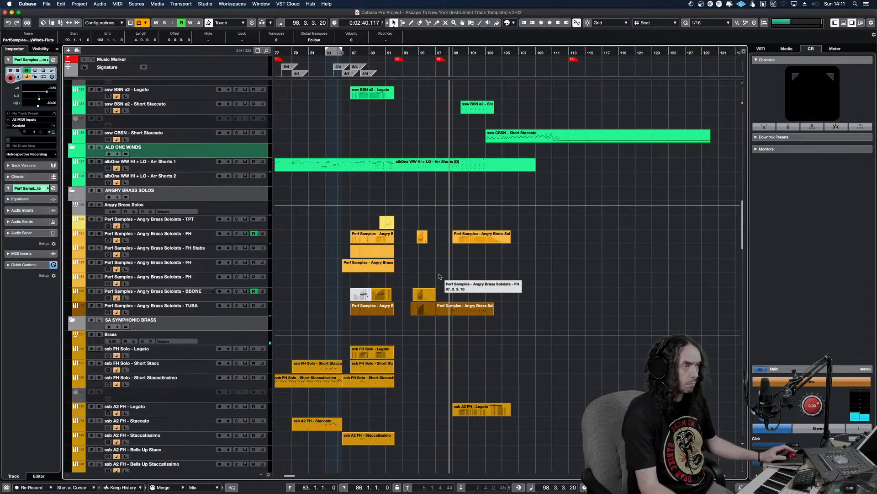
{"action": "scroll", "coordinate": [432, 275], "scroll_direction": "down", "scroll_amount": 20}
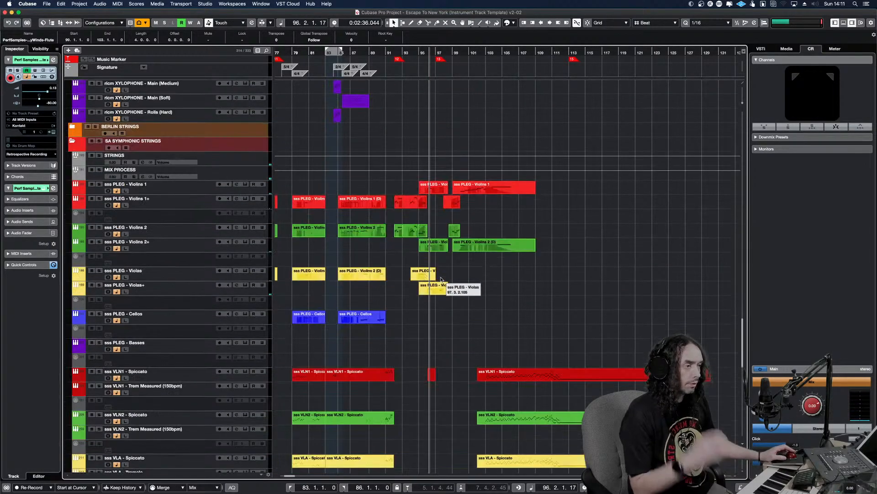
Solo the sss PLEG - Violins 1 track and listen to its legato line from bar 95 into bar 97
{"action": "left_click", "coordinate": [425, 193], "text": "alt+shift"}
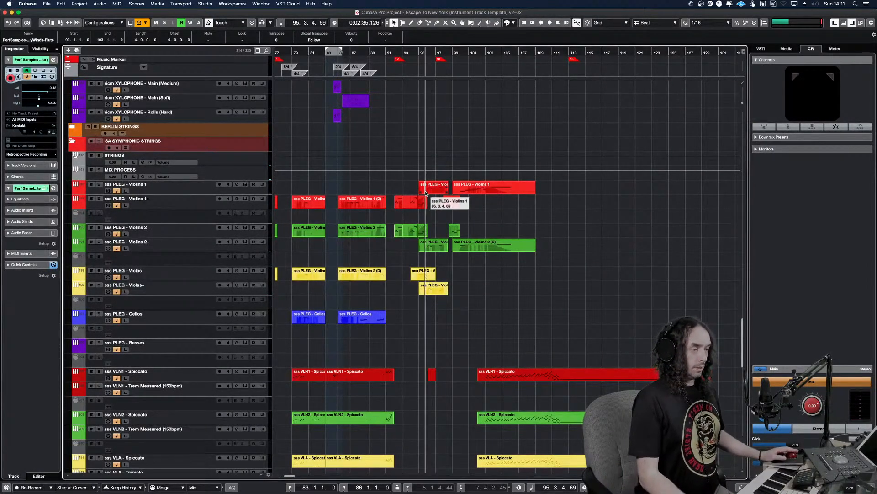
{"action": "key", "text": "h"}
{"action": "key", "text": "h"}
{"action": "key", "text": "h"}
{"action": "key", "text": "h"}
{"action": "key", "text": "h"}
{"action": "key", "text": "h"}
{"action": "key", "text": "h"}
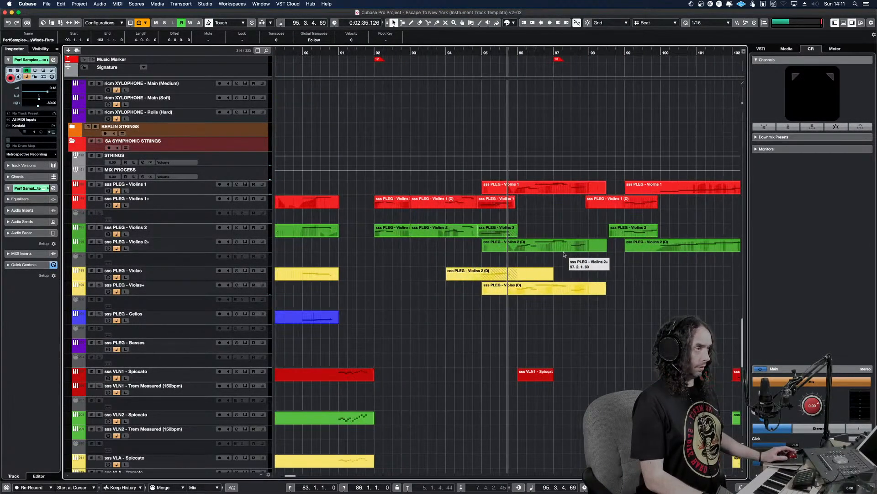
{"action": "key", "text": "space"}
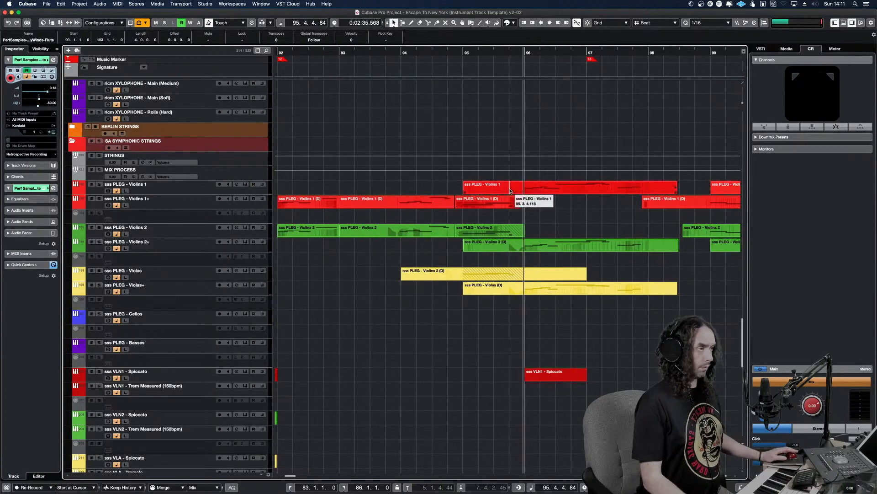
{"action": "left_click", "coordinate": [514, 188]}
{"action": "key", "text": "s"}
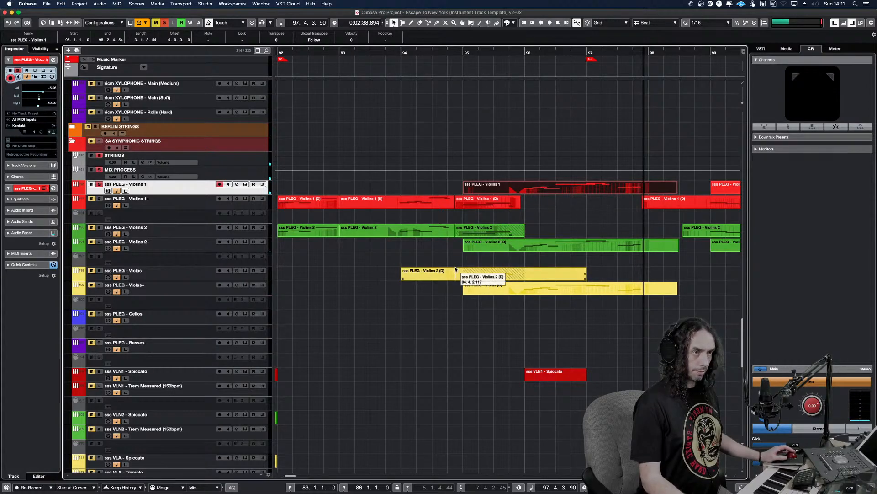
Copy the Violins 1 part at bar 95 onto the Solos of the Sea - Solo Violin B track and listen to it soloed
{"action": "scroll", "coordinate": [456, 270], "scroll_direction": "down", "scroll_amount": 5}
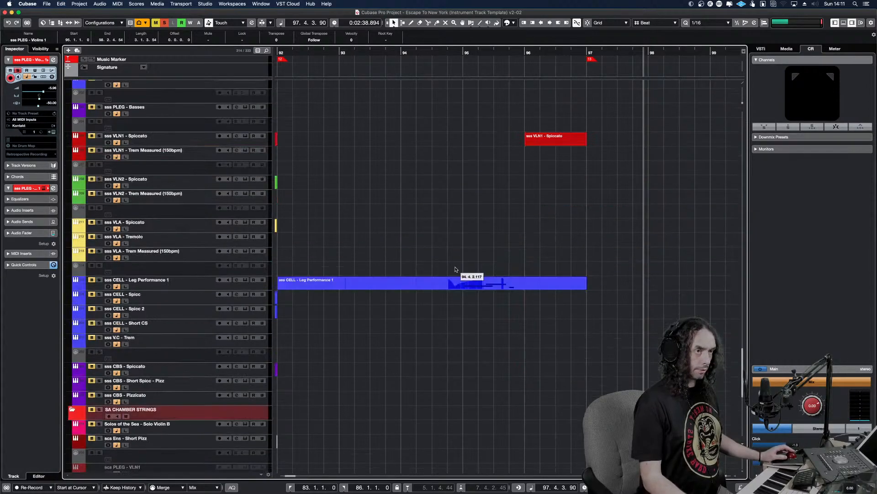
{"action": "left_click", "coordinate": [263, 433]}
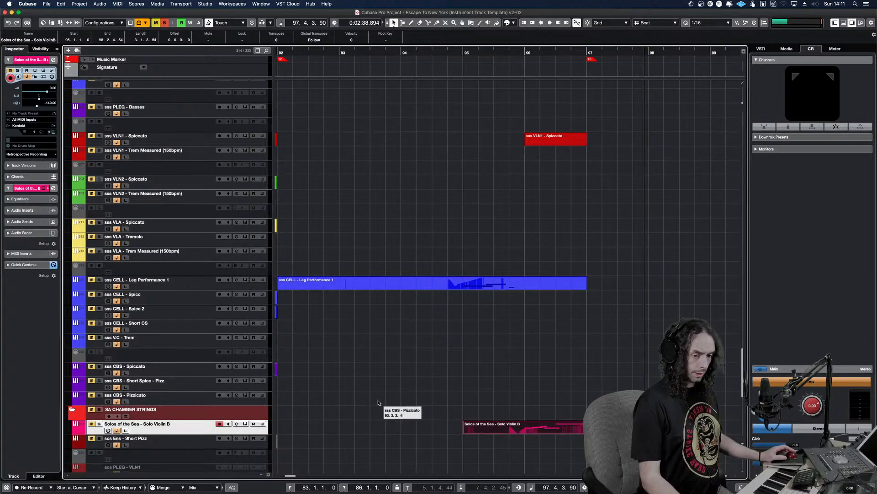
{"action": "left_click", "coordinate": [494, 396]}
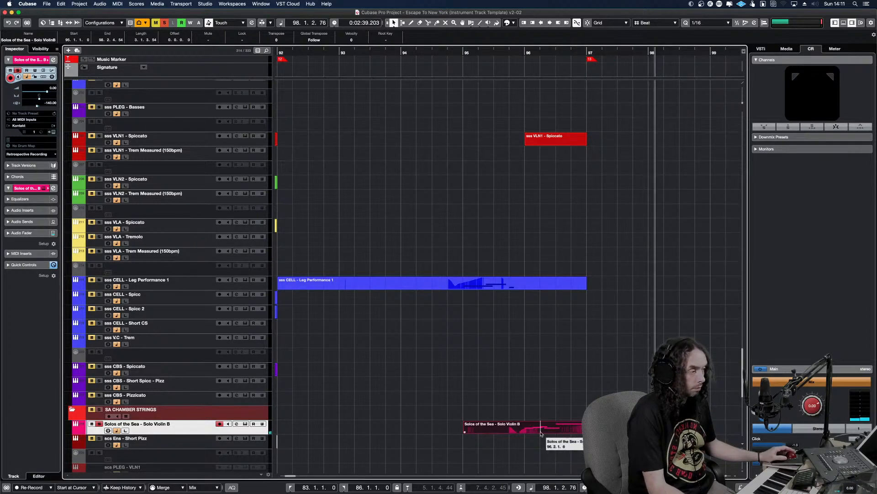
In the Solo Violin B part, extend the note on beat 3 of bar 97 to overlap the last note and lower the last note's velocity
{"action": "double_click", "coordinate": [618, 428]}
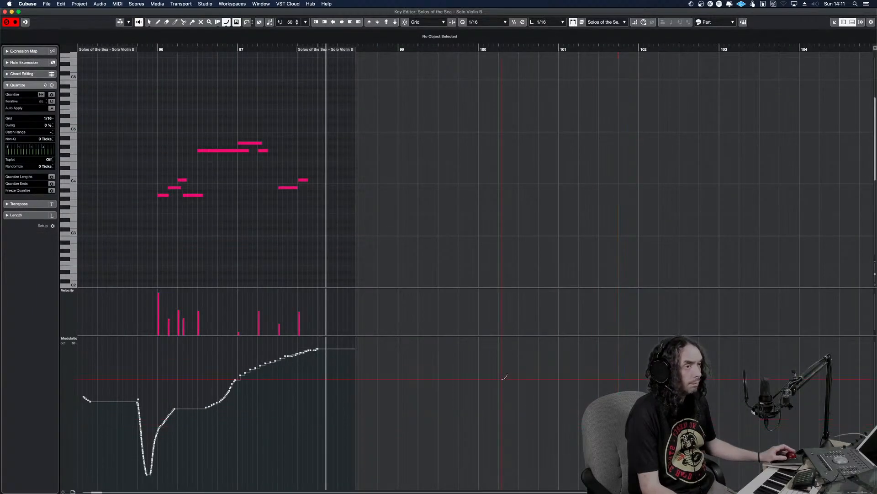
{"action": "right_click", "coordinate": [274, 231]}
{"action": "left_click", "coordinate": [275, 233]}
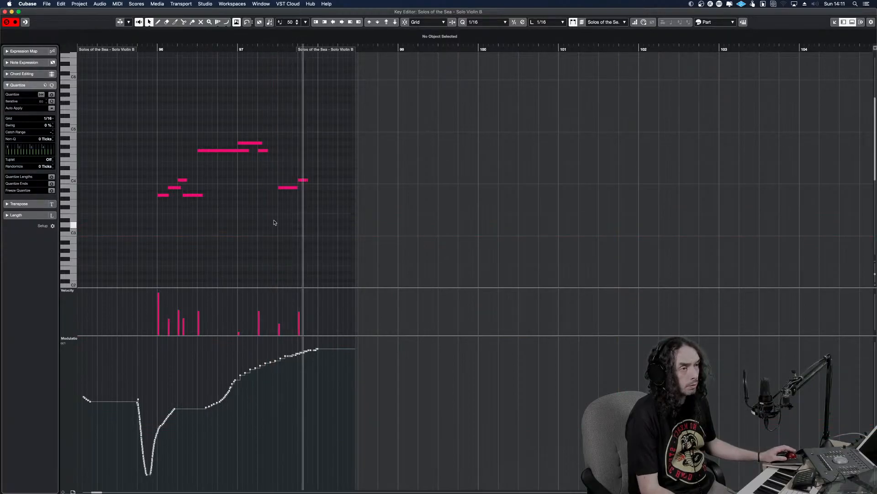
{"action": "left_click", "coordinate": [296, 187]}
{"action": "key", "text": "space"}
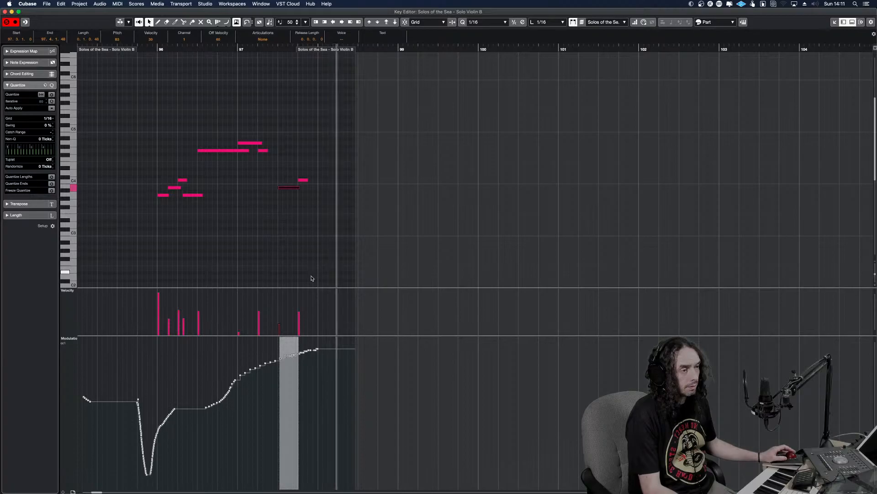
{"action": "key", "text": "space"}
{"action": "key", "text": "space"}
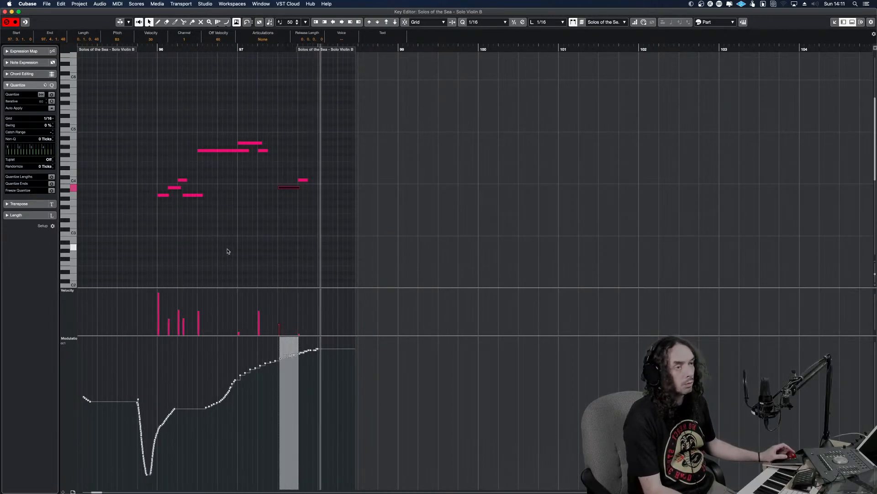
Try all notes of the Solo Violin B part one octave higher and play the line
{"action": "left_click_drag", "start_coordinate": [357, 234], "coordinate": [99, 152]}
{"action": "left_click_drag", "start_coordinate": [149, 122], "coordinate": [341, 235]}
{"action": "key", "text": "super+a"}
{"action": "key", "text": "shift+Up"}
{"action": "left_click_drag", "start_coordinate": [168, 224], "coordinate": [144, 218]}
{"action": "key", "text": "space"}
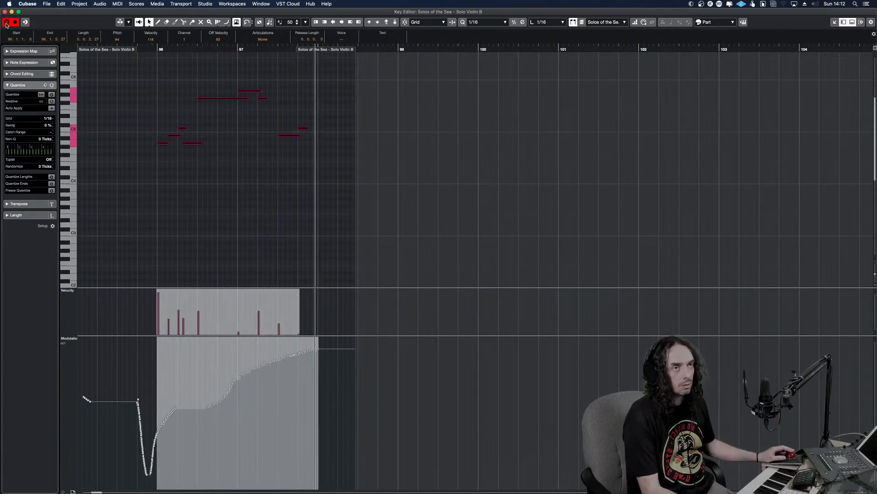
Listen to the Solo Violin B line soloed and in the full mix up to bar 98
{"action": "left_click", "coordinate": [125, 118]}
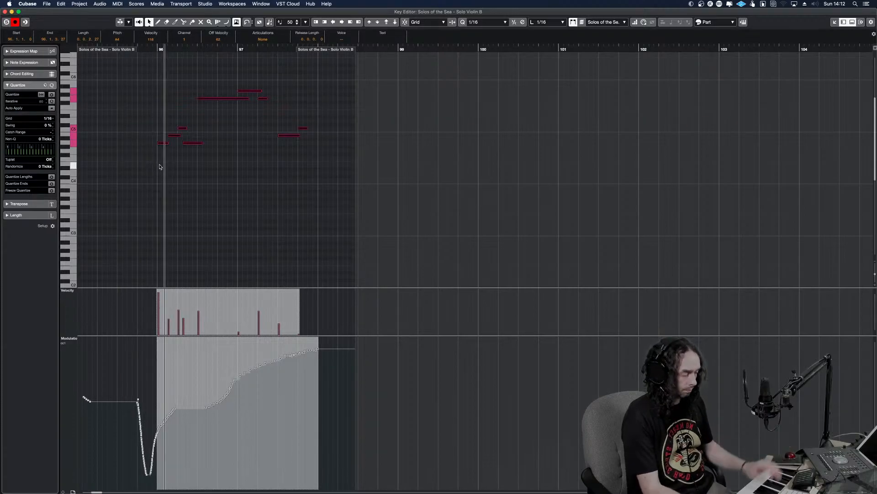
{"action": "key", "text": "Escape"}
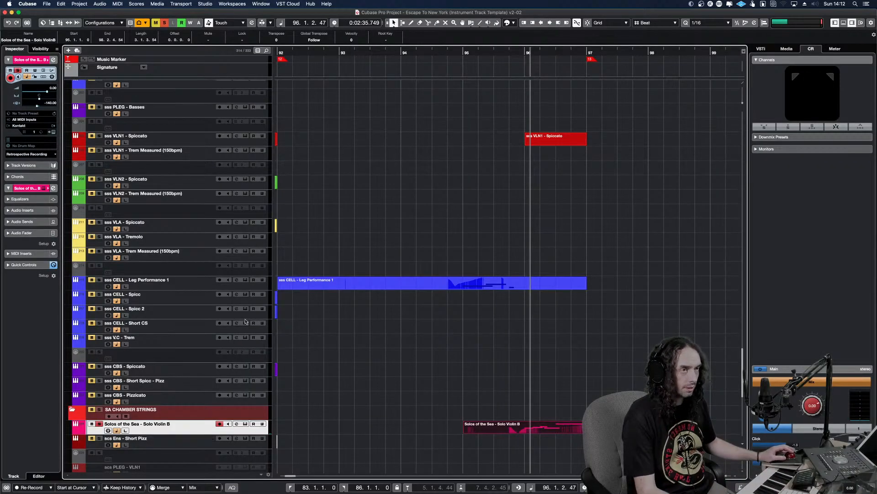
{"action": "left_click", "coordinate": [466, 324]}
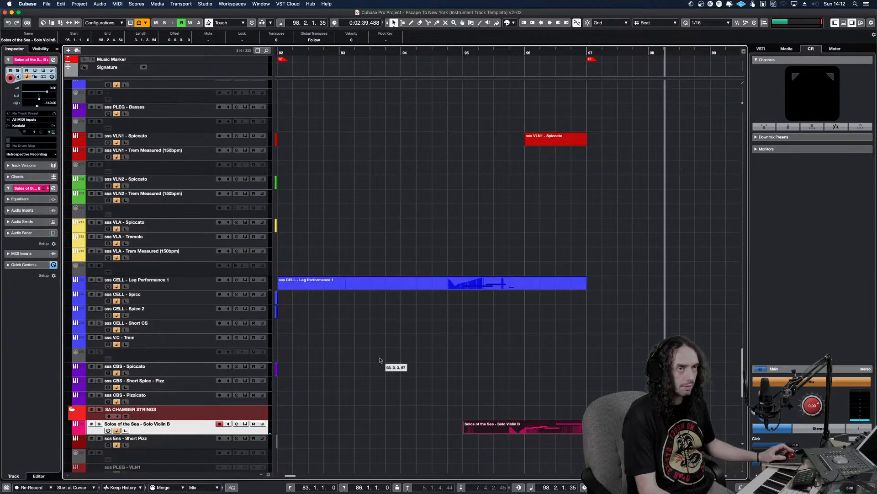
In the Solo Violin B part, draw a rising modulation curve into bar 96 and delete the modulation points after it
{"action": "double_click", "coordinate": [551, 423]}
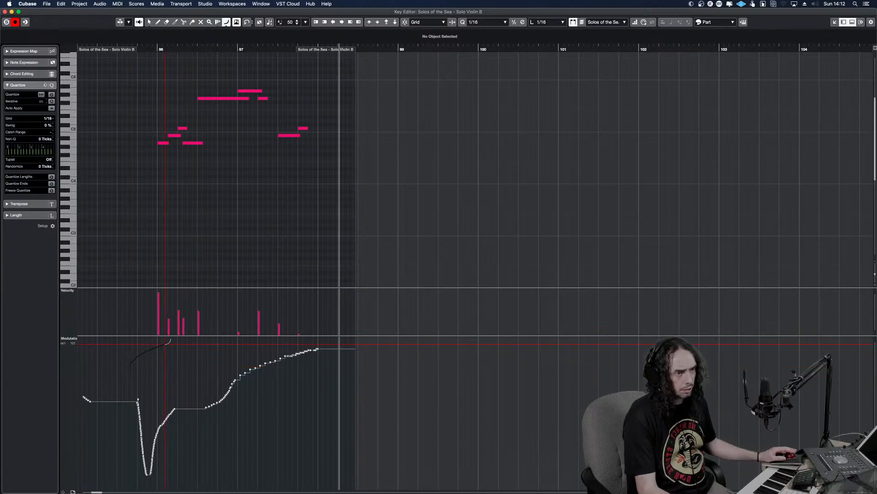
{"action": "left_click_drag", "start_coordinate": [135, 45], "coordinate": [126, 46]}
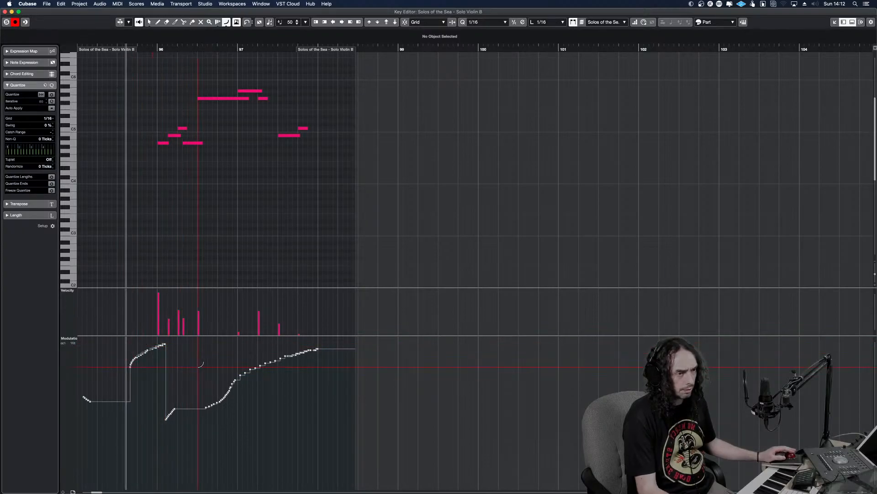
{"action": "left_click_drag", "start_coordinate": [330, 432], "coordinate": [163, 360]}
{"action": "key", "text": "Delete"}
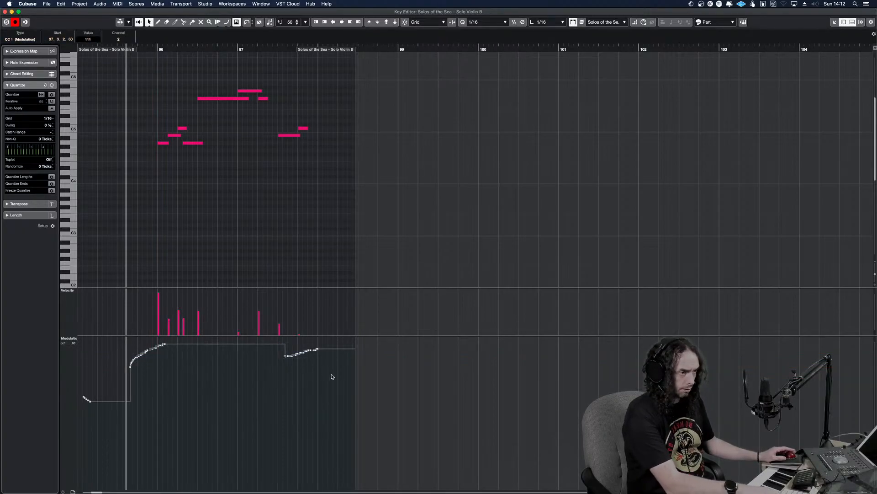
{"action": "left_click_drag", "start_coordinate": [263, 349], "coordinate": [263, 350]}
{"action": "key", "text": "Delete"}
{"action": "key", "text": "space"}
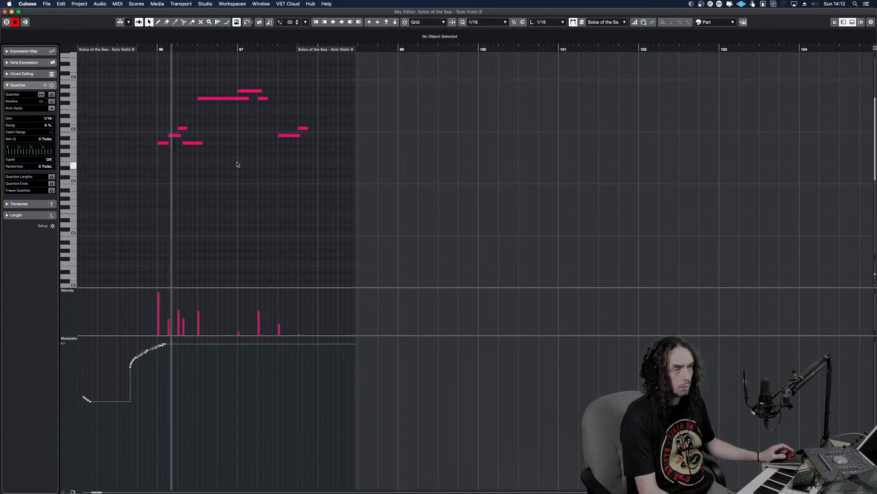
Transpose all Solo Violin B notes down one octave and listen to the phrase from bar 95
{"action": "left_click_drag", "start_coordinate": [338, 163], "coordinate": [154, 78]}
{"action": "key", "text": "shift+Down"}
{"action": "key", "text": "space"}
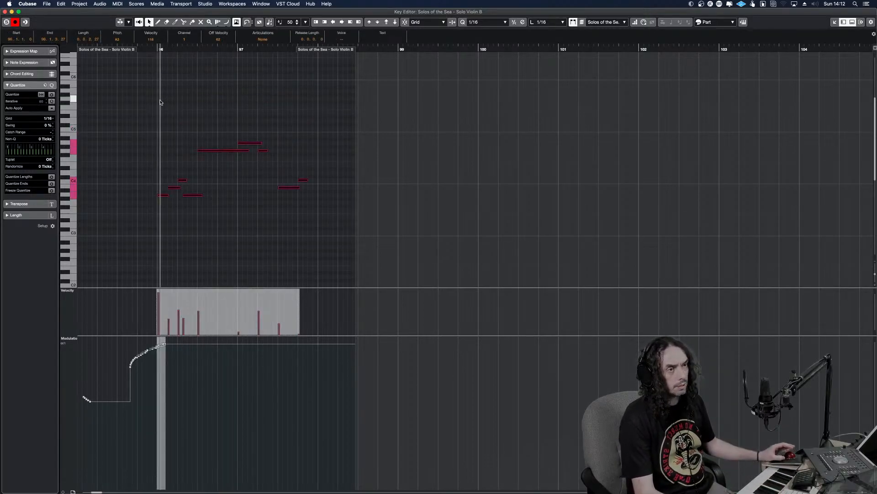
{"action": "left_click", "coordinate": [102, 81]}
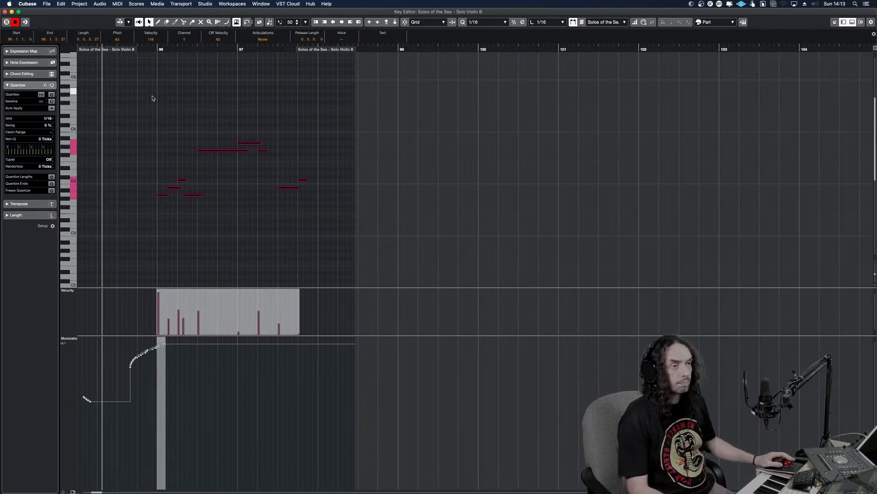
{"action": "key", "text": "space"}
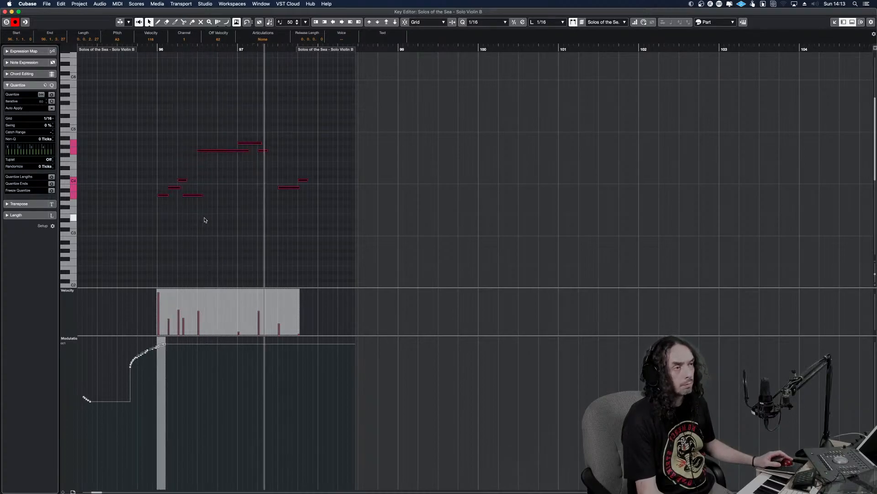
Return to the project window and listen on to bar 103 while looking over the chamber strings tracks
{"action": "key", "text": "Return"}
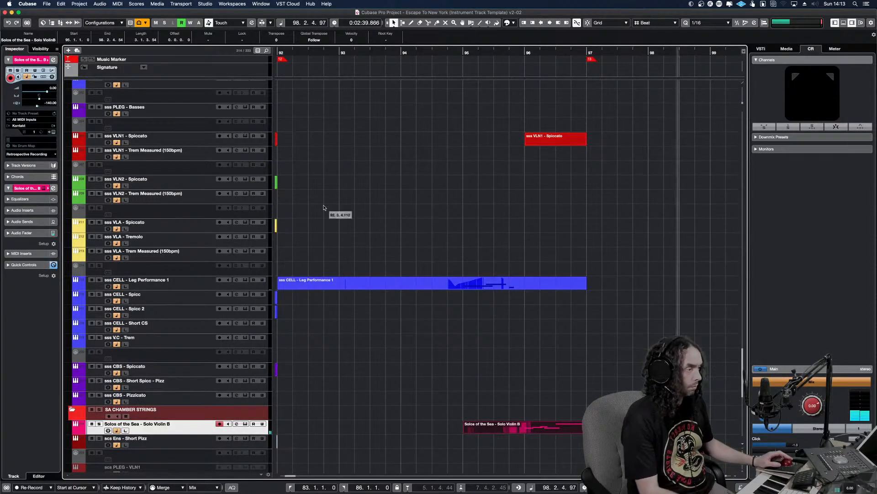
{"action": "key", "text": "g"}
{"action": "key", "text": "g"}
{"action": "key", "text": "g"}
{"action": "key", "text": "g"}
{"action": "key", "text": "g"}
{"action": "key", "text": "g"}
{"action": "key", "text": "g"}
{"action": "key", "text": "g"}
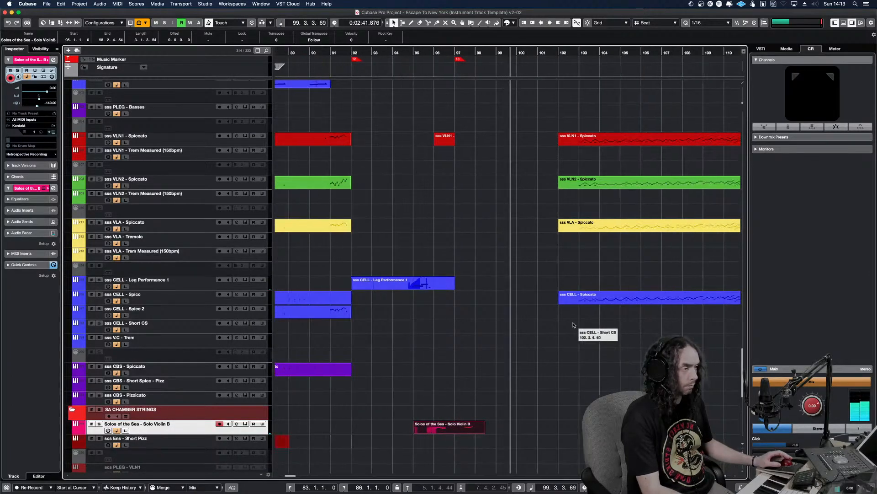
{"action": "scroll", "coordinate": [533, 316], "scroll_direction": "down", "scroll_amount": 8}
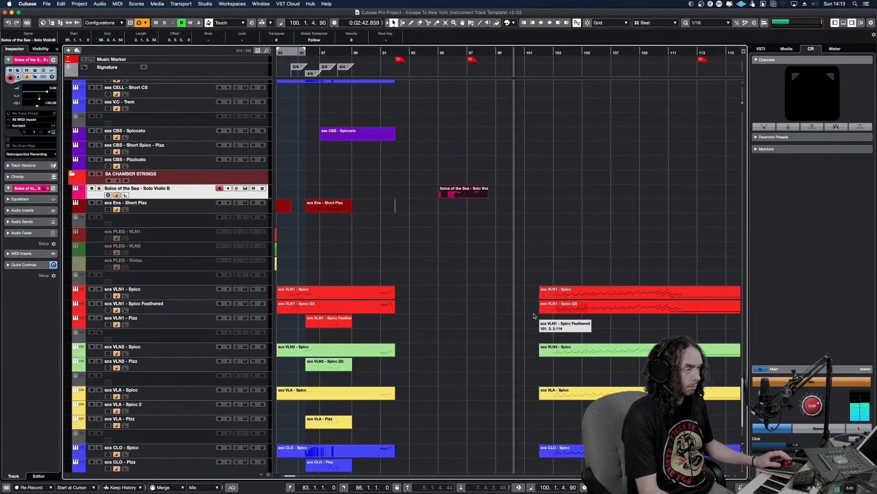
{"action": "left_click", "coordinate": [502, 236]}
{"action": "key", "text": "Up"}
{"action": "key", "text": "Up"}
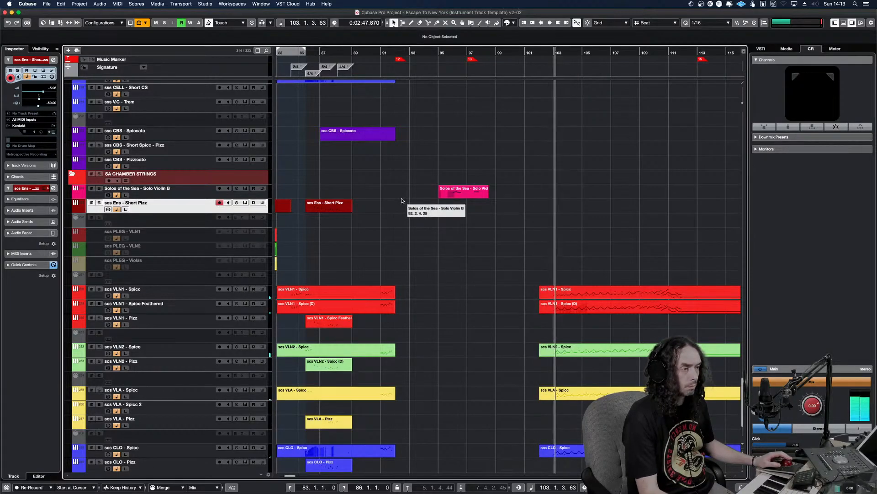
Replay the passage from bar 93 into bar 95 and save the project
{"action": "left_click", "coordinate": [420, 215]}
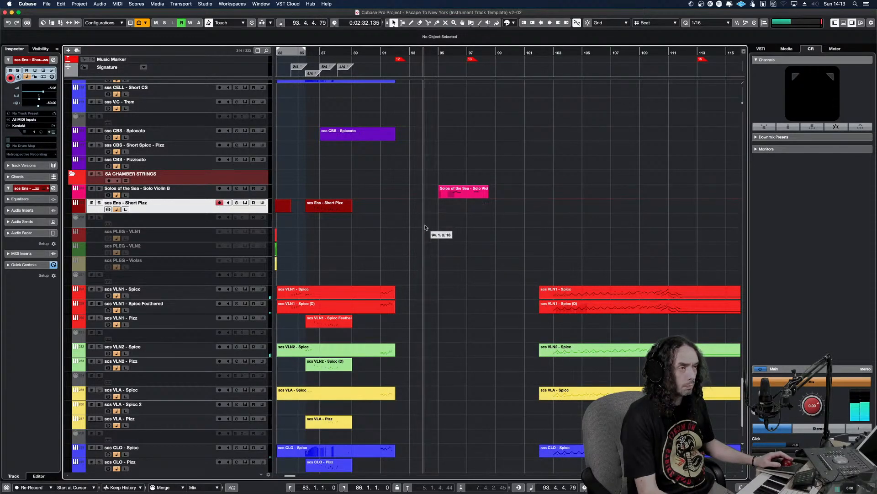
{"action": "scroll", "coordinate": [421, 214], "scroll_direction": "up", "scroll_amount": 5}
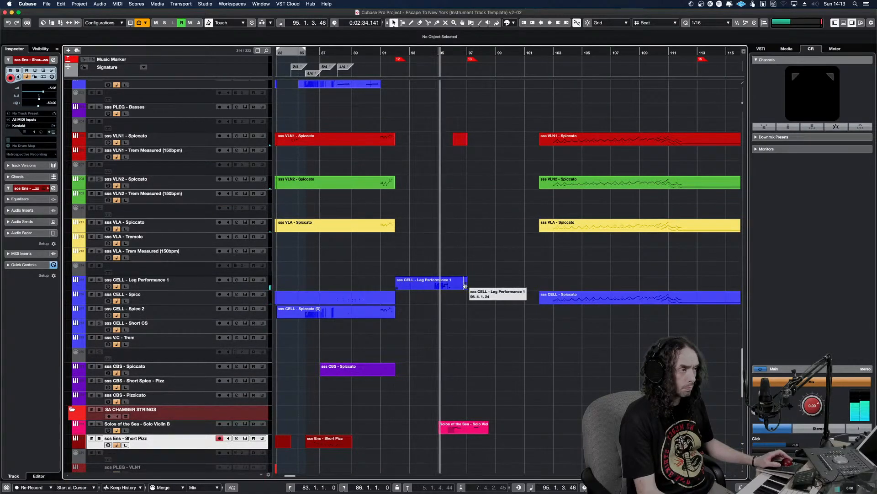
{"action": "key", "text": "KP_Subtract"}
{"action": "key", "text": "super+s"}
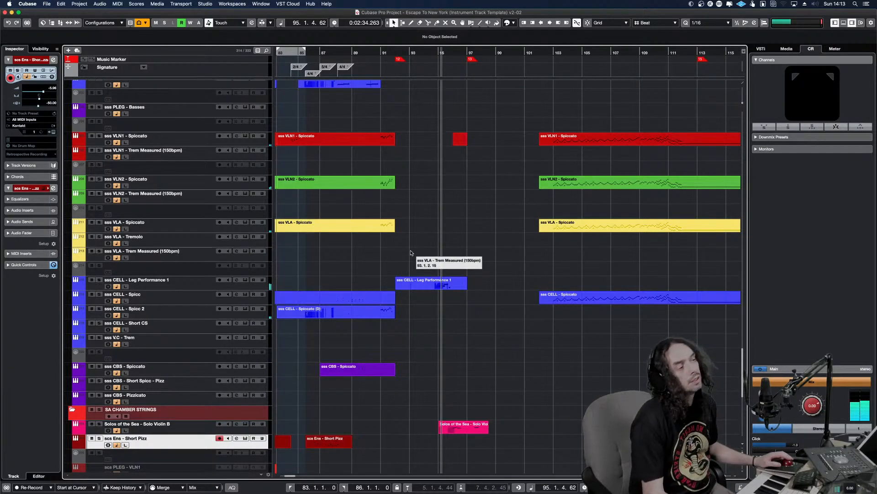
Copy the sss PLEG - Violins 1+ parts starting at bar 92 onto the Solos of the Sea - Solo Violin B track
{"action": "scroll", "coordinate": [402, 243], "scroll_direction": "up", "scroll_amount": 5}
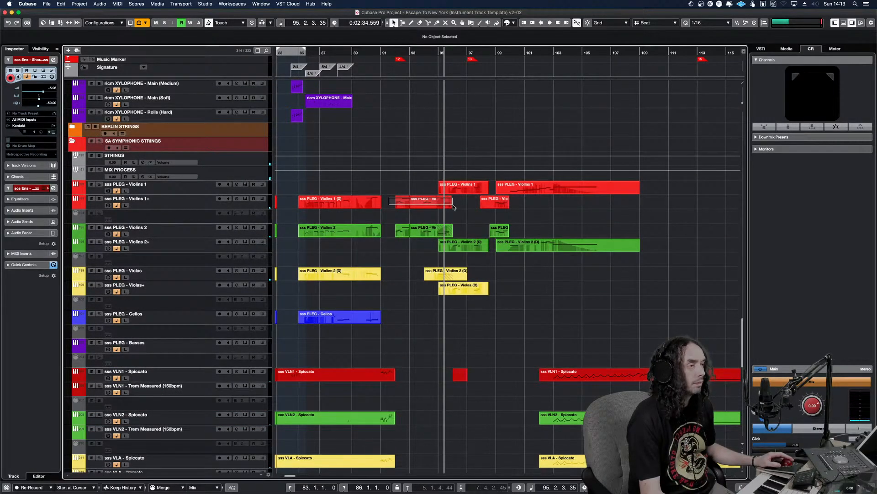
{"action": "left_click_drag", "start_coordinate": [453, 205], "coordinate": [453, 205]}
{"action": "key", "text": "shift+h"}
{"action": "key", "text": "shift+h"}
{"action": "key", "text": "shift+h"}
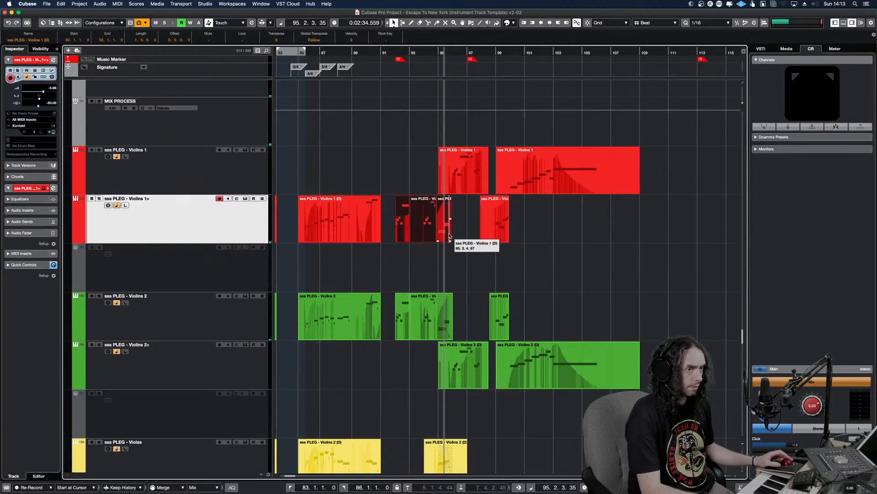
{"action": "left_click", "coordinate": [392, 236], "text": "alt+shift"}
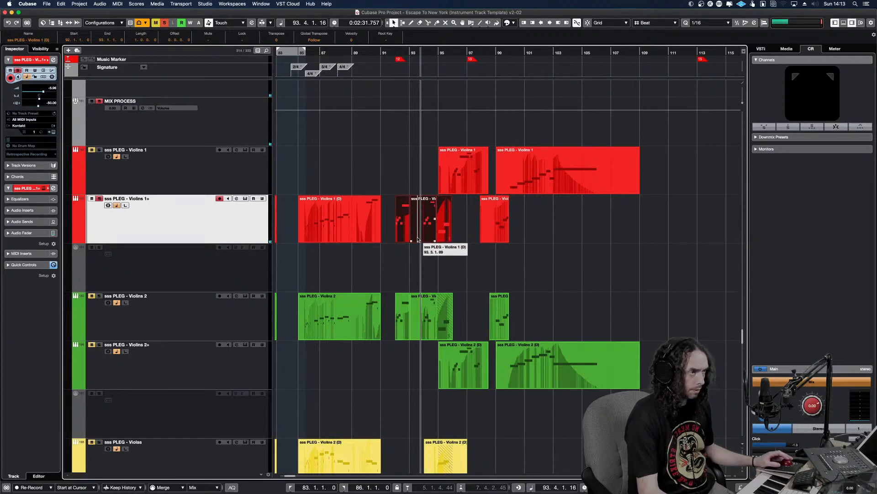
{"action": "scroll", "coordinate": [417, 239], "scroll_direction": "down", "scroll_amount": 20}
{"action": "scroll", "coordinate": [417, 239], "scroll_direction": "up", "scroll_amount": 10}
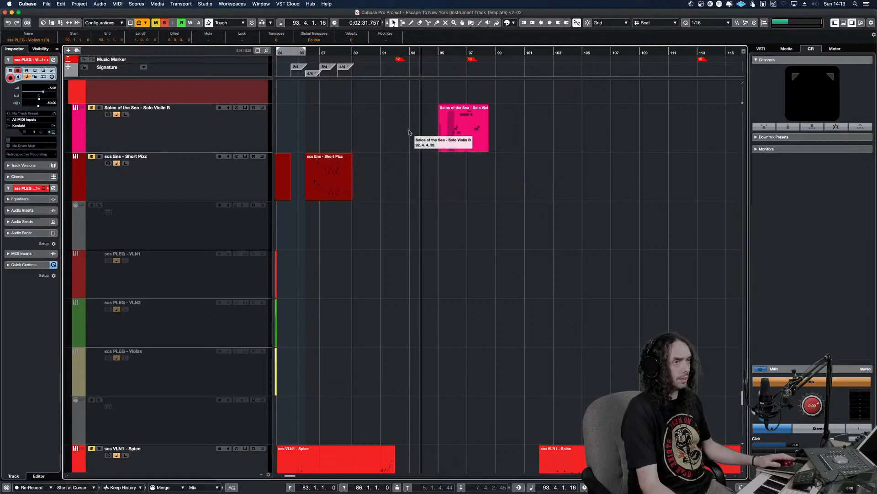
{"action": "left_click", "coordinate": [410, 133]}
{"action": "left_click_drag", "start_coordinate": [409, 133], "coordinate": [408, 139]}
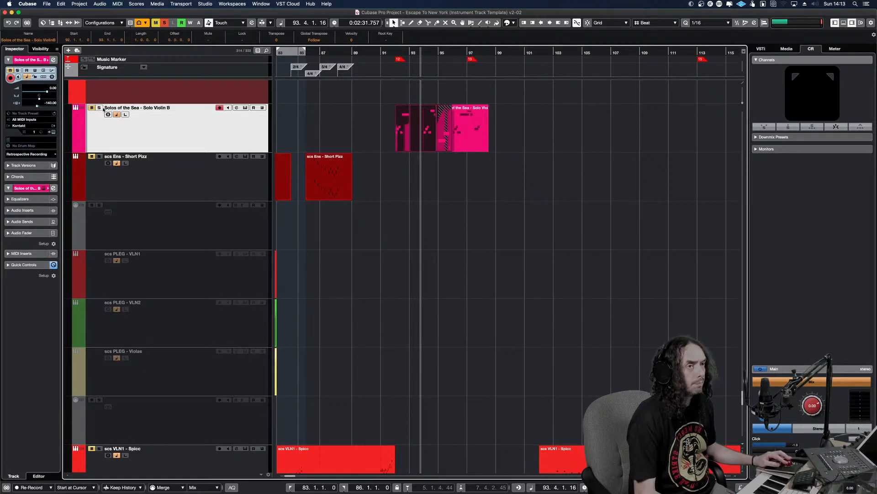
Solo the Solo Violin B track and listen to its parts from bar 92 through bar 98
{"action": "left_click_drag", "start_coordinate": [404, 134], "coordinate": [358, 147]}
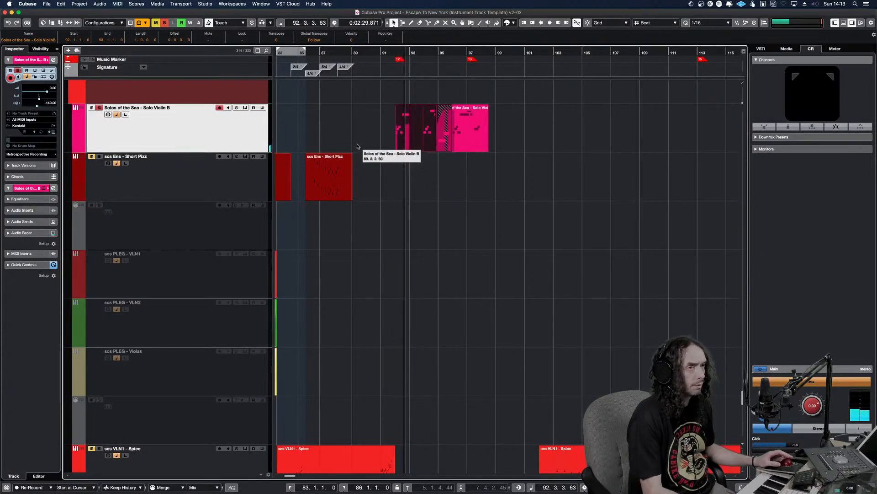
{"action": "key", "text": "space"}
{"action": "key", "text": "space"}
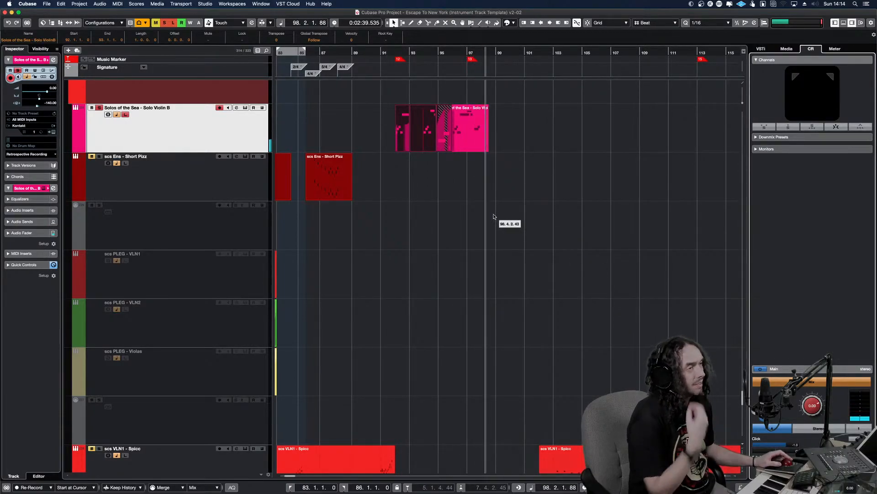
{"action": "left_click", "coordinate": [398, 128]}
{"action": "key", "text": "space"}
{"action": "key", "text": "space"}
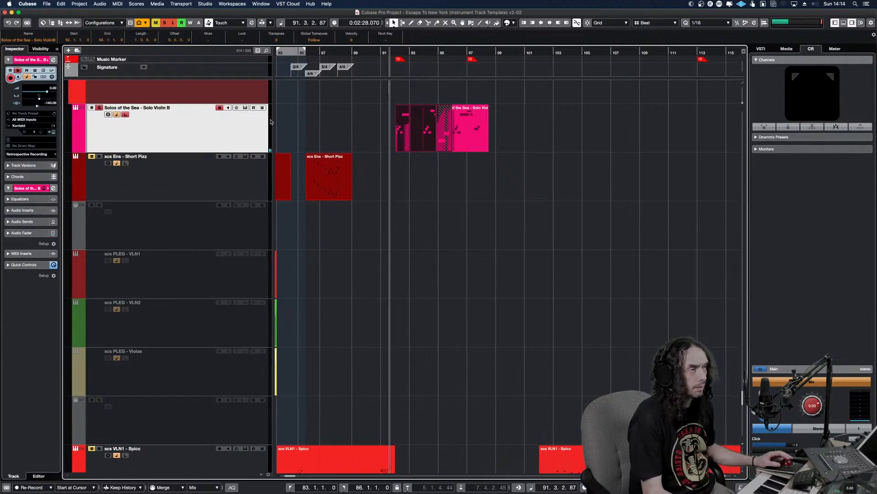
Open the Solo Violin B parts at bars 95 and 92 in the Key Editor and check their notes during playback
{"action": "left_click", "coordinate": [467, 141]}
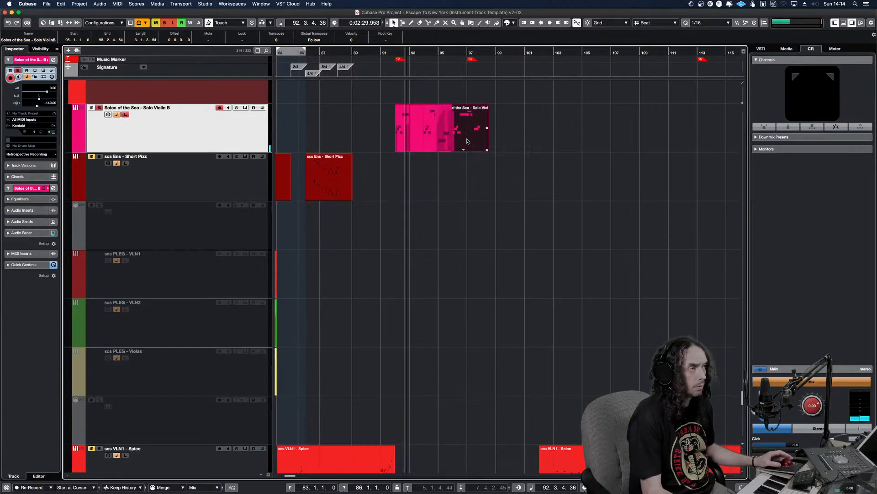
{"action": "double_click", "coordinate": [467, 141]}
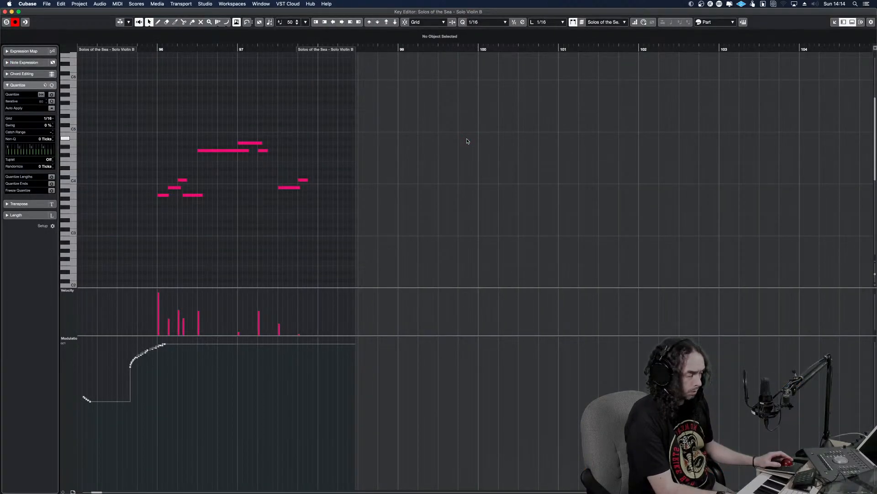
{"action": "key", "text": "Return"}
{"action": "left_click", "coordinate": [406, 136]}
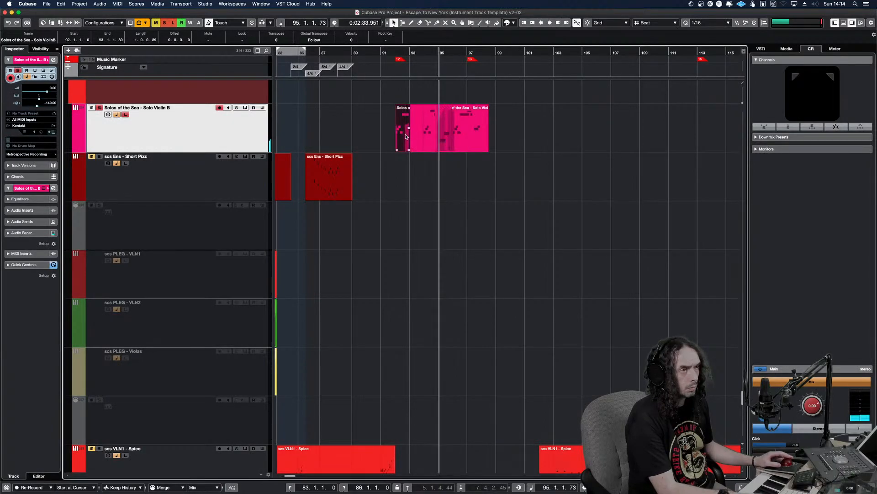
{"action": "double_click", "coordinate": [406, 137]}
{"action": "key", "text": "Return"}
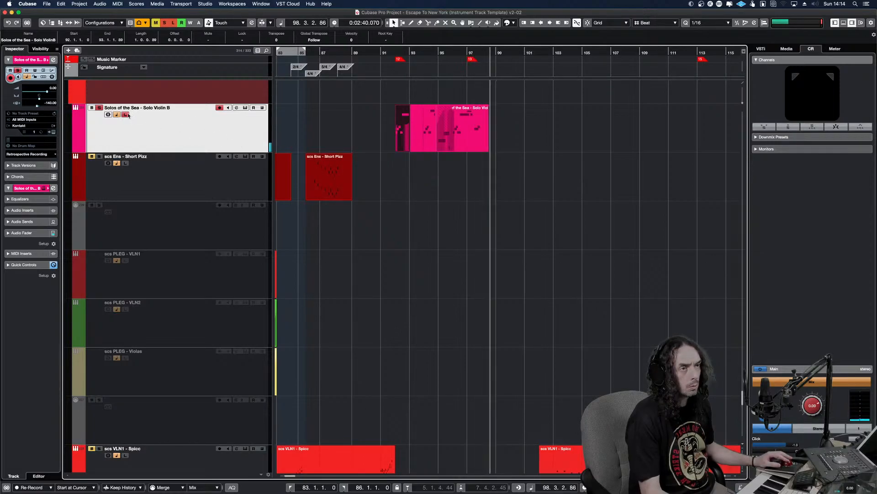
Play the solo violin passage in the full mix on to bar 103 while reviewing the string, percussion and brass tracks
{"action": "left_click", "coordinate": [375, 136]}
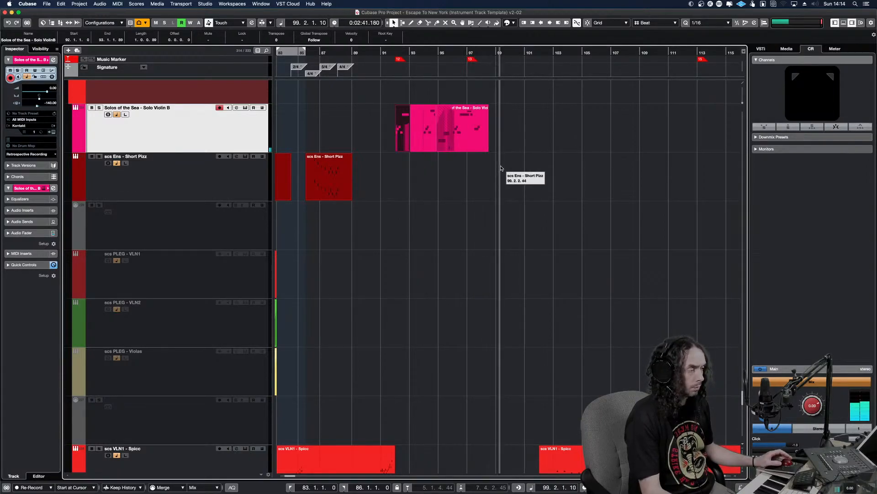
{"action": "key", "text": "g"}
{"action": "key", "text": "g"}
{"action": "key", "text": "g"}
{"action": "key", "text": "g"}
{"action": "key", "text": "g"}
{"action": "key", "text": "g"}
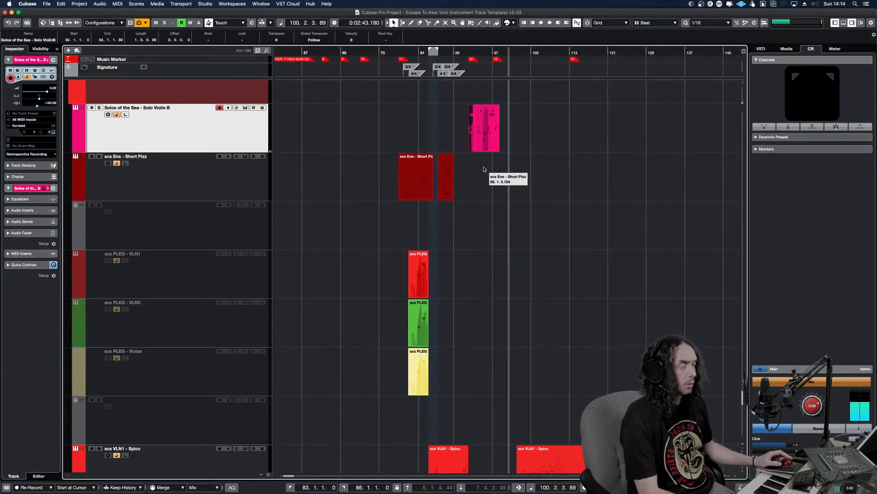
{"action": "key", "text": "shift+g"}
{"action": "key", "text": "shift+g"}
{"action": "key", "text": "shift+g"}
{"action": "key", "text": "shift+g"}
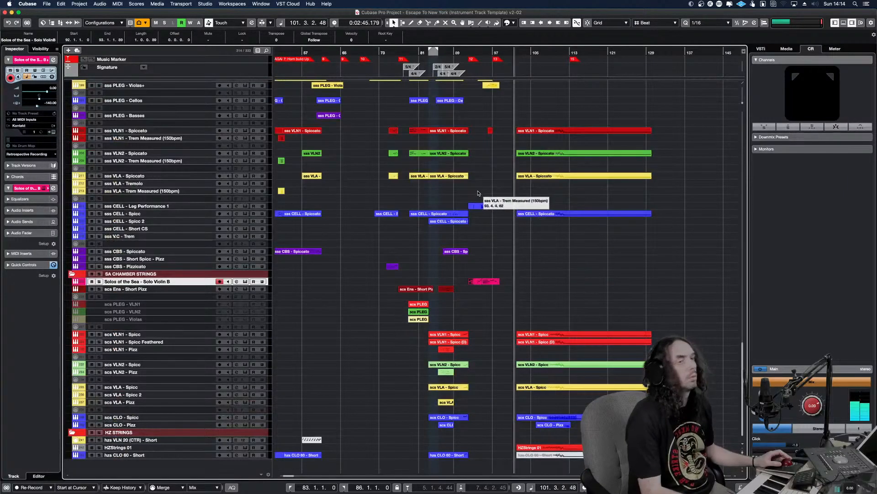
{"action": "key", "text": "shift+g"}
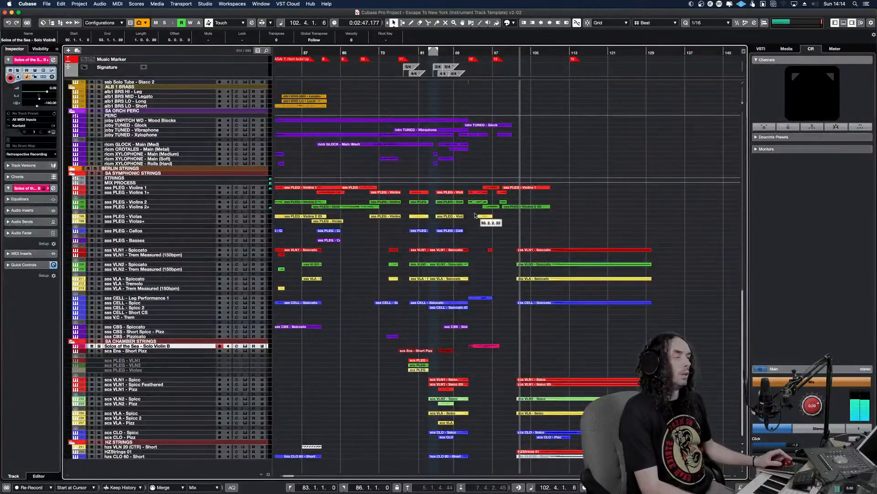
{"action": "scroll", "coordinate": [439, 224], "scroll_direction": "up", "scroll_amount": 5}
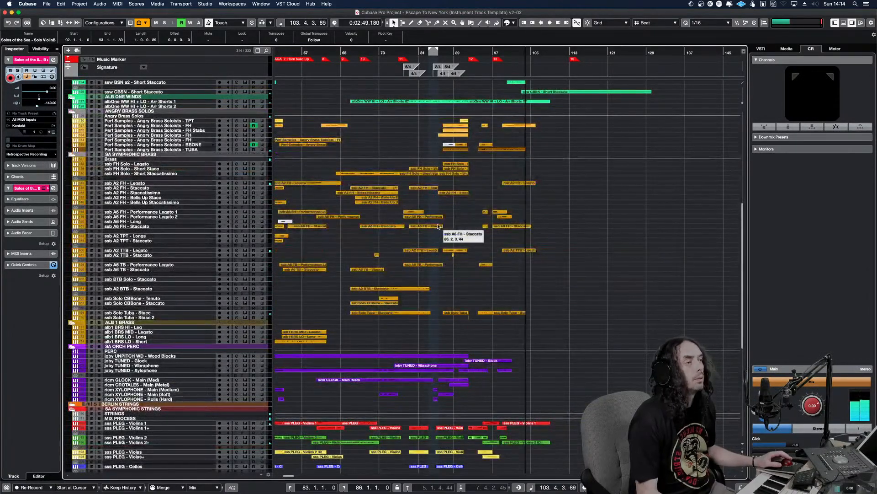
Restart playback from the track start at about bar 4 and focus the view on the opening bars
{"action": "scroll", "coordinate": [440, 226], "scroll_direction": "up", "scroll_amount": 6}
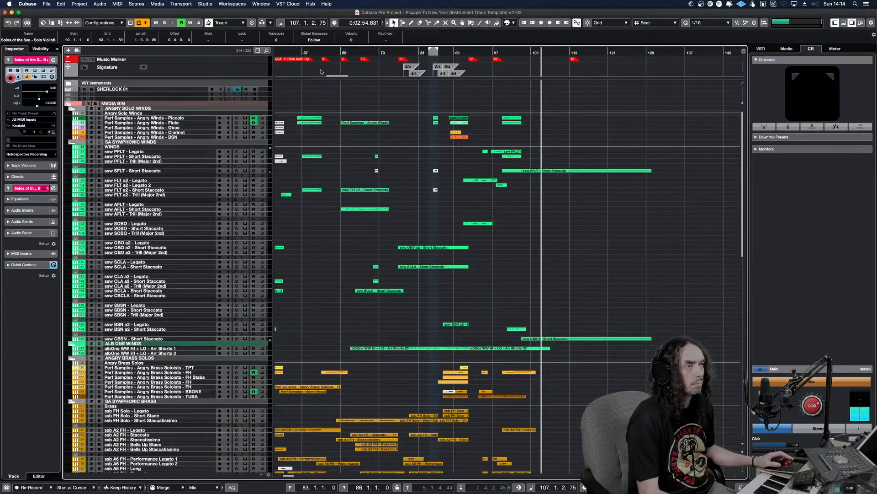
{"action": "left_click_drag", "start_coordinate": [294, 53], "coordinate": [293, 74]}
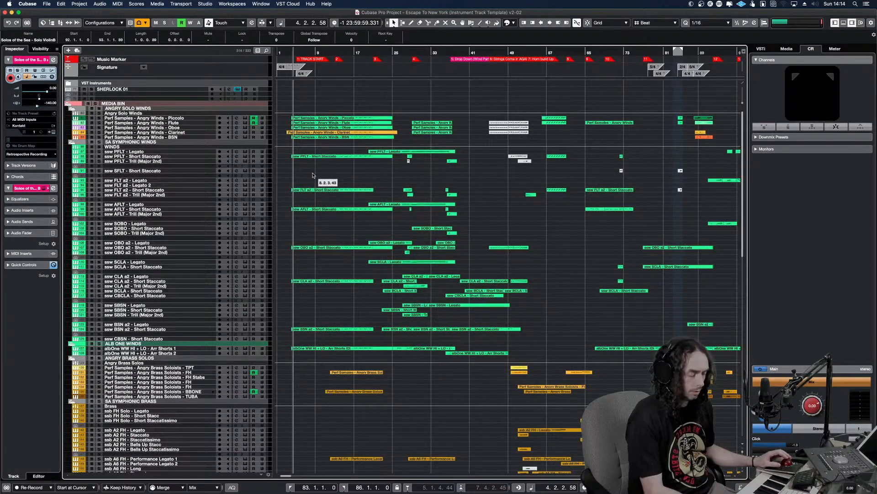
{"action": "key", "text": "h"}
{"action": "key", "text": "h"}
{"action": "key", "text": "h"}
{"action": "key", "text": "h"}
{"action": "key", "text": "h"}
{"action": "key", "text": "h"}
{"action": "key", "text": "h"}
{"action": "key", "text": "h"}
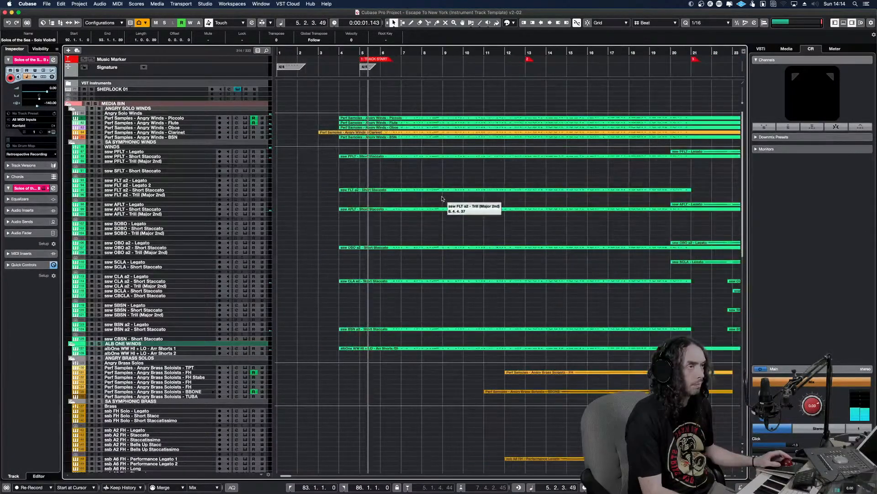
Solo the five Angry Winds tracks, the ssw Short Staccato tracks with opening parts, and albOne WW HI + LO - Arr Shorts 1
{"action": "left_click_drag", "start_coordinate": [436, 142], "coordinate": [395, 109]}
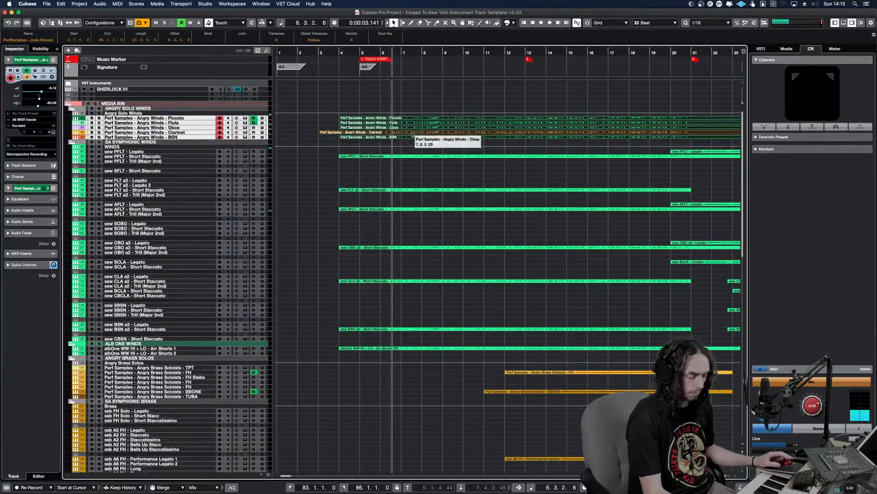
{"action": "key", "text": "s"}
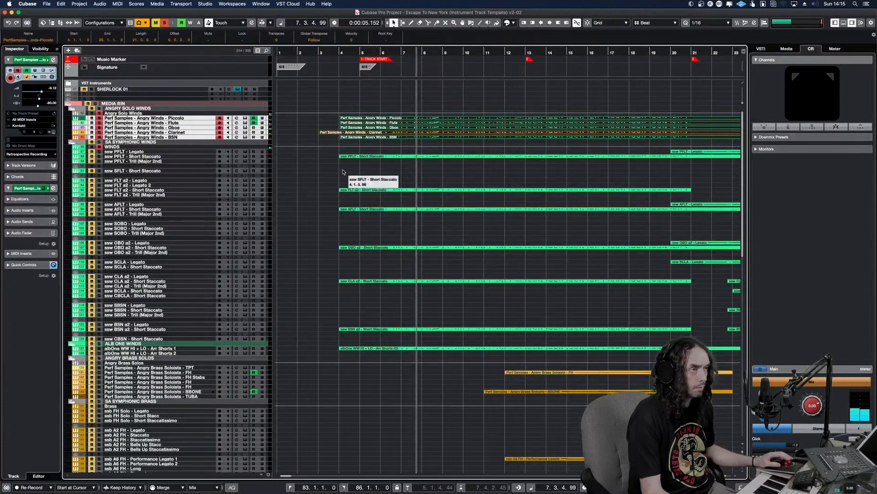
{"action": "left_click_drag", "start_coordinate": [331, 154], "coordinate": [413, 414]}
{"action": "key", "text": "s"}
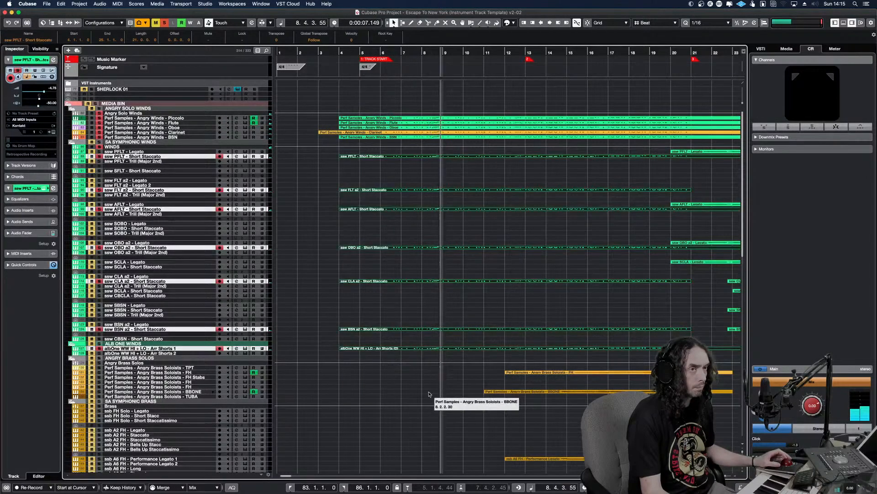
Add the SA CHAMBER STRINGS, HZ STRINGS and SA SYMPHONIC STRINGS folders to the solo and replay the opening with the winds
{"action": "scroll", "coordinate": [429, 384], "scroll_direction": "down", "scroll_amount": 5}
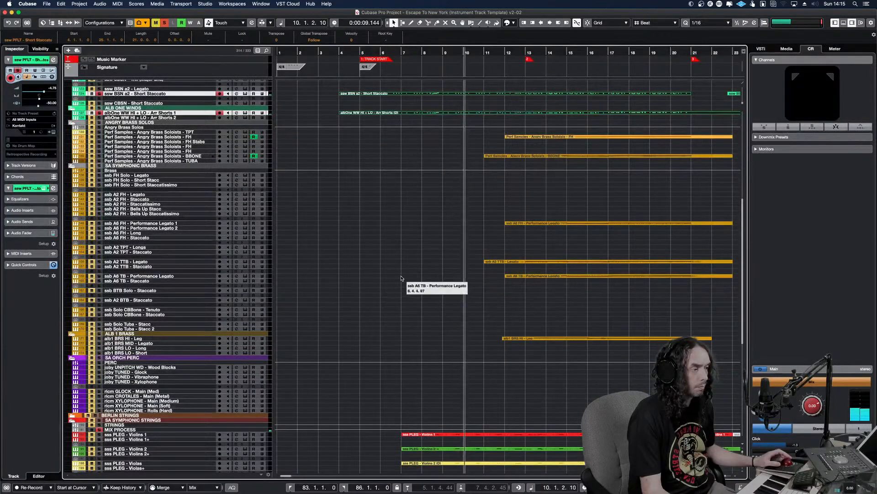
{"action": "scroll", "coordinate": [416, 323], "scroll_direction": "down", "scroll_amount": 5}
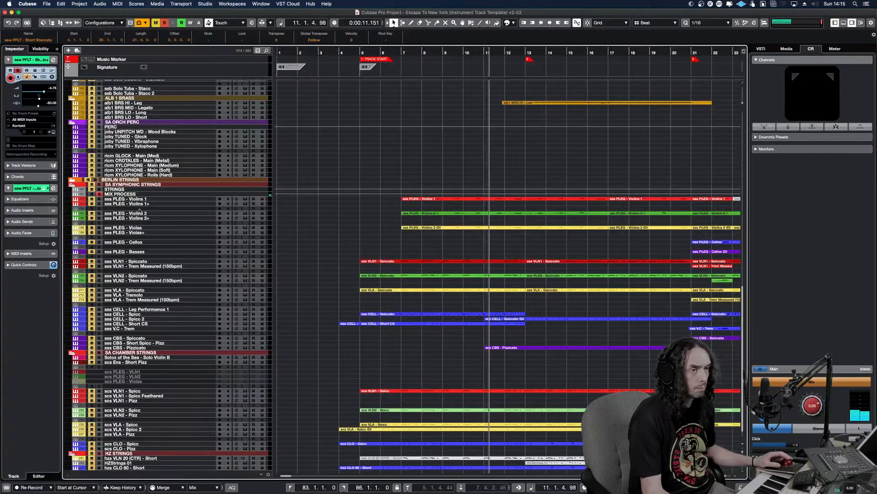
{"action": "left_click", "coordinate": [137, 352]}
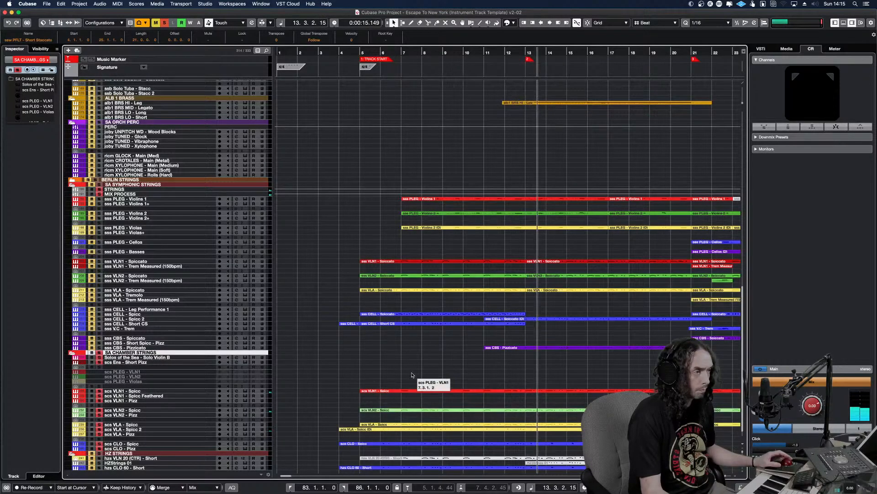
{"action": "left_click", "coordinate": [355, 373]}
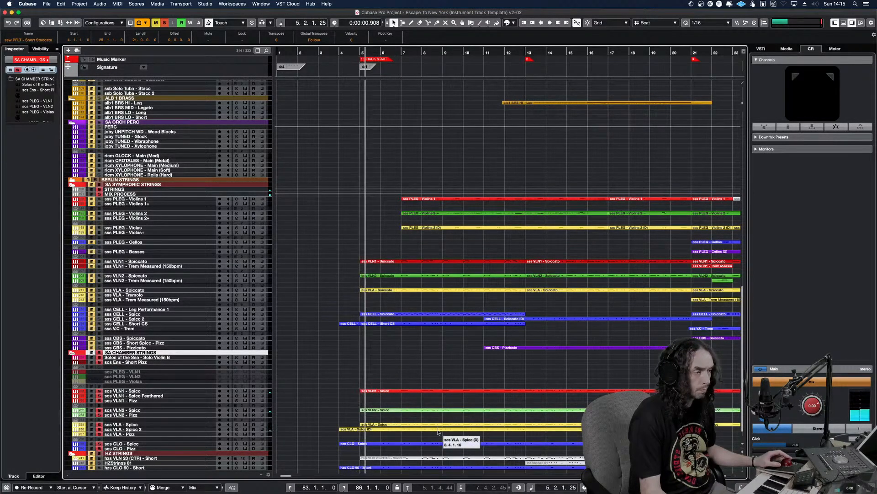
{"action": "scroll", "coordinate": [471, 379], "scroll_direction": "down", "scroll_amount": 1}
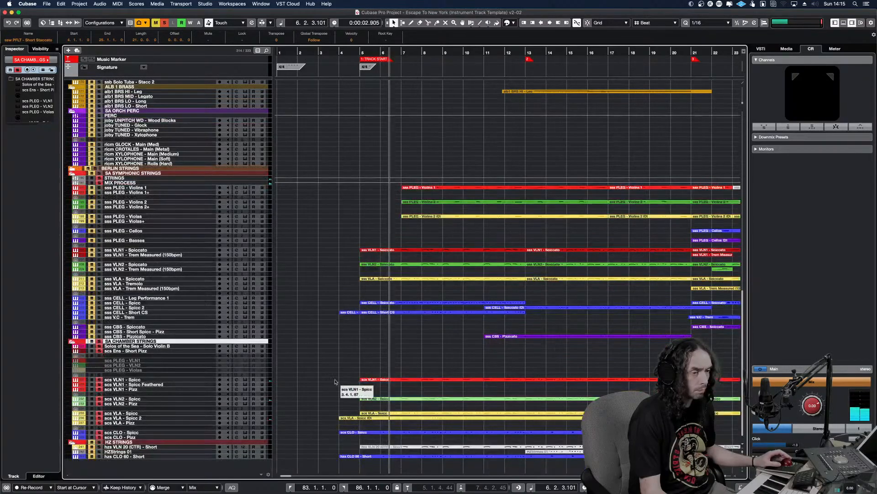
{"action": "left_click", "coordinate": [99, 442]}
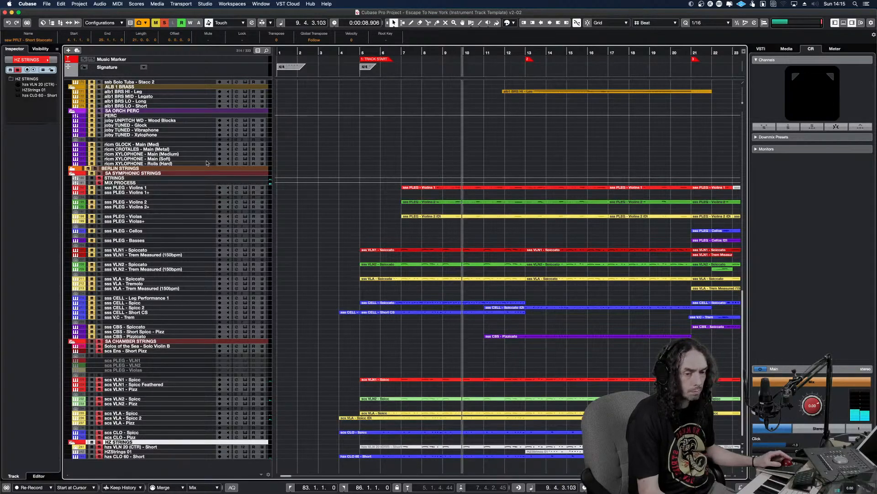
{"action": "left_click", "coordinate": [110, 173]}
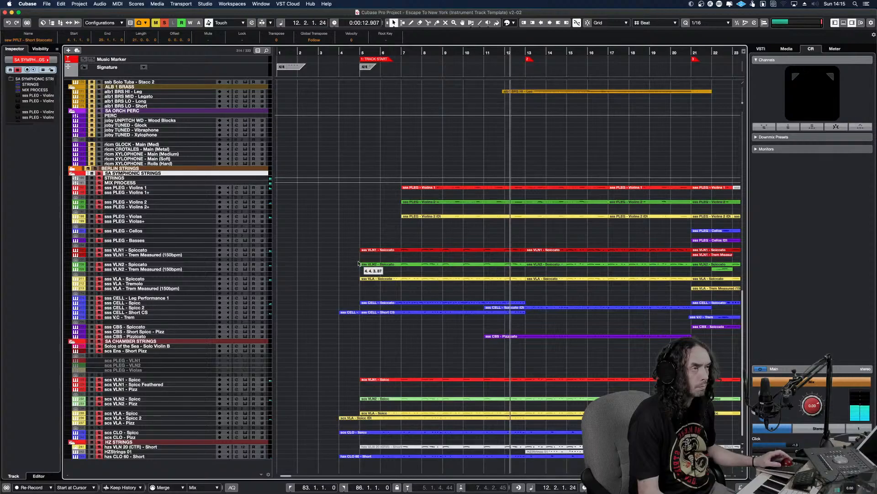
{"action": "left_click", "coordinate": [343, 269]}
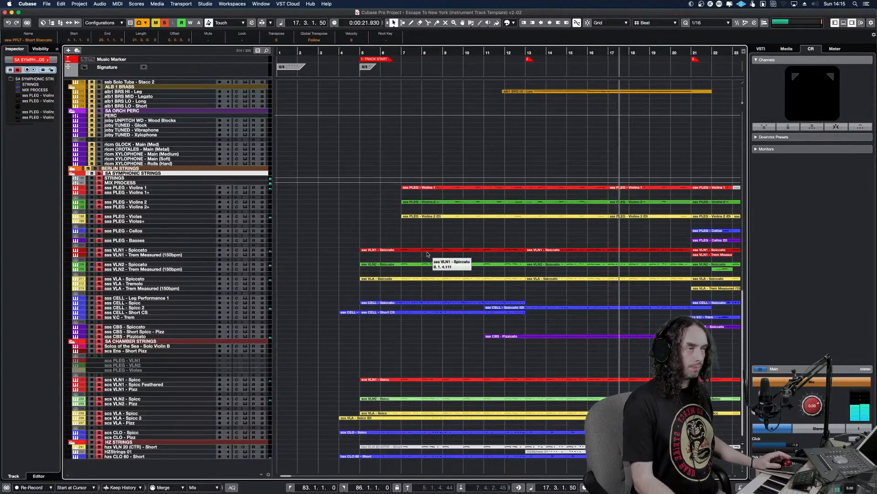
Add the SA ORCH PERC folder to the solo and review the brass and string parts during playback to bar 38
{"action": "scroll", "coordinate": [320, 170], "scroll_direction": "up", "scroll_amount": 5}
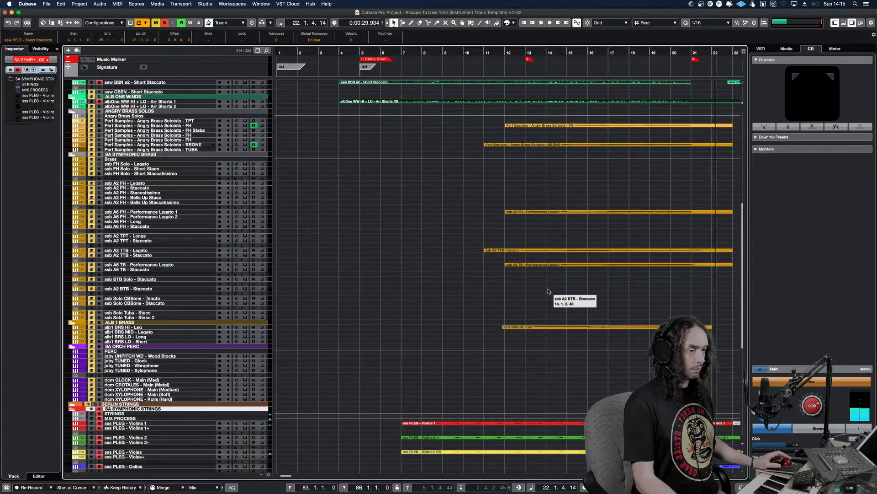
{"action": "left_click", "coordinate": [99, 346]}
{"action": "key", "text": "g"}
{"action": "key", "text": "g"}
{"action": "key", "text": "g"}
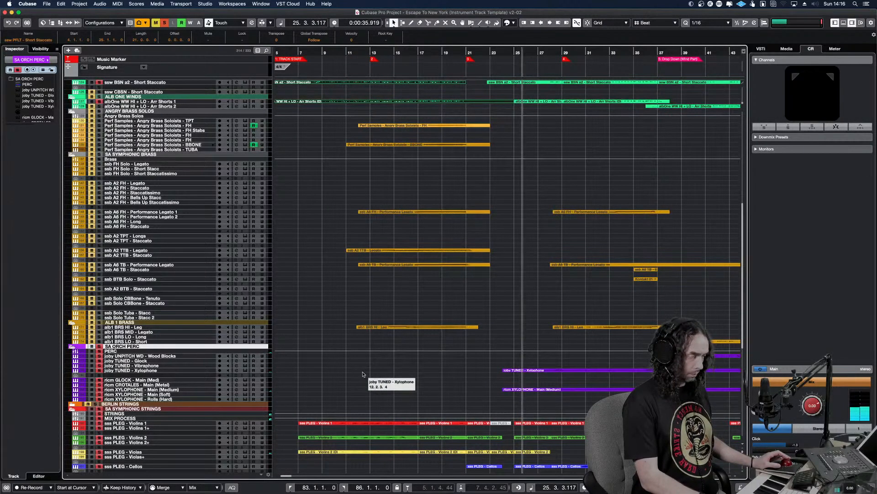
{"action": "key", "text": "shift+h"}
{"action": "key", "text": "shift+h"}
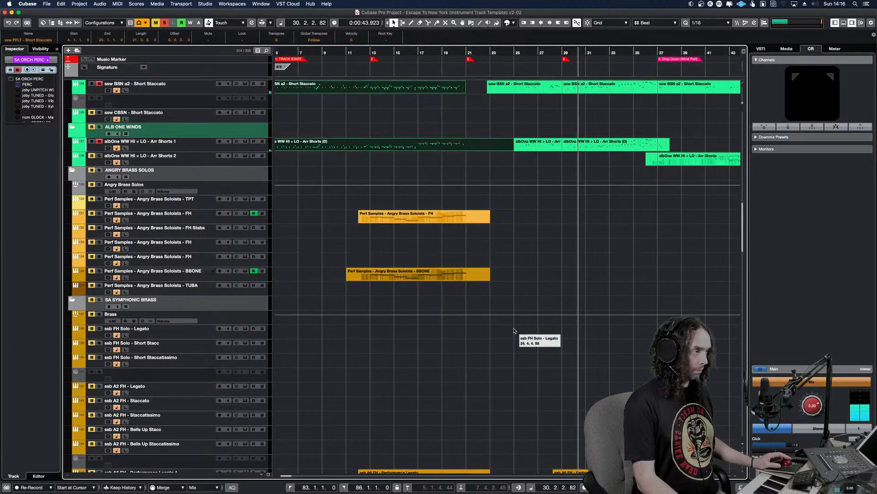
{"action": "scroll", "coordinate": [518, 336], "scroll_direction": "down", "scroll_amount": 10}
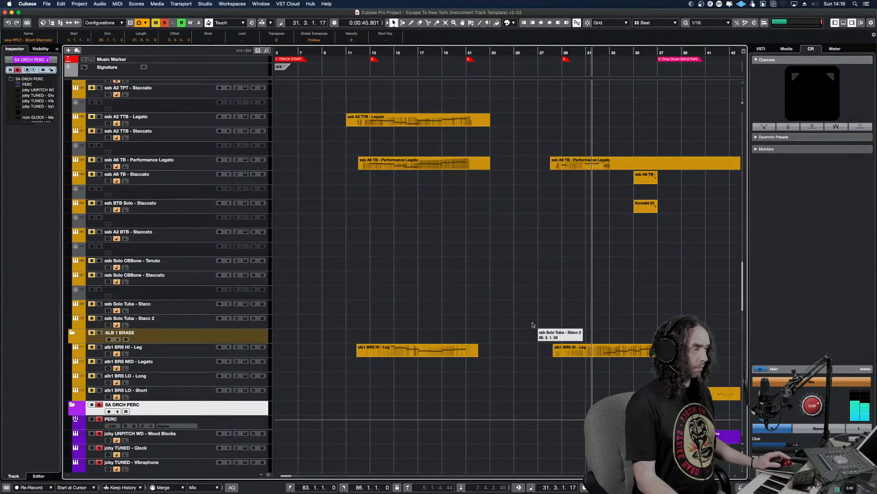
{"action": "scroll", "coordinate": [533, 329], "scroll_direction": "down", "scroll_amount": 10}
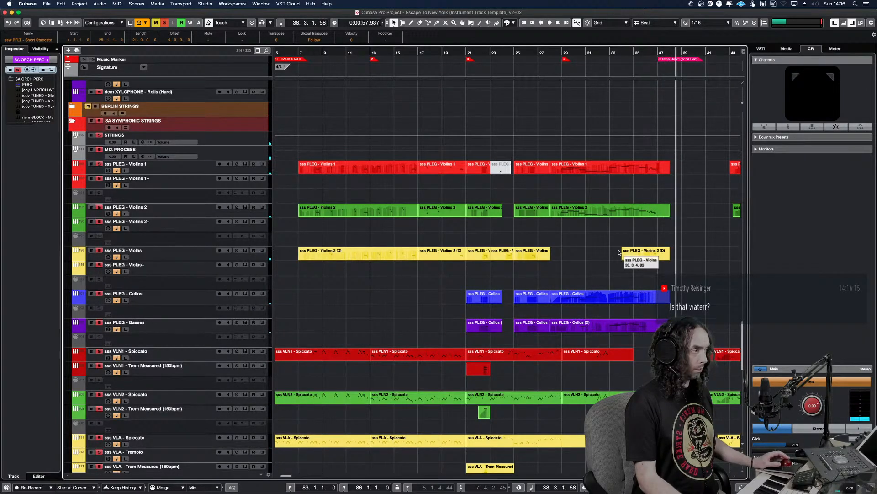
Add the whole SA SYMPHONIC WINDS folder to the solo and replay the passage around bar 21
{"action": "scroll", "coordinate": [619, 251], "scroll_direction": "up", "scroll_amount": 15}
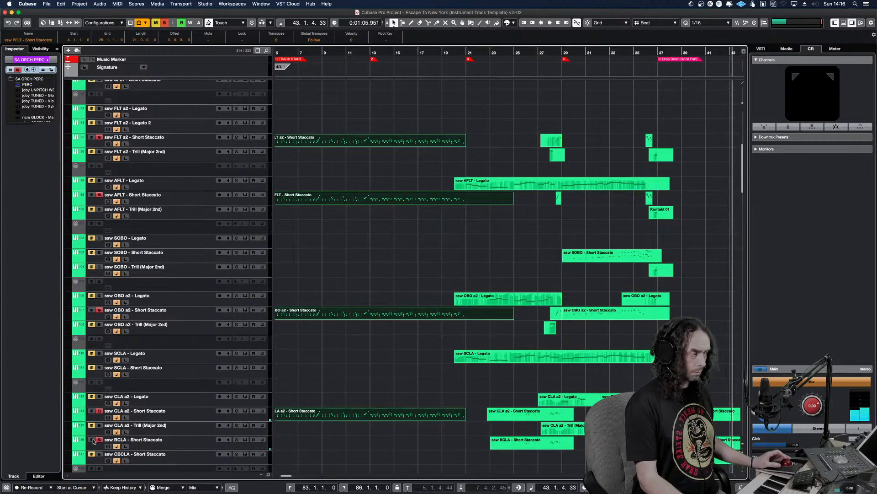
{"action": "scroll", "coordinate": [148, 169], "scroll_direction": "up", "scroll_amount": 8}
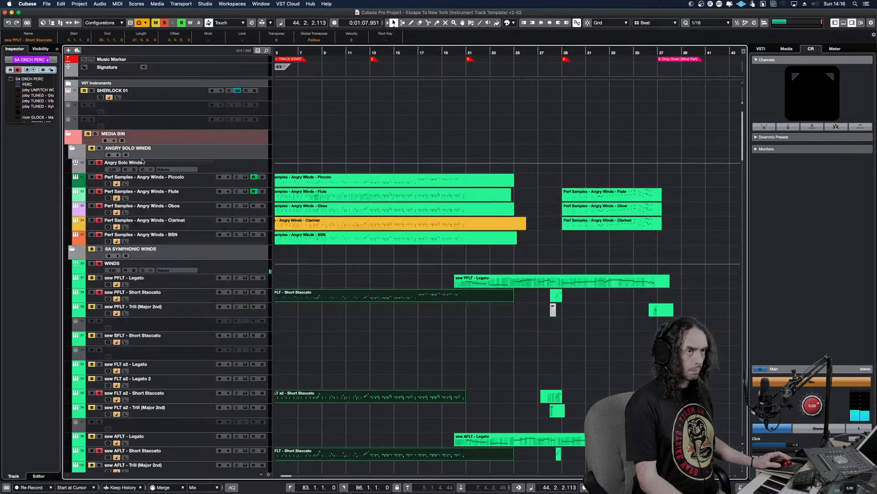
{"action": "left_click", "coordinate": [98, 251]}
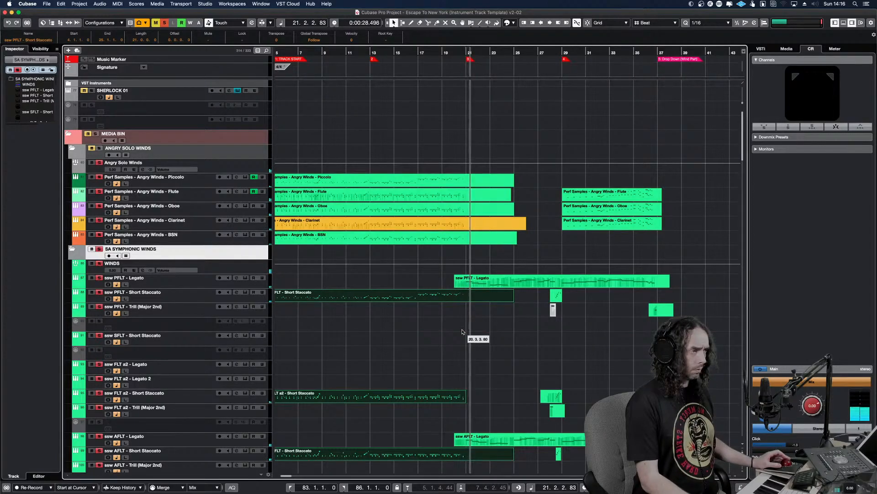
Copy the ssw PFLT - Legato part at bar 20 onto ssw FLT a2 - Legato at the same position and save the project
{"action": "left_click", "coordinate": [504, 285]}
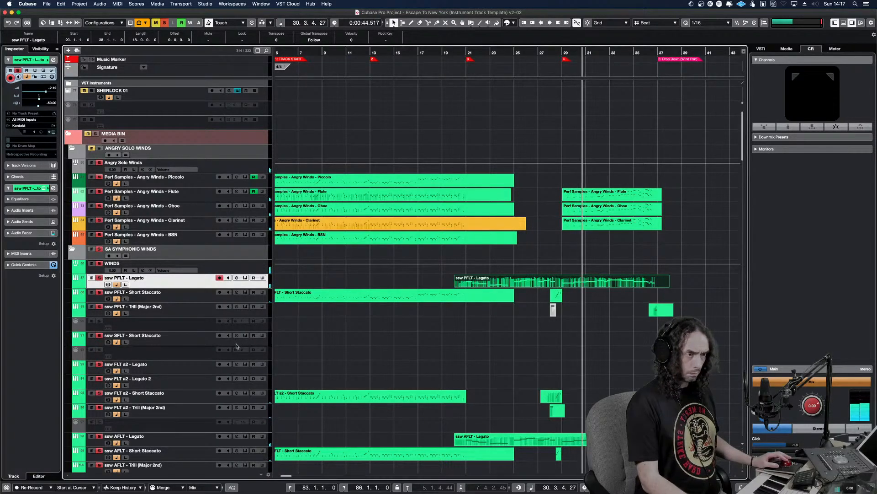
{"action": "left_click", "coordinate": [257, 371]}
{"action": "key", "text": "alt+v"}
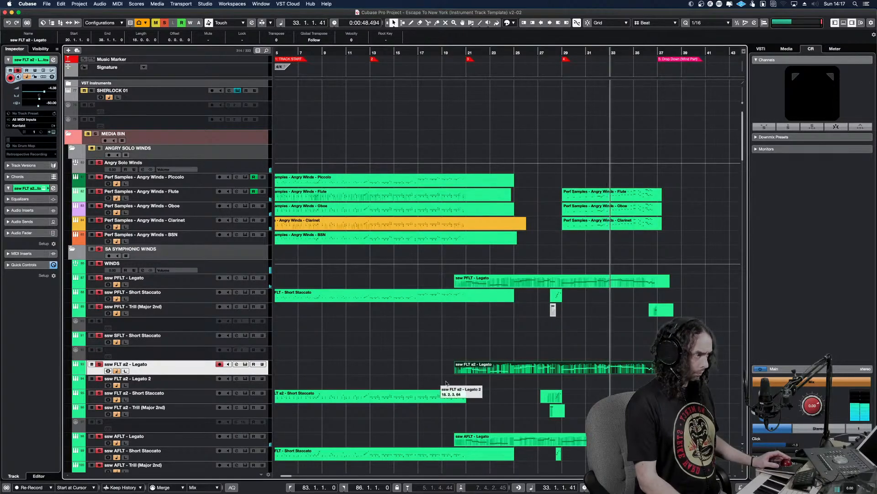
{"action": "key", "text": "space"}
{"action": "key", "text": "super+s"}
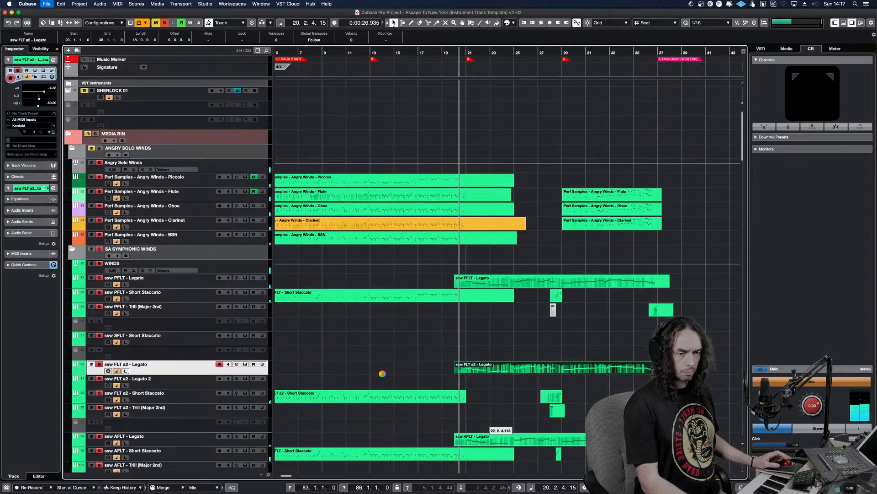
Listen to the doubled flute legato line with the soloed winds and strings from bar 23 to bar 26
{"action": "key", "text": "space"}
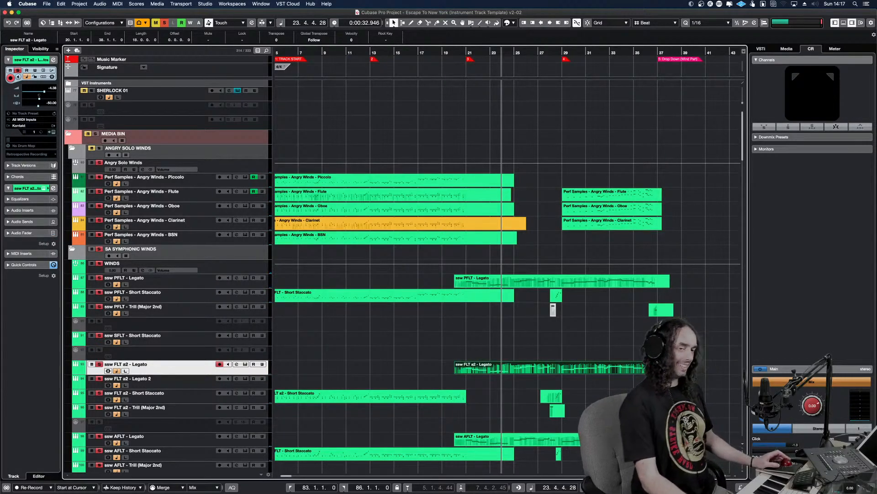
{"action": "key", "text": "space"}
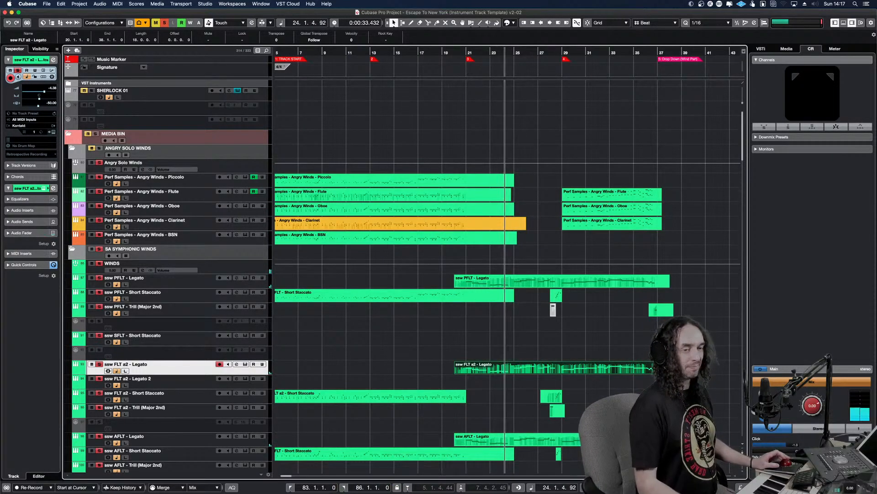
{"action": "left_click", "coordinate": [404, 455]}
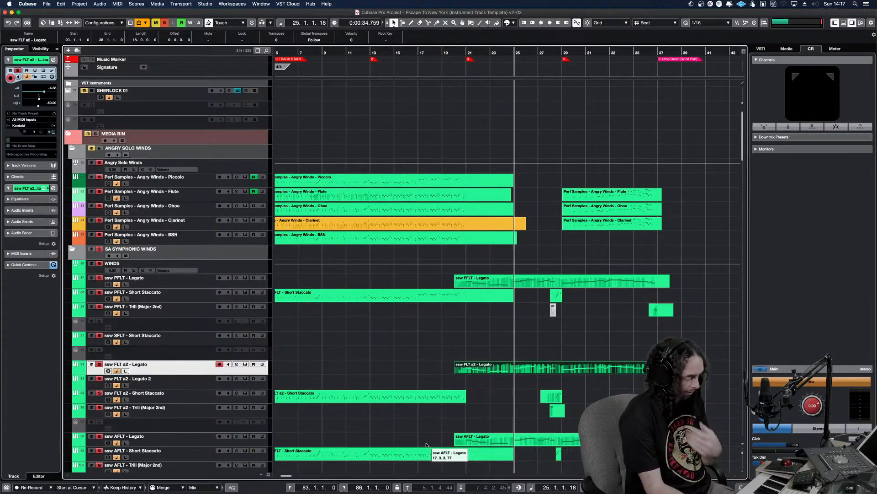
{"action": "key", "text": "space"}
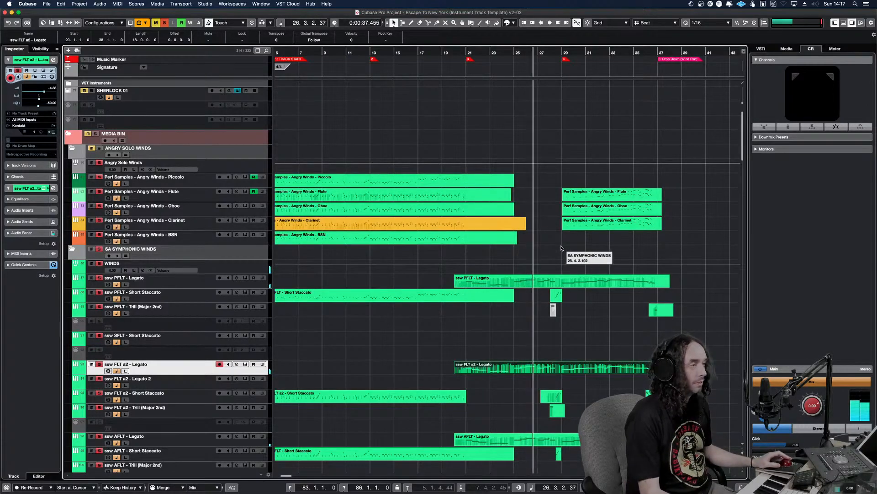
Split the five Angry Winds opening parts shortly after bar 21 and delete the pieces after the cut
{"action": "left_click_drag", "start_coordinate": [536, 250], "coordinate": [484, 183]}
{"action": "key", "text": "3"}
{"action": "left_click", "coordinate": [475, 181]}
{"action": "key", "text": "Delete"}
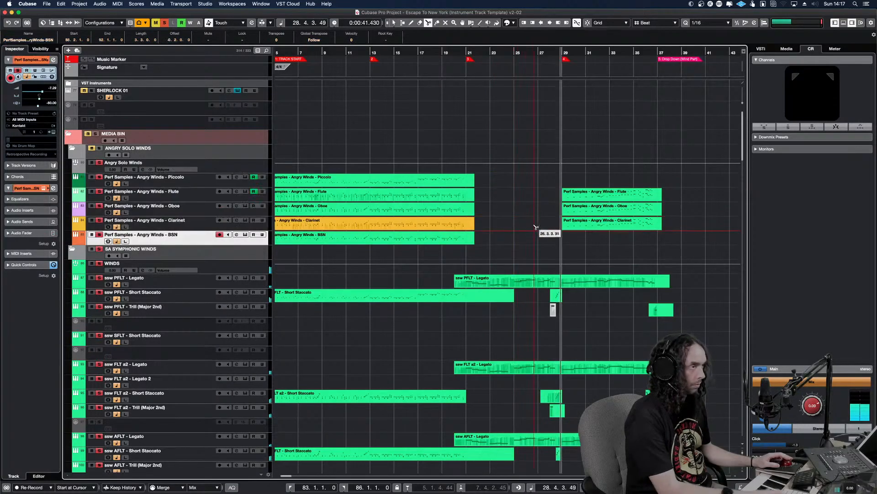
{"action": "key", "text": "1"}
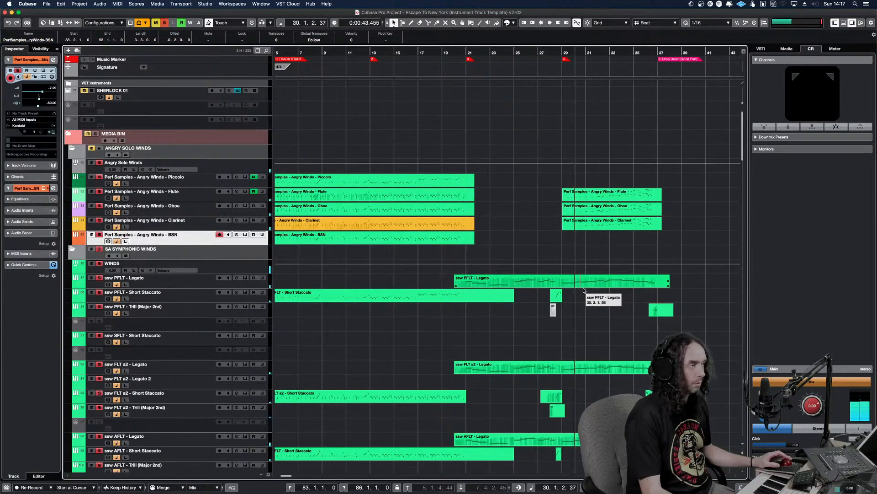
Select the Angry Winds Flute, Oboe and Clarinet parts at bar 29 and review the winds and brass arrangement during playback to bar 37
{"action": "left_click_drag", "start_coordinate": [619, 251], "coordinate": [582, 190]}
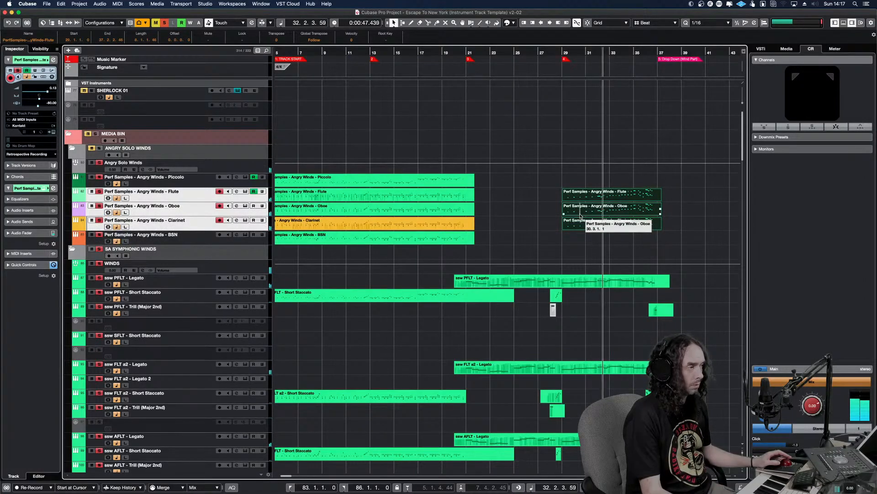
{"action": "key", "text": "shift+g"}
{"action": "key", "text": "shift+g"}
{"action": "scroll", "coordinate": [579, 214], "scroll_direction": "down", "scroll_amount": 10}
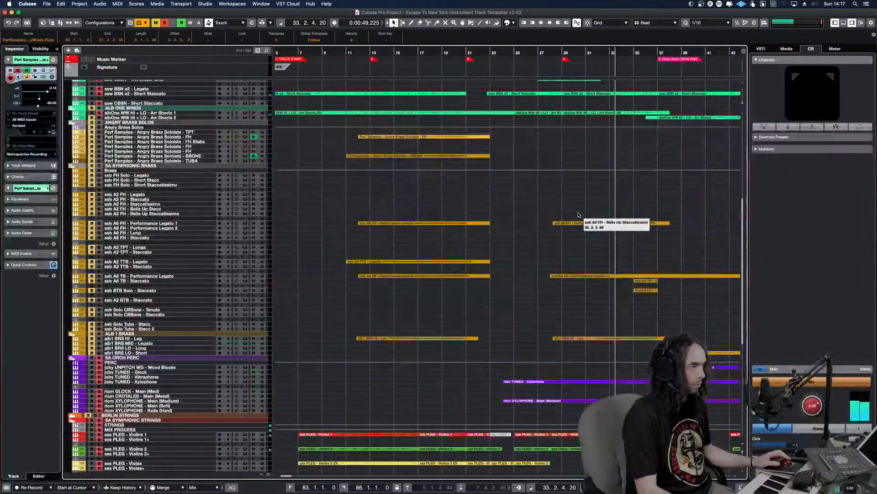
{"action": "scroll", "coordinate": [578, 214], "scroll_direction": "up", "scroll_amount": 10}
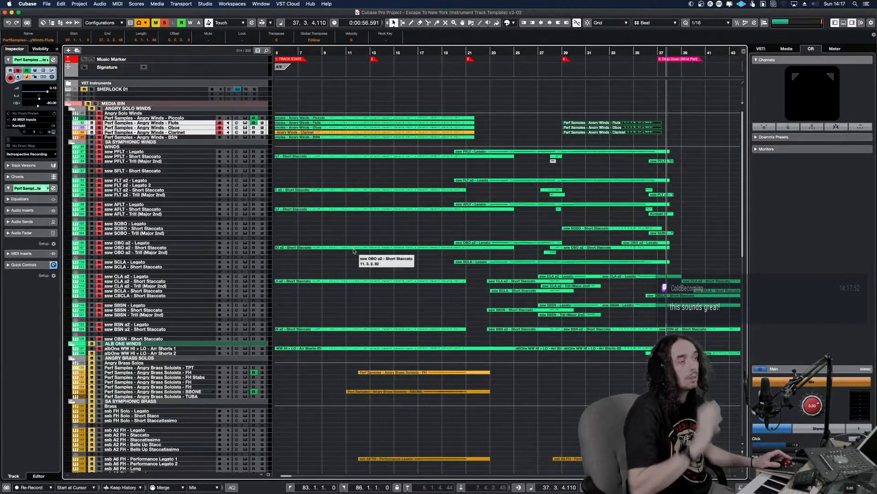
{"action": "scroll", "coordinate": [360, 252], "scroll_direction": "down", "scroll_amount": 5}
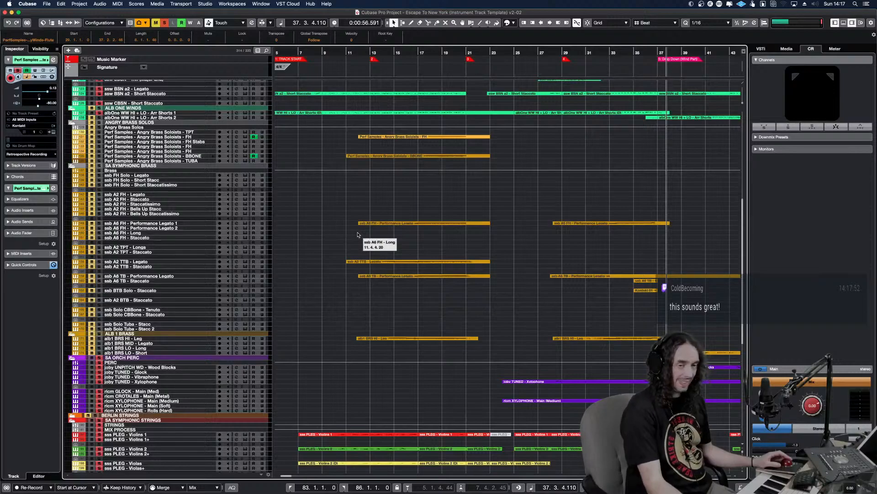
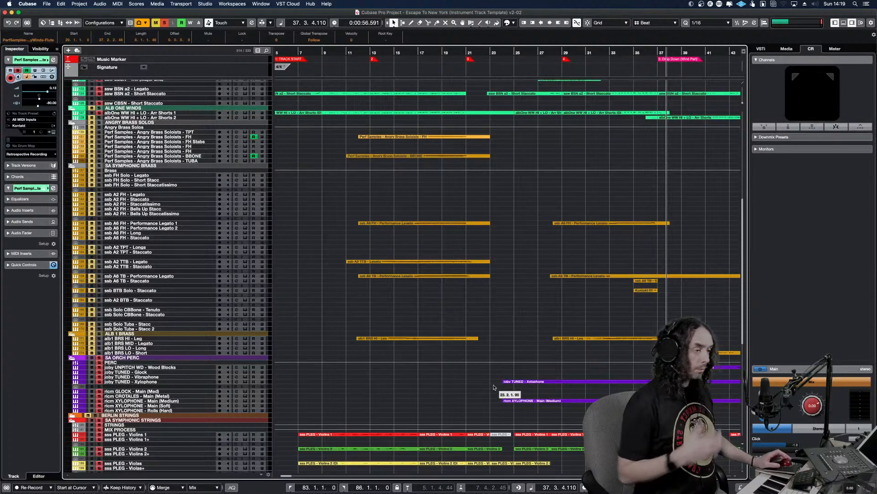
Clear all track solos and play the full arrangement from bar 12
{"action": "left_click", "coordinate": [364, 282]}
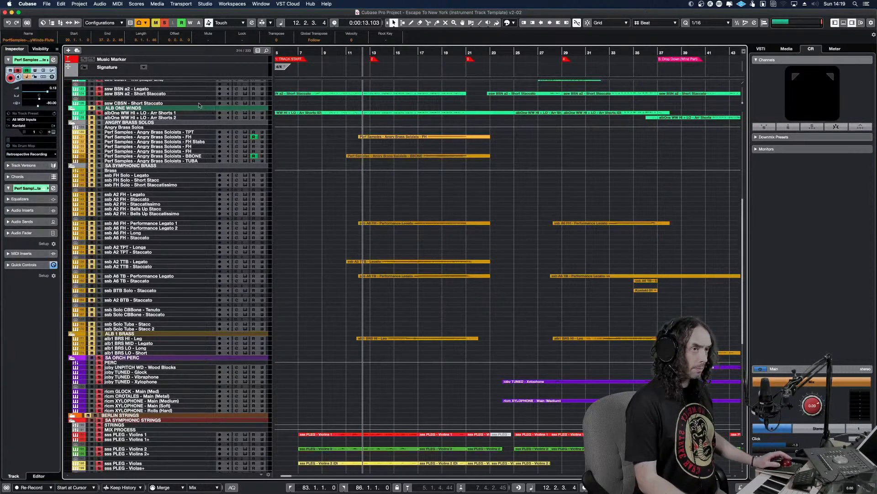
{"action": "left_click", "coordinate": [166, 25]}
{"action": "key", "text": "space"}
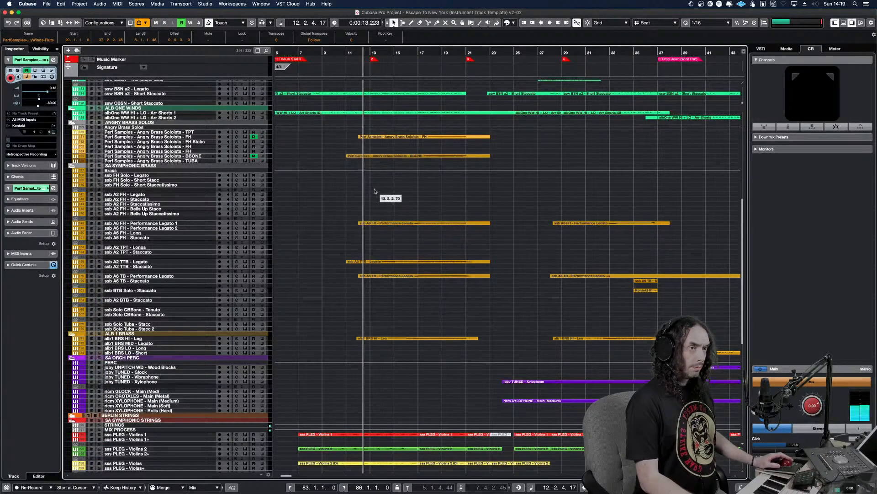
Inspect the Kontakt instrument loaded on the Angry Brass Soloists - TPT track and close it again
{"action": "left_click", "coordinate": [207, 132]}
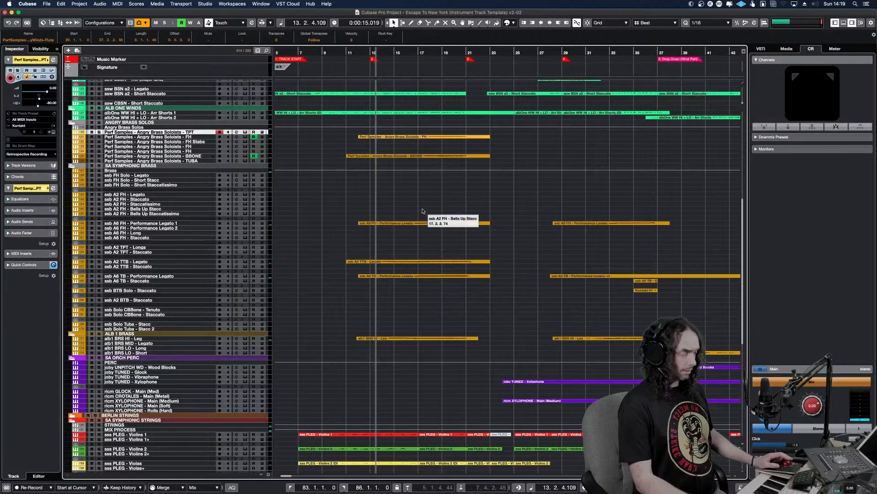
{"action": "key", "text": "e"}
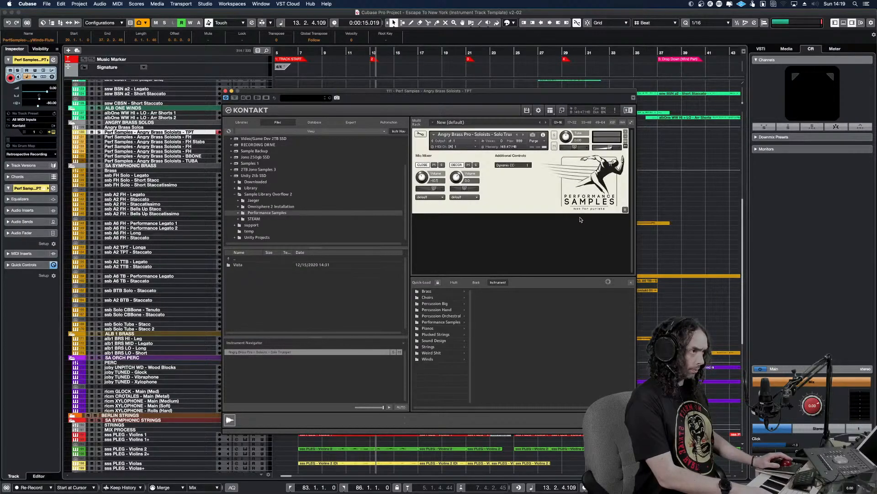
{"action": "key", "text": "e"}
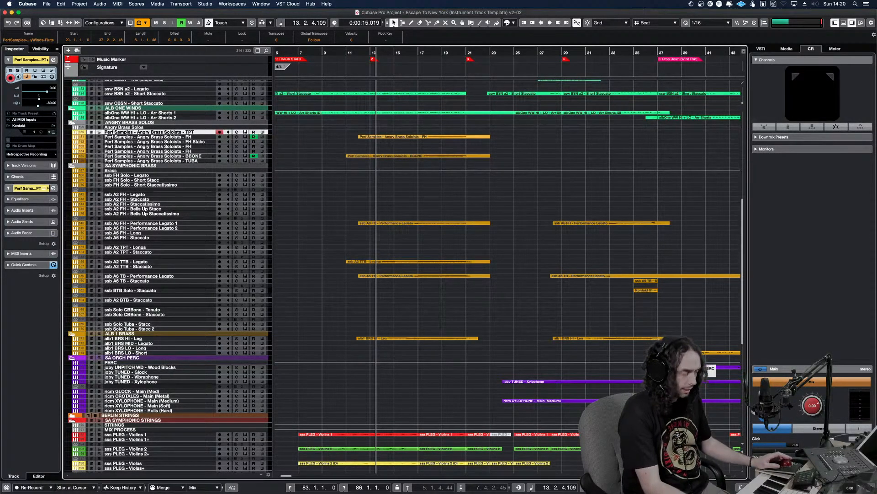
Listen to the brass entry from bar 50 to bar 53 and examine the solo and section brass parts there
{"action": "key", "text": "g"}
{"action": "key", "text": "g"}
{"action": "key", "text": "g"}
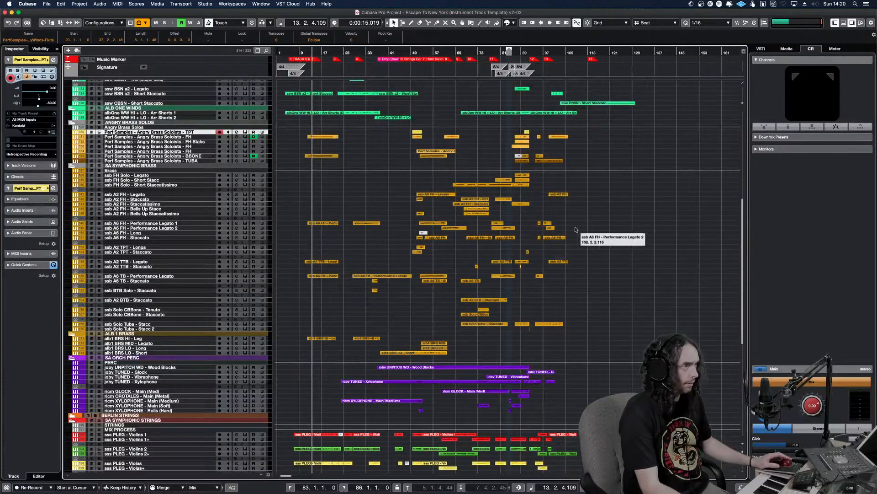
{"action": "left_click", "coordinate": [413, 145]}
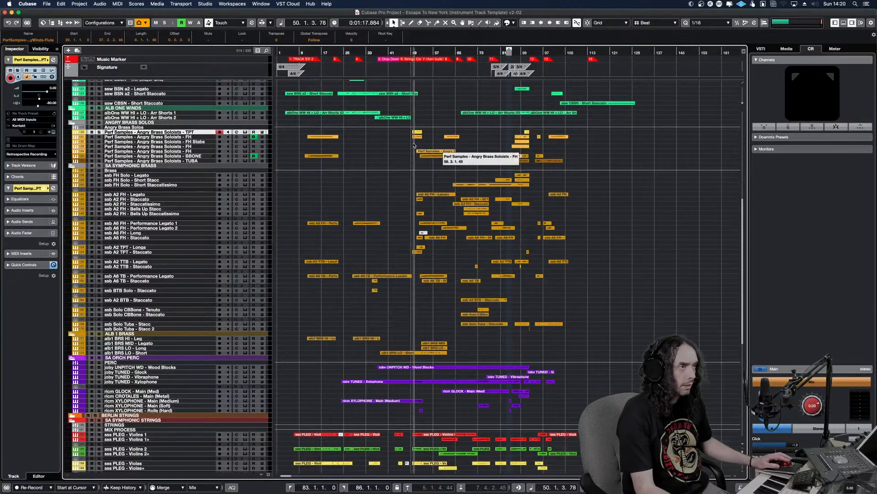
{"action": "key", "text": "space"}
{"action": "key", "text": "h"}
{"action": "key", "text": "h"}
{"action": "key", "text": "h"}
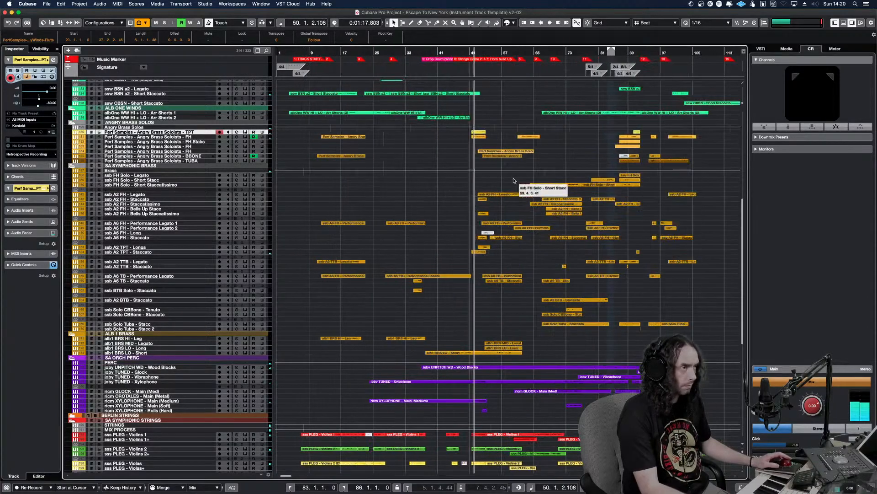
{"action": "key", "text": "h"}
{"action": "key", "text": "h"}
{"action": "key", "text": "h"}
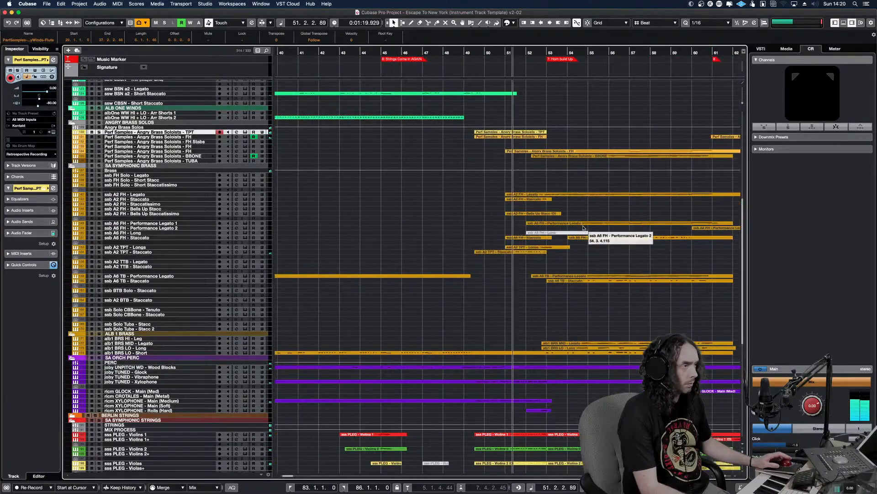
{"action": "key", "text": "g"}
{"action": "key", "text": "g"}
{"action": "key", "text": "g"}
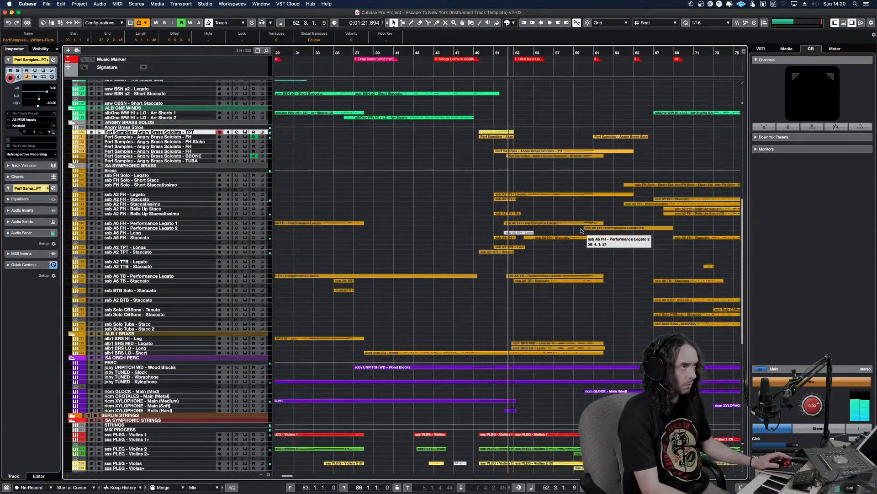
{"action": "key", "text": "h"}
{"action": "key", "text": "h"}
{"action": "key", "text": "h"}
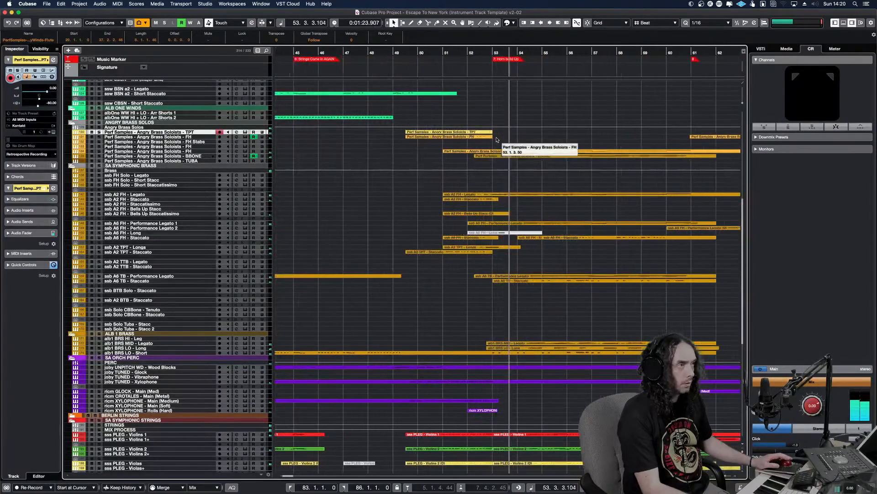
Mute the Angry Brass Soloists TPT and FH parts before bar 53 and listen to the section brass without them
{"action": "left_click_drag", "start_coordinate": [494, 138], "coordinate": [469, 128]}
{"action": "key", "text": "shift+m"}
{"action": "left_click", "coordinate": [414, 144]}
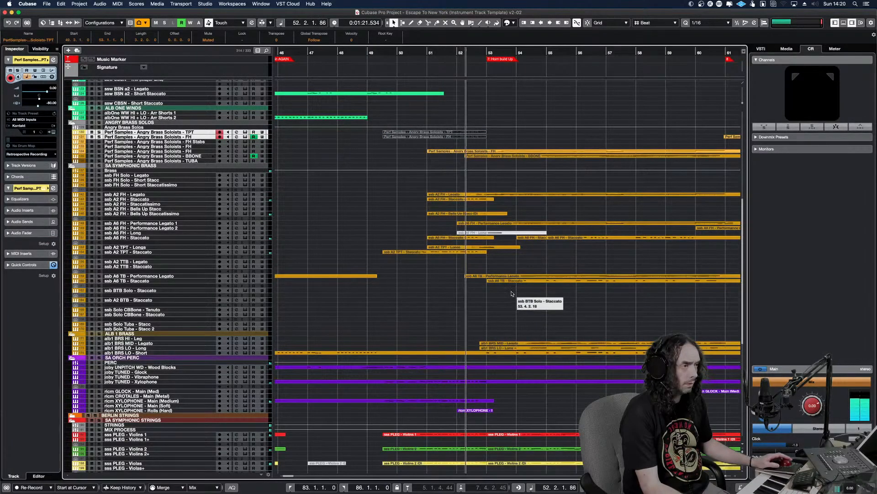
{"action": "key", "text": "space"}
Solo ssb A2 TPT - Staccato, draw a rising modulation curve from bar 50 to just before bar 53, and audition the part
{"action": "left_click", "coordinate": [464, 252]}
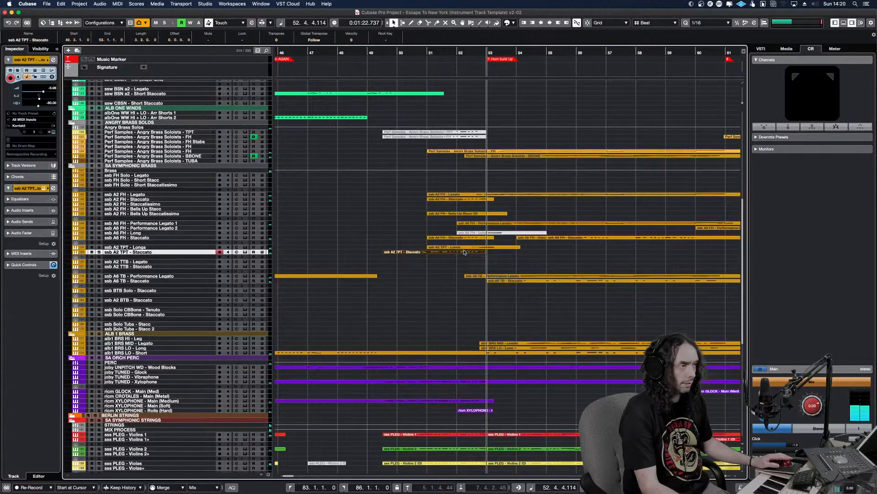
{"action": "key", "text": "s"}
{"action": "key", "text": "KP_Subtract"}
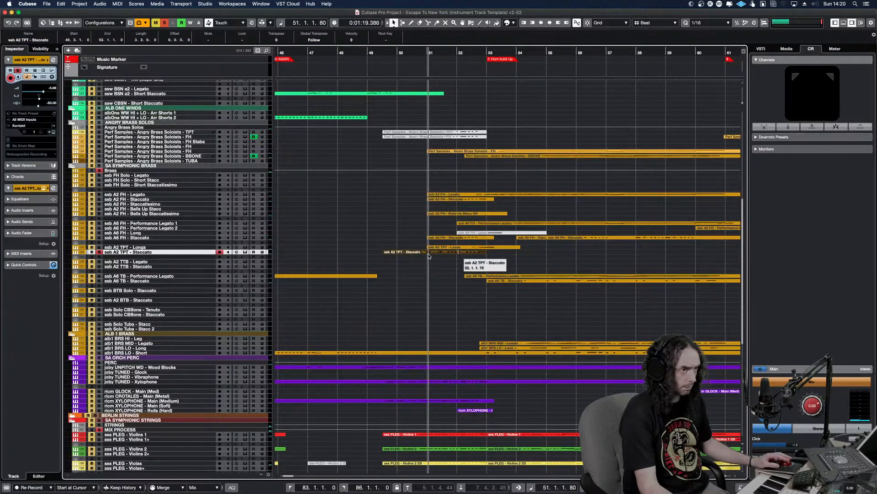
{"action": "double_click", "coordinate": [465, 252]}
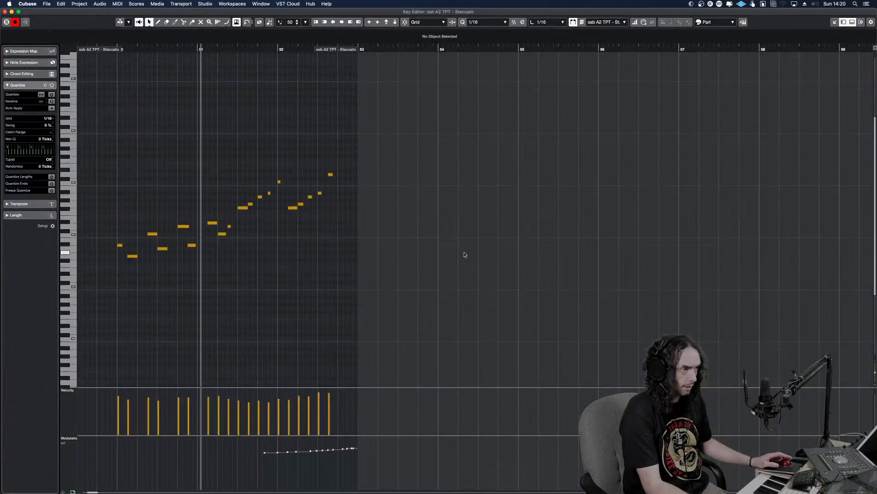
{"action": "right_click", "coordinate": [115, 458]}
{"action": "left_click", "coordinate": [198, 457]}
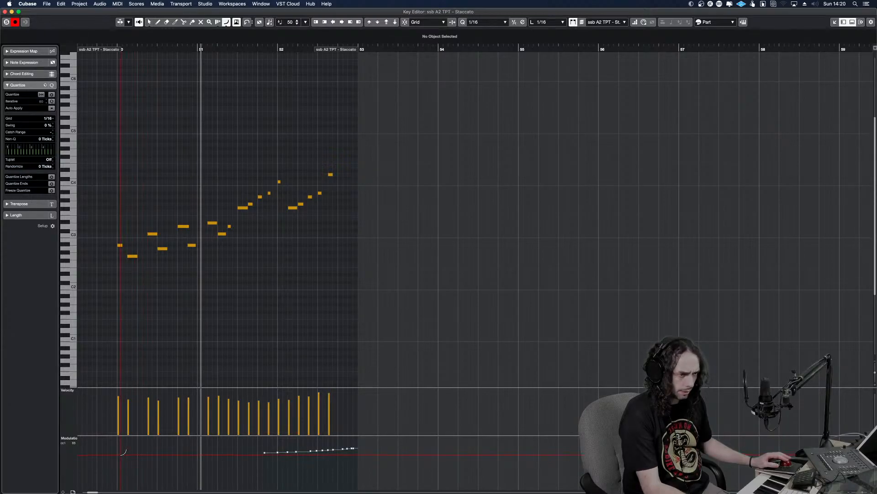
{"action": "left_click_drag", "start_coordinate": [117, 450], "coordinate": [341, 434]}
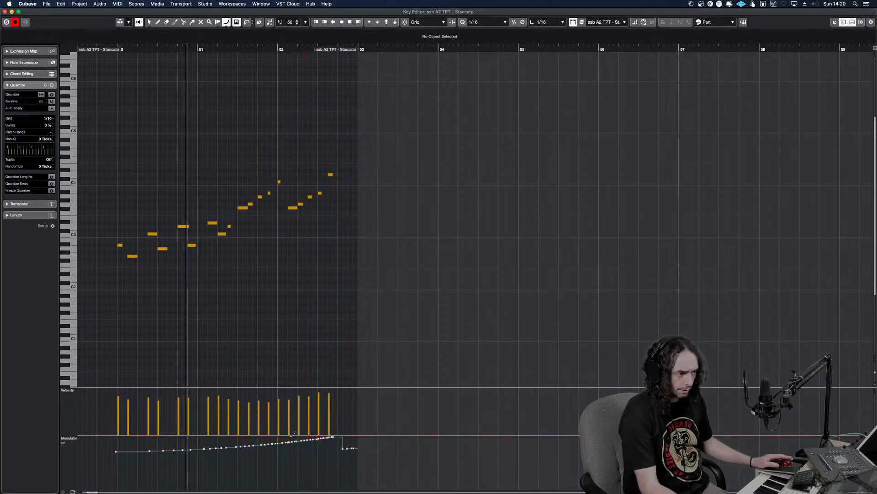
{"action": "key", "text": "space"}
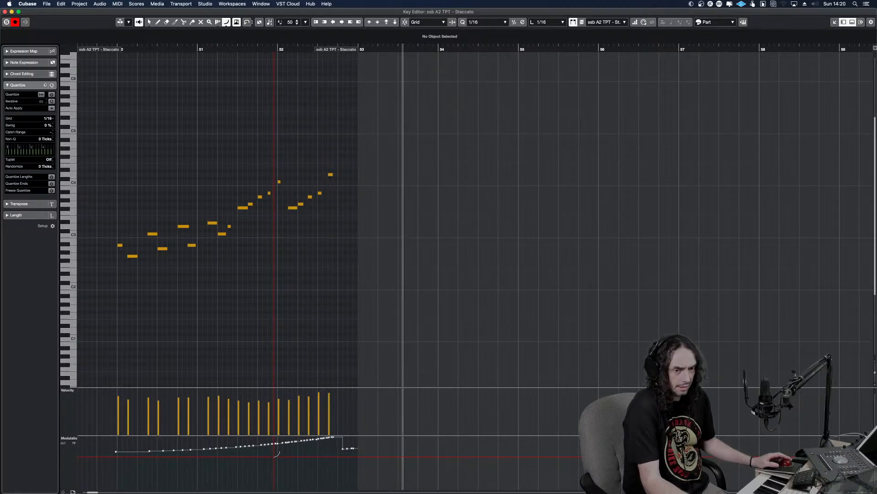
{"action": "key", "text": "Return"}
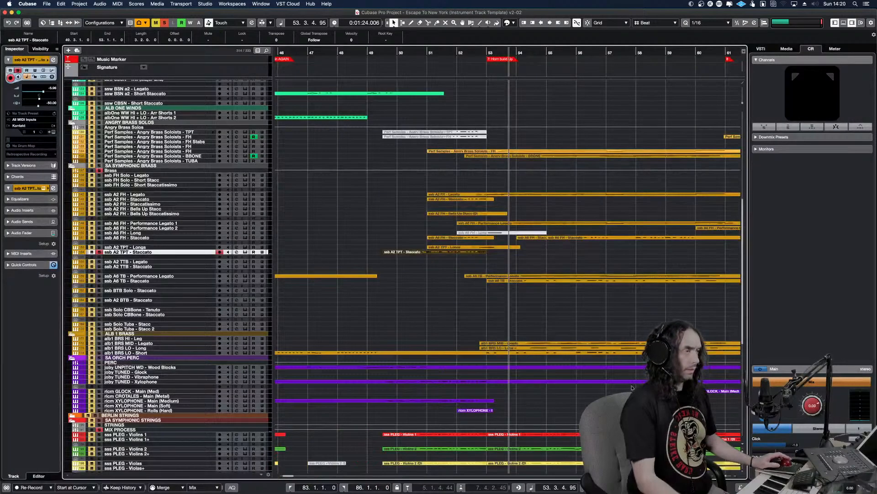
Unmute the Angry Brass Soloists TPT and FH parts before bar 53, clear all solos, and listen from bar 50 to bar 59
{"action": "left_click_drag", "start_coordinate": [484, 145], "coordinate": [459, 124]}
{"action": "key", "text": "shift+u"}
{"action": "left_click", "coordinate": [422, 52]}
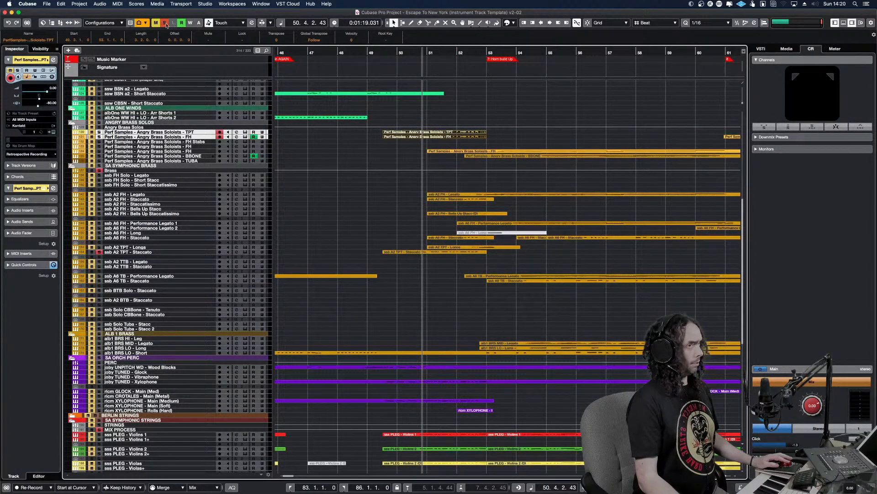
{"action": "left_click", "coordinate": [164, 22]}
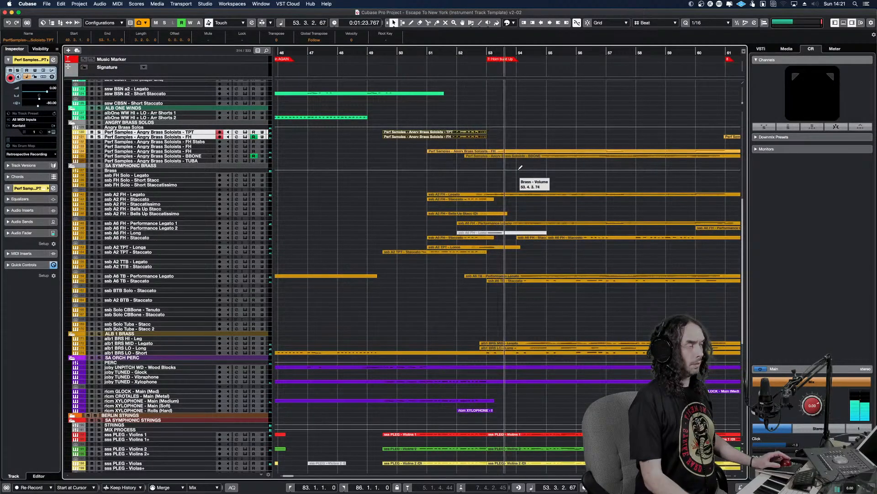
{"action": "key", "text": "g"}
{"action": "key", "text": "g"}
{"action": "key", "text": "g"}
{"action": "key", "text": "g"}
{"action": "key", "text": "g"}
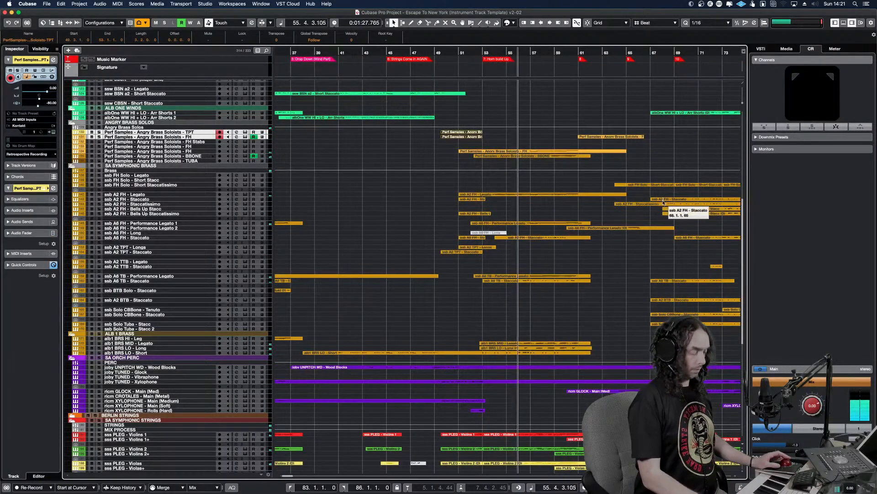
{"action": "key", "text": "shift+h"}
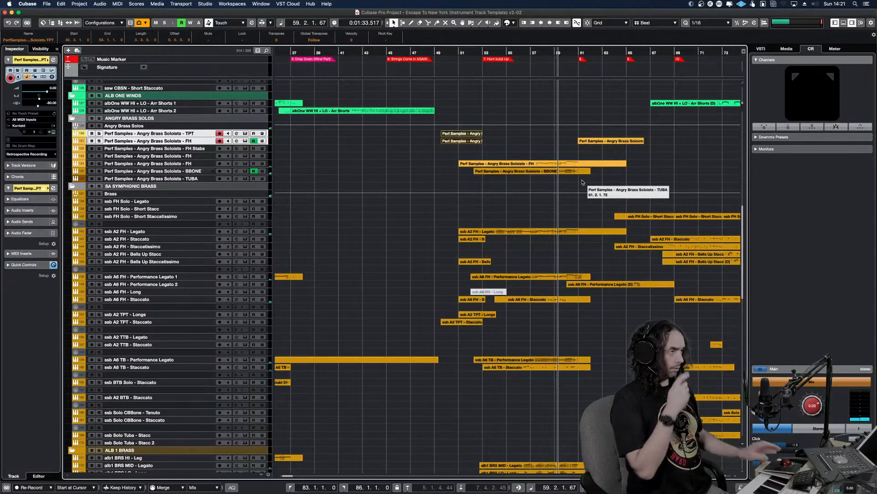
Mute the Angry Brass Soloists FH and BBONE parts starting around bar 51 and listen to the passage without them
{"action": "left_click_drag", "start_coordinate": [600, 177], "coordinate": [528, 159]}
{"action": "key", "text": "shift+m"}
{"action": "left_click", "coordinate": [469, 164], "text": "alt+shift"}
{"action": "key", "text": "space"}
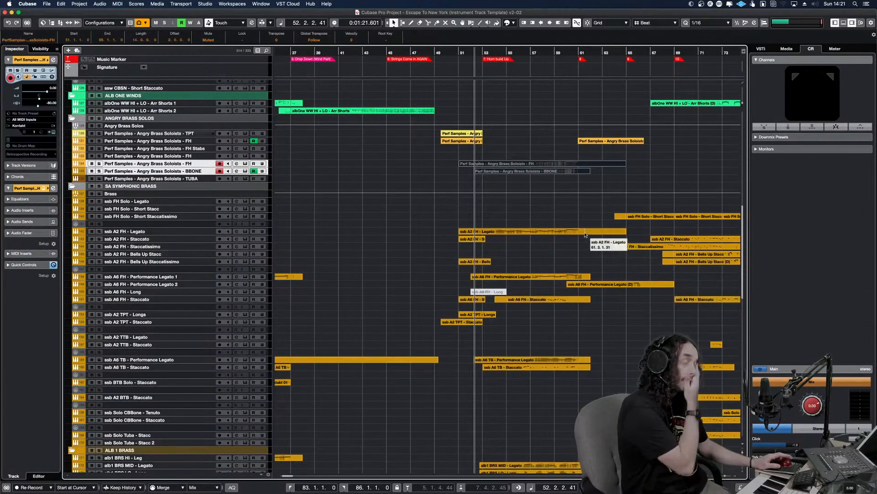
Review the Cinematic Rooms reverb settings on the WINDS bus in the MixConsole and reactivate that bus's inserts
{"action": "key", "text": "F3"}
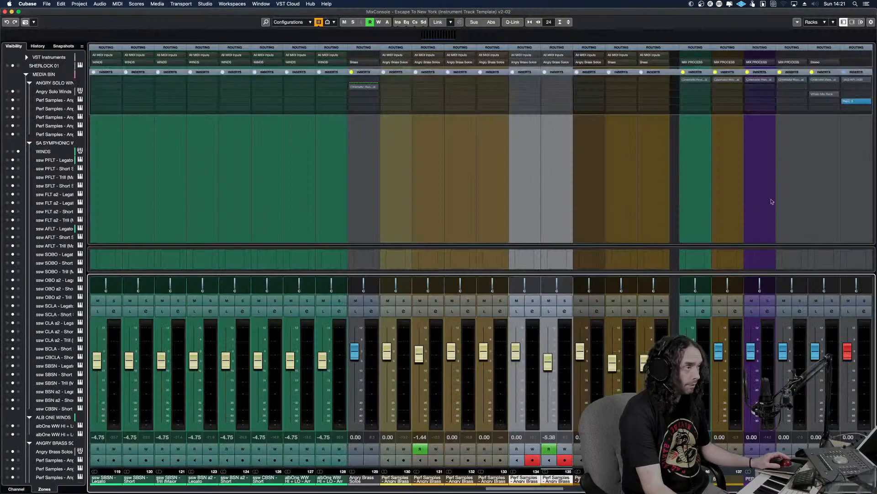
{"action": "left_click", "coordinate": [692, 81]}
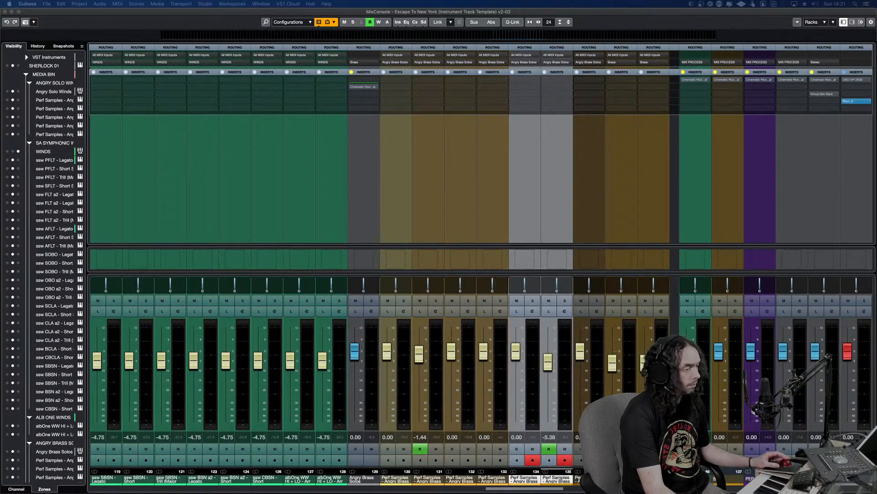
{"action": "left_click_drag", "start_coordinate": [494, 411], "coordinate": [494, 92]}
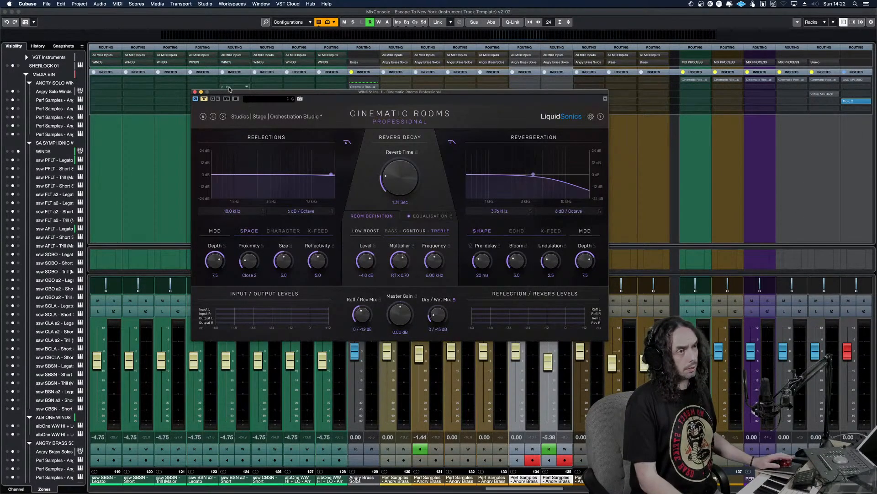
{"action": "left_click", "coordinate": [195, 93]}
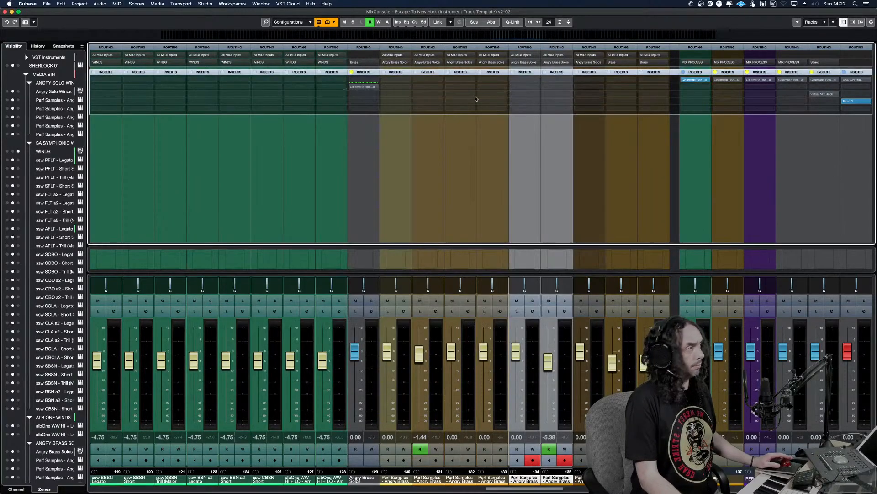
Reactivate the inserts on the other section buses and MIX PROCESS, review the MIX PROCESS reverb, and return to the arrangement
{"action": "left_click", "coordinate": [748, 80]}
{"action": "left_click", "coordinate": [781, 80]}
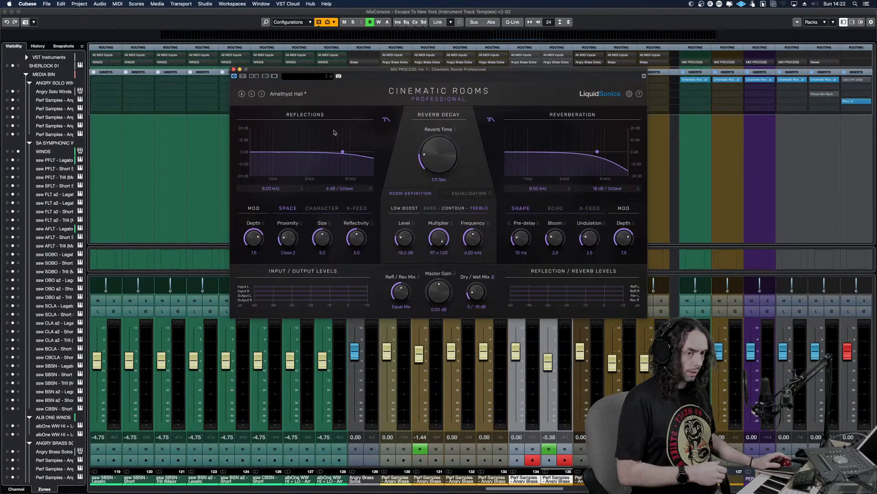
{"action": "left_click", "coordinate": [234, 69]}
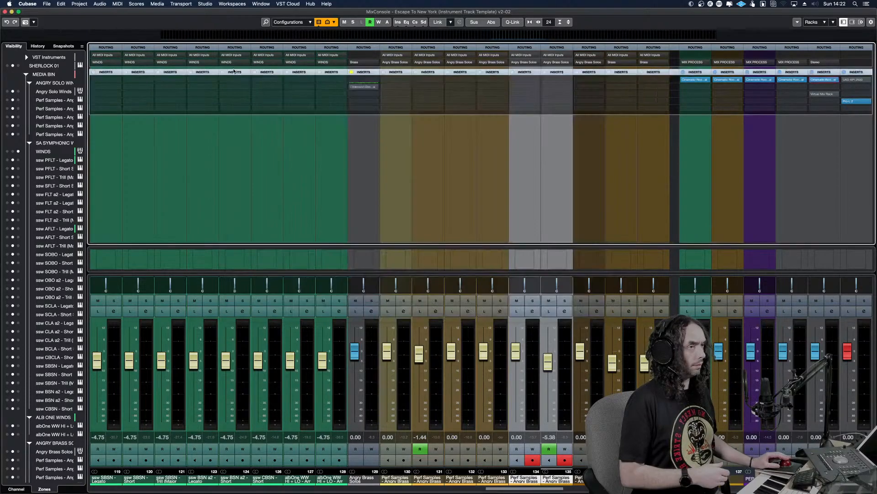
{"action": "left_click", "coordinate": [5, 11]}
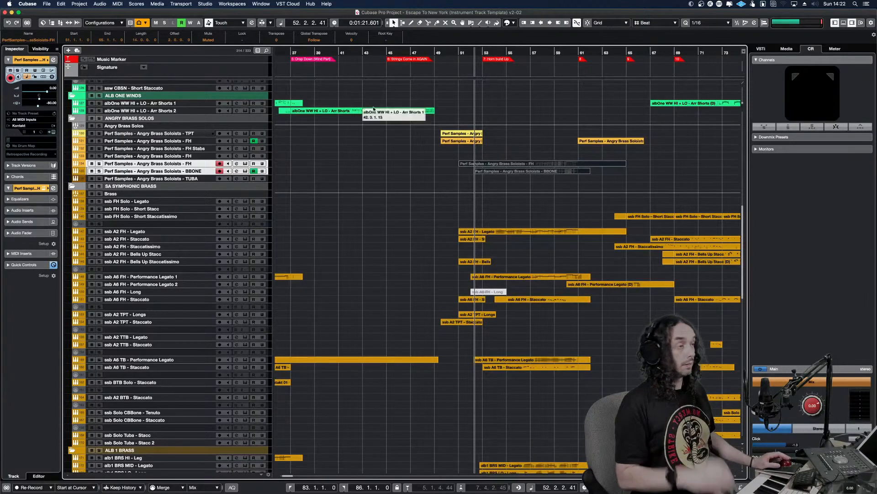
Unmute the Angry Brass Soloists FH and BBONE parts starting around bar 51 and play the section from about bar 50
{"action": "left_click_drag", "start_coordinate": [516, 182], "coordinate": [487, 166]}
{"action": "key", "text": "shift+u"}
{"action": "key", "text": "space"}
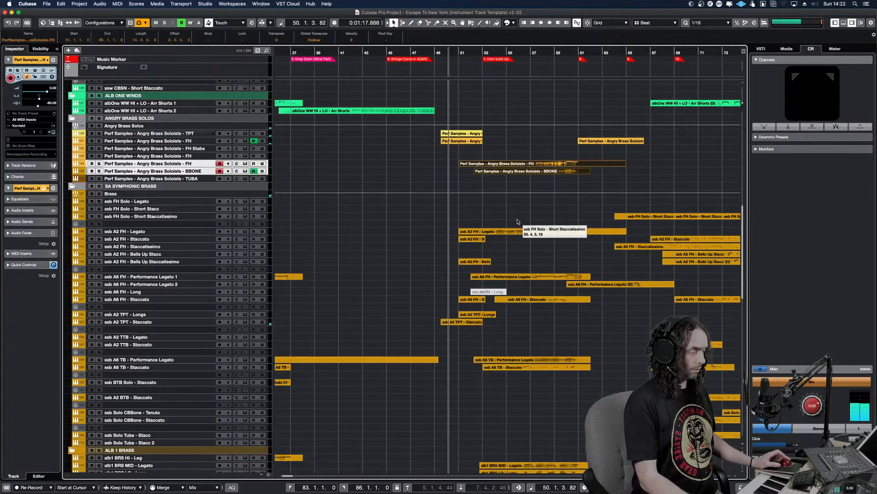
Listen to the arrangement from bar 41 to bar 64 and select the Angry Brass Soloists FH and BBONE parts around bar 51
{"action": "left_click", "coordinate": [348, 198], "text": "alt+shift"}
{"action": "key", "text": "space"}
{"action": "key", "text": "g"}
{"action": "key", "text": "g"}
{"action": "key", "text": "g"}
{"action": "key", "text": "g"}
{"action": "key", "text": "g"}
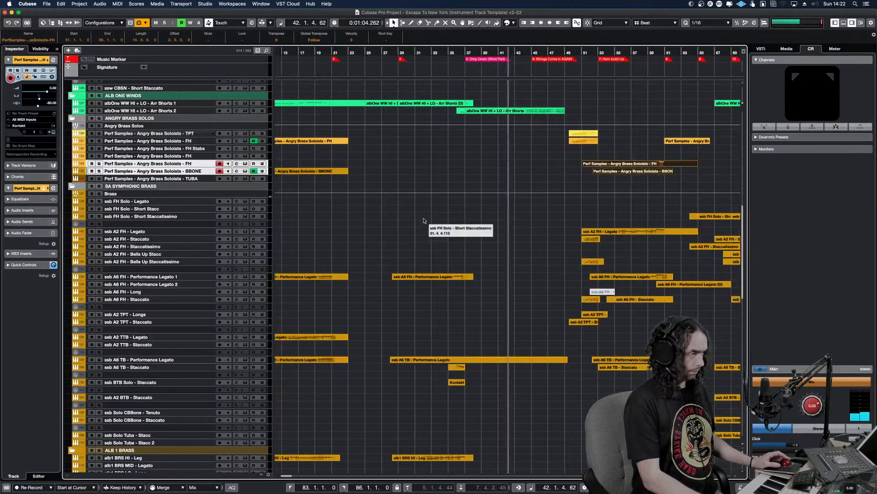
{"action": "left_click", "coordinate": [597, 165]}
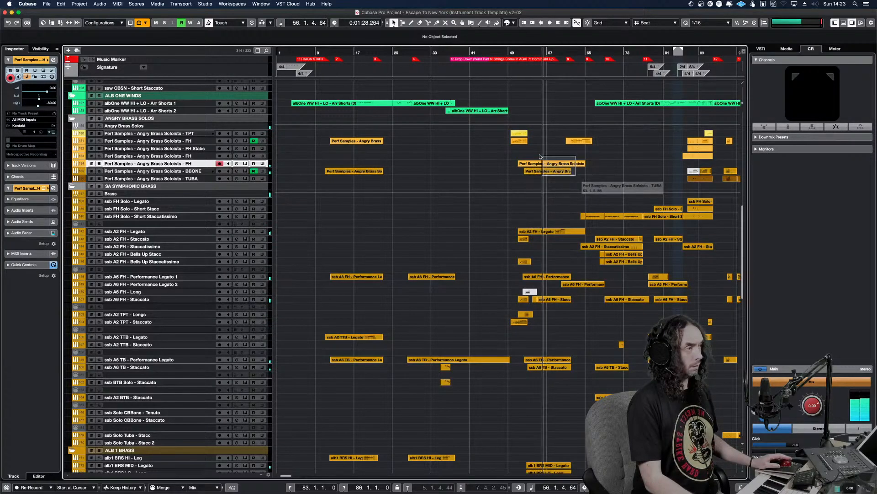
{"action": "left_click_drag", "start_coordinate": [569, 188], "coordinate": [519, 142]}
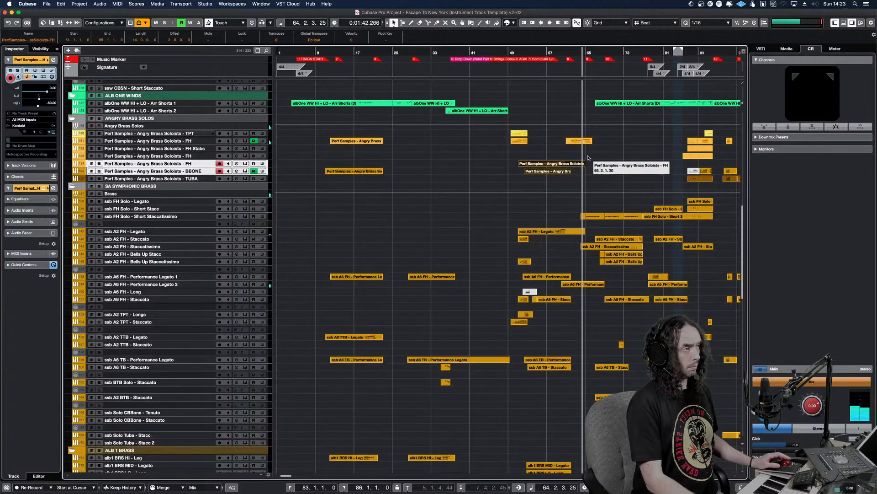
Select the Angry Brass Soloists FH part at about bar 61 and move the project cursor to its start
{"action": "left_click", "coordinate": [571, 141]}
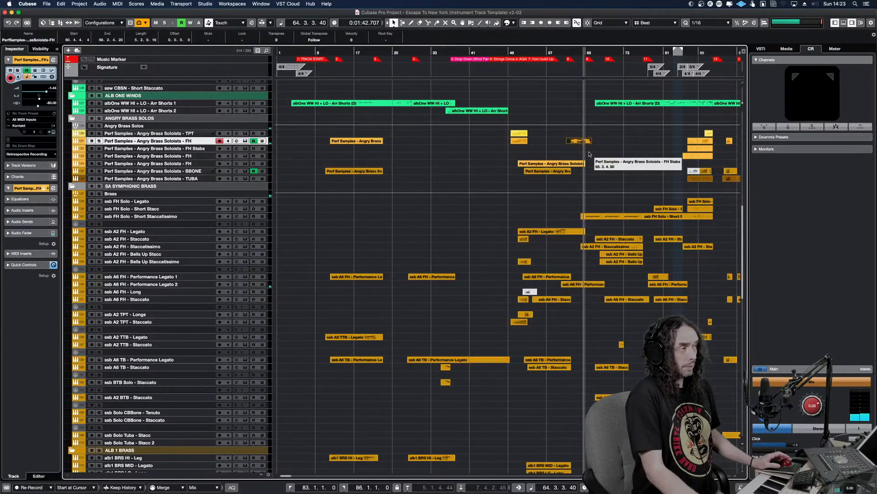
{"action": "left_click", "coordinate": [567, 153]}
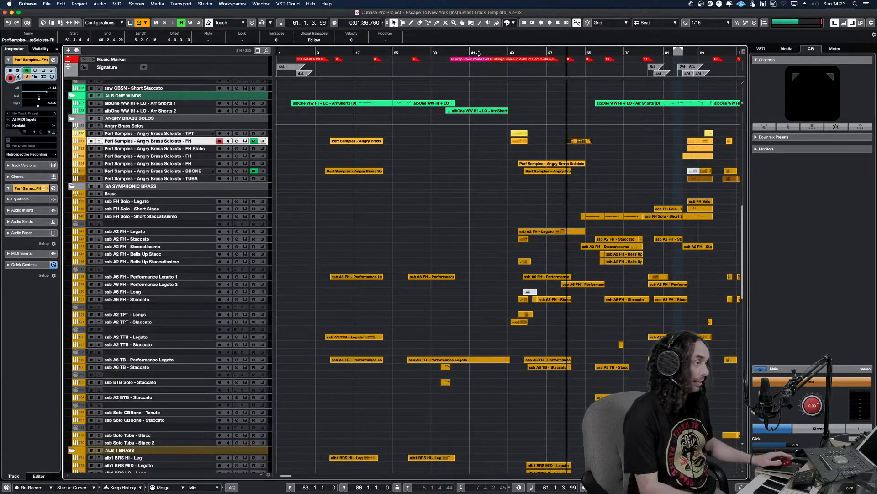
Review the Cinematic Rooms reverb settings on the WINDS bus in the MixConsole and return to the arrangement
{"action": "key", "text": "F3"}
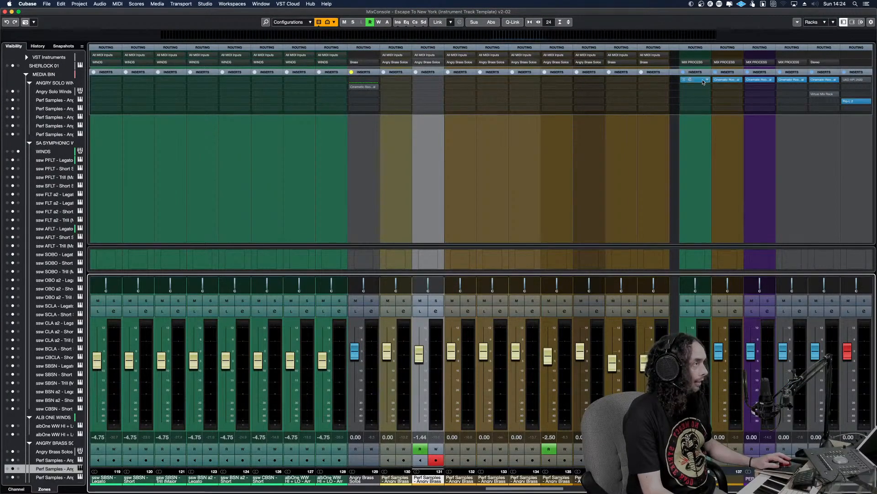
{"action": "left_click", "coordinate": [695, 78]}
{"action": "left_click", "coordinate": [692, 80]}
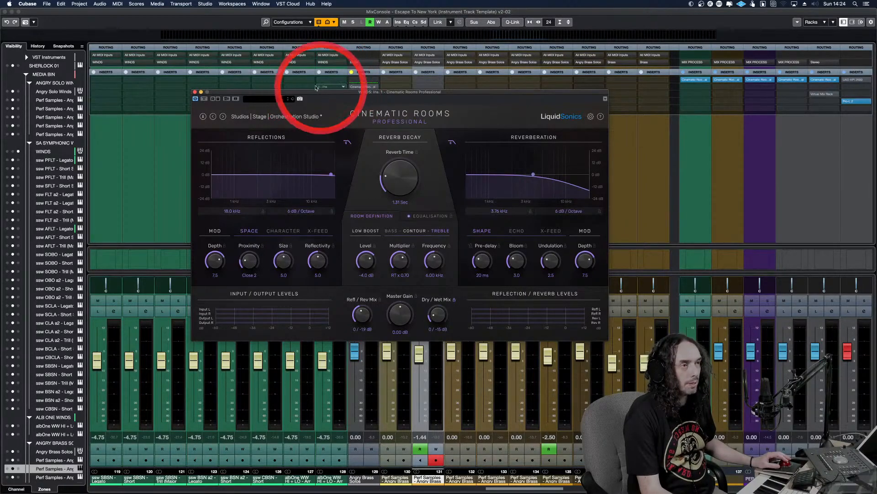
{"action": "left_click", "coordinate": [195, 92]}
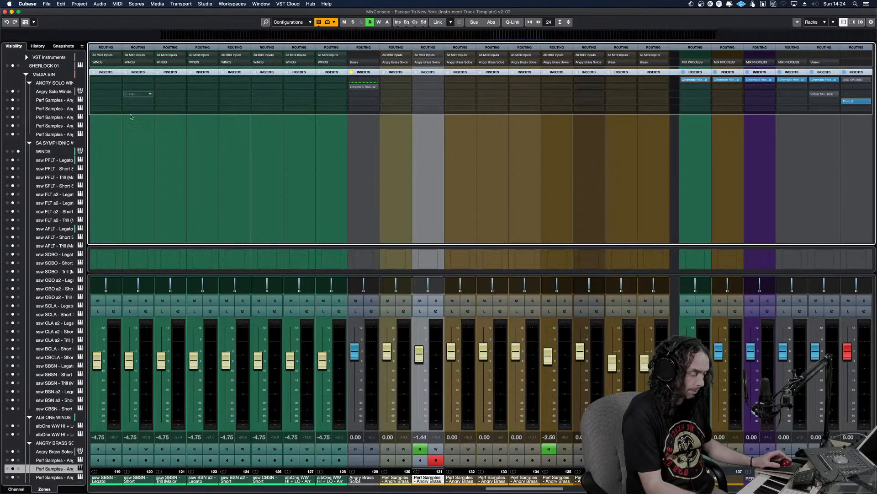
{"action": "left_click", "coordinate": [5, 12]}
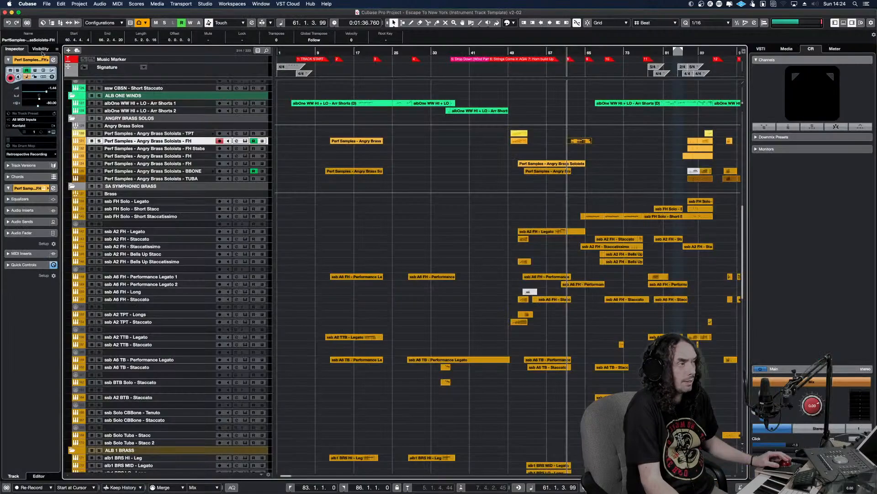
{"action": "left_click", "coordinate": [450, 208]}
{"action": "key", "text": "h"}
{"action": "key", "text": "h"}
{"action": "key", "text": "h"}
{"action": "key", "text": "h"}
{"action": "key", "text": "h"}
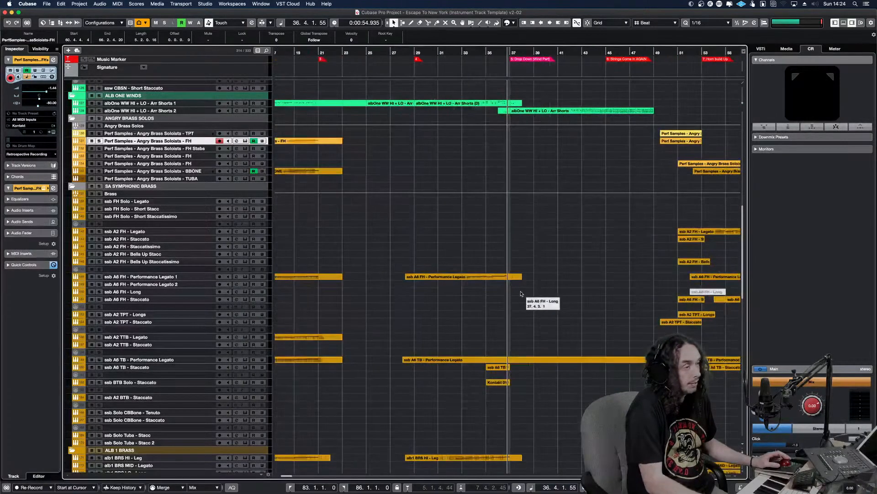
{"action": "left_click", "coordinate": [392, 259]}
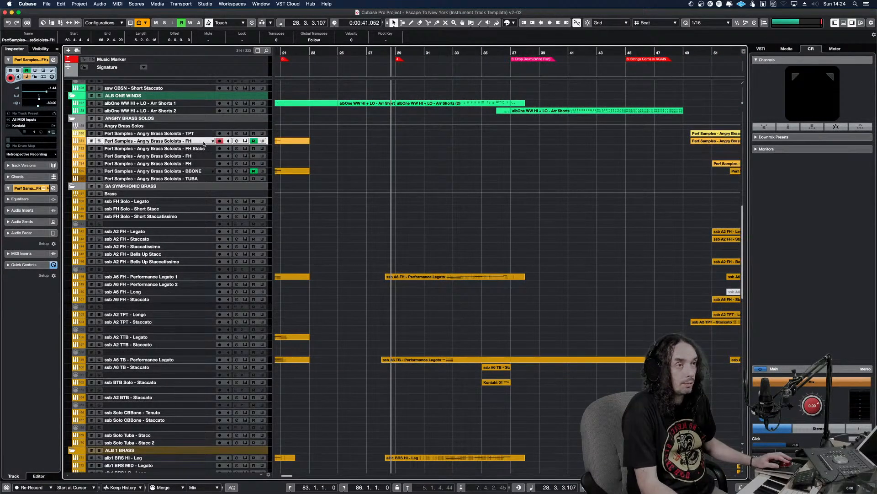
Audition the Angry Brass Soloists FH part from about bar 61 with its track soloed, and clear the solo
{"action": "left_click_drag", "start_coordinate": [705, 46], "coordinate": [510, 49]}
{"action": "left_click", "coordinate": [624, 88]}
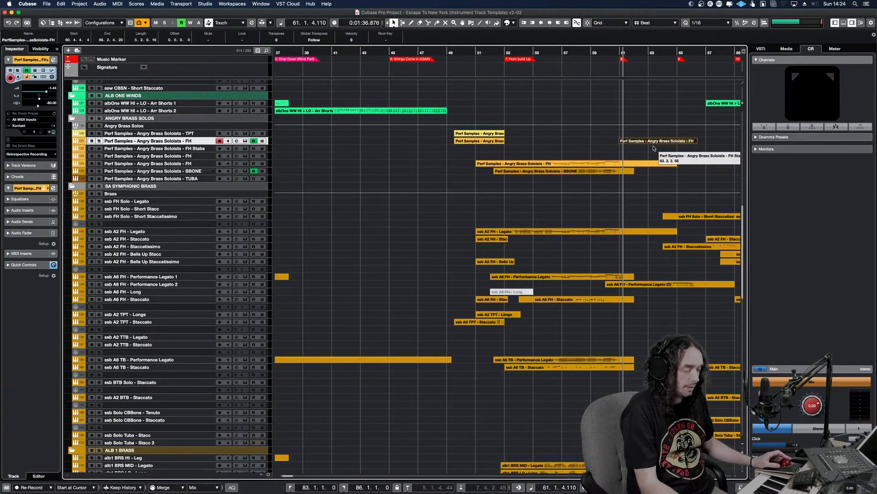
{"action": "key", "text": "shift+h"}
{"action": "key", "text": "shift+h"}
{"action": "key", "text": "shift+h"}
{"action": "left_click", "coordinate": [627, 152], "text": "alt+shift"}
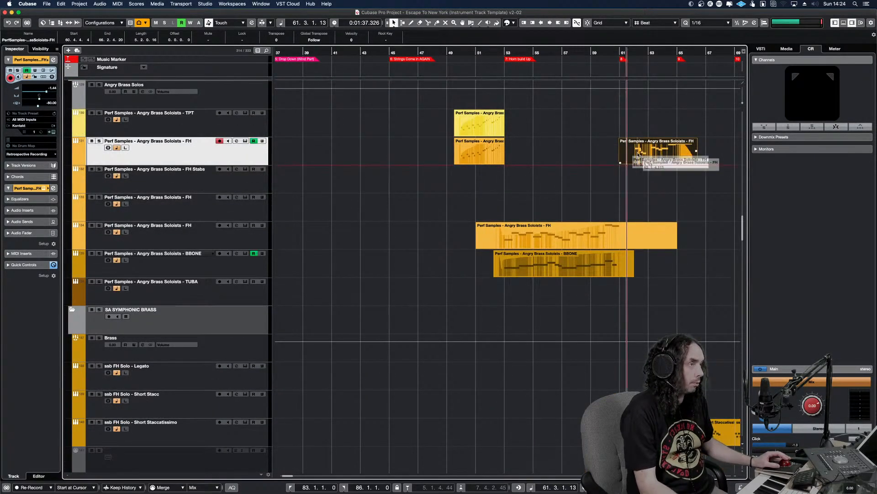
{"action": "key", "text": "s"}
{"action": "key", "text": "F3"}
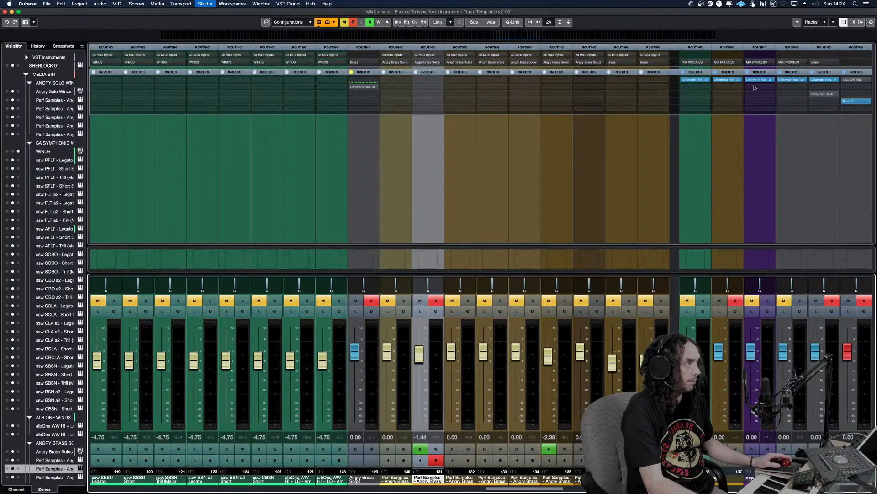
{"action": "key", "text": "F3"}
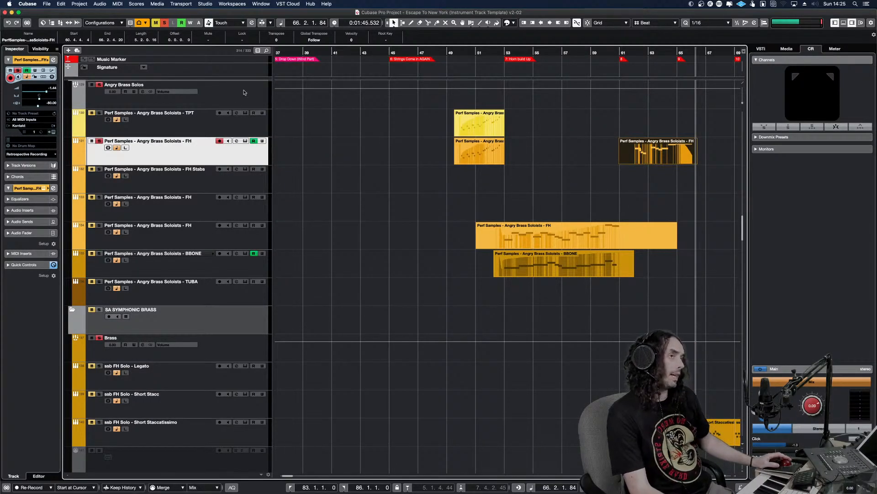
{"action": "left_click", "coordinate": [165, 23]}
Play the arrangement from about bar 89 and examine the Angry Brass Soloists parts around bars 85 to 91
{"action": "left_click", "coordinate": [463, 171]}
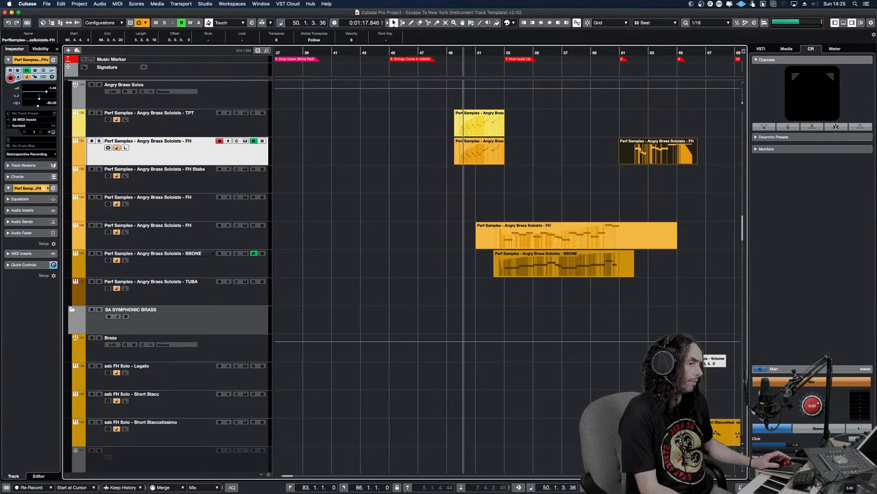
{"action": "key", "text": "g"}
{"action": "key", "text": "g"}
{"action": "key", "text": "g"}
{"action": "key", "text": "g"}
{"action": "key", "text": "g"}
{"action": "key", "text": "g"}
{"action": "key", "text": "g"}
{"action": "key", "text": "g"}
{"action": "key", "text": "g"}
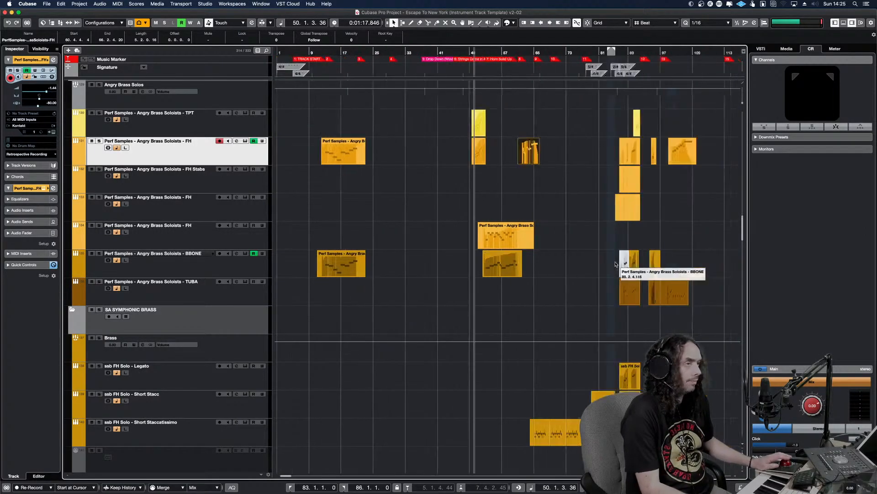
{"action": "key", "text": "g"}
{"action": "left_click_drag", "start_coordinate": [475, 159], "coordinate": [483, 159]}
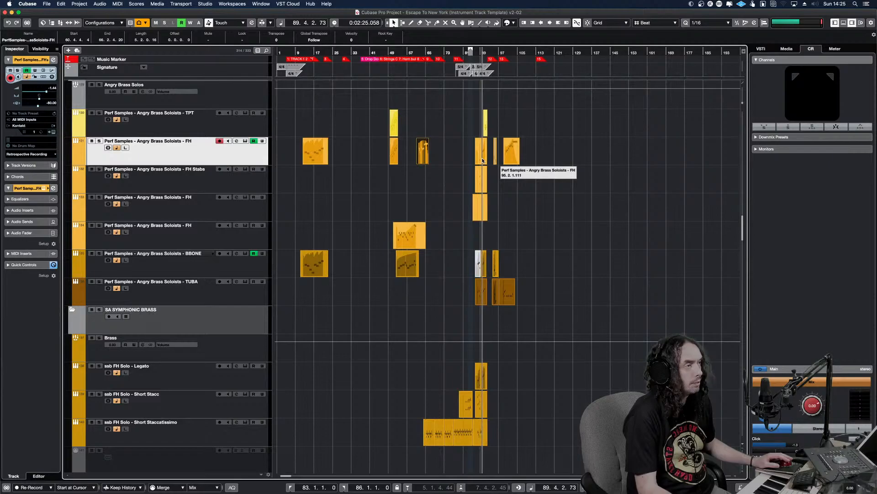
{"action": "key", "text": "space"}
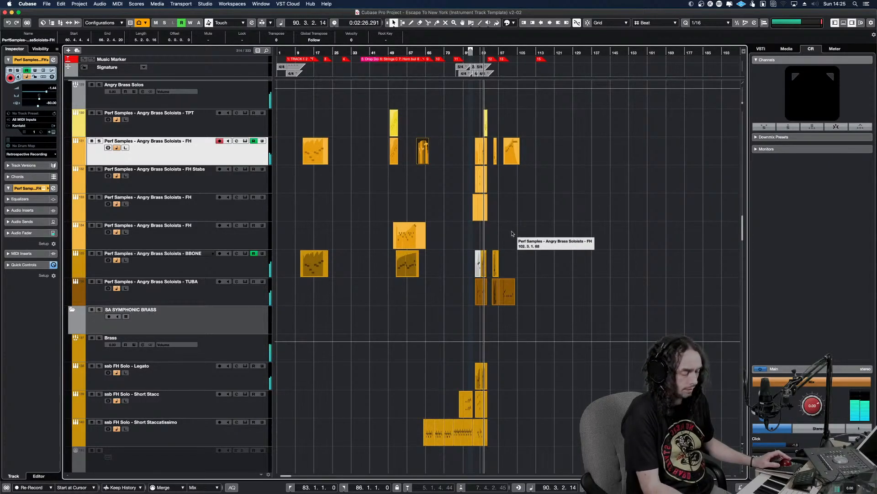
{"action": "key", "text": "h"}
{"action": "key", "text": "h"}
{"action": "key", "text": "h"}
{"action": "key", "text": "h"}
{"action": "key", "text": "h"}
{"action": "key", "text": "h"}
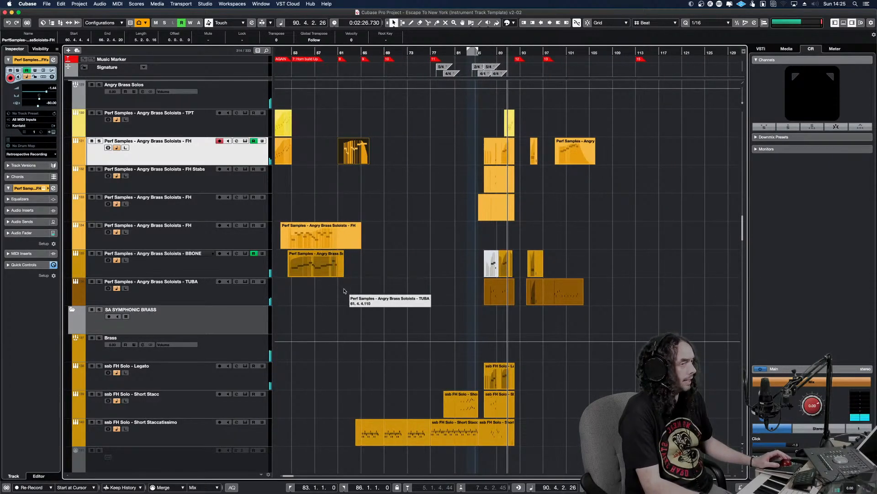
{"action": "key", "text": "h"}
{"action": "key", "text": "h"}
{"action": "key", "text": "h"}
{"action": "key", "text": "h"}
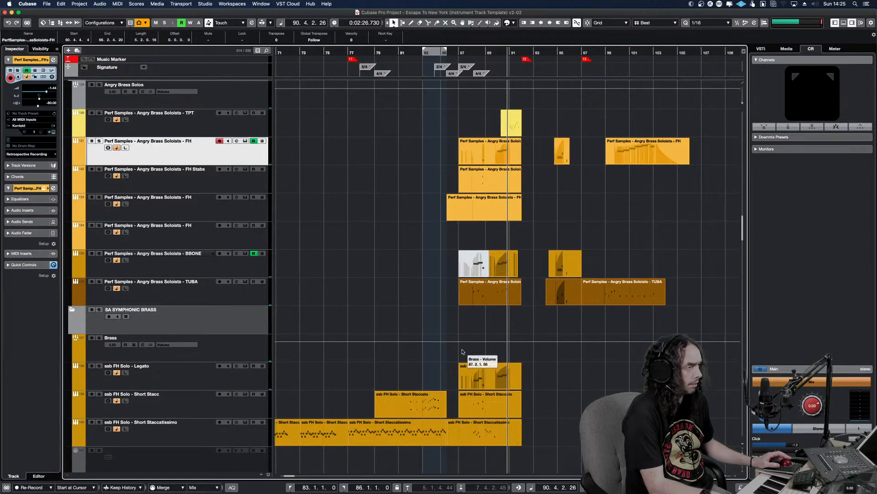
{"action": "key", "text": "h"}
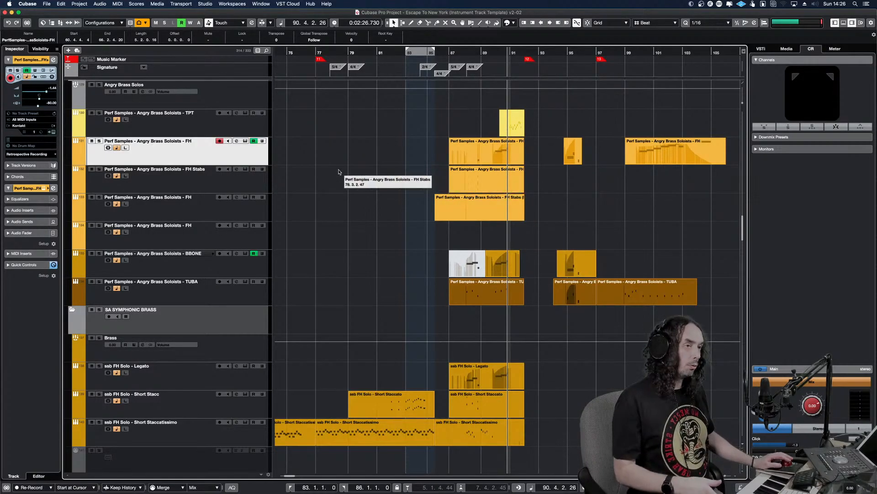
Review the Kontakt instrument on the Angry Winds Flute track, checking its mic mixer, and close it
{"action": "scroll", "coordinate": [429, 168], "scroll_direction": "up", "scroll_amount": 10}
{"action": "scroll", "coordinate": [428, 168], "scroll_direction": "up", "scroll_amount": 10}
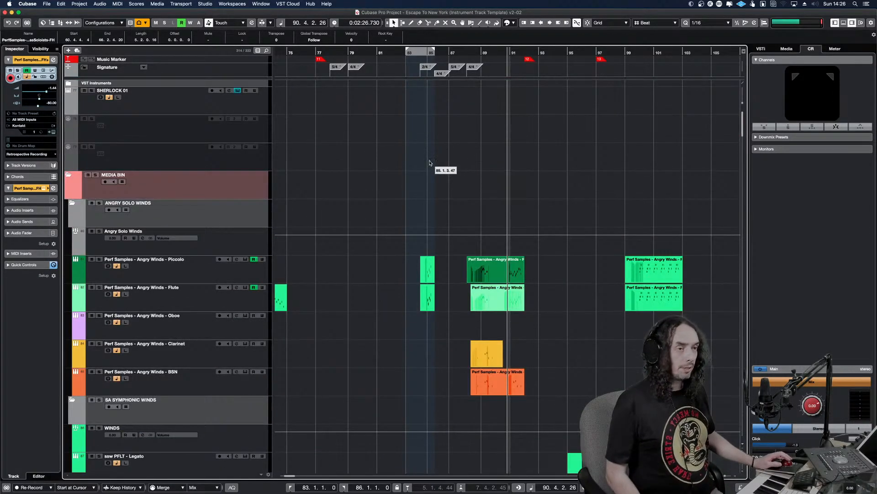
{"action": "left_click", "coordinate": [251, 280]}
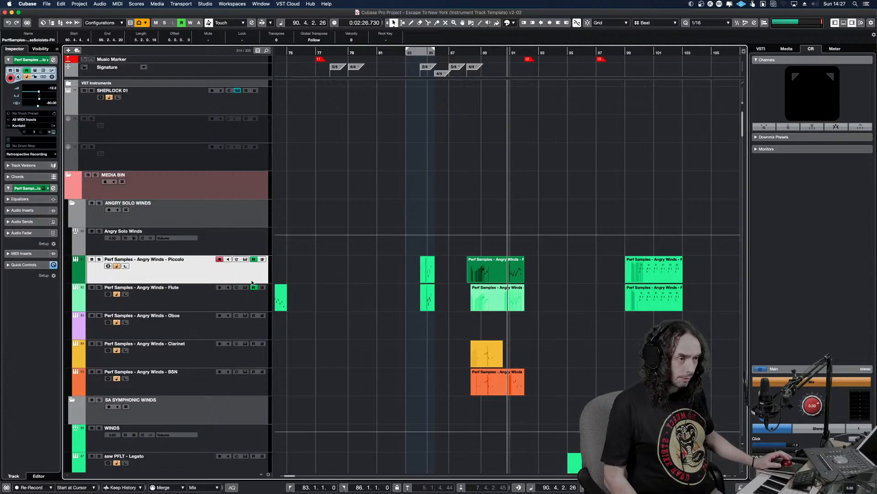
{"action": "left_click", "coordinate": [174, 309]}
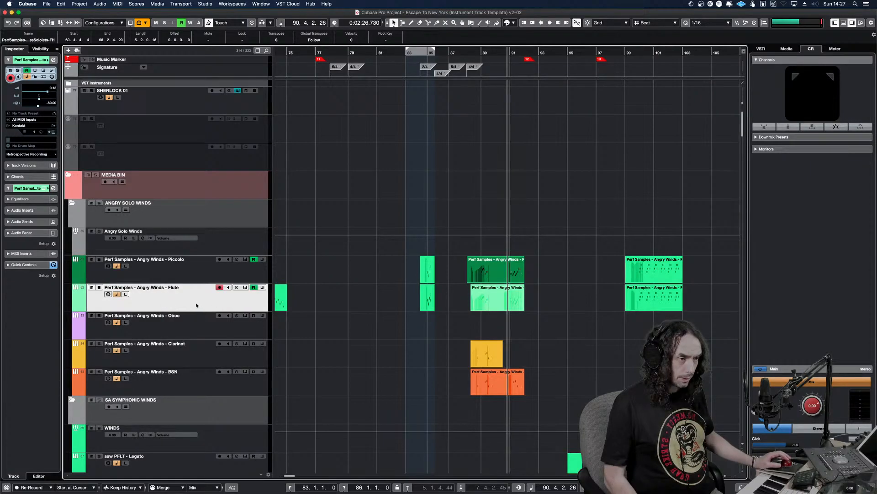
{"action": "left_click", "coordinate": [245, 290]}
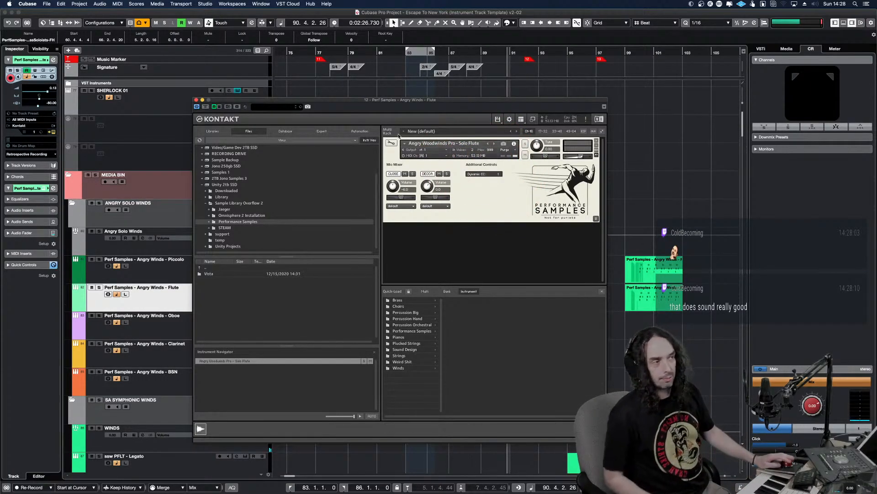
{"action": "left_click", "coordinate": [197, 100]}
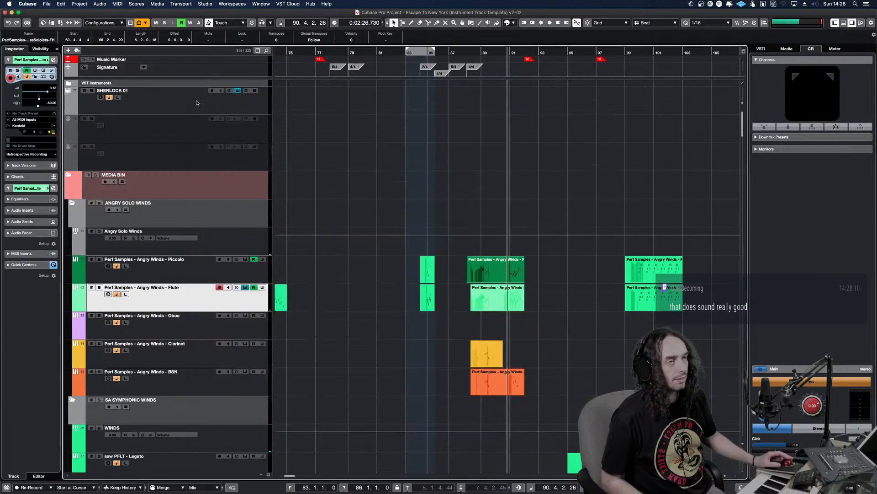
Audition the Angry Winds Piccolo, Oboe, Clarinet and BSN tracks in turn, and deselect all parts
{"action": "left_click", "coordinate": [235, 270]}
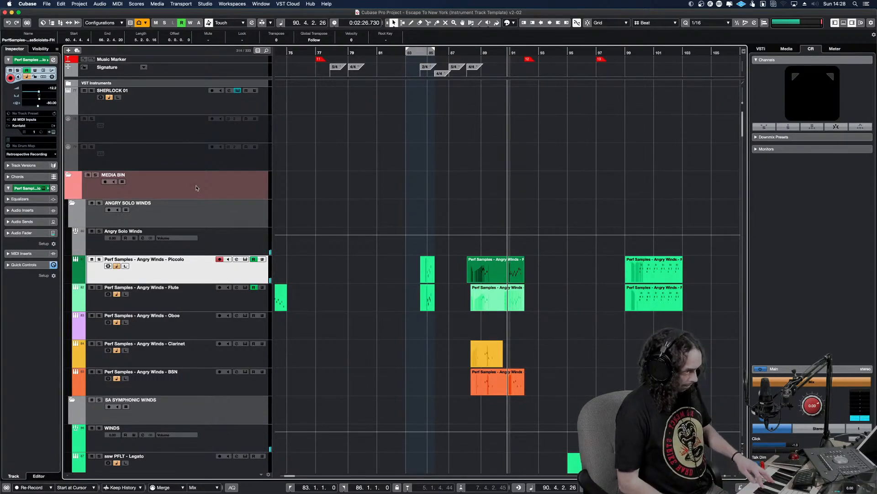
{"action": "left_click", "coordinate": [230, 337]}
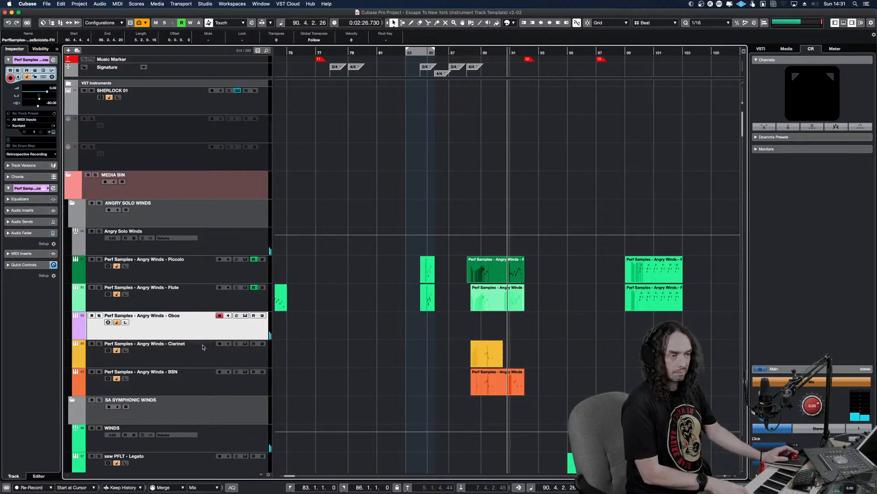
{"action": "left_click", "coordinate": [216, 362]}
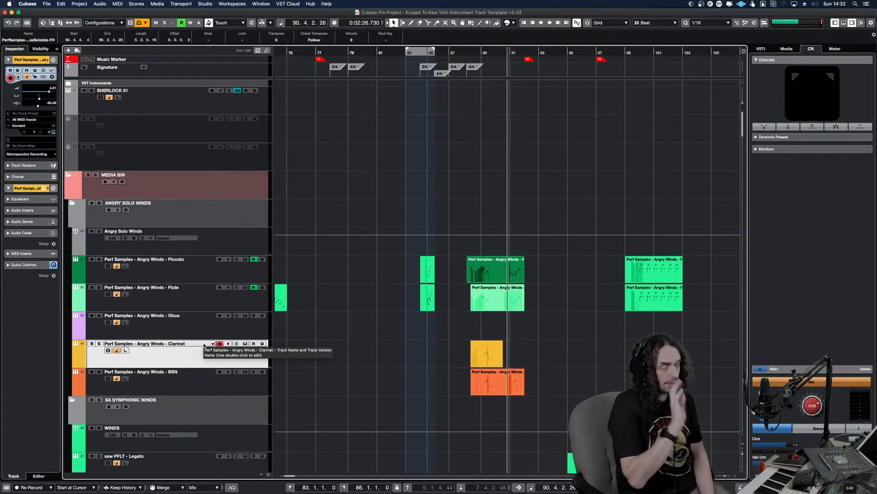
{"action": "left_click", "coordinate": [151, 365]}
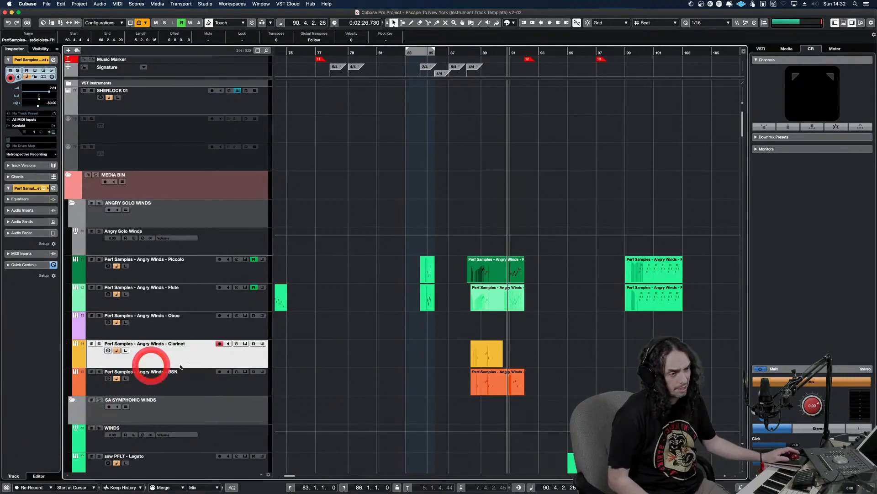
{"action": "left_click", "coordinate": [203, 386]}
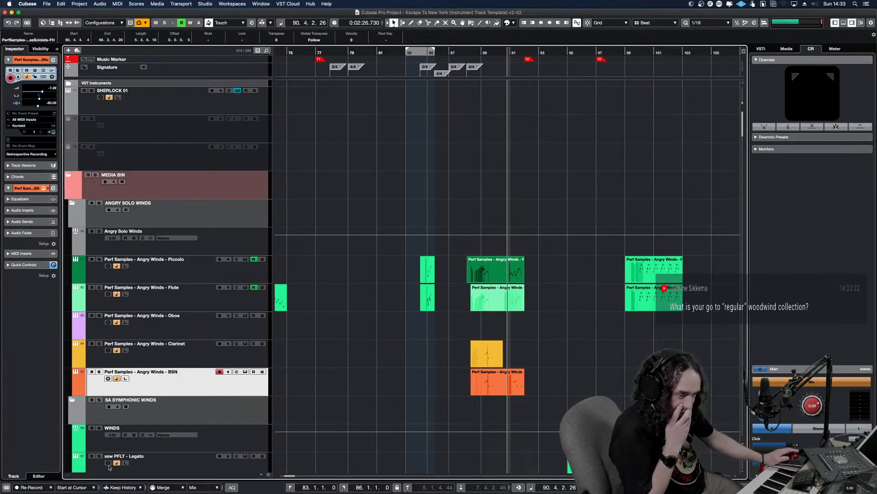
{"action": "left_click", "coordinate": [365, 379]}
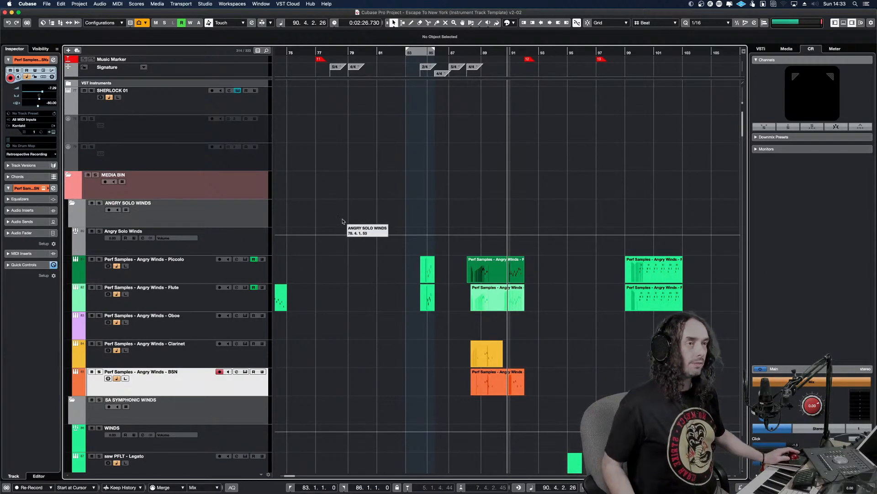
Open the Kontakt instrument on the ssw FLT a2 - Legato track and audition notes in its playable range
{"action": "scroll", "coordinate": [397, 320], "scroll_direction": "down", "scroll_amount": 10}
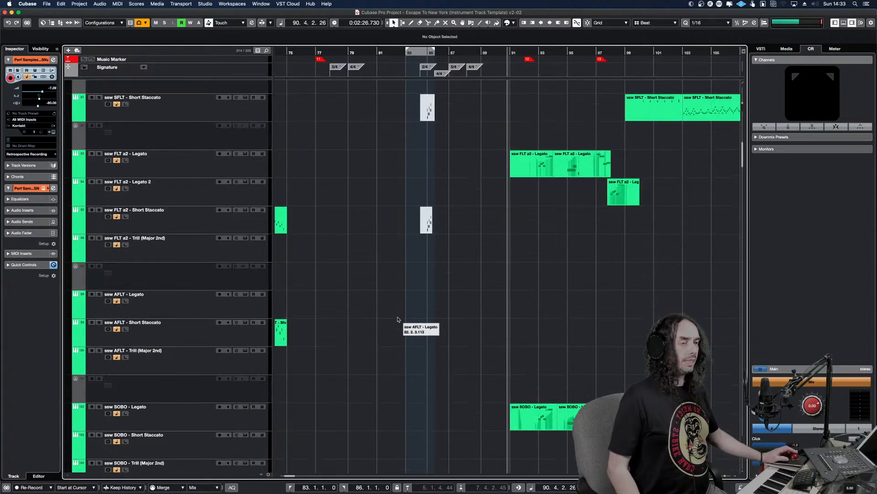
{"action": "left_click", "coordinate": [249, 252]}
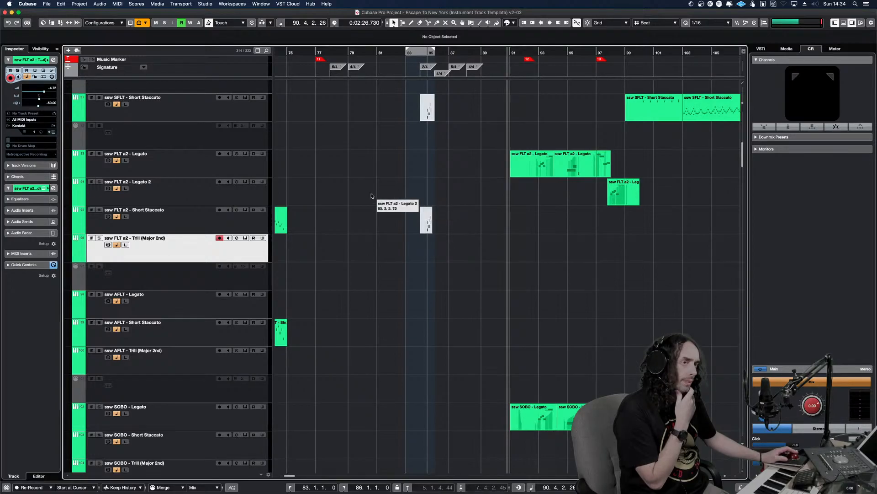
{"action": "left_click", "coordinate": [260, 166]}
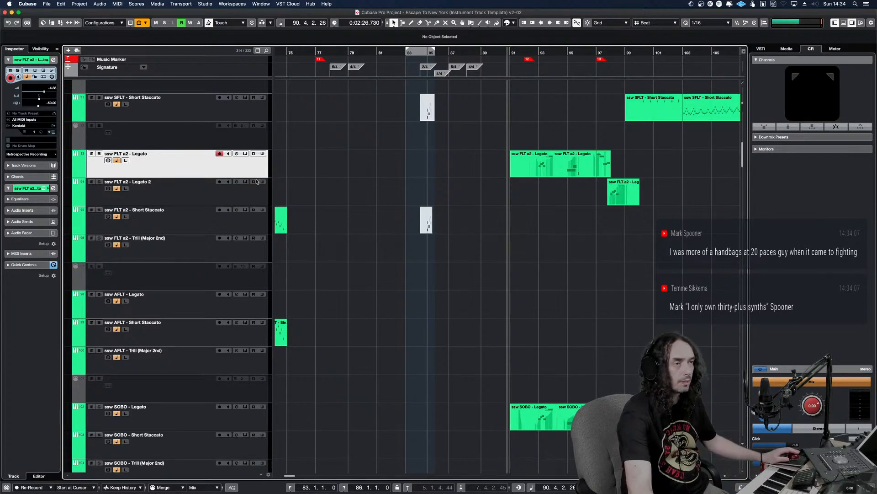
{"action": "left_click", "coordinate": [246, 154]}
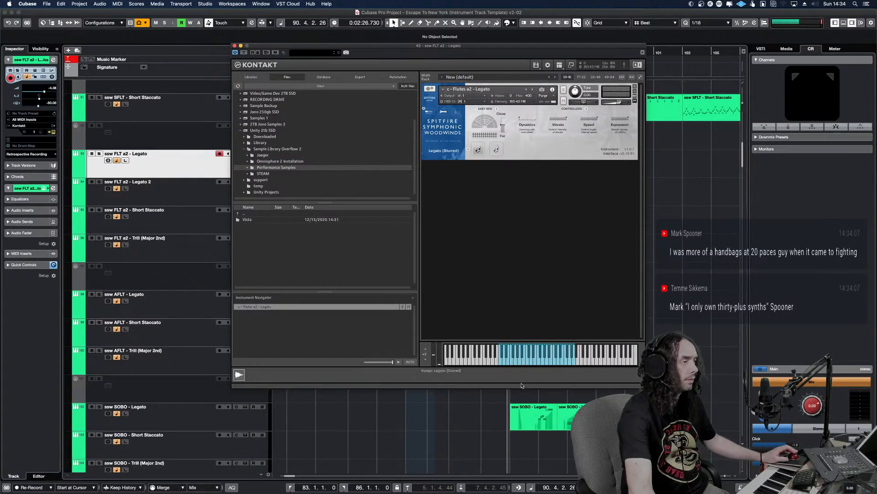
{"action": "left_click", "coordinate": [534, 364]}
{"action": "left_click", "coordinate": [559, 364]}
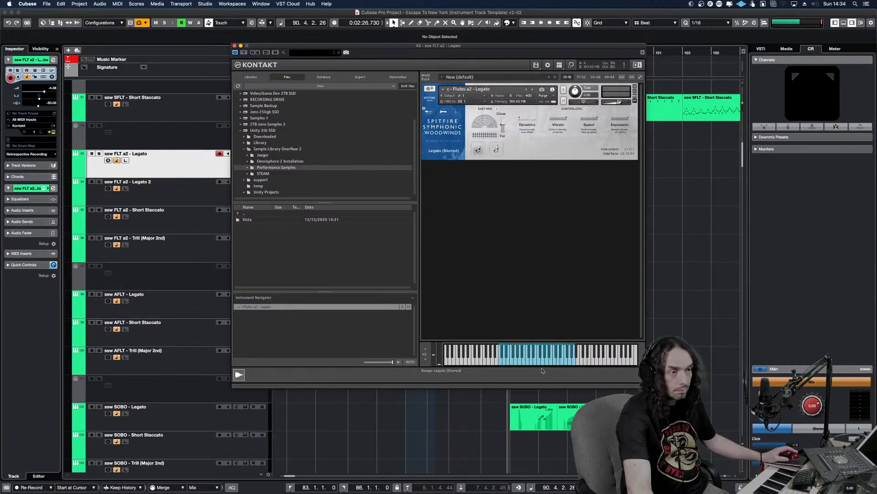
Close the Kontakt instrument of the ssw FLT a2 - Legato track and play the arrangement from about bar 90
{"action": "left_click", "coordinate": [213, 172]}
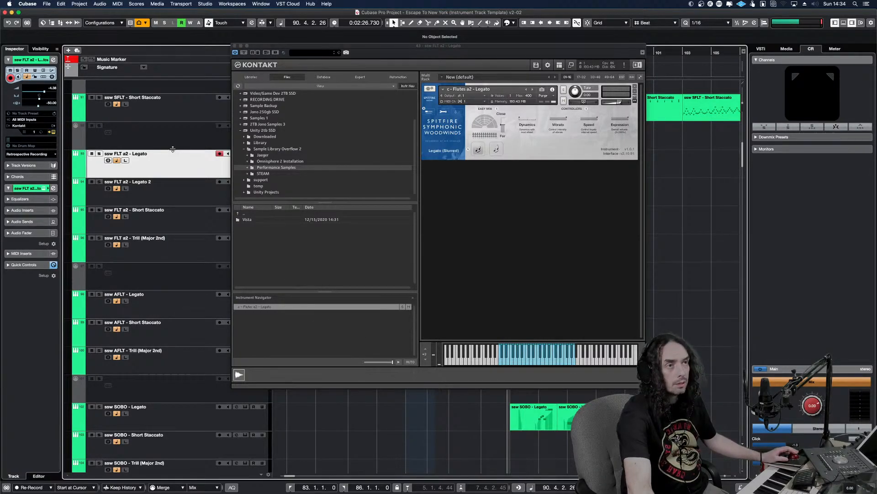
{"action": "left_click", "coordinate": [235, 46]}
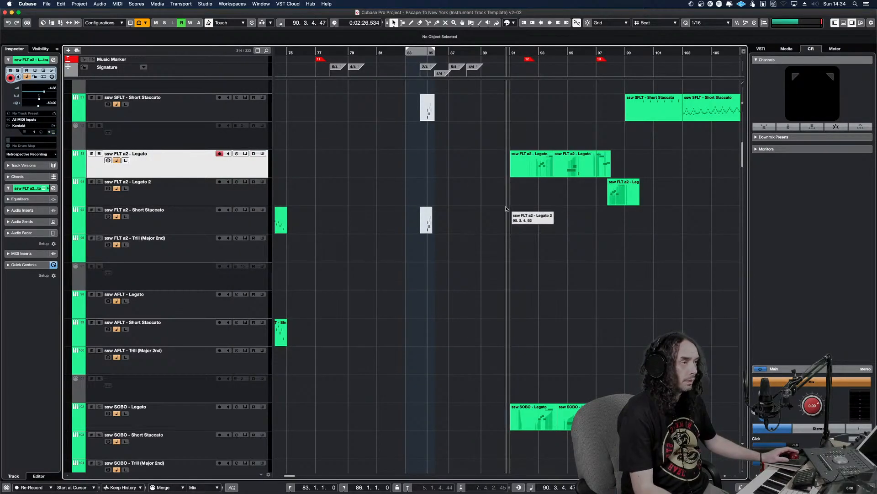
{"action": "key", "text": "space"}
{"action": "key", "text": "space"}
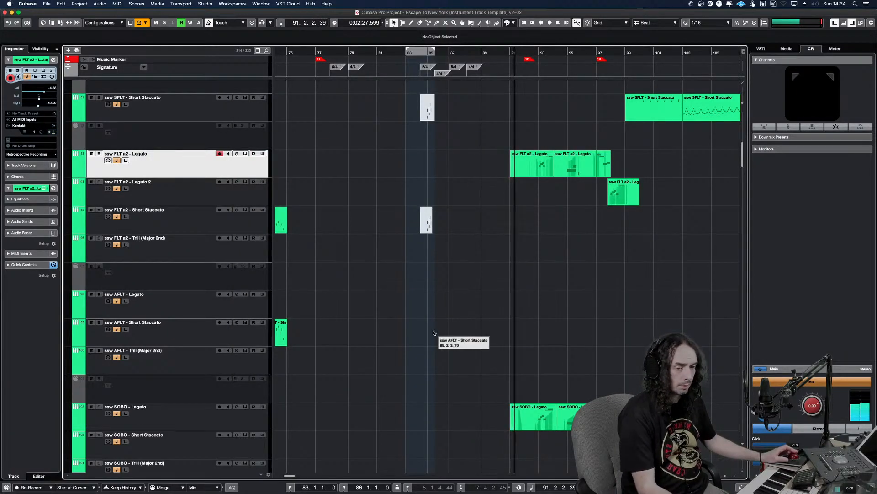
{"action": "key", "text": "g"}
{"action": "key", "text": "g"}
{"action": "key", "text": "g"}
{"action": "key", "text": "space"}
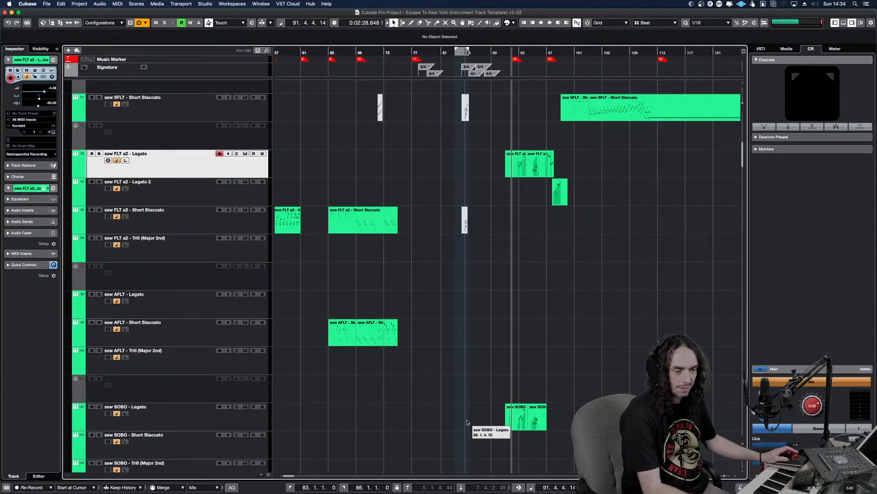
{"action": "key", "text": "space"}
Solo the ssw FLT a2 - Legato track and audition its part from about bar 92
{"action": "key", "text": "h"}
{"action": "key", "text": "h"}
{"action": "key", "text": "h"}
{"action": "key", "text": "h"}
{"action": "key", "text": "h"}
{"action": "key", "text": "h"}
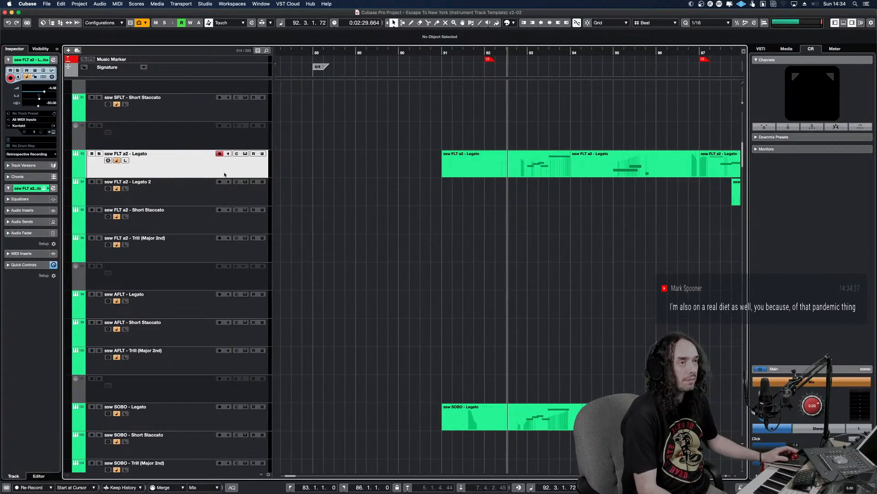
{"action": "key", "text": "s"}
{"action": "key", "text": "space"}
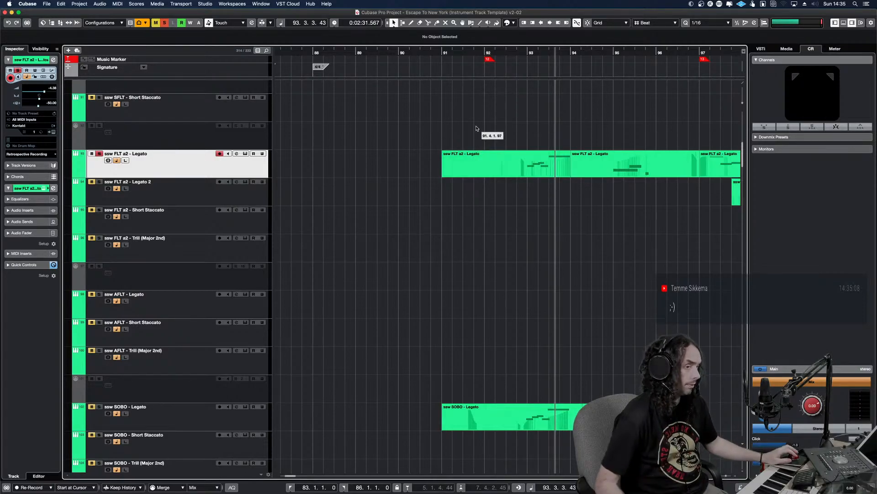
Review the notes and modulation of the Angry Winds Piccolo part in the Key Editor and close it
{"action": "scroll", "coordinate": [409, 234], "scroll_direction": "up", "scroll_amount": 5}
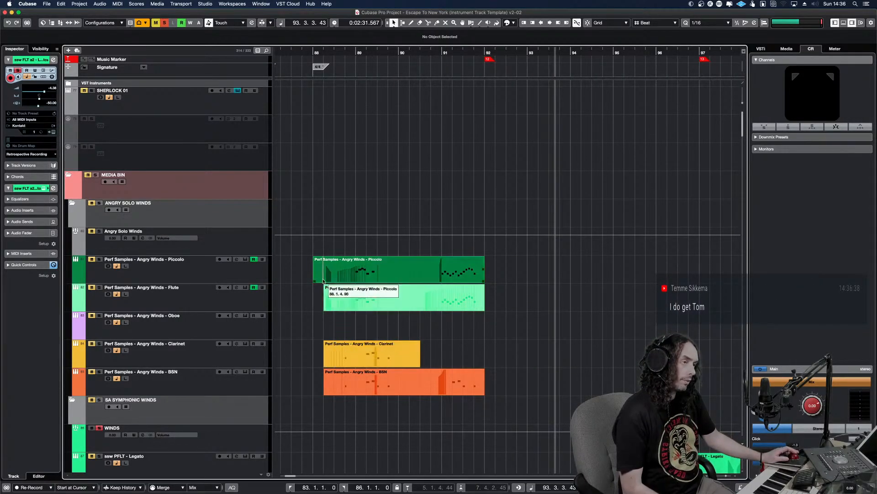
{"action": "left_click", "coordinate": [390, 277]}
{"action": "double_click", "coordinate": [390, 276]}
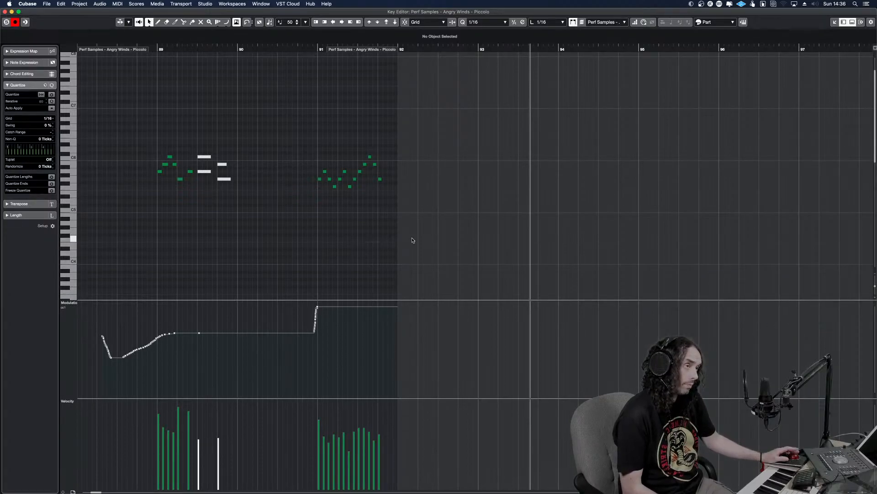
{"action": "key", "text": "Return"}
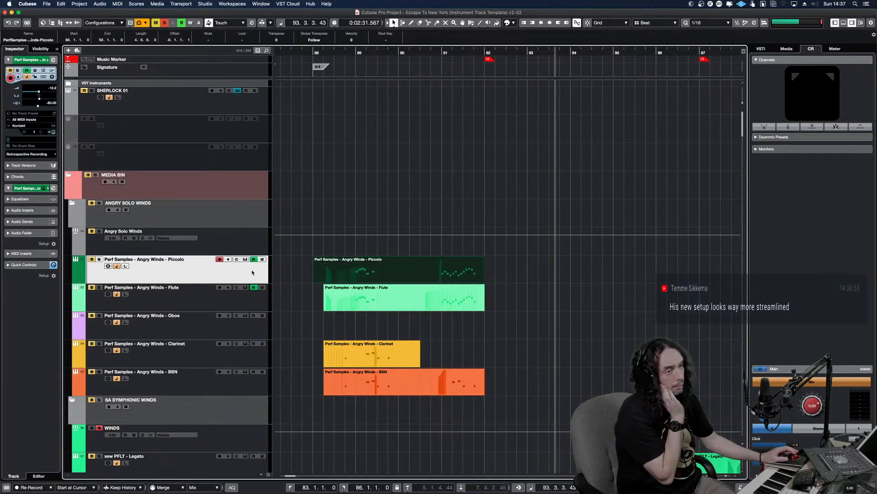
{"action": "left_click", "coordinate": [258, 305]}
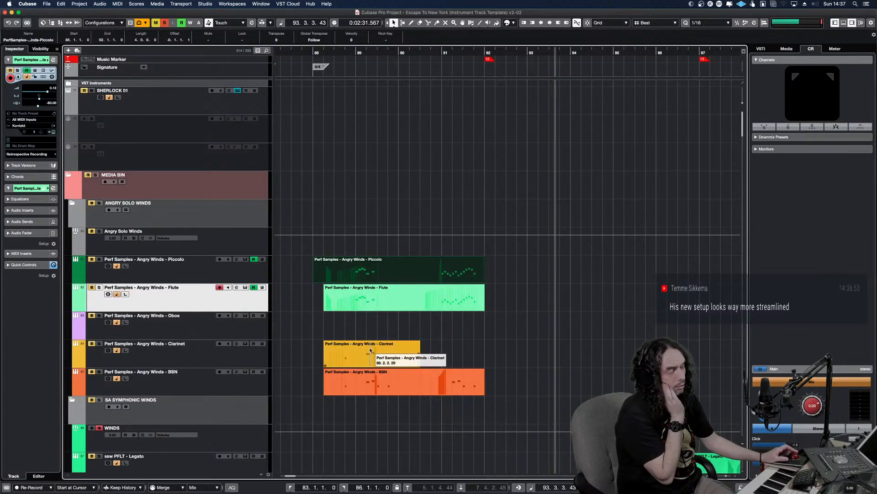
{"action": "double_click", "coordinate": [438, 276]}
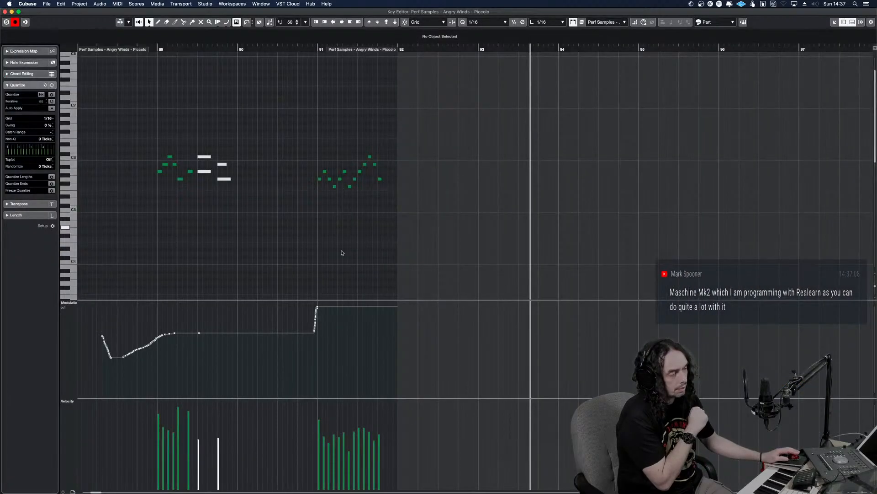
{"action": "key", "text": "Return"}
Review the notes and modulation of the Angry Winds Flute part in the Key Editor and close it
{"action": "double_click", "coordinate": [419, 300]}
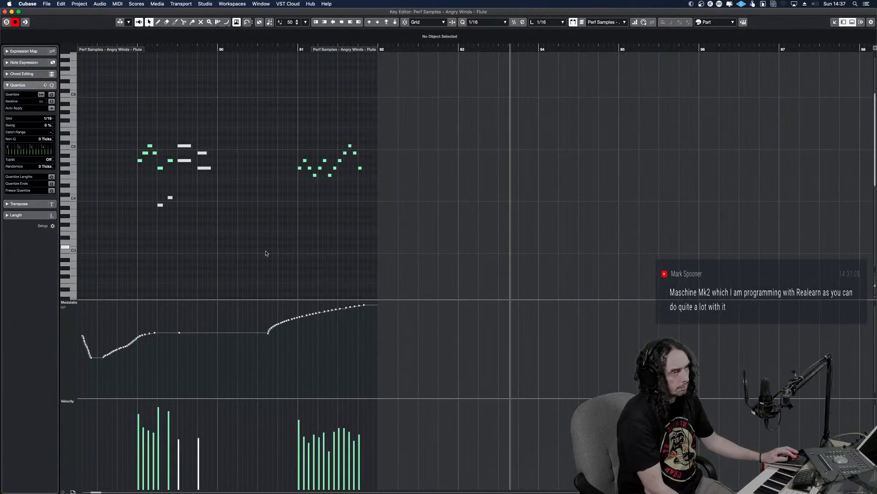
{"action": "left_click", "coordinate": [283, 251]}
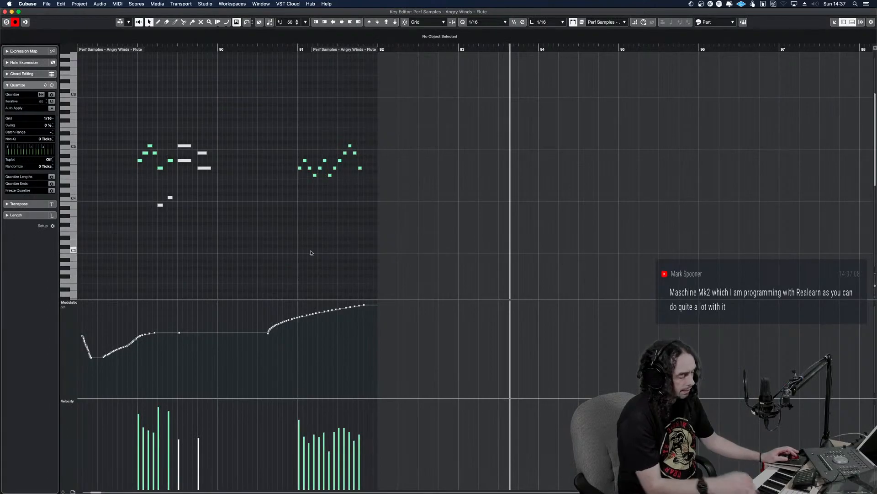
{"action": "key", "text": "Return"}
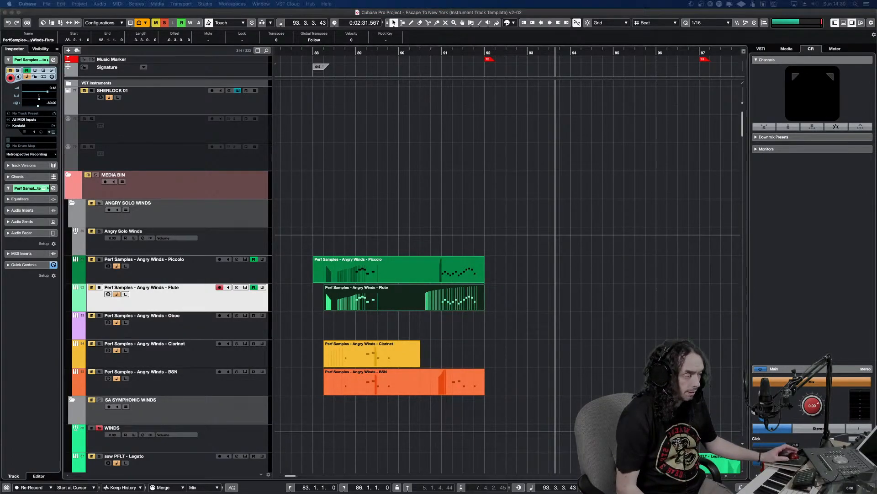
Bring the SHERLOCK controller window onto this screen, examine its command pages, and move it back off the screen
{"action": "left_click_drag", "start_coordinate": [343, 493], "coordinate": [299, 53]}
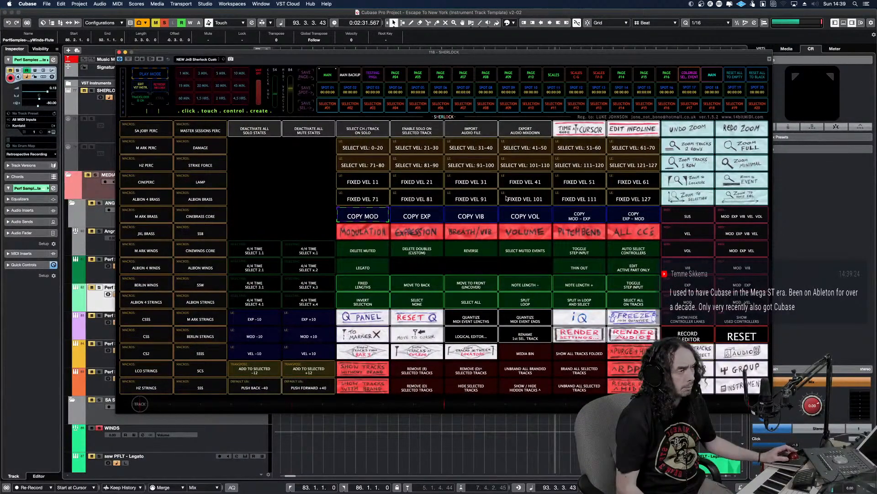
{"action": "left_click_drag", "start_coordinate": [404, 53], "coordinate": [305, 493]}
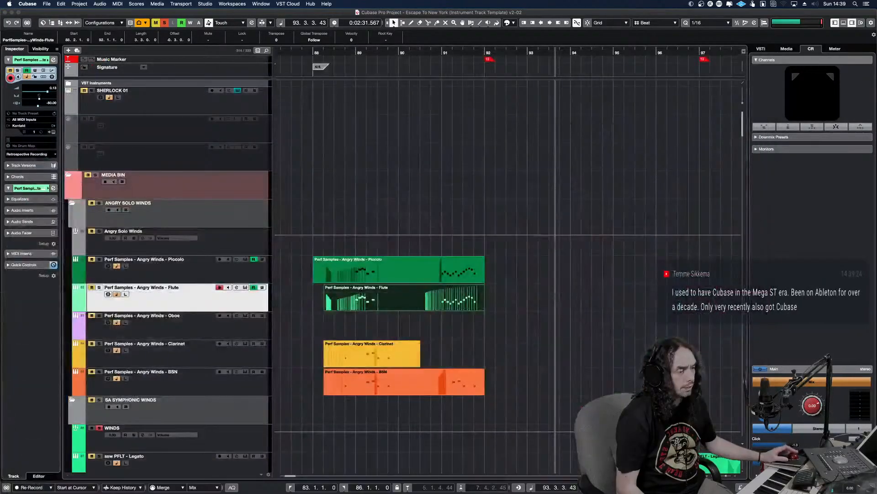
{"action": "mouse_move", "coordinate": [389, 493]}
{"action": "left_mouse_down"}
{"action": "mouse_move", "coordinate": [562, 82]}
{"action": "mouse_move", "coordinate": [465, 52]}
{"action": "mouse_move", "coordinate": [396, 94]}
{"action": "mouse_move", "coordinate": [395, 493]}
{"action": "left_mouse_up"}
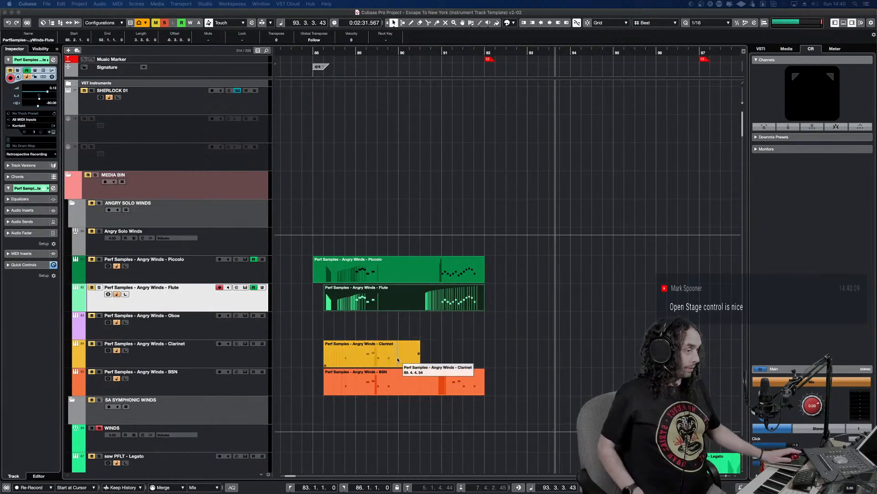
Clear all active mute and solo states and place the playback position in bar 88 at the Angry Winds parts
{"action": "left_click", "coordinate": [346, 226]}
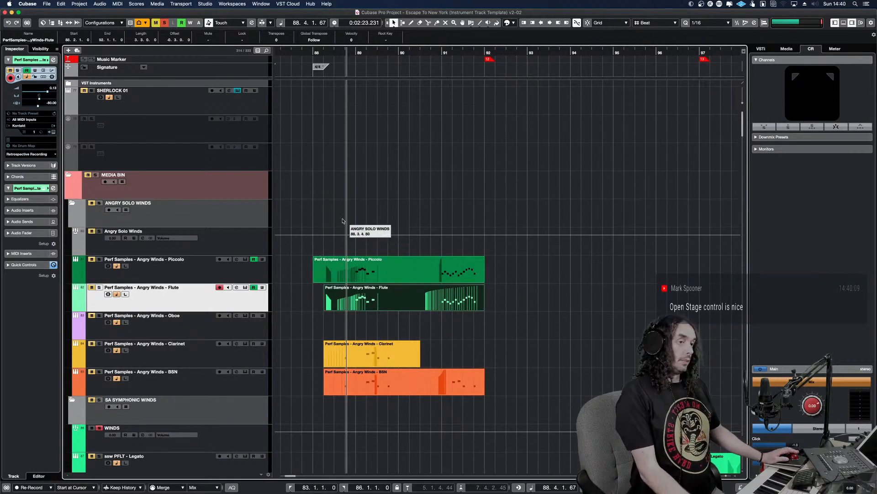
{"action": "left_click", "coordinate": [156, 22]}
{"action": "left_click", "coordinate": [164, 22]}
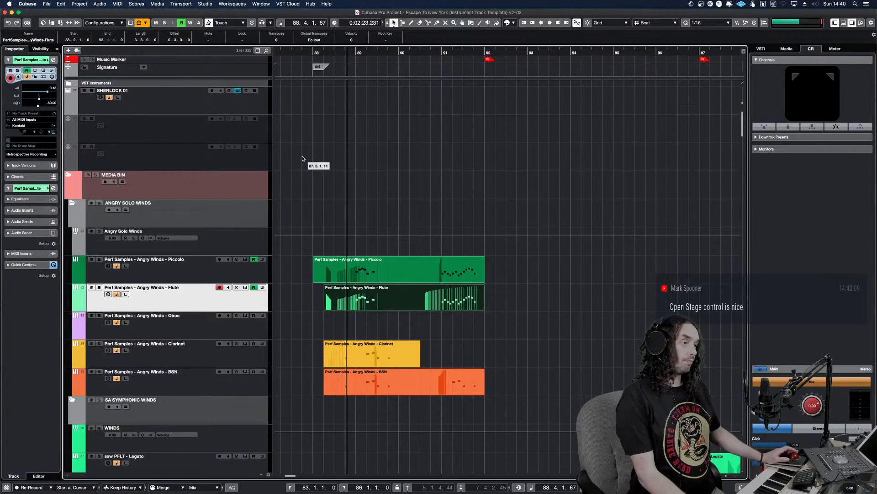
{"action": "key", "text": "h"}
{"action": "key", "text": "h"}
{"action": "key", "text": "h"}
{"action": "key", "text": "h"}
{"action": "key", "text": "h"}
{"action": "key", "text": "h"}
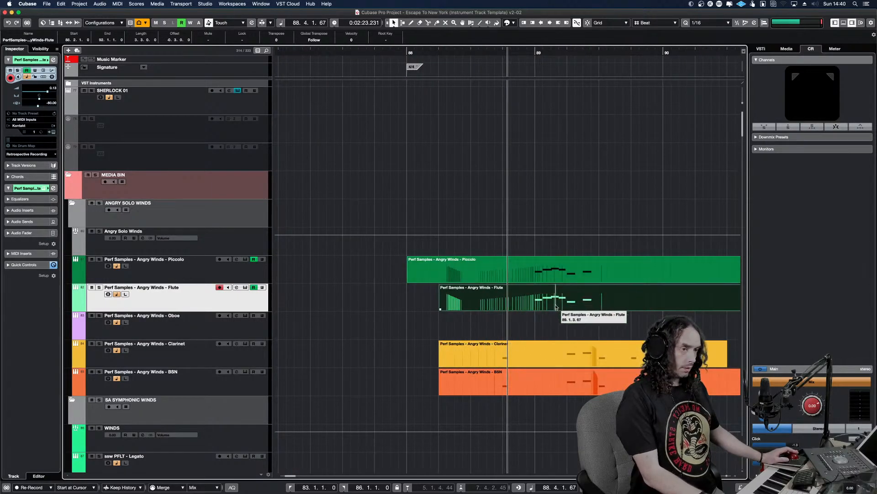
Select and solo the Angry Winds Piccolo and Flute parts, and audition them together from the end of bar 88
{"action": "left_click", "coordinate": [522, 302]}
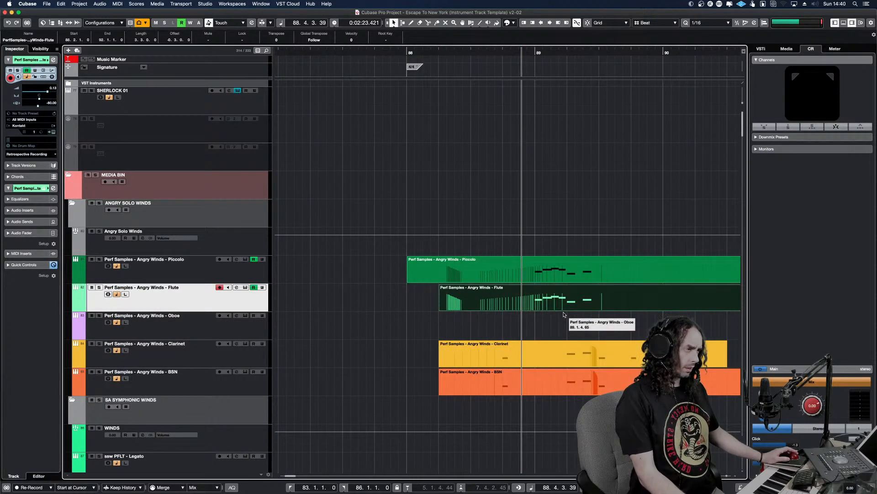
{"action": "left_click_drag", "start_coordinate": [550, 327], "coordinate": [529, 276]}
{"action": "key", "text": "s"}
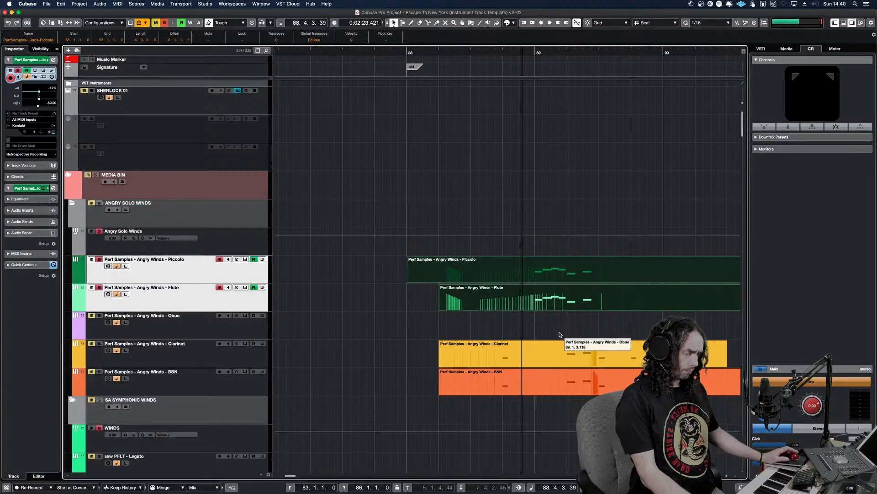
{"action": "key", "text": "space"}
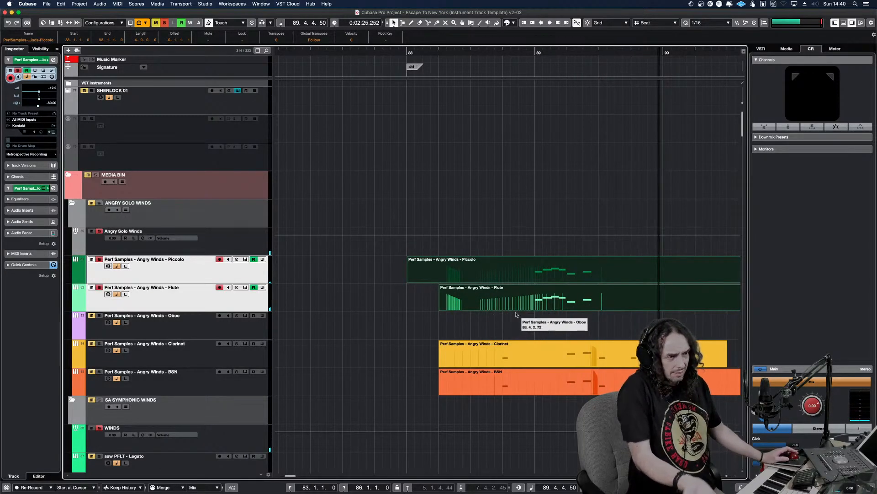
{"action": "left_click", "coordinate": [500, 315]}
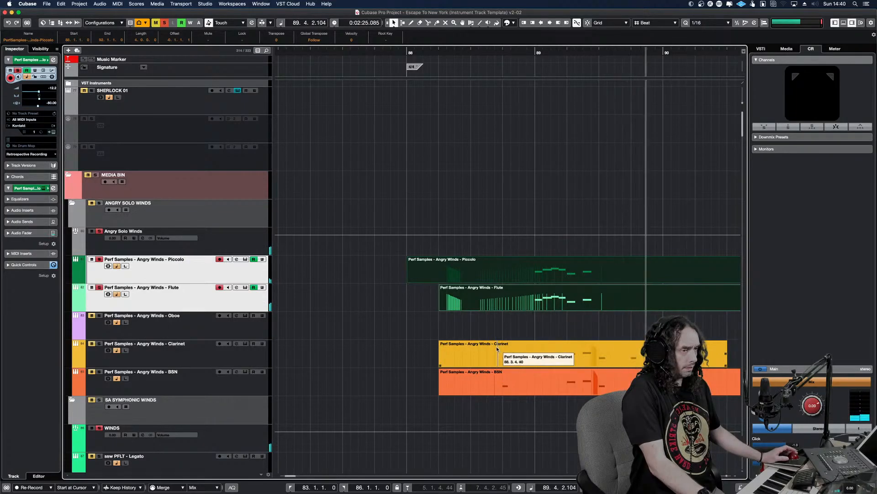
Turn off all solos and play the full arrangement from before the Angry Winds parts through bar 92
{"action": "left_click", "coordinate": [166, 24]}
{"action": "left_click", "coordinate": [488, 320]}
{"action": "left_click", "coordinate": [464, 328]}
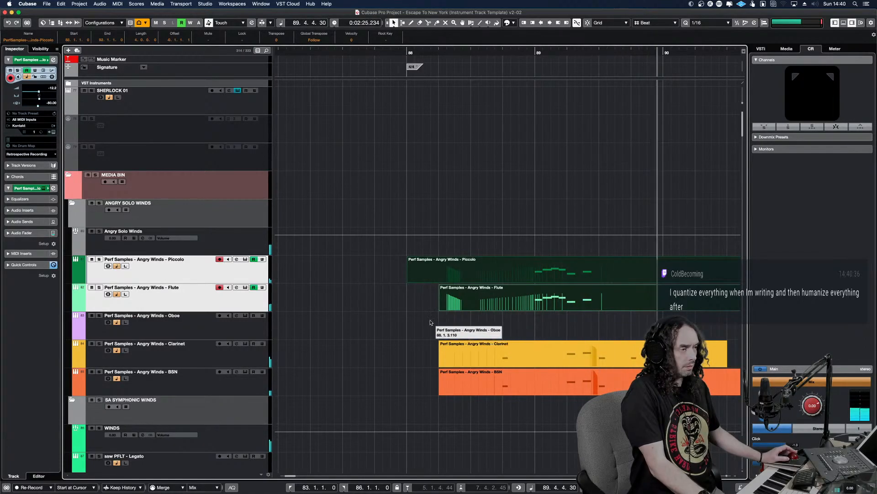
{"action": "left_click", "coordinate": [372, 325]}
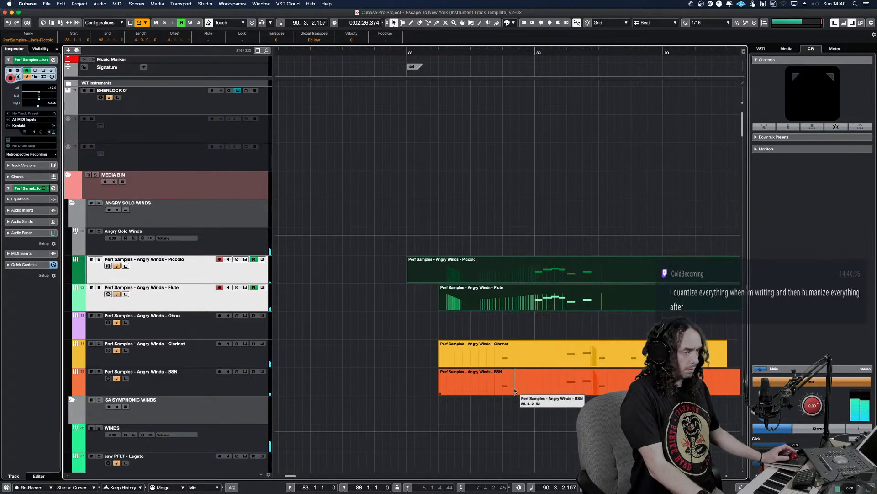
{"action": "key", "text": "g"}
{"action": "key", "text": "g"}
{"action": "key", "text": "g"}
{"action": "key", "text": "g"}
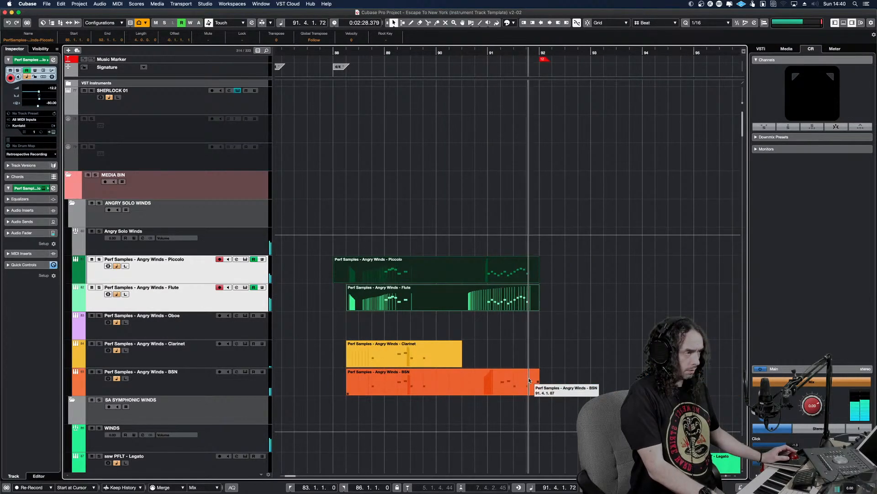
{"action": "key", "text": "g"}
{"action": "key", "text": "g"}
{"action": "key", "text": "g"}
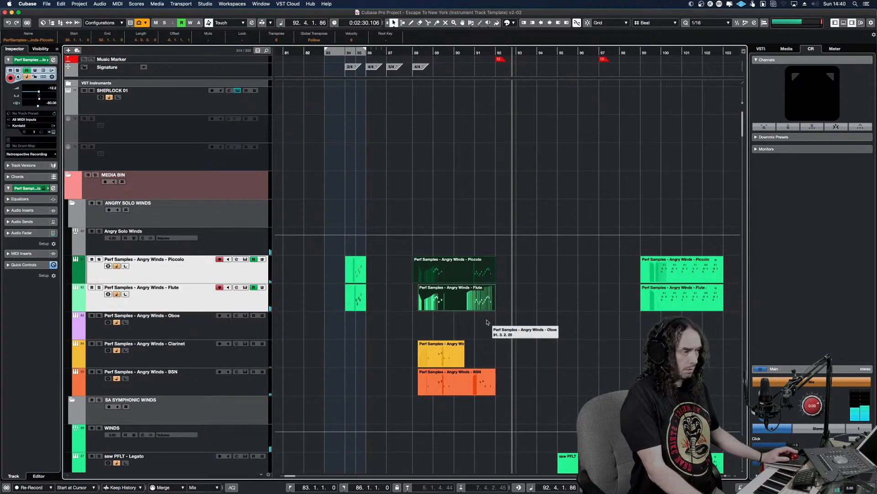
Mute the Angry Brass Soloists TPT part around bars 90 to 91, listen to the passage without it, and unmute it
{"action": "scroll", "coordinate": [487, 324], "scroll_direction": "down", "scroll_amount": 15}
{"action": "scroll", "coordinate": [487, 324], "scroll_direction": "down", "scroll_amount": 12}
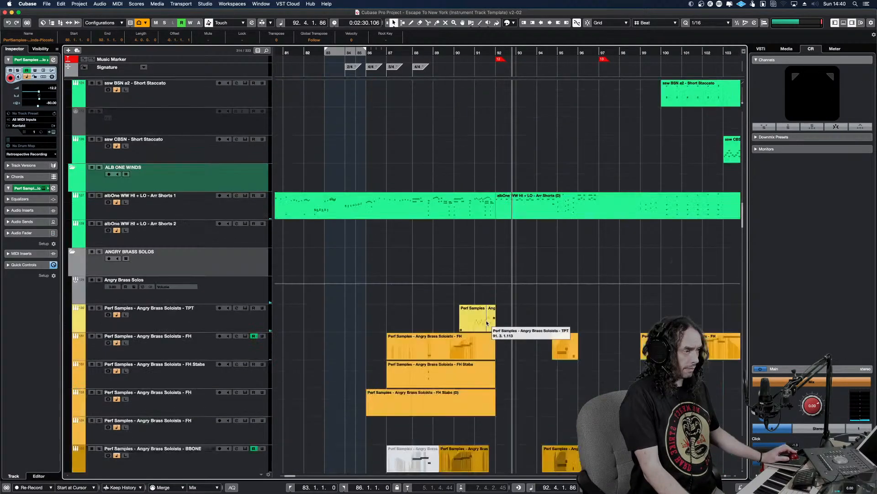
{"action": "scroll", "coordinate": [507, 195], "scroll_direction": "up", "scroll_amount": 4}
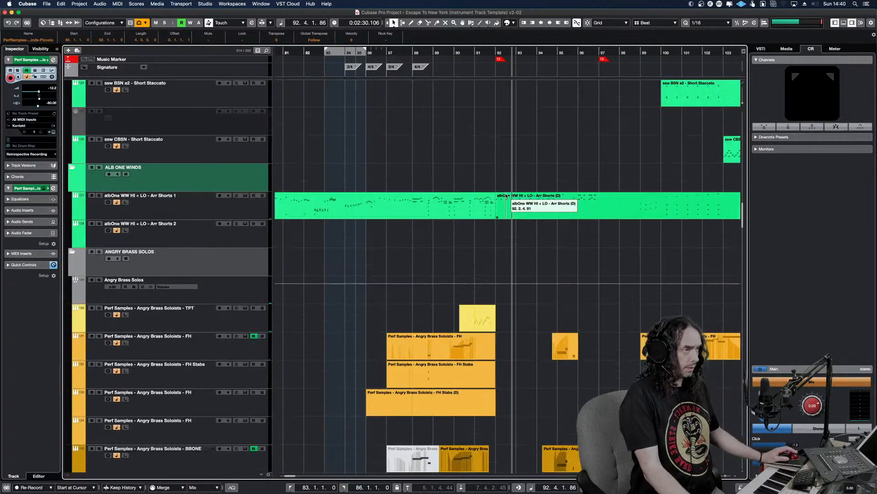
{"action": "left_click", "coordinate": [479, 318]}
{"action": "key", "text": "shift+m"}
{"action": "left_click", "coordinate": [451, 312], "text": "alt+shift"}
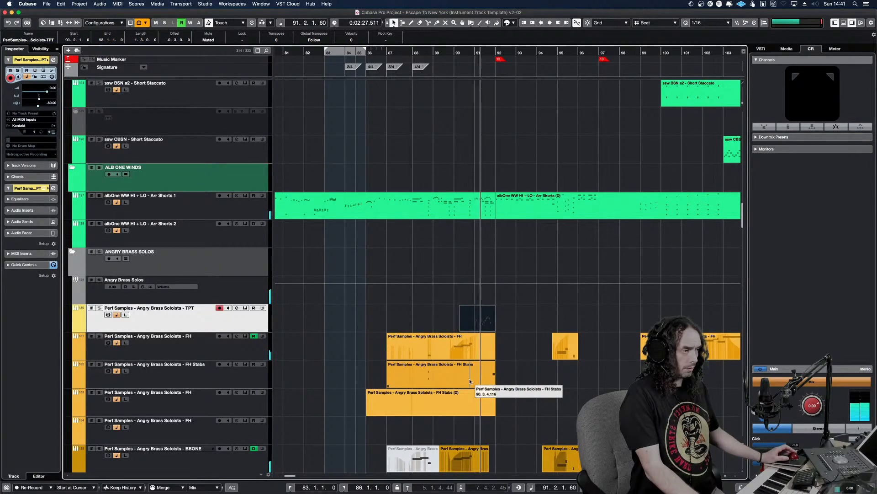
{"action": "key", "text": "shift+m"}
Open the Angry Brass Soloists TPT part in the Key Editor and play its bar 91 run from just before it
{"action": "double_click", "coordinate": [481, 324]}
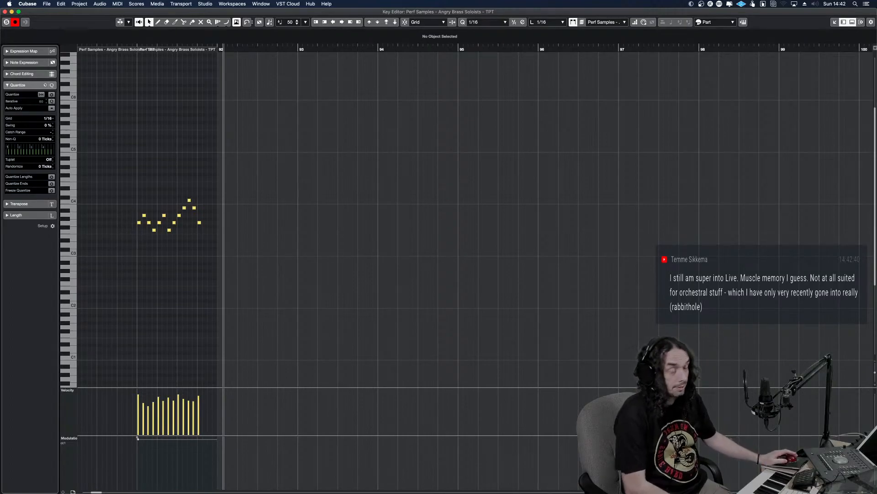
{"action": "left_click_drag", "start_coordinate": [230, 50], "coordinate": [129, 64]}
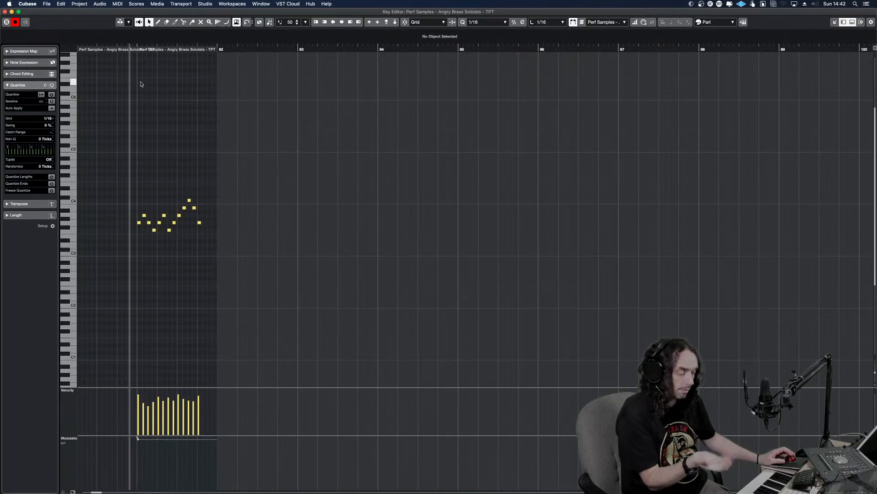
{"action": "key", "text": "h"}
{"action": "key", "text": "h"}
{"action": "key", "text": "h"}
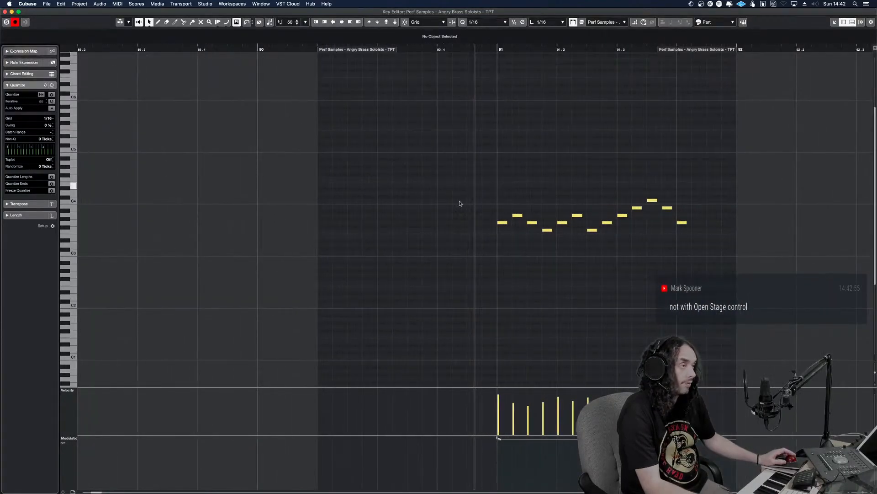
{"action": "key", "text": "h"}
{"action": "left_click", "coordinate": [477, 259]}
{"action": "left_click", "coordinate": [424, 259]}
{"action": "key", "text": "space"}
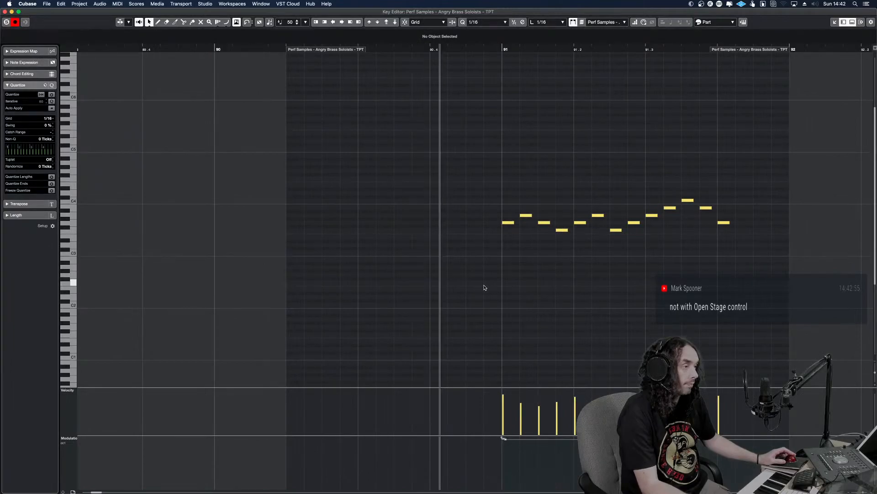
Replay the TPT run from just before bar 91, stop near its end, and return to the project arrangement
{"action": "key", "text": "space"}
{"action": "left_click", "coordinate": [452, 251]}
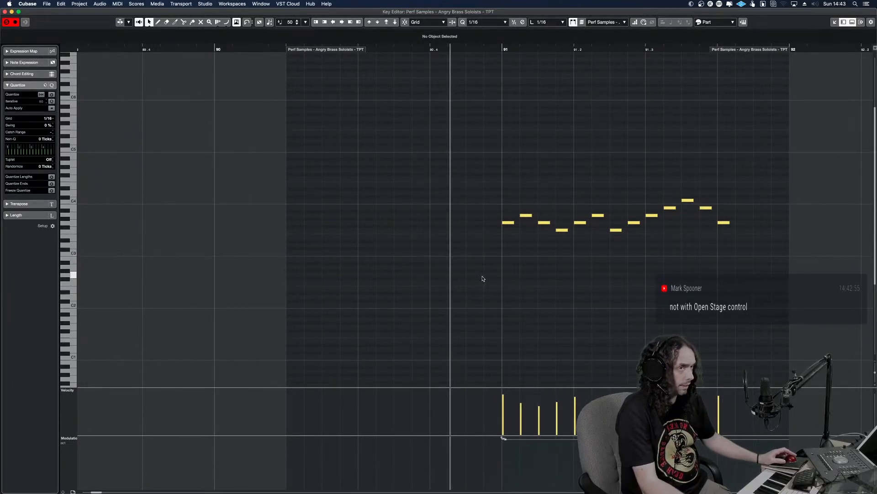
{"action": "key", "text": "space"}
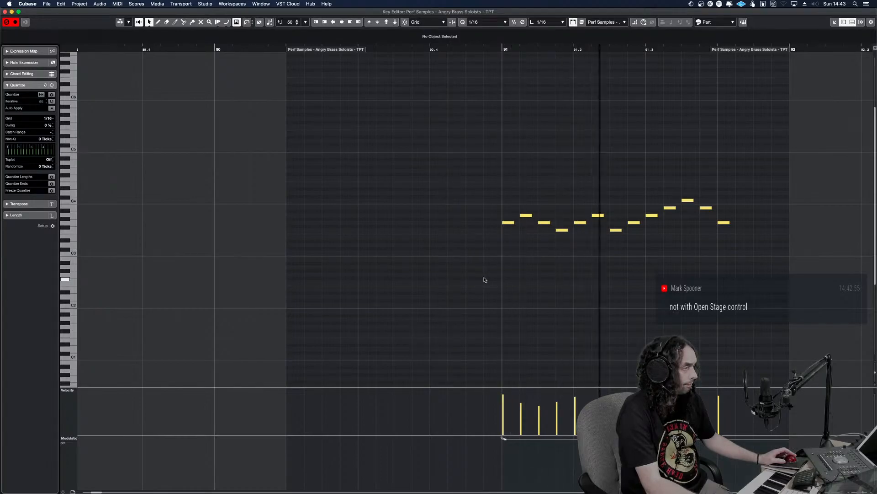
{"action": "key", "text": "space"}
{"action": "key", "text": "Return"}
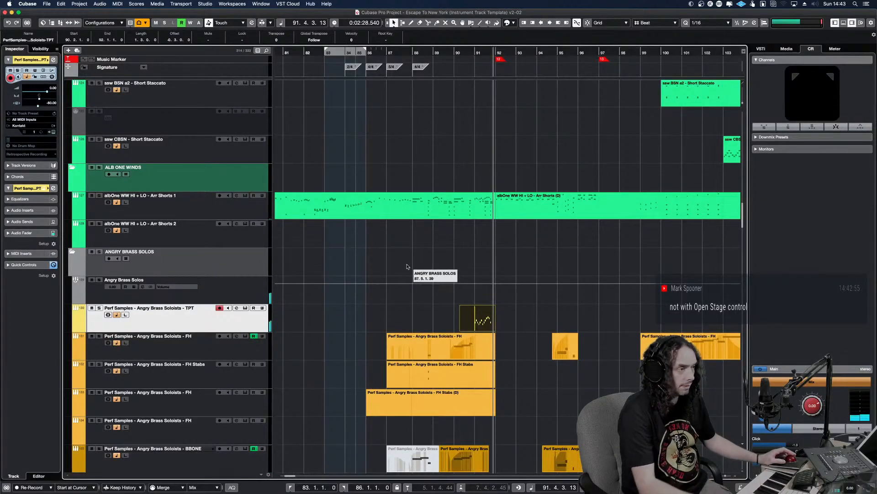
Add one stereo SINE Player instrument track below the Angry Brass Soloists TPT track
{"action": "right_click", "coordinate": [250, 323]}
{"action": "mouse_move", "coordinate": [275, 325]}
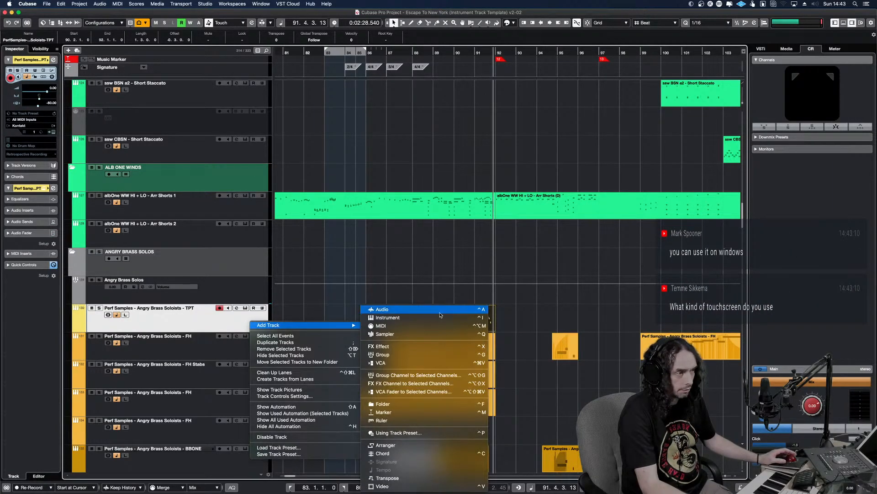
{"action": "left_click", "coordinate": [439, 317]}
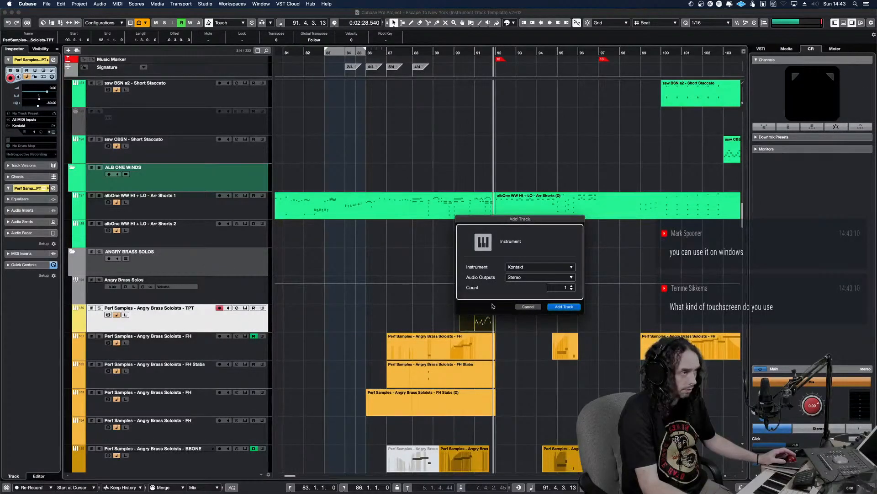
{"action": "left_click", "coordinate": [539, 267]}
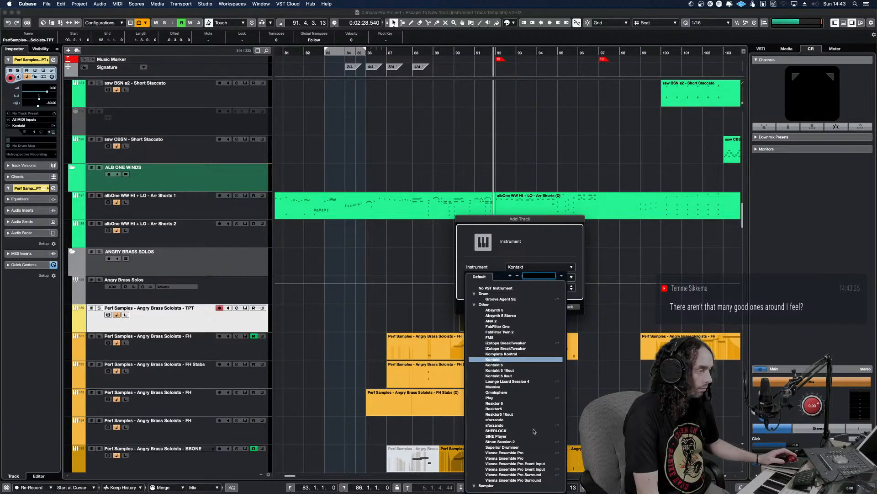
{"action": "left_click", "coordinate": [506, 436]}
{"action": "left_click", "coordinate": [570, 308]}
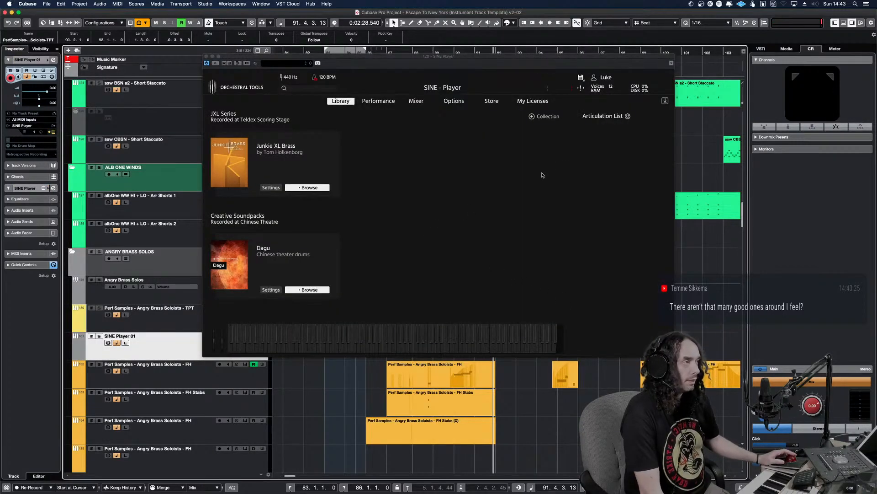
Load the Sustains articulation of the Solo Trumpet from the Trumpets section of the Junkie XL Brass library
{"action": "left_click", "coordinate": [308, 190]}
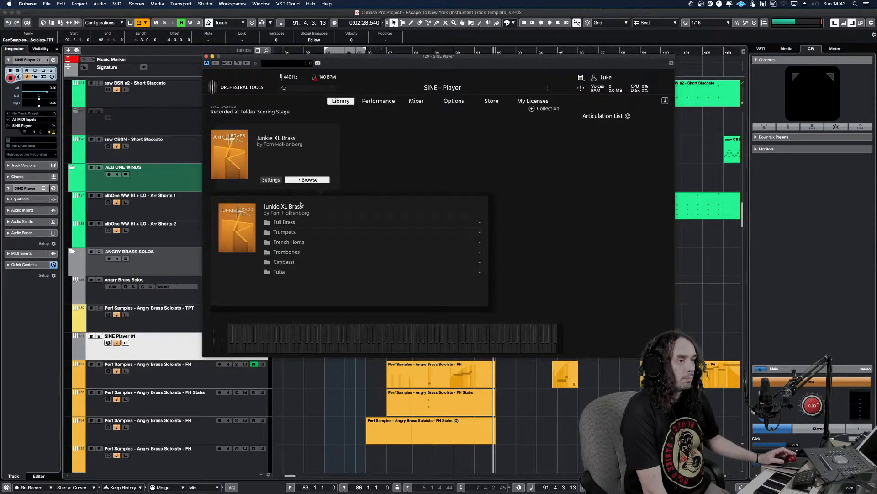
{"action": "left_click", "coordinate": [286, 232]}
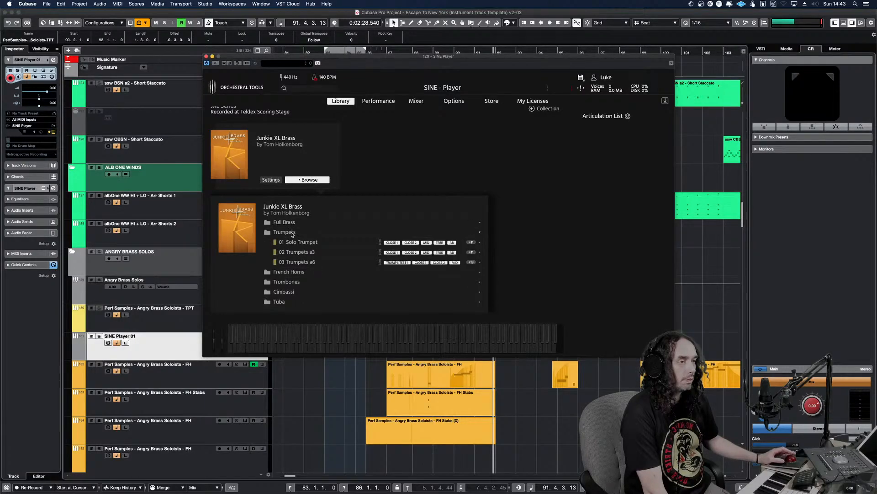
{"action": "left_click", "coordinate": [294, 242]}
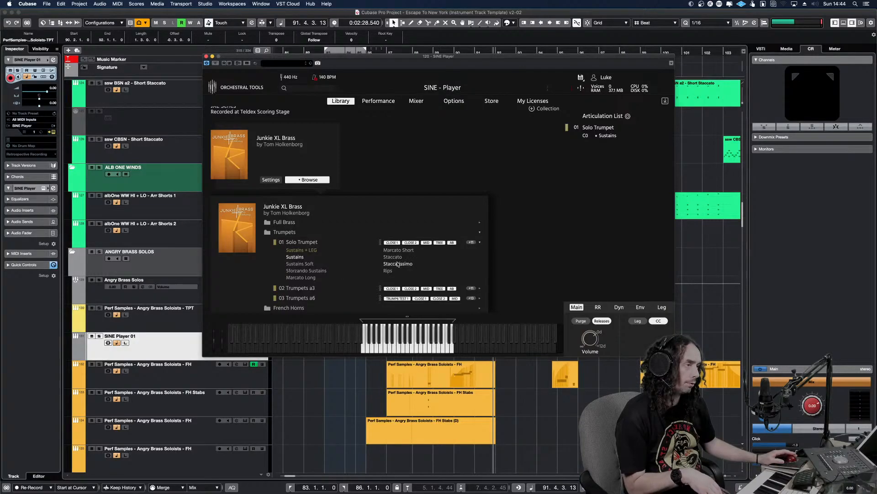
Copy the Angry Brass Soloists TPT part around bars 90 to 91 onto the SINE Player track at the same position
{"action": "double_click", "coordinate": [474, 56]}
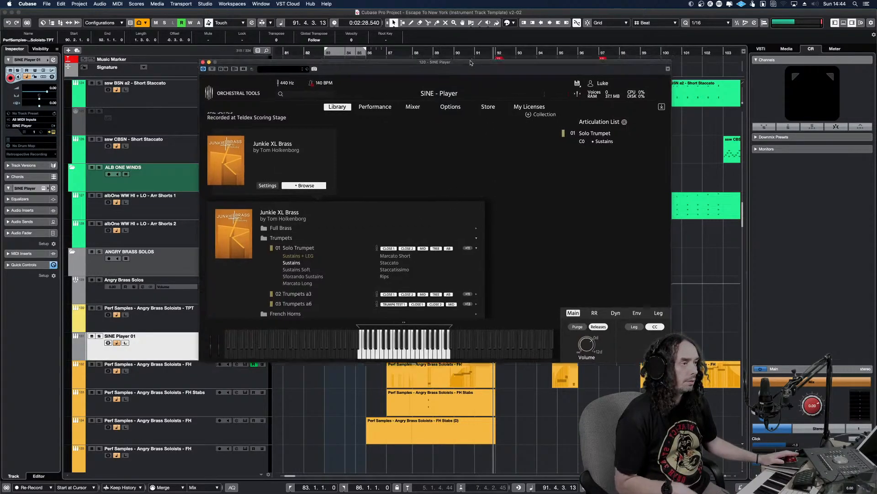
{"action": "left_click", "coordinate": [485, 324]}
{"action": "left_click_drag", "start_coordinate": [484, 325], "coordinate": [472, 346]}
Rename the SINE Player track as JXL Solo TPT and colour it orange
{"action": "double_click", "coordinate": [182, 335]}
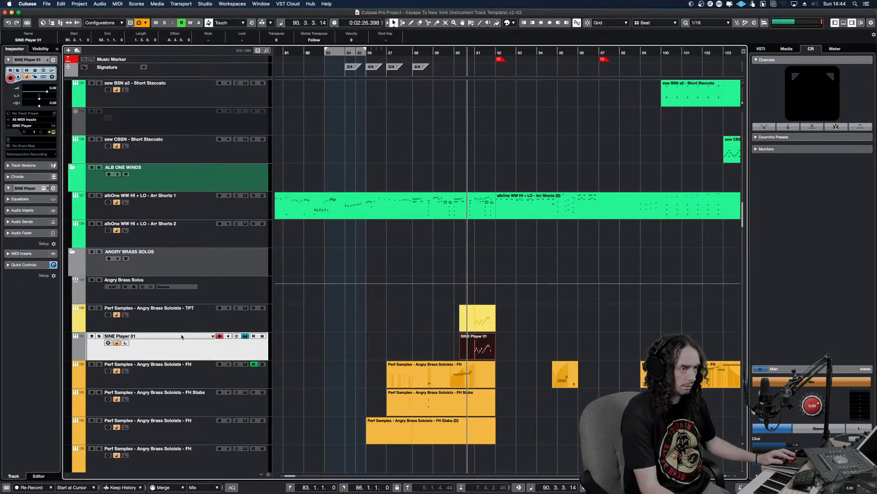
{"action": "type", "text": "JXL"}
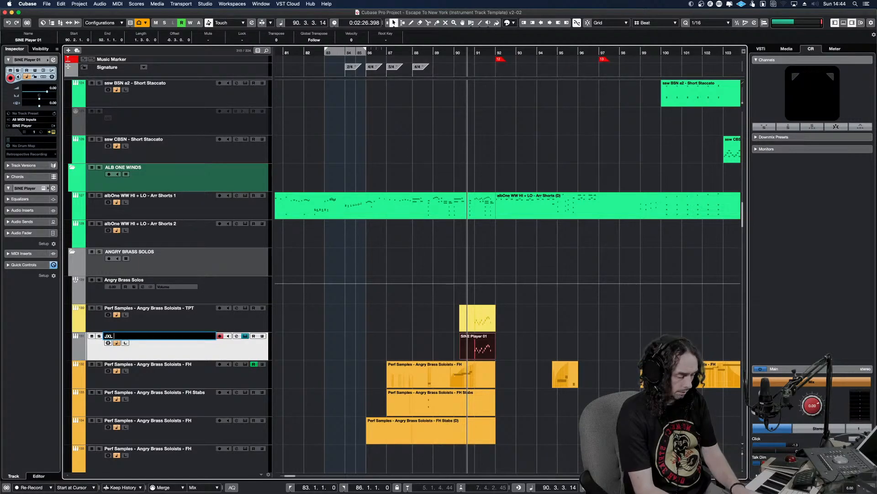
{"action": "type", "text": " Solo TPT"}
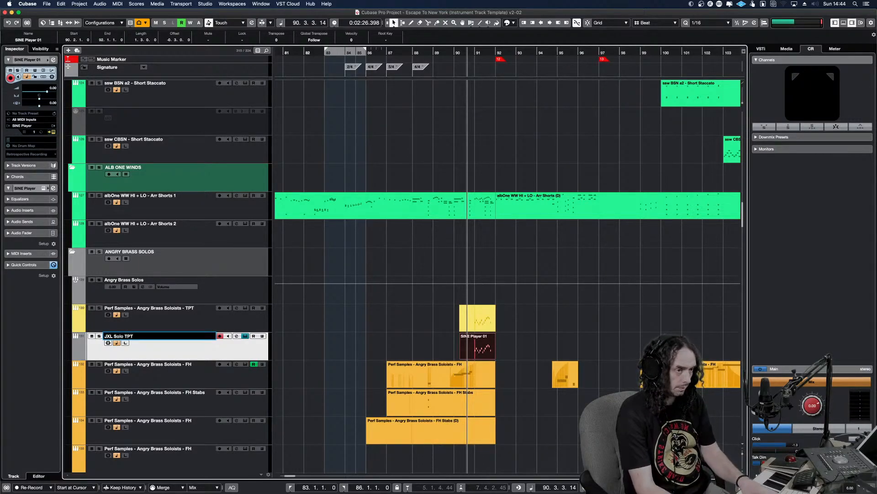
{"action": "key", "text": "Return"}
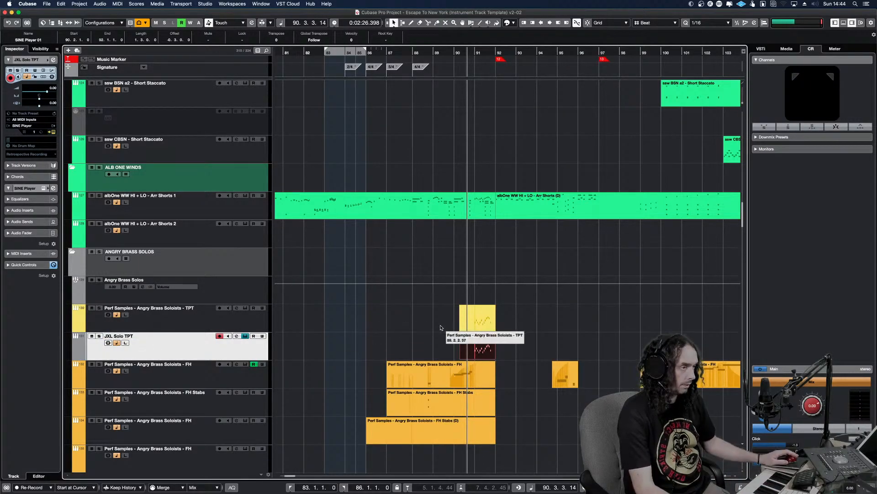
{"action": "left_click", "coordinate": [74, 350]}
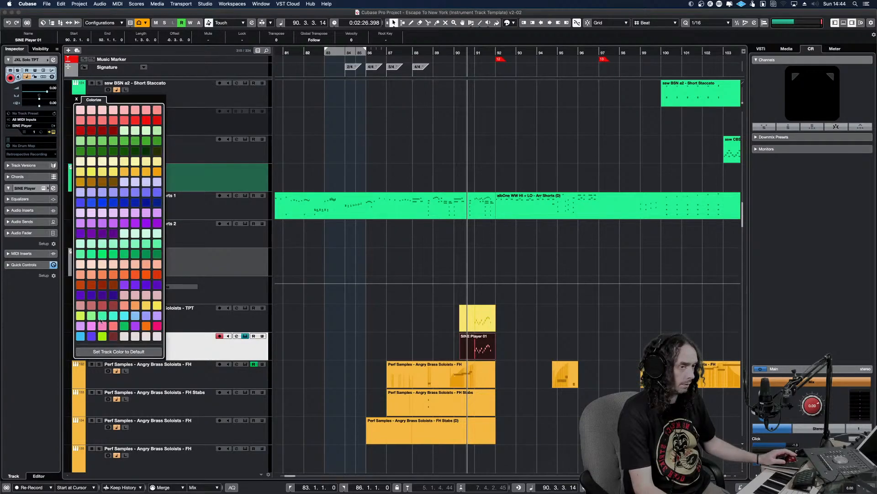
{"action": "left_click", "coordinate": [146, 325]}
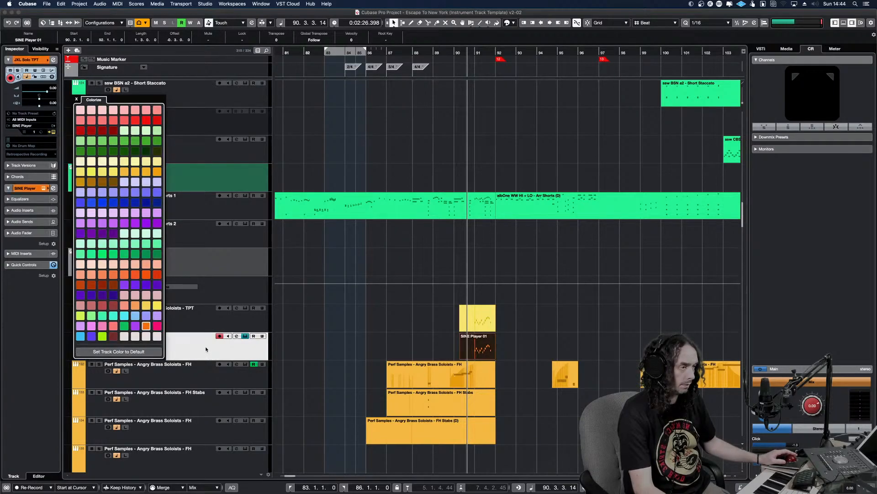
Solo the JXL Solo TPT track and play its copied trumpet run through bar 91
{"action": "left_click", "coordinate": [279, 350]}
{"action": "key", "text": "s"}
{"action": "key", "text": "space"}
{"action": "key", "text": "space"}
Open the copied trumpet part in the Key Editor and draw a short modulation curve rising into the start of bar 91
{"action": "left_click", "coordinate": [480, 351]}
{"action": "double_click", "coordinate": [479, 351]}
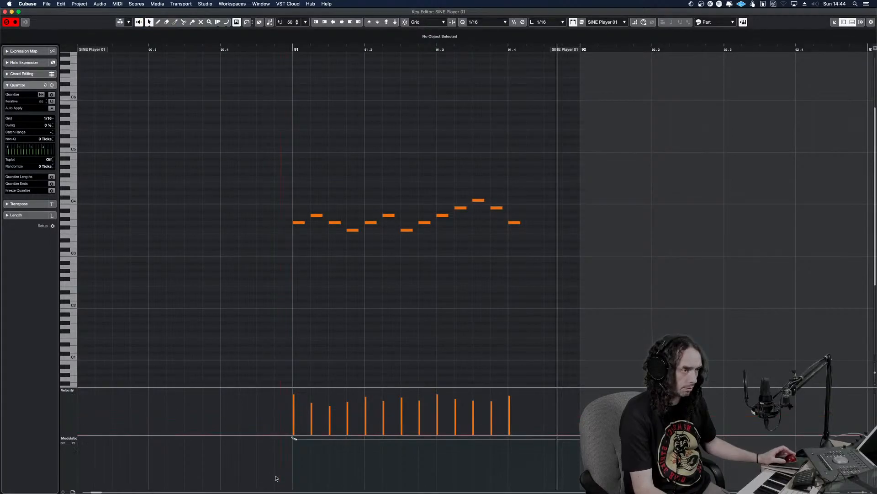
{"action": "right_click", "coordinate": [257, 443]}
{"action": "left_click", "coordinate": [338, 443]}
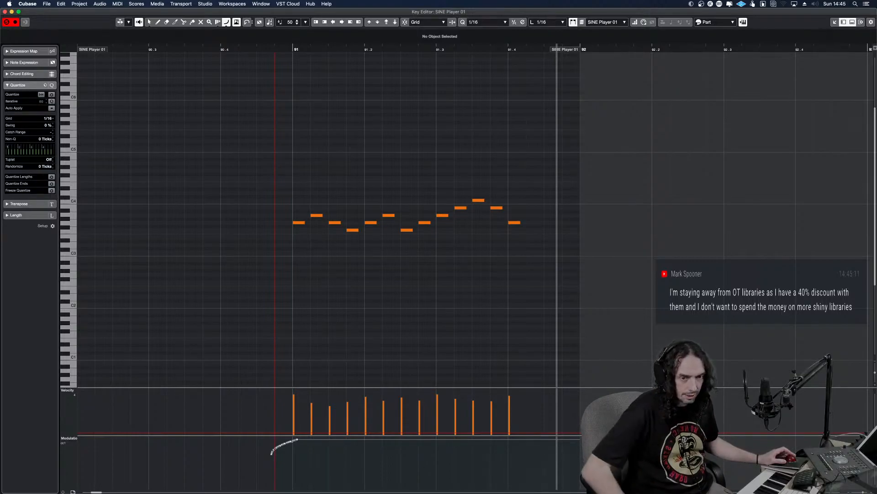
{"action": "right_click", "coordinate": [317, 276]}
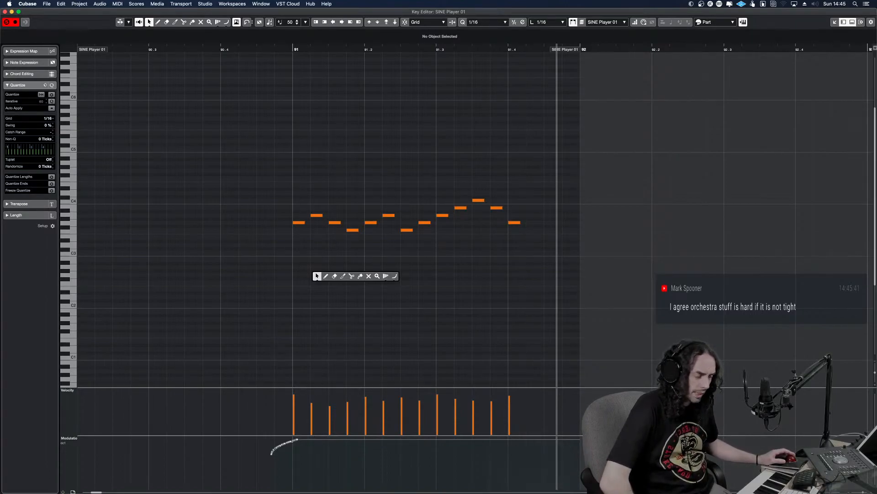
{"action": "left_click", "coordinate": [30, 387]}
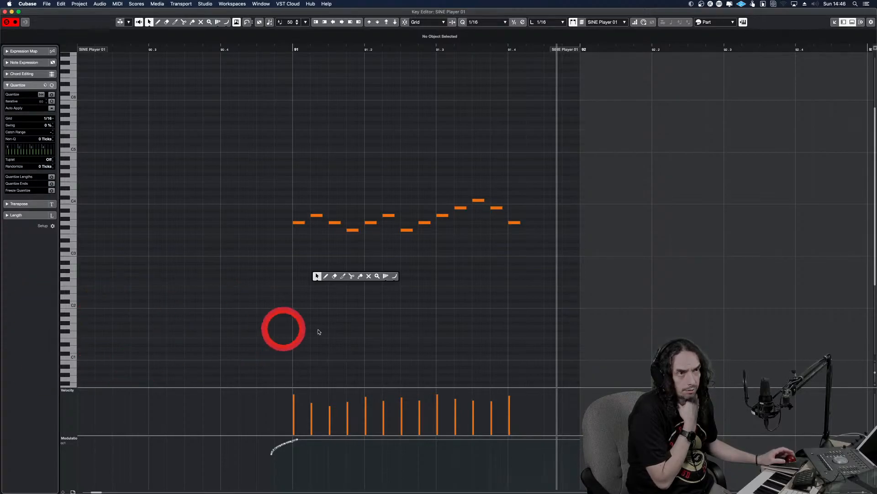
Check the connected display models in the Mac's system information, then close it
{"action": "left_click", "coordinate": [9, 3]}
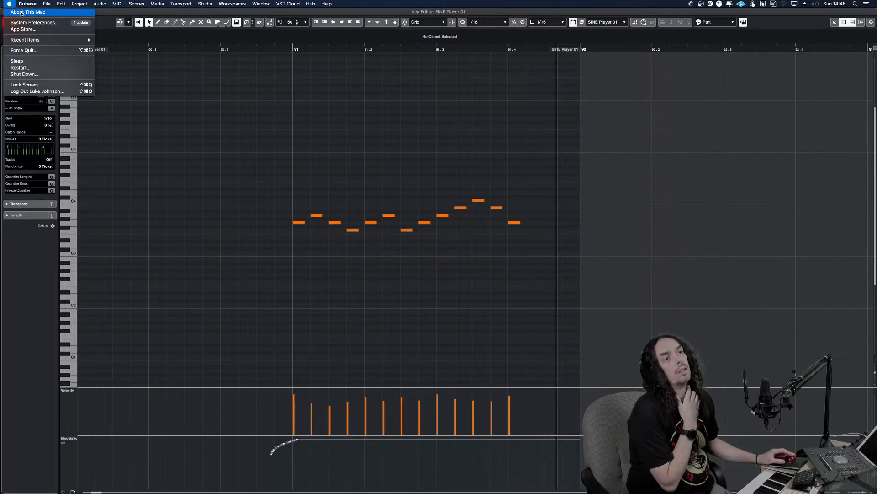
{"action": "left_click", "coordinate": [14, 12]}
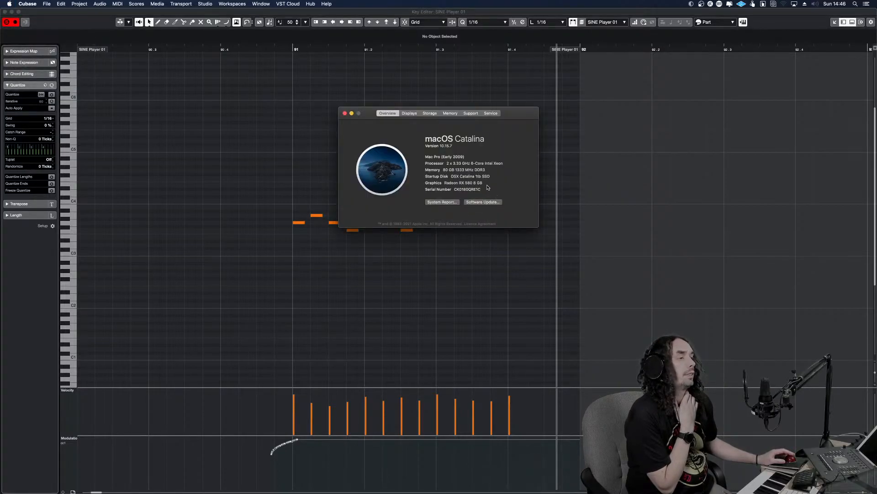
{"action": "left_click", "coordinate": [411, 114]}
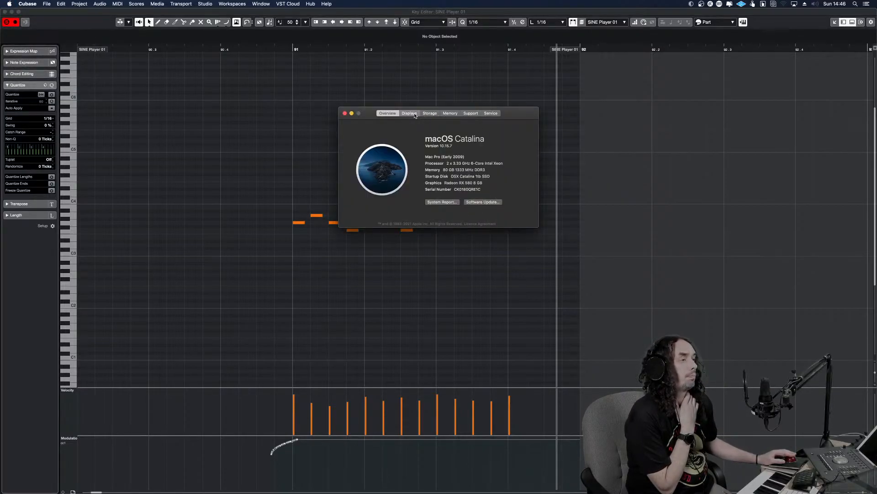
{"action": "left_click_drag", "start_coordinate": [453, 228], "coordinate": [515, 230]}
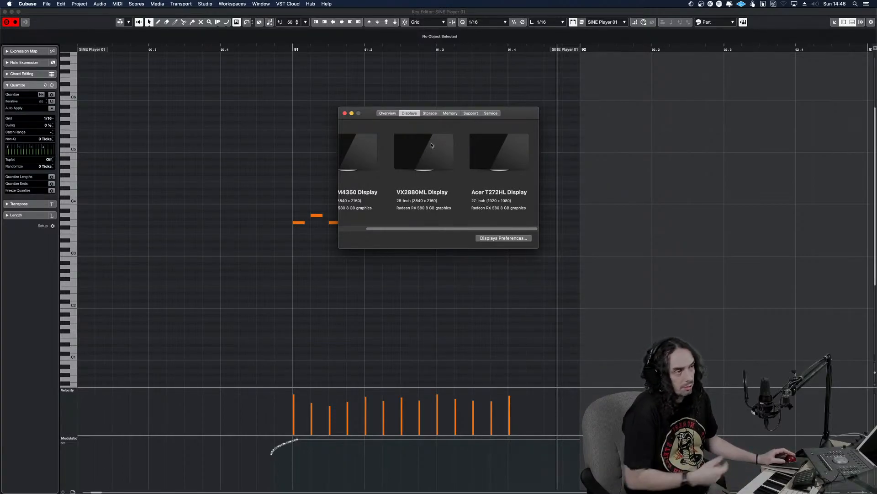
{"action": "left_click", "coordinate": [345, 113]}
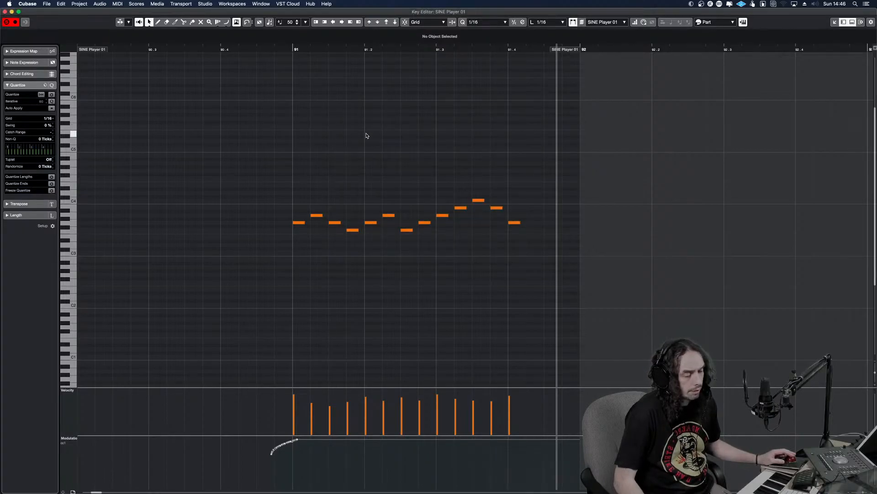
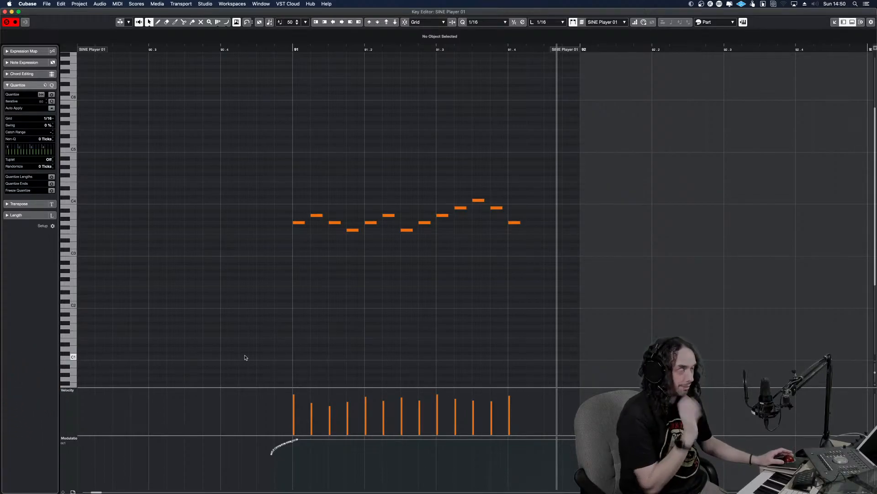
Play the JXL Solo TPT run from just before bar 91 in the Key Editor
{"action": "left_click", "coordinate": [274, 253]}
{"action": "left_click", "coordinate": [254, 248]}
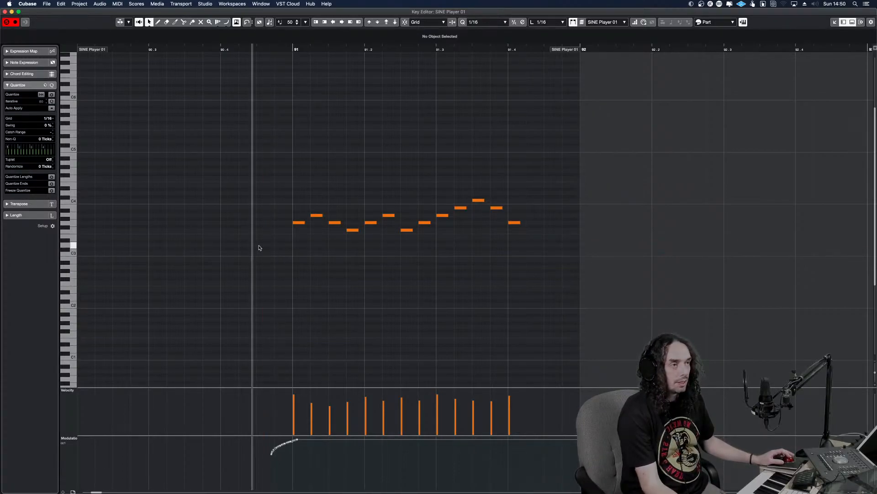
{"action": "key", "text": "space"}
Lengthen all the trumpet notes in bar 91 to about a full sixteenth so they connect, and play the run
{"action": "key", "text": "space"}
{"action": "left_click_drag", "start_coordinate": [538, 276], "coordinate": [286, 168]}
{"action": "left_click_drag", "start_coordinate": [304, 222], "coordinate": [310, 223]}
{"action": "left_click", "coordinate": [268, 221]}
{"action": "key", "text": "space"}
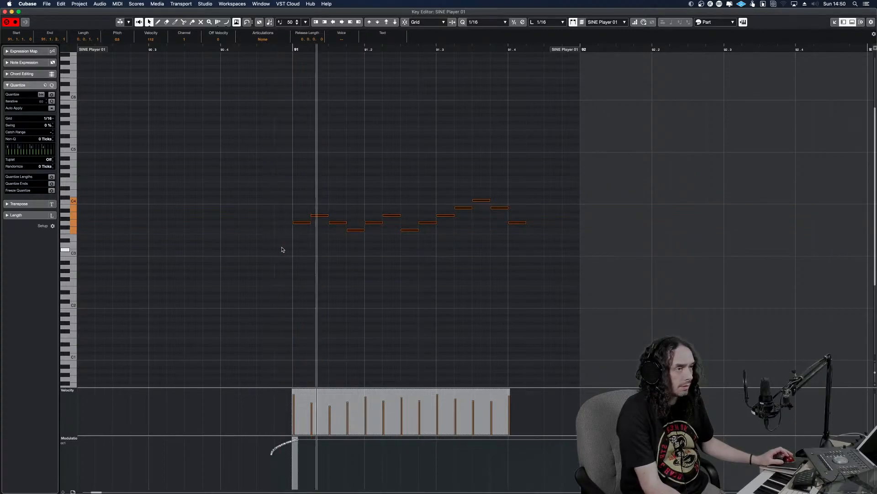
Scale down the modulation curve leading into bar 91, play the run, and close the Key Editor
{"action": "key", "text": "space"}
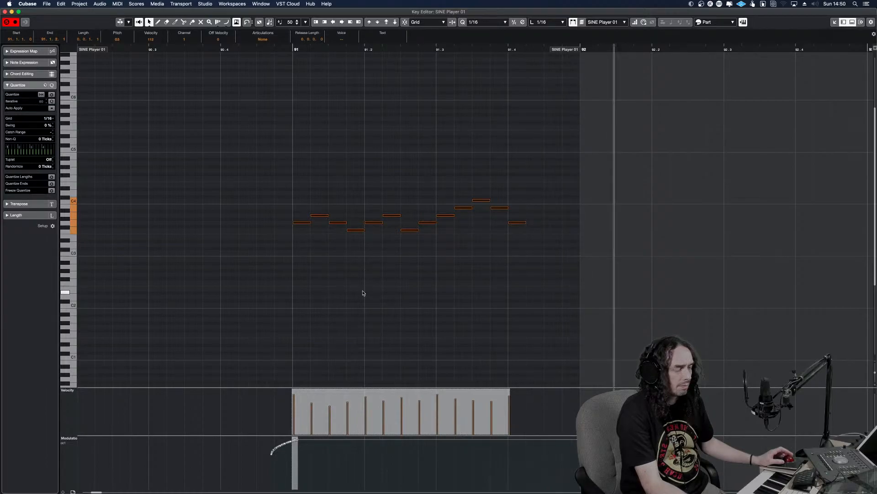
{"action": "left_click_drag", "start_coordinate": [265, 439], "coordinate": [284, 462]}
{"action": "key", "text": "KP_0"}
{"action": "key", "text": "space"}
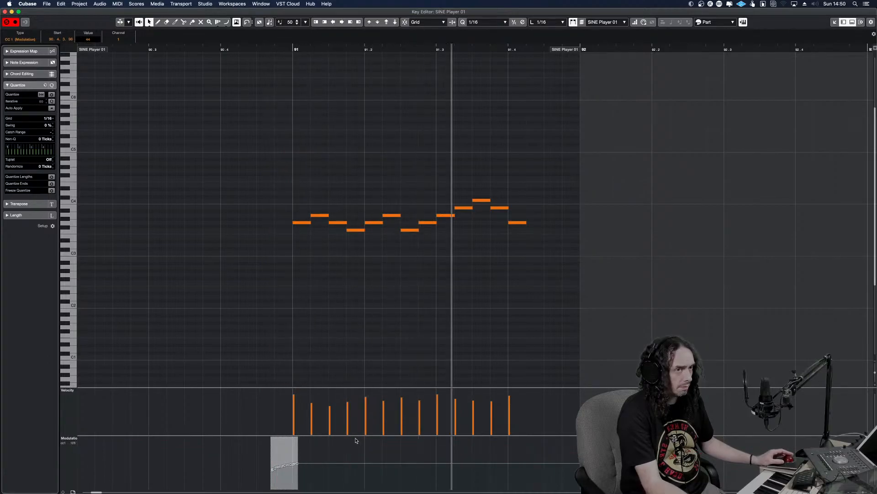
{"action": "key", "text": "Escape"}
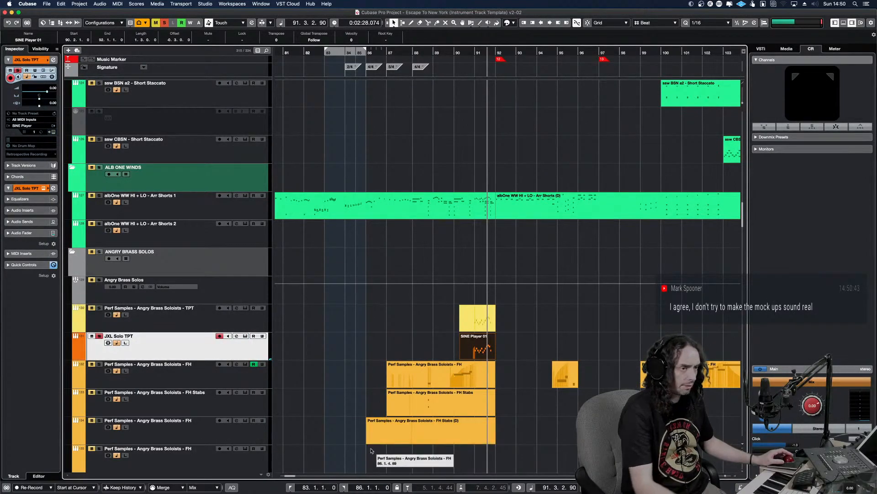
Replace the Solo Trumpet's Sustains articulation with Sustains + LEG from Junkie XL Brass in the JXL Solo TPT track's SINE Player
{"action": "left_click", "coordinate": [246, 337]}
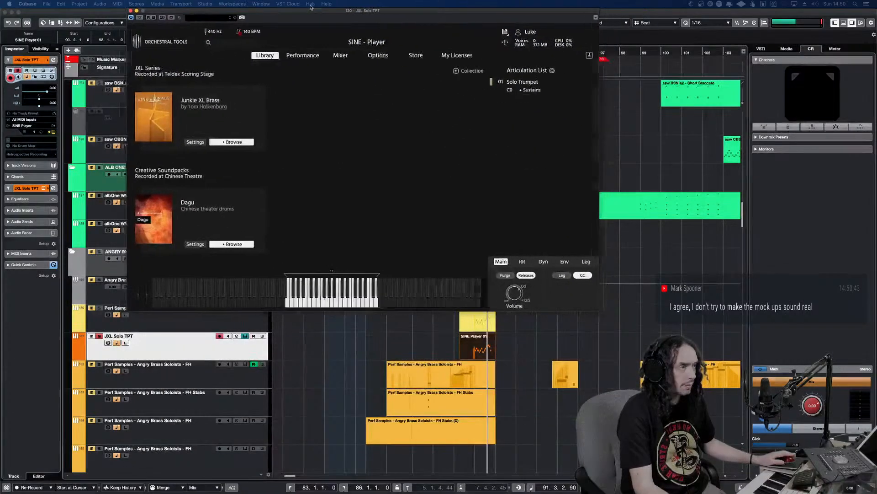
{"action": "left_click", "coordinate": [181, 143]}
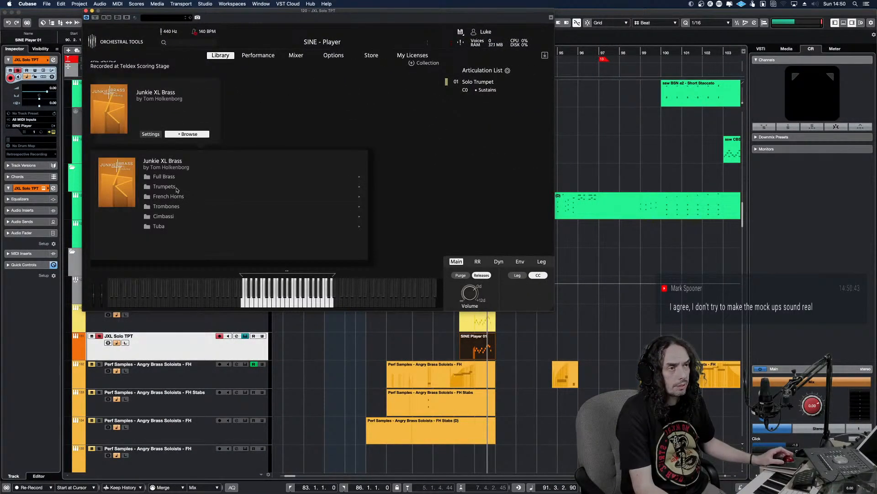
{"action": "left_click", "coordinate": [170, 190]}
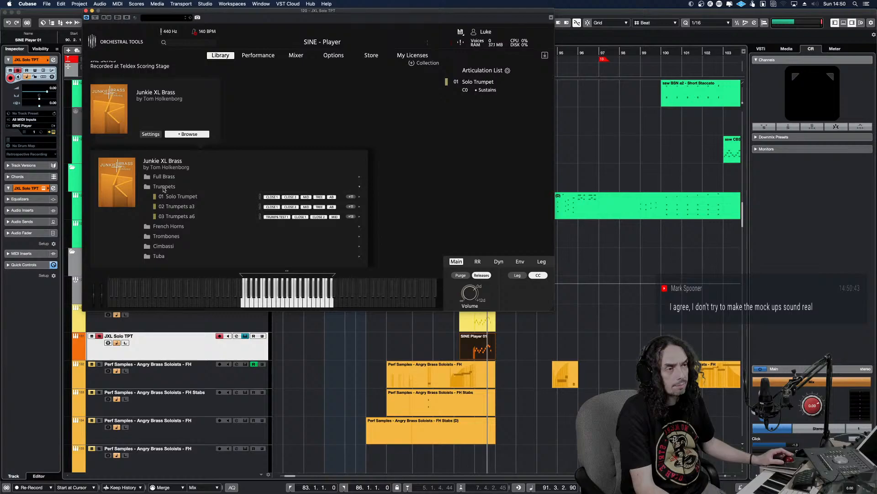
{"action": "left_click", "coordinate": [178, 198]}
{"action": "left_click_drag", "start_coordinate": [181, 205], "coordinate": [496, 94]}
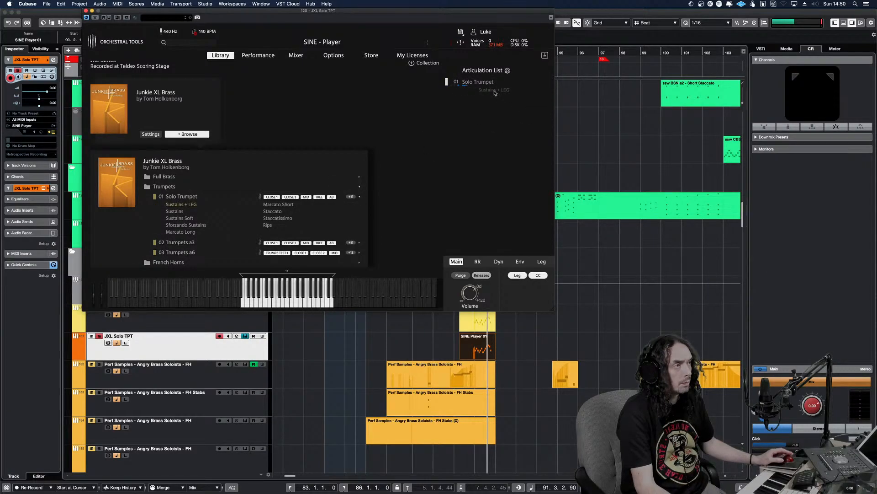
{"action": "key", "text": "super+w"}
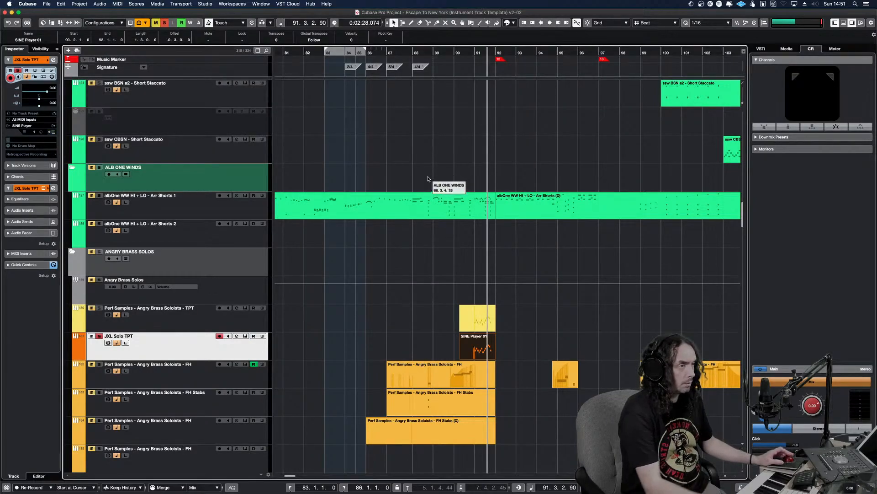
Reopen the JXL Solo TPT part and extend all its notes slightly past a sixteenth so they overlap, then play the run
{"action": "left_click", "coordinate": [479, 340], "text": "alt+shift"}
{"action": "double_click", "coordinate": [479, 341]}
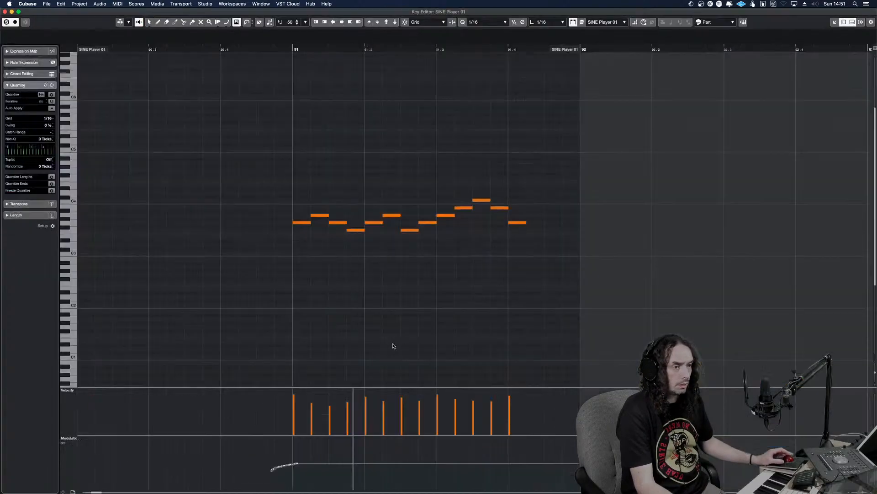
{"action": "left_click_drag", "start_coordinate": [520, 304], "coordinate": [280, 187]}
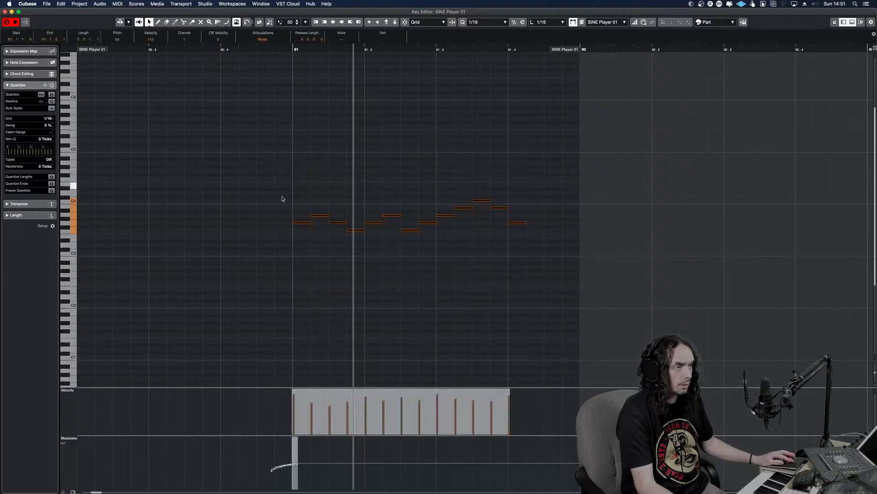
{"action": "key", "text": "F3"}
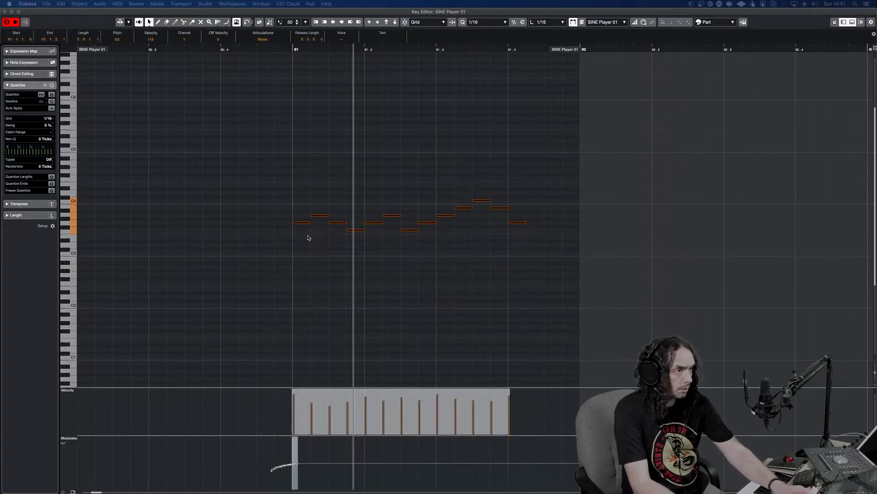
{"action": "left_click", "coordinate": [308, 236]}
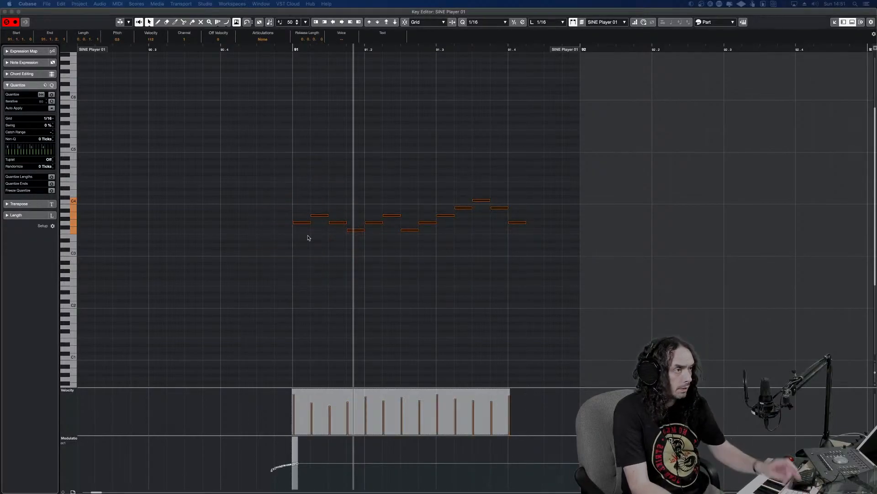
{"action": "left_click_drag", "start_coordinate": [311, 223], "coordinate": [313, 224]}
{"action": "key", "text": "space"}
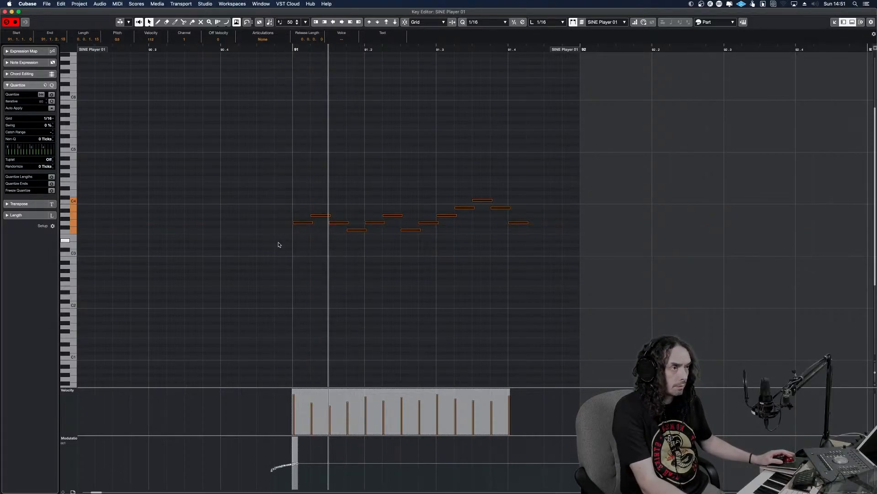
{"action": "key", "text": "space"}
{"action": "key", "text": "space"}
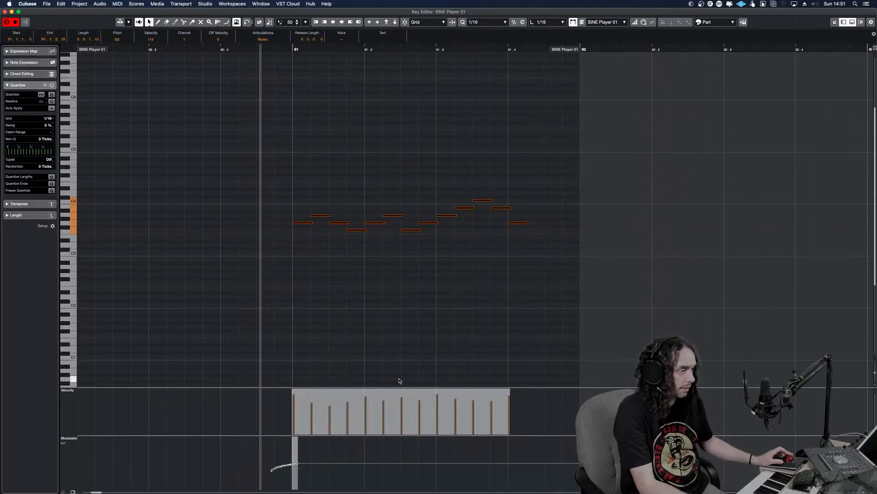
Raise the modulation curve leading into bar 91, play the run, and close the Key Editor
{"action": "left_click_drag", "start_coordinate": [263, 459], "coordinate": [298, 475]}
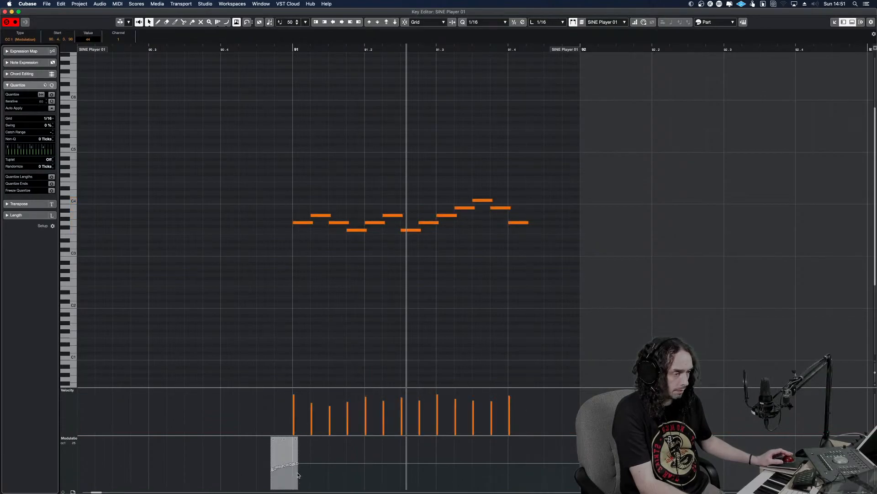
{"action": "left_click_drag", "start_coordinate": [284, 438], "coordinate": [284, 417]}
{"action": "left_click", "coordinate": [284, 416], "text": "alt+shift"}
{"action": "key", "text": "space"}
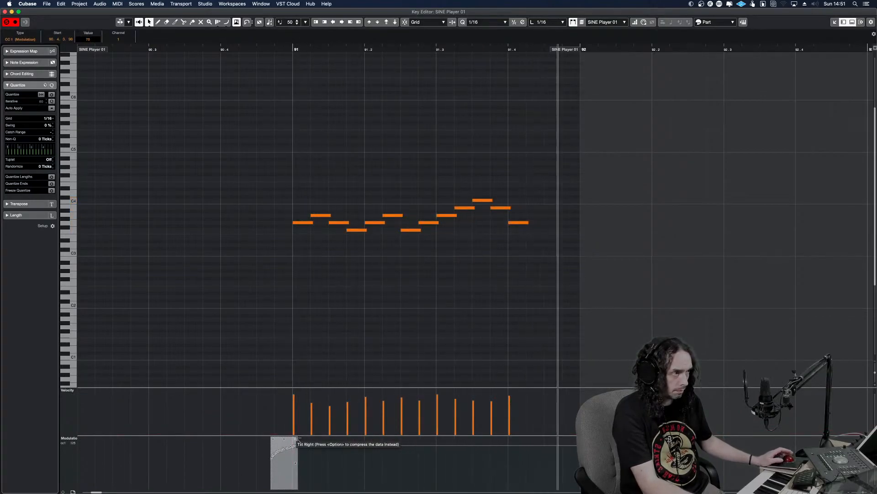
{"action": "left_click", "coordinate": [256, 352], "text": "alt+shift"}
{"action": "key", "text": "space"}
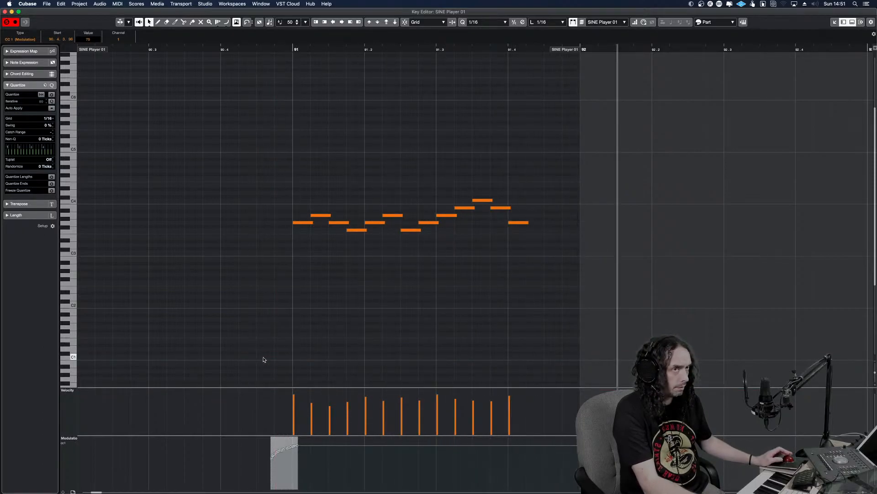
{"action": "key", "text": "Return"}
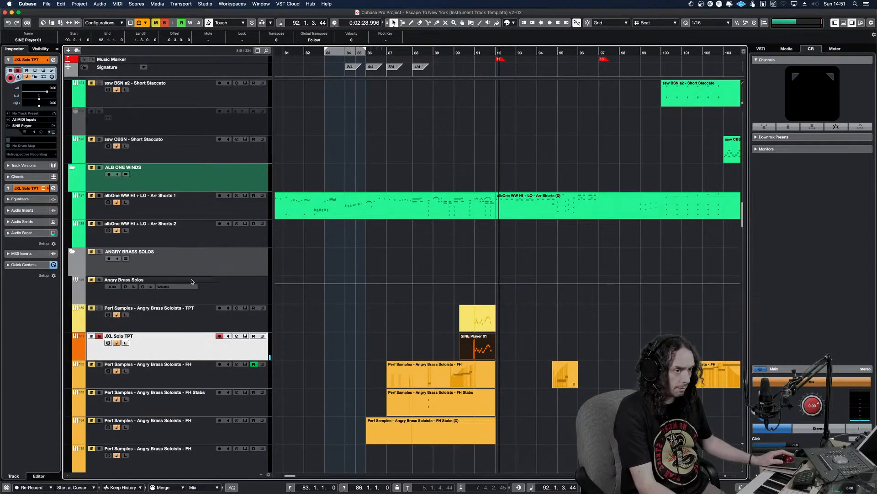
Solo the Angry Brass Soloists TPT track in place of JXL Solo TPT and play its run for comparison
{"action": "left_click", "coordinate": [97, 323]}
{"action": "left_click", "coordinate": [99, 337]}
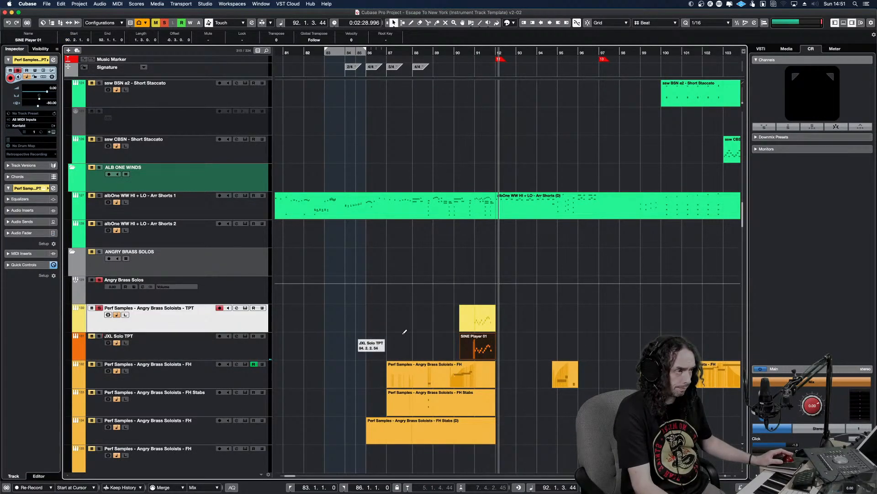
{"action": "key", "text": "KP_Subtract"}
{"action": "key", "text": "space"}
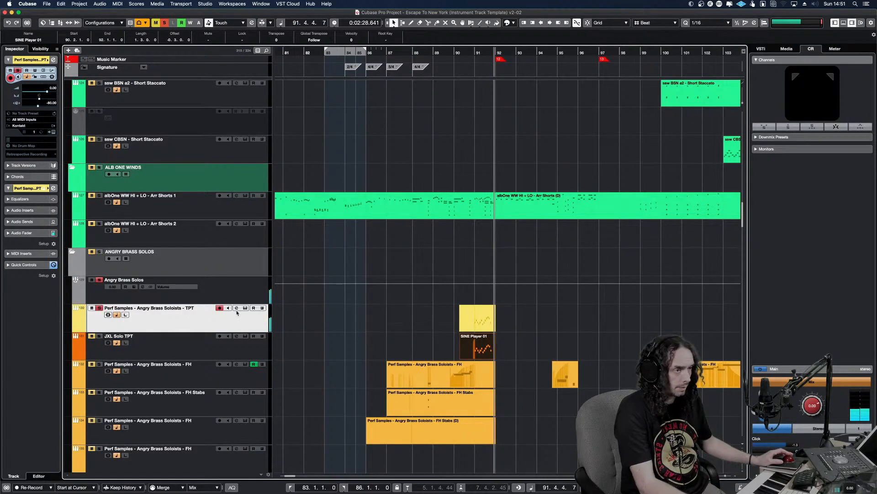
Open the JXL Solo TPT part and replace its SINE Player articulation with the Solo Trumpet's Staccato from Junkie XL Brass
{"action": "left_click", "coordinate": [134, 348]}
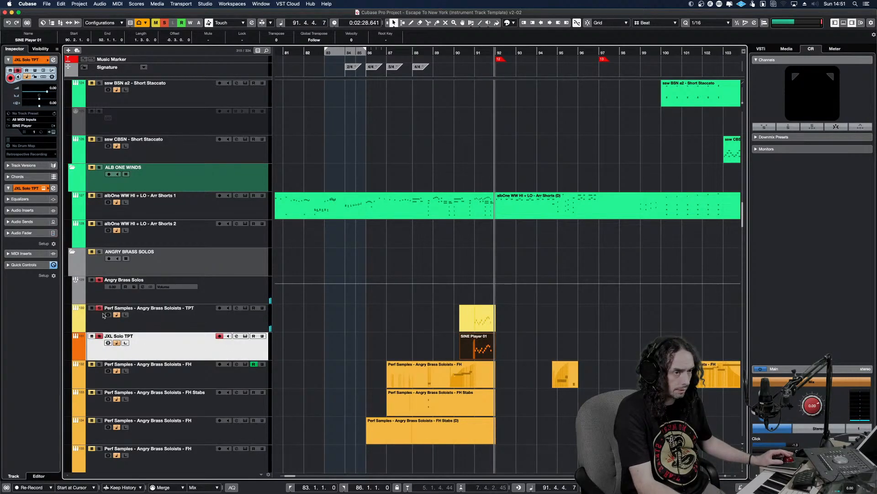
{"action": "double_click", "coordinate": [480, 349]}
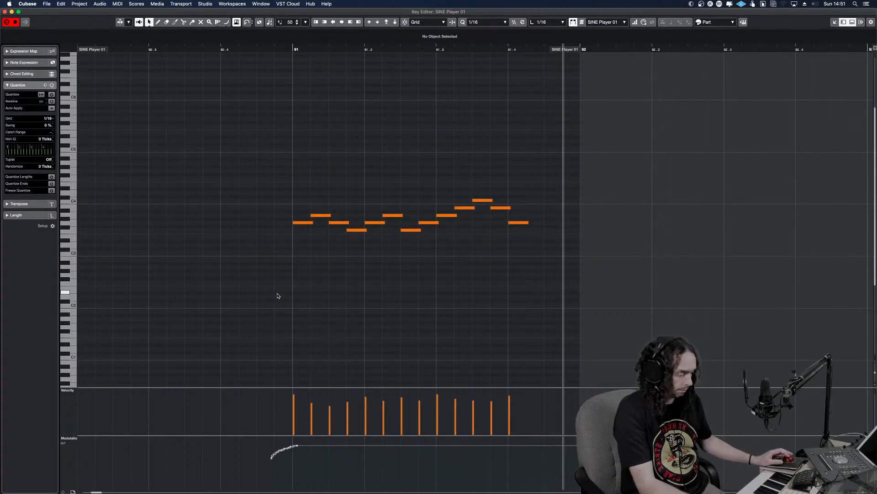
{"action": "key", "text": "e"}
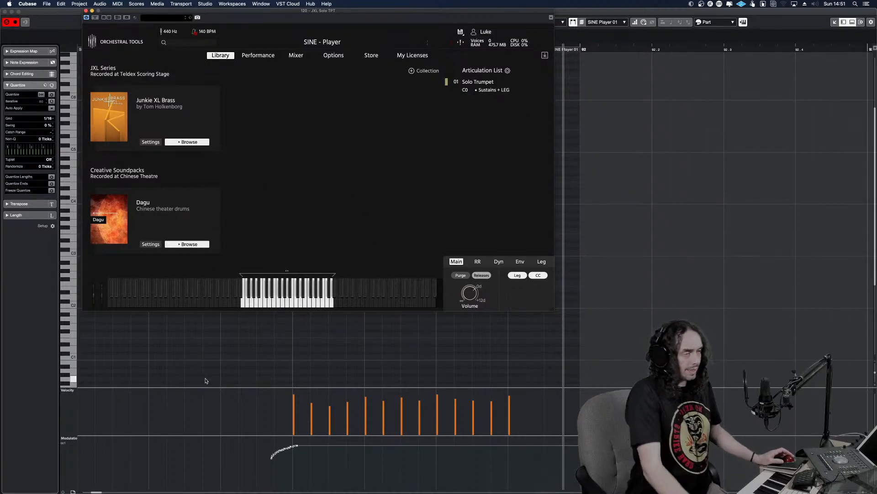
{"action": "left_click", "coordinate": [194, 142]}
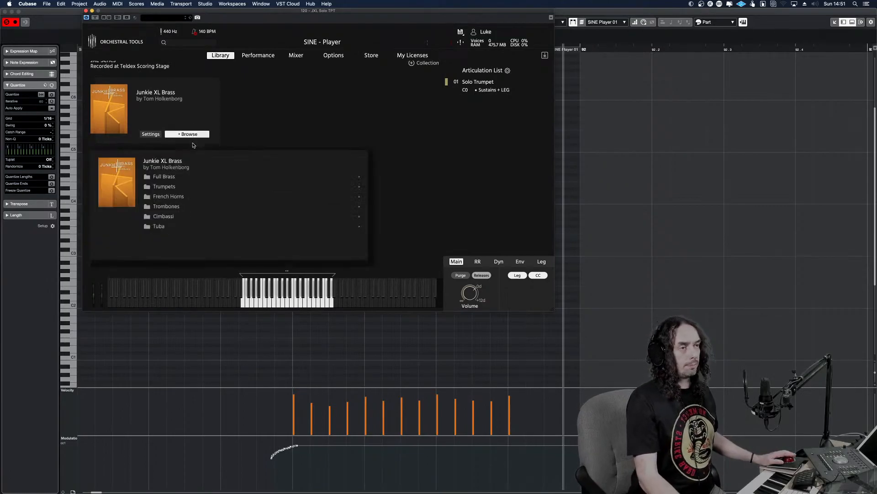
{"action": "left_click", "coordinate": [148, 188]}
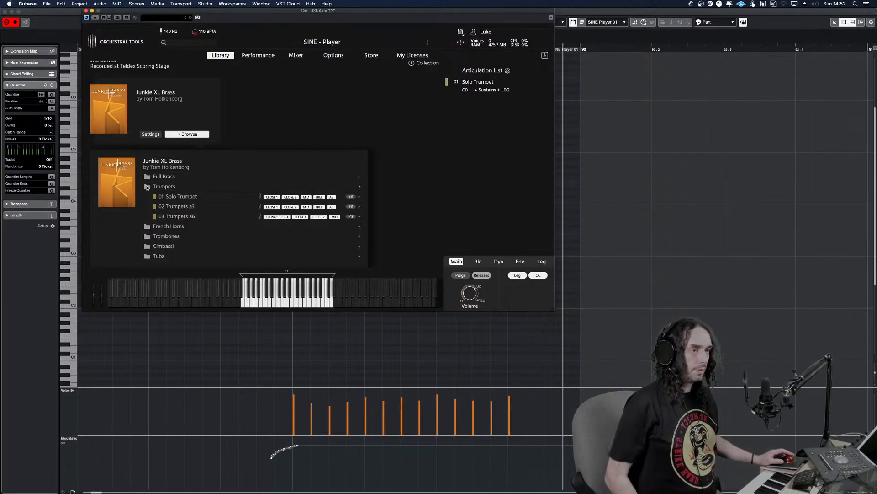
{"action": "left_click", "coordinate": [180, 198]}
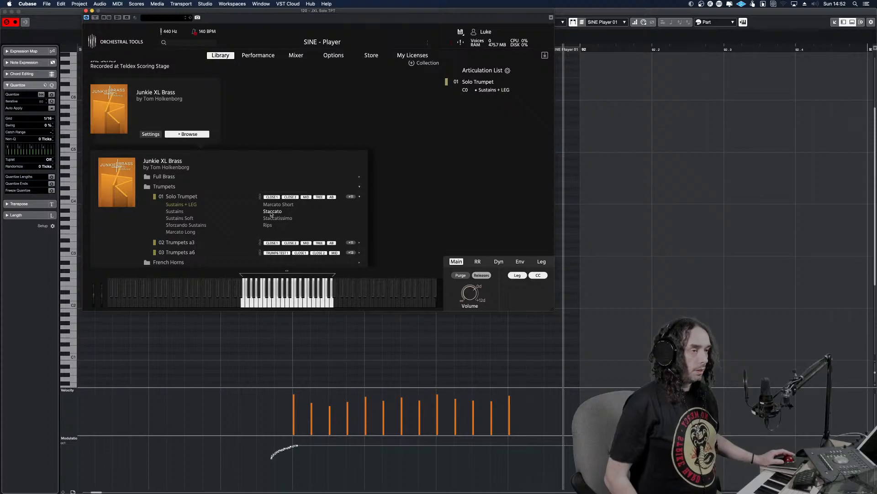
{"action": "left_click_drag", "start_coordinate": [274, 213], "coordinate": [485, 91]}
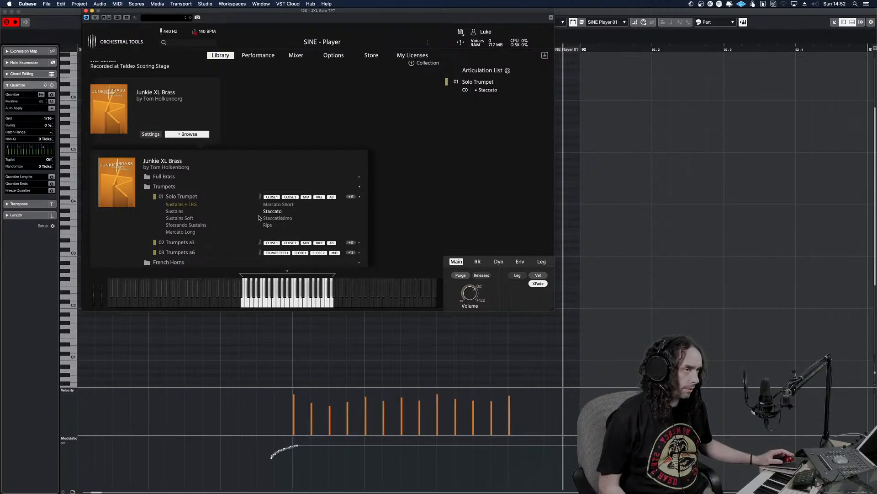
{"action": "key", "text": "super+w"}
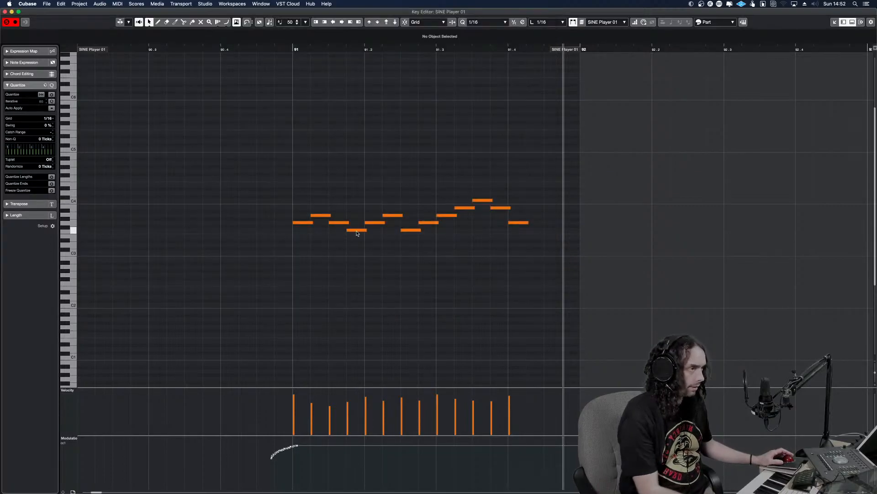
Play the trumpet run twice from just before bar 91 with the Staccato articulation, and close the Key Editor
{"action": "left_click", "coordinate": [276, 219]}
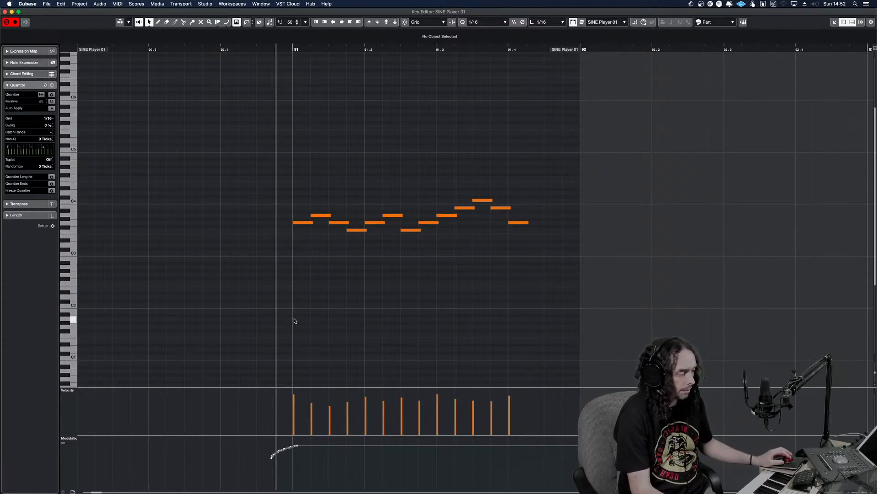
{"action": "left_click", "coordinate": [273, 265]}
{"action": "key", "text": "space"}
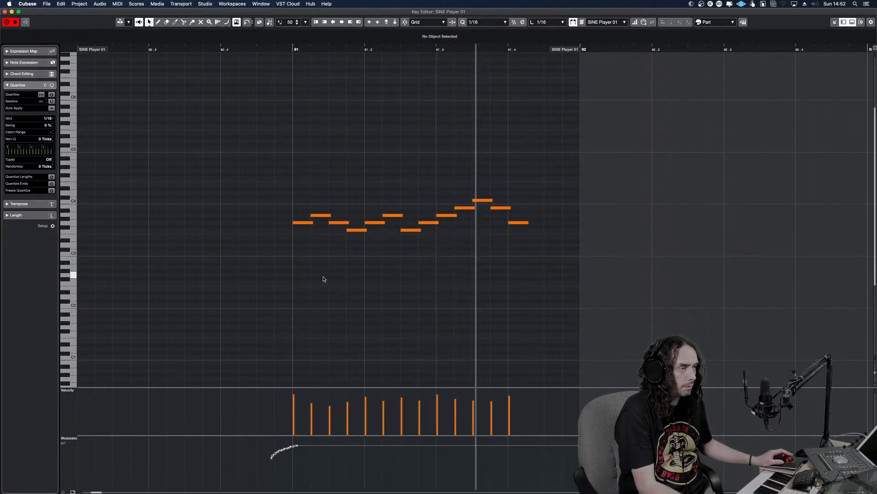
{"action": "key", "text": "space"}
{"action": "left_click", "coordinate": [260, 235]}
{"action": "key", "text": "space"}
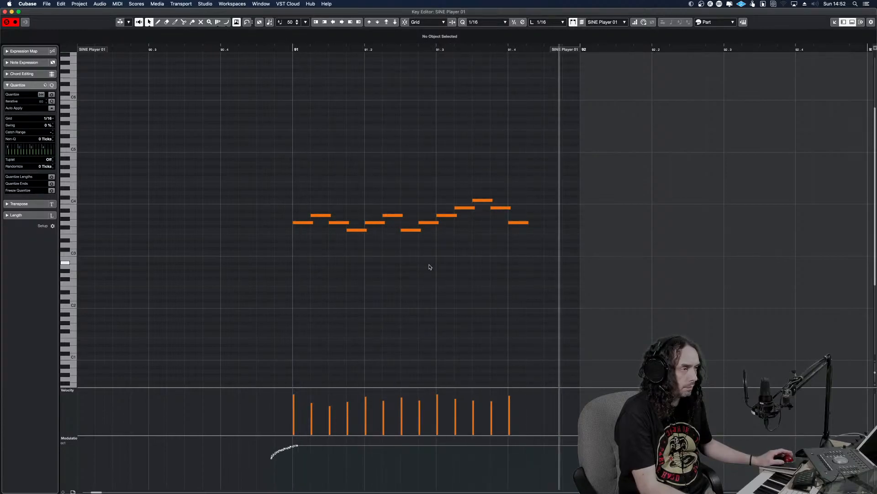
{"action": "key", "text": "Return"}
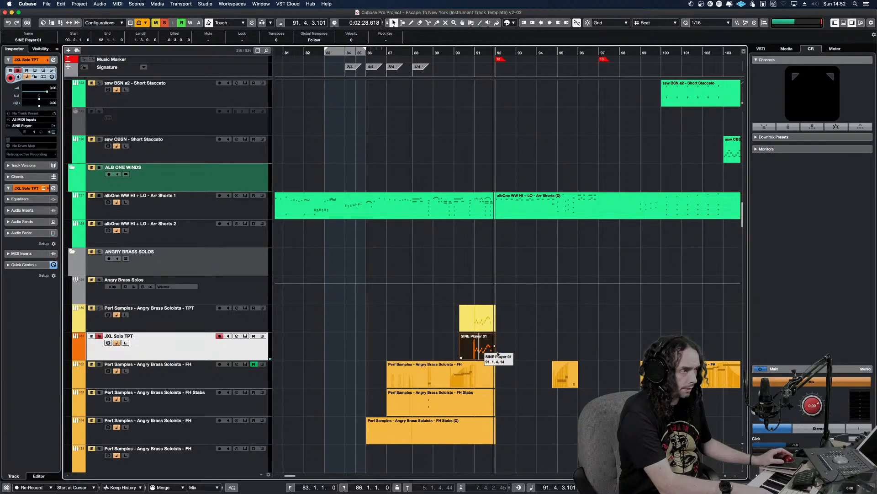
Replace the JXL Solo TPT articulation with the Solo Trumpet's Staccatissimo from Junkie XL Brass and close the SINE Player
{"action": "key", "text": "e"}
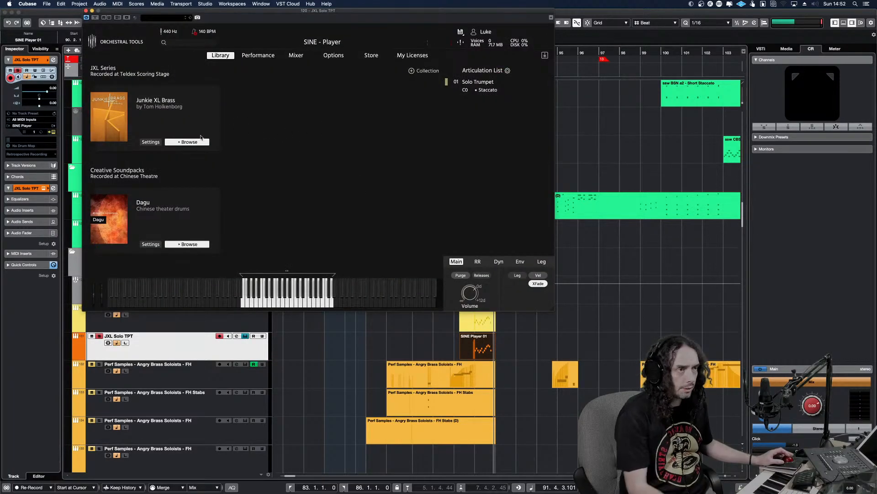
{"action": "left_click", "coordinate": [189, 142]}
{"action": "left_click", "coordinate": [160, 186]}
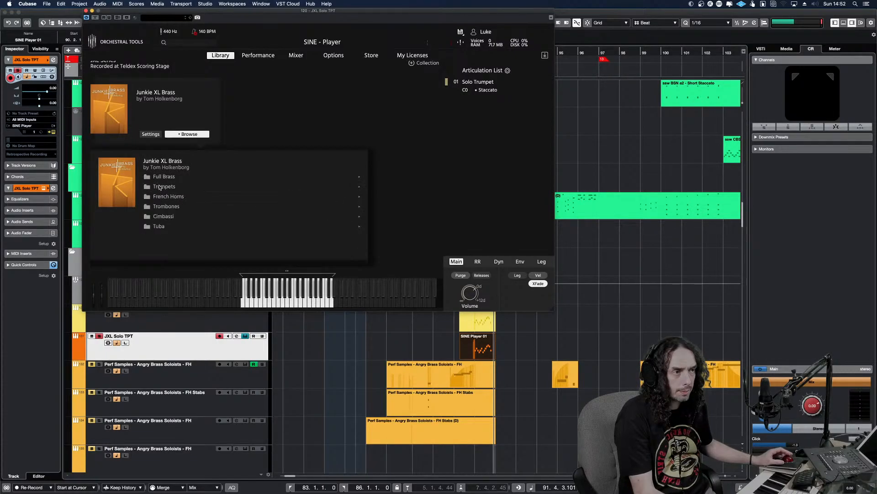
{"action": "left_click", "coordinate": [178, 197]}
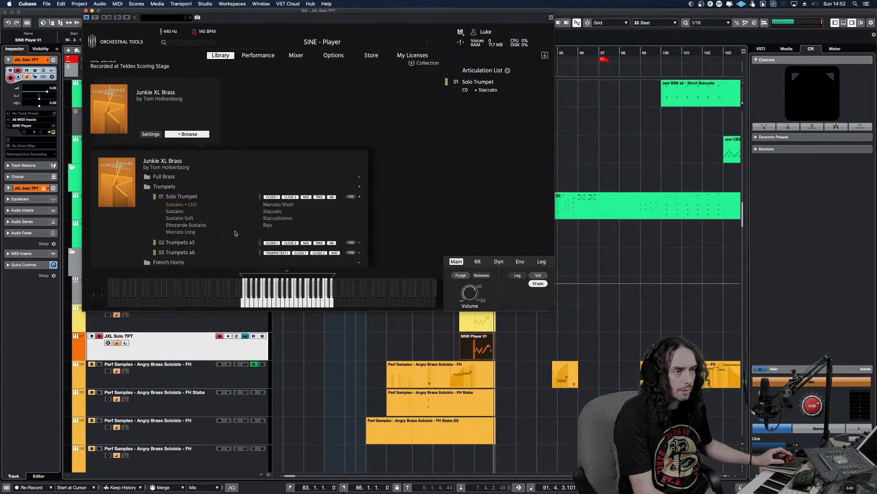
{"action": "double_click", "coordinate": [279, 218]}
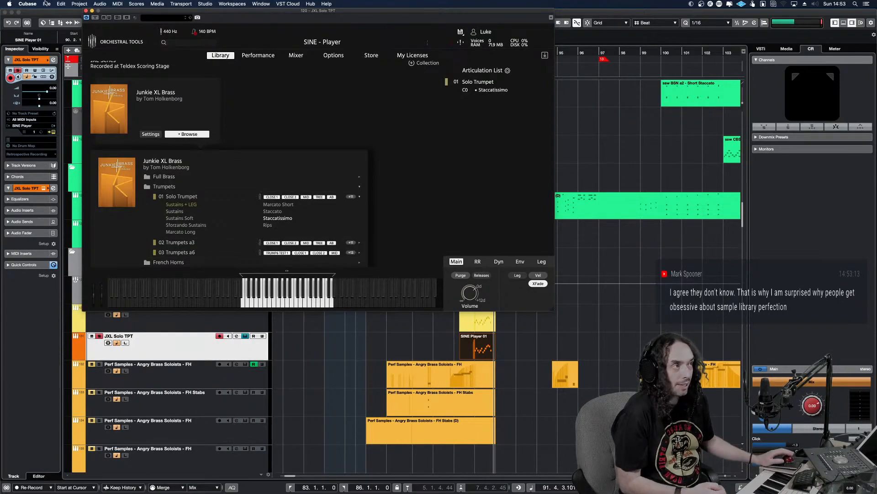
{"action": "left_click", "coordinate": [86, 11]}
Play the JXL Solo TPT run from just before bar 91 with the Staccatissimo articulation, zoomed in on the bar
{"action": "left_click", "coordinate": [474, 351], "text": "alt+shift"}
{"action": "left_click", "coordinate": [472, 354], "text": "alt+shift"}
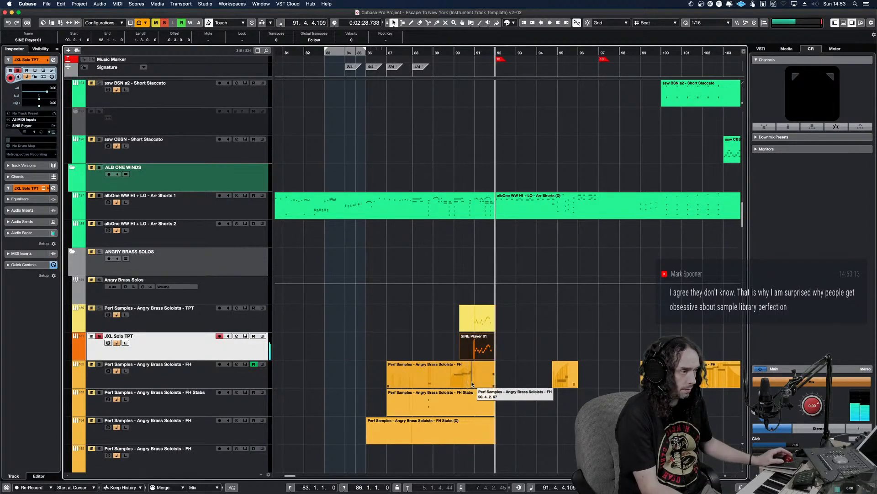
{"action": "key", "text": "space"}
{"action": "left_click", "coordinate": [471, 349], "text": "alt+shift"}
{"action": "key", "text": "space"}
{"action": "key", "text": "h"}
{"action": "key", "text": "h"}
{"action": "key", "text": "h"}
{"action": "key", "text": "h"}
{"action": "key", "text": "h"}
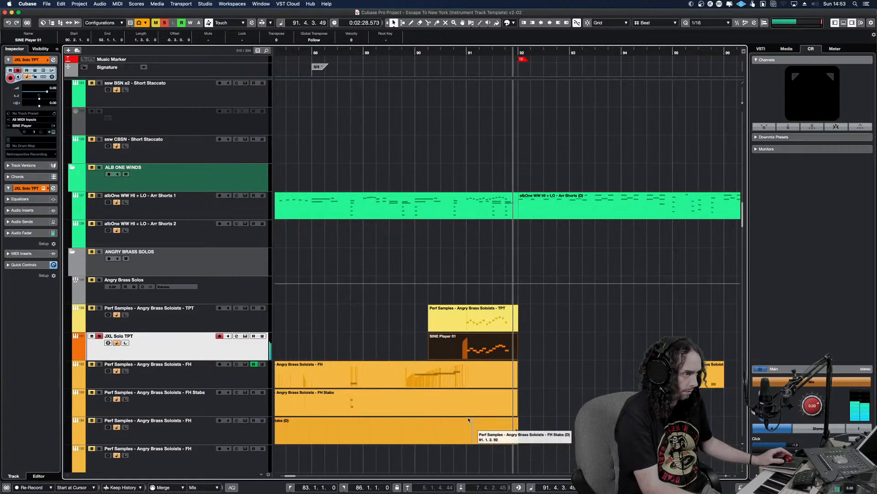
{"action": "key", "text": "h"}
{"action": "key", "text": "h"}
{"action": "key", "text": "space"}
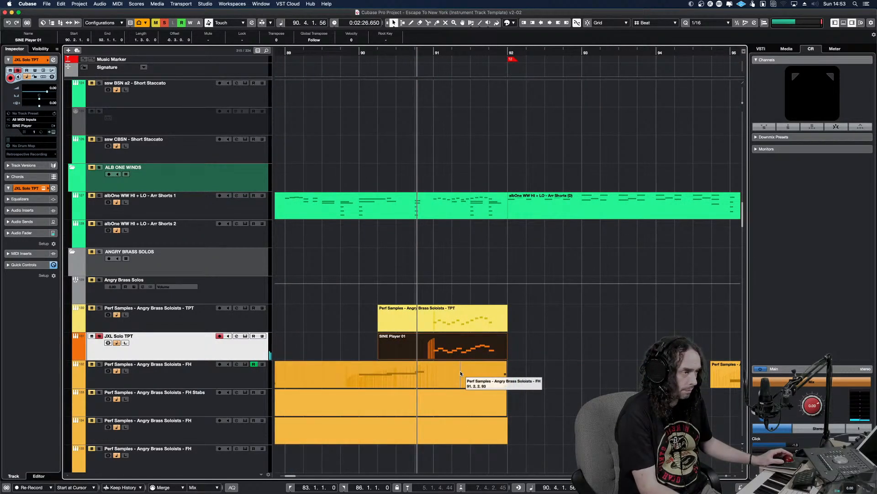
Check the JXL Solo TPT part's notes in the Key Editor during playback, close it, and replay the run
{"action": "left_click", "coordinate": [444, 350]}
{"action": "double_click", "coordinate": [444, 350]}
{"action": "key", "text": "space"}
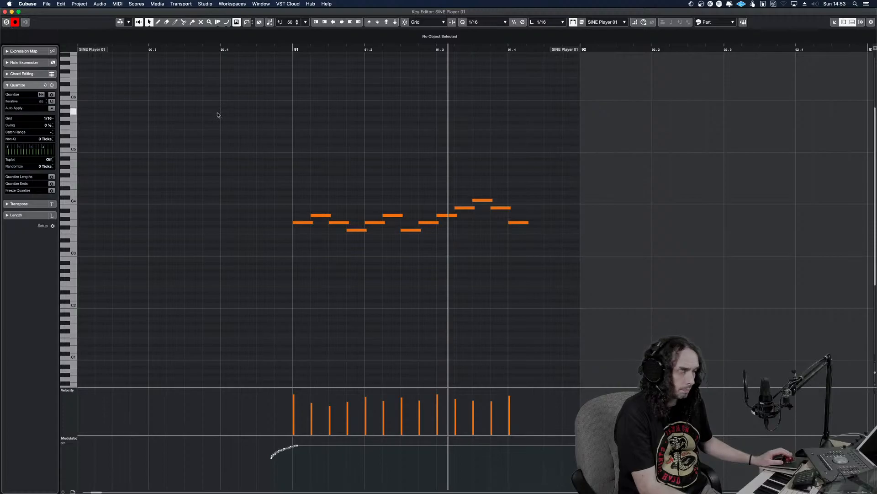
{"action": "key", "text": "Return"}
{"action": "left_click", "coordinate": [411, 299], "text": "alt+shift"}
{"action": "key", "text": "space"}
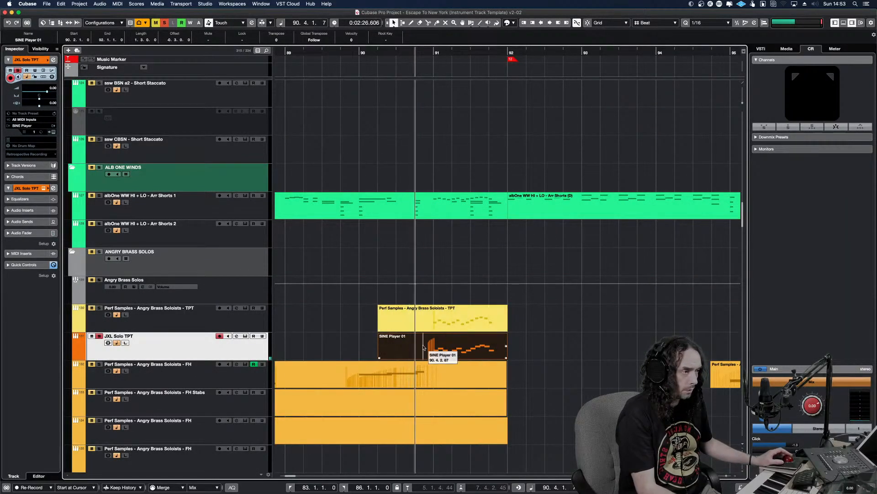
Clear all solos, mute the Angry Brass Soloists TPT part, and play the JXL trumpet run within the full mix
{"action": "left_click", "coordinate": [164, 23]}
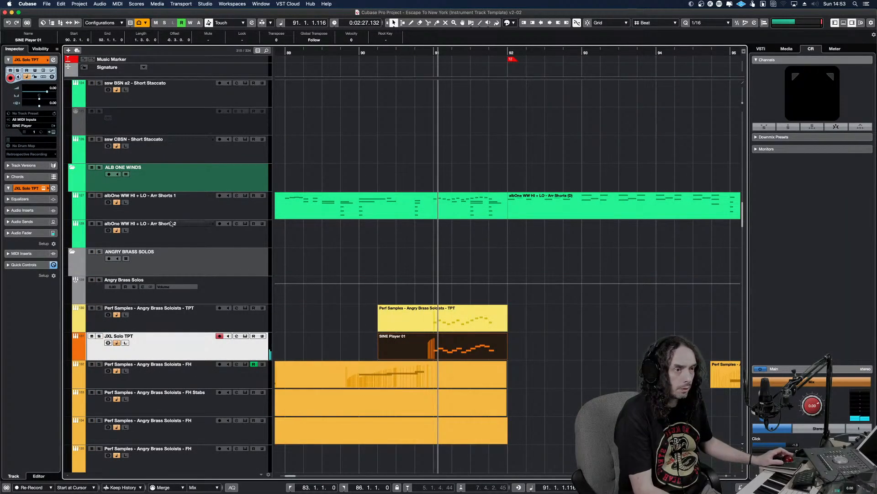
{"action": "key", "text": "space"}
{"action": "left_click", "coordinate": [176, 317]}
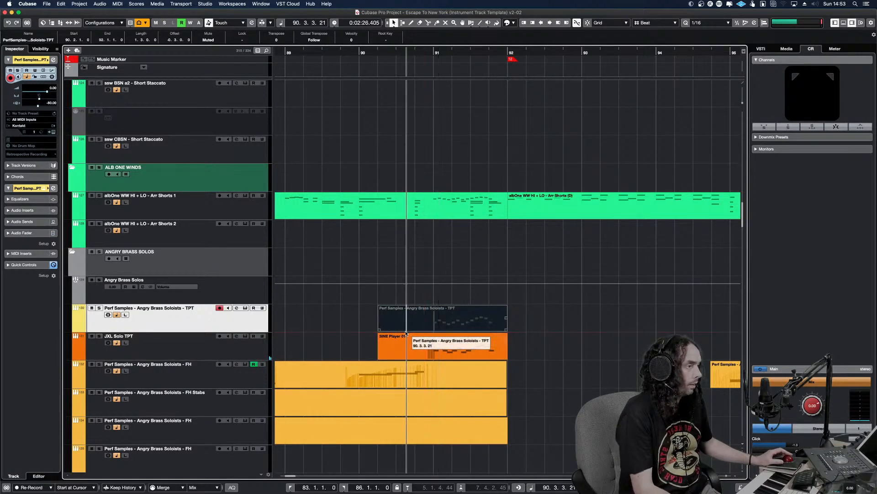
{"action": "key", "text": "space"}
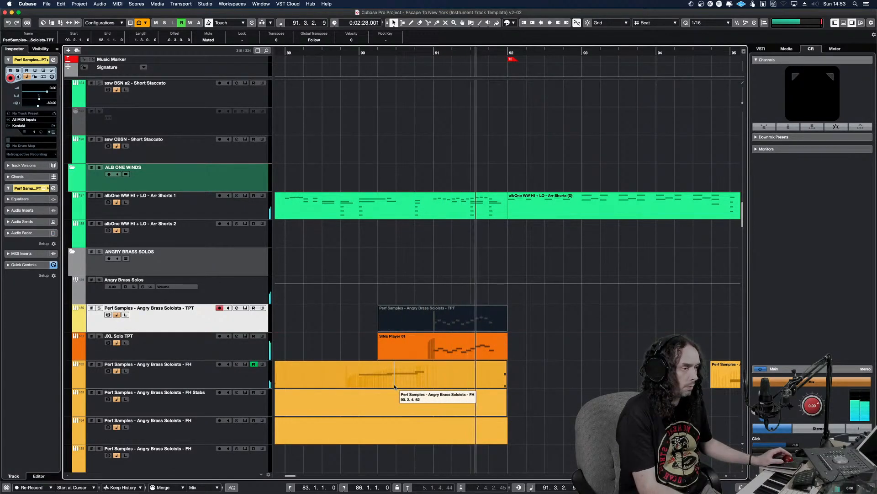
{"action": "key", "text": "space"}
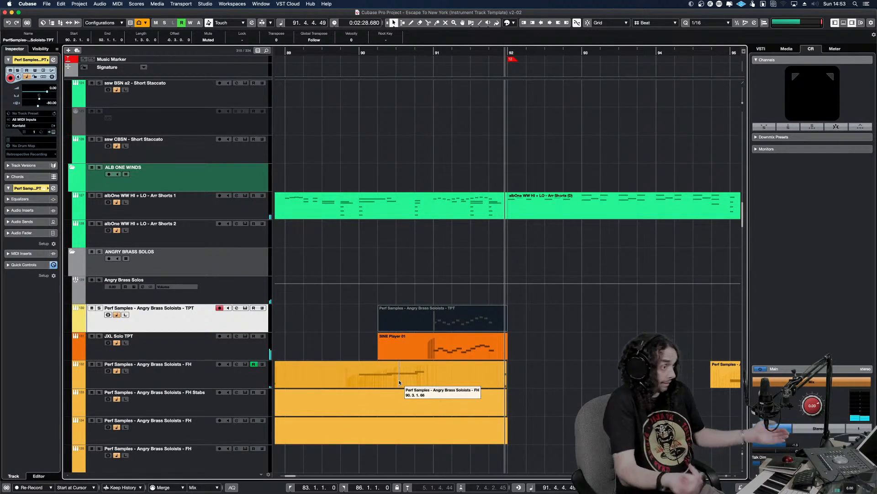
{"action": "left_click", "coordinate": [336, 323]}
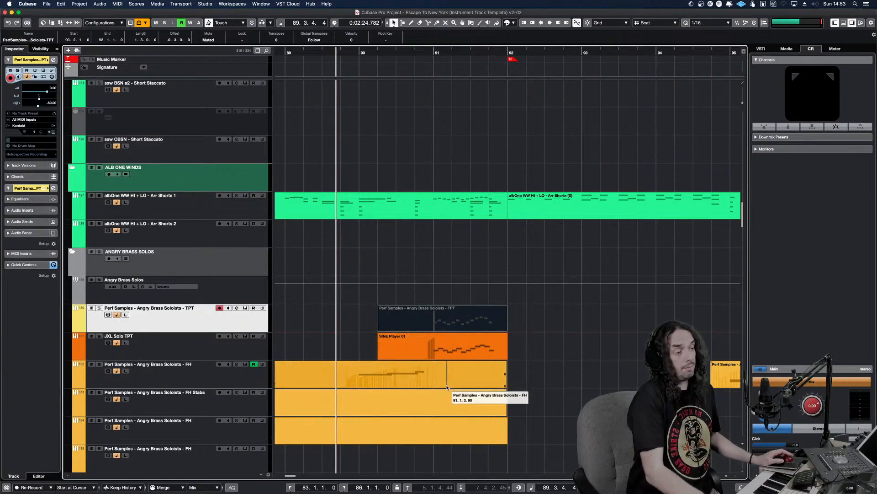
{"action": "key", "text": "space"}
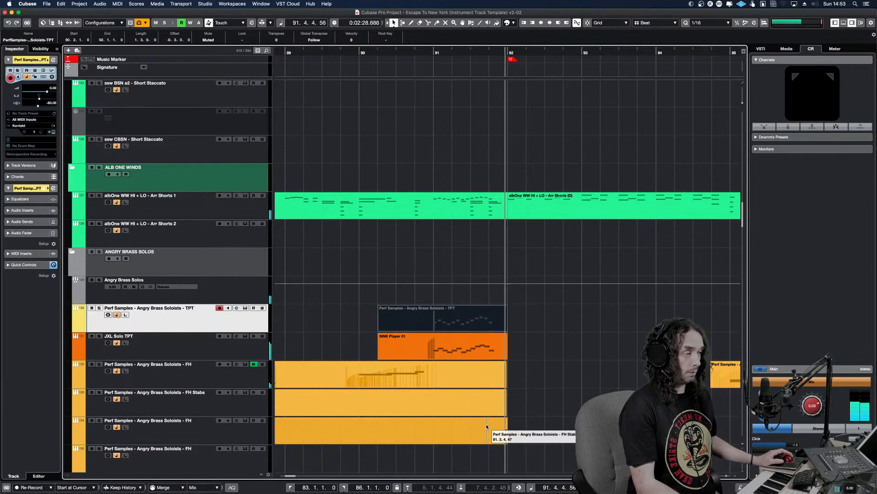
{"action": "key", "text": "space"}
Swap the mutes so the Angry Brass Soloists TPT part sounds instead of the JXL part, and play the mix
{"action": "left_click_drag", "start_coordinate": [517, 355], "coordinate": [471, 314]}
{"action": "key", "text": "alt+m"}
{"action": "left_click", "coordinate": [413, 323], "text": "alt+shift"}
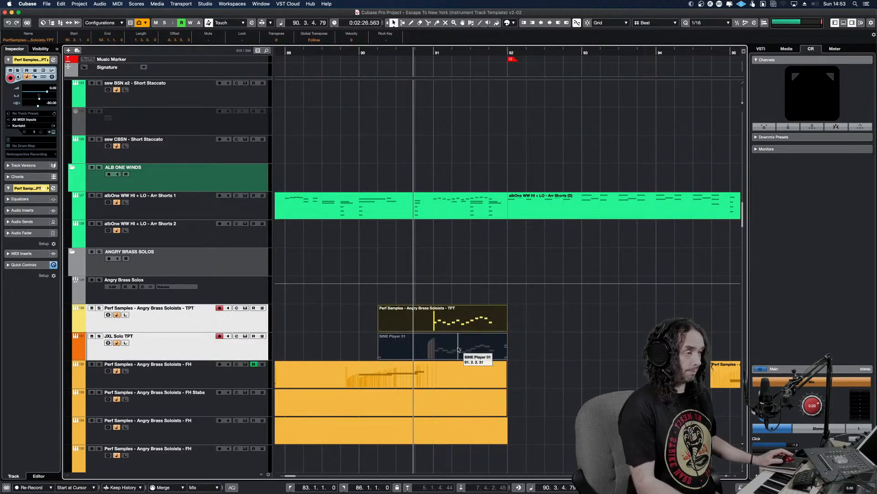
{"action": "key", "text": "space"}
{"action": "key", "text": "space"}
Solo the Angry Brass Soloists TPT track and play its run from just before bar 91
{"action": "left_click", "coordinate": [409, 316], "text": "alt+shift"}
{"action": "left_click", "coordinate": [422, 321]}
{"action": "key", "text": "s"}
{"action": "left_click", "coordinate": [421, 330], "text": "alt+shift"}
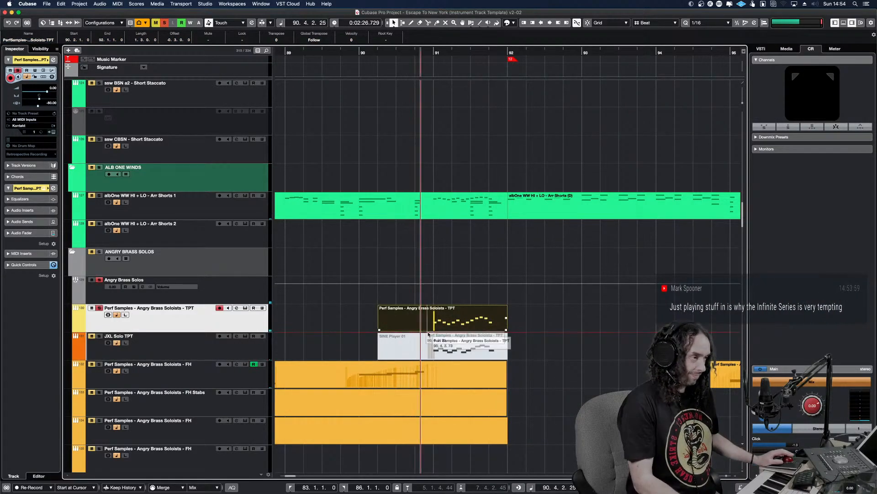
{"action": "key", "text": "space"}
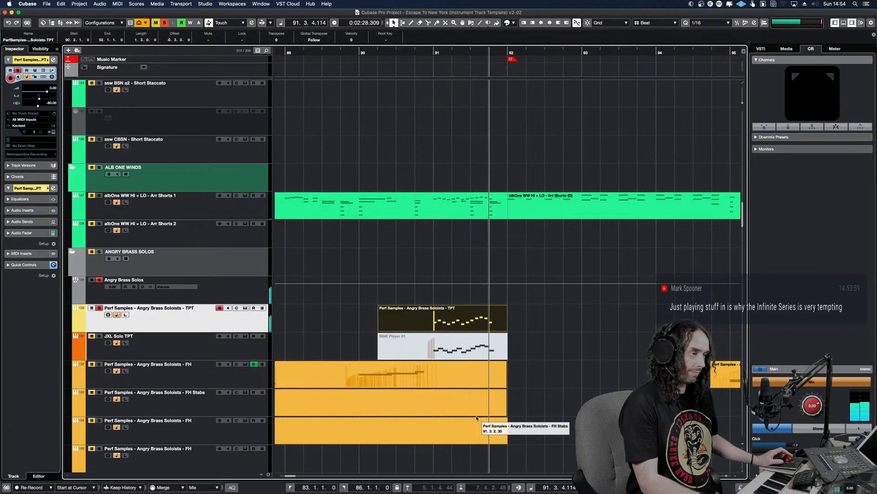
{"action": "key", "text": "space"}
Solo the JXL Solo TPT track in place of the Angry Brass Soloists TPT track
{"action": "left_click", "coordinate": [267, 338]}
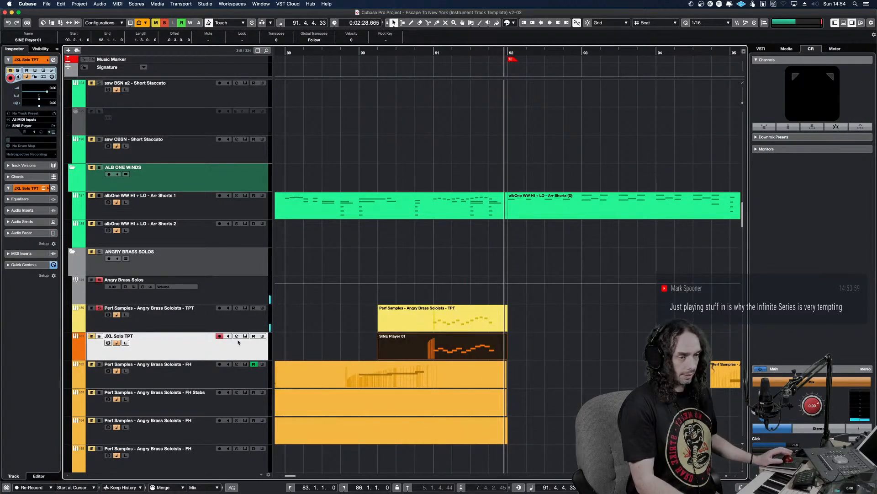
{"action": "left_click", "coordinate": [99, 308]}
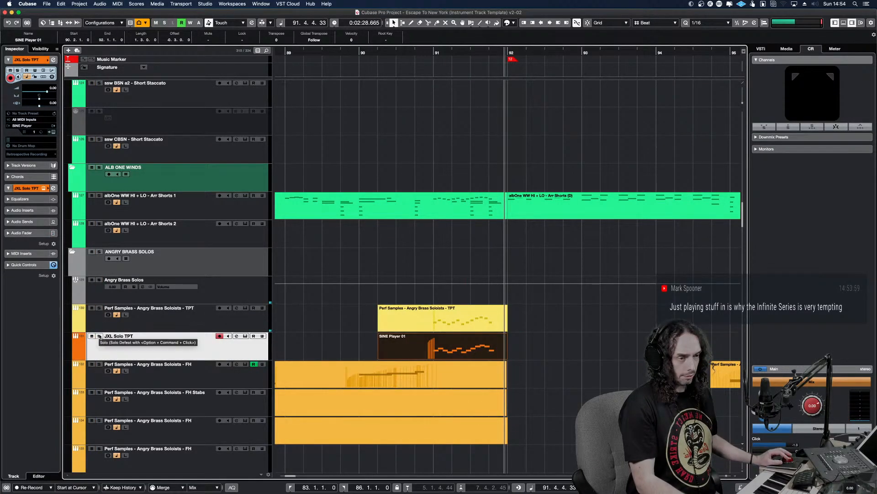
{"action": "left_click", "coordinate": [100, 336]}
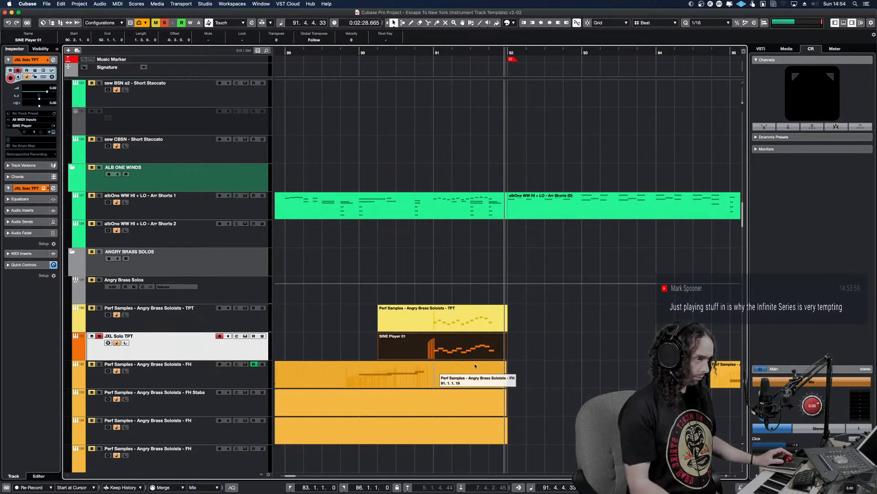
In the SINE Player mixer for JXL Solo TPT, switch off the AMXL TREE mic and switch on the TREE mic
{"action": "key", "text": "F11"}
{"action": "left_click", "coordinate": [196, 143]}
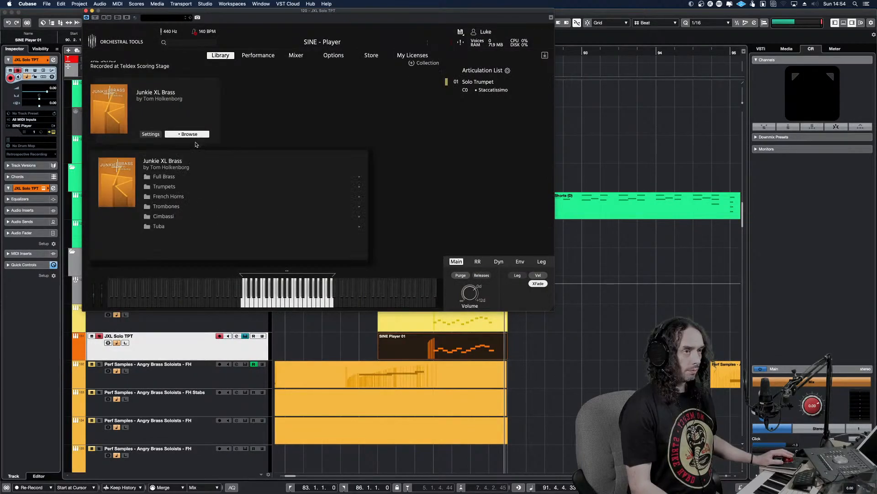
{"action": "left_click", "coordinate": [295, 56]}
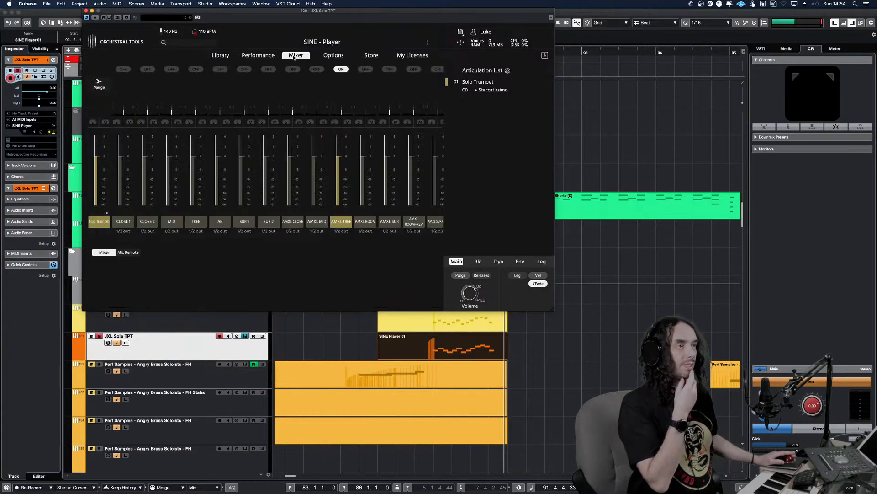
{"action": "left_click", "coordinate": [342, 223]}
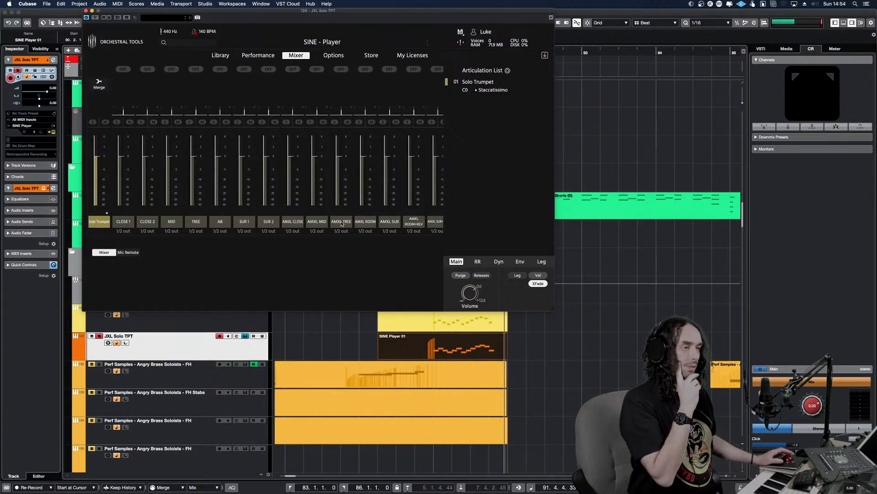
{"action": "left_click", "coordinate": [194, 223]}
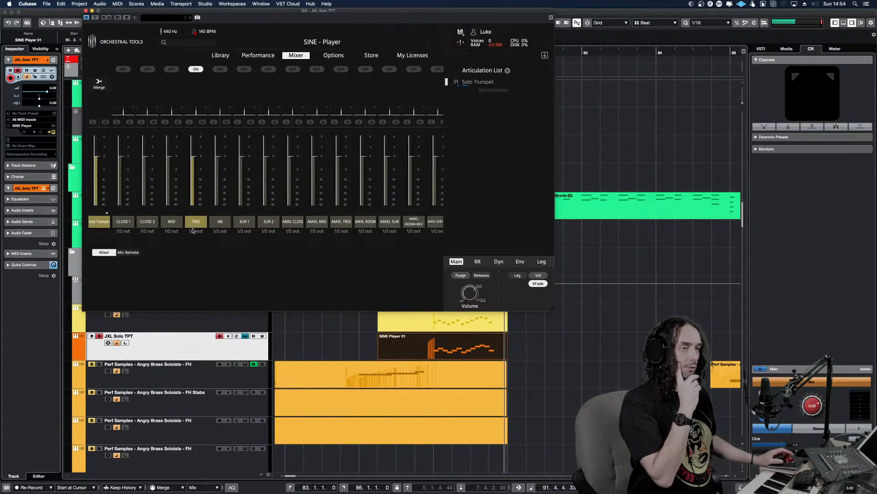
Play the JXL trumpet run several times with the TREE mic, briefly lowering and restoring its fader in between
{"action": "left_click", "coordinate": [424, 368], "text": "alt+shift"}
{"action": "key", "text": "space"}
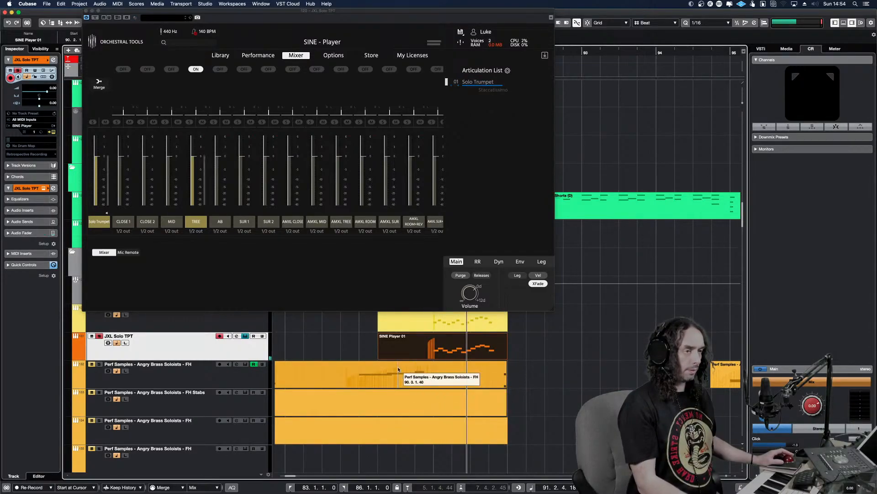
{"action": "key", "text": "space"}
{"action": "left_click_drag", "start_coordinate": [439, 327], "coordinate": [424, 337]}
{"action": "key", "text": "space"}
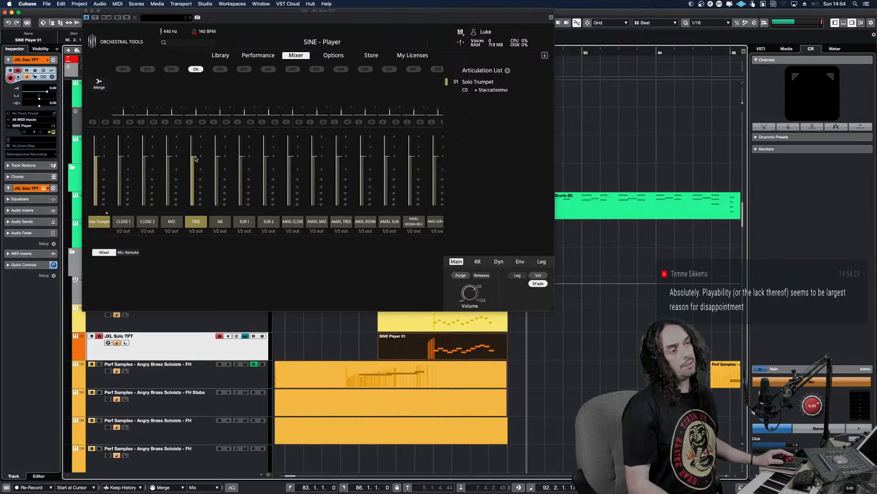
{"action": "left_click_drag", "start_coordinate": [195, 162], "coordinate": [195, 166]}
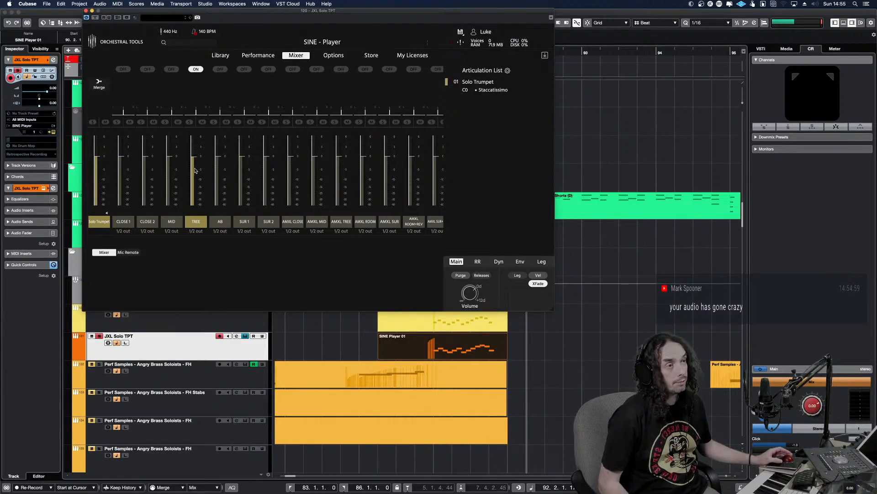
{"action": "left_click_drag", "start_coordinate": [196, 170], "coordinate": [199, 158]}
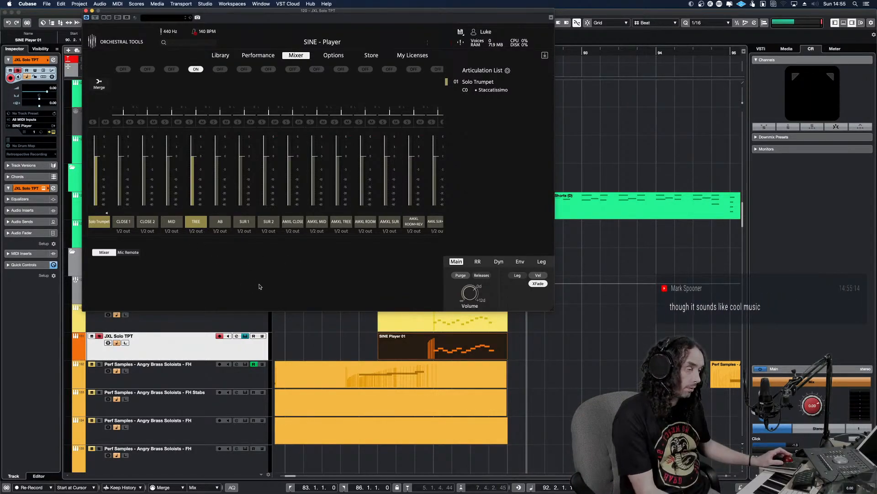
{"action": "left_click", "coordinate": [428, 362]}
{"action": "left_click", "coordinate": [466, 349]}
{"action": "key", "text": "space"}
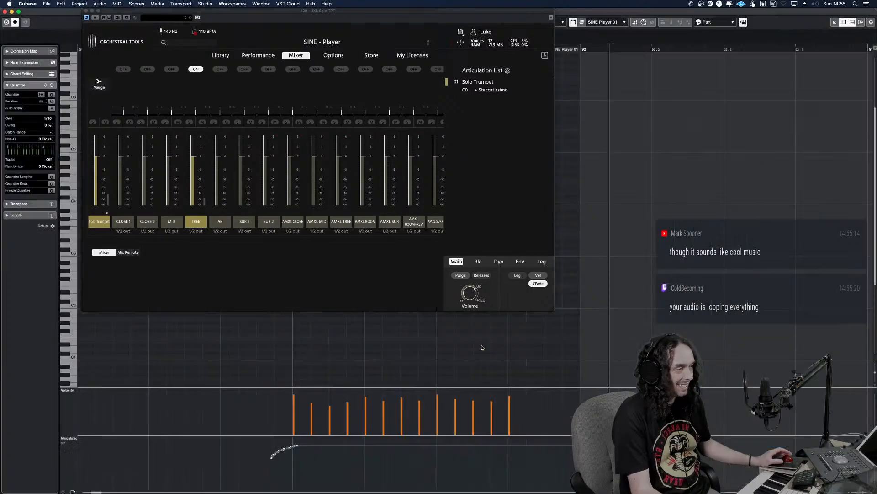
Open the JXL Solo TPT part's notes and add the Junkie XL Brass Solo Trumpet Staccato articulation to its SINE Player articulation list
{"action": "double_click", "coordinate": [482, 350]}
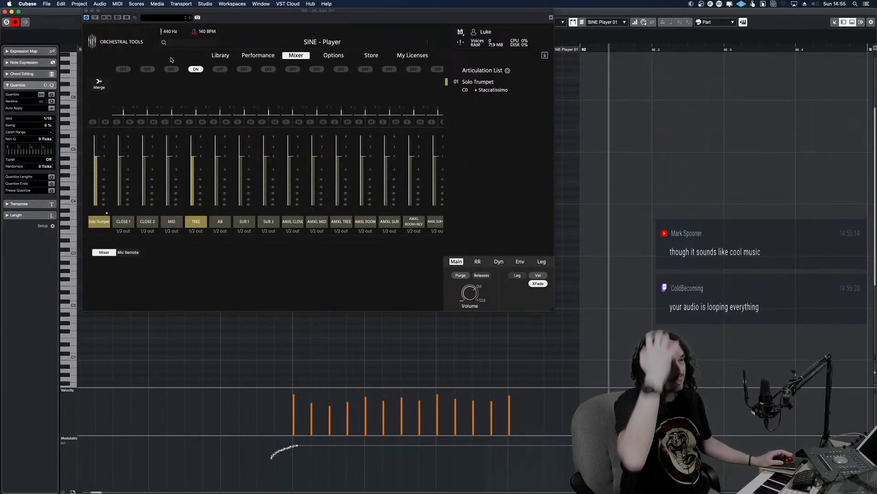
{"action": "left_click", "coordinate": [221, 55]}
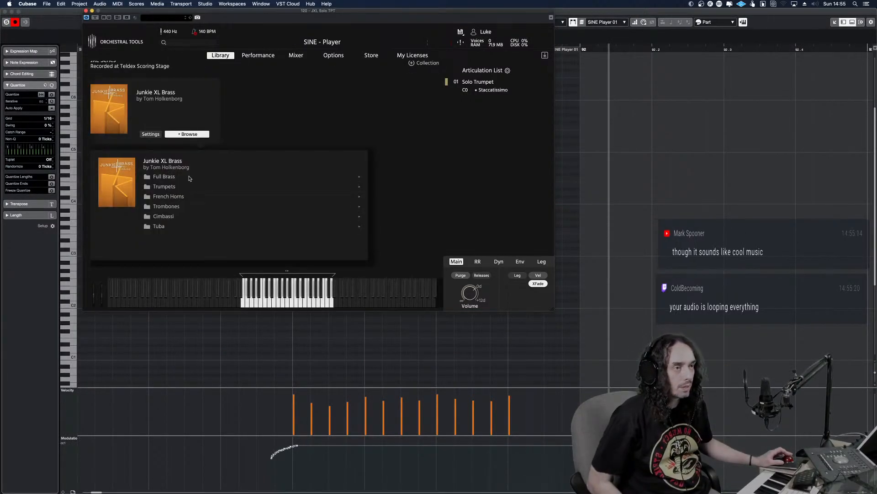
{"action": "left_click", "coordinate": [172, 178]}
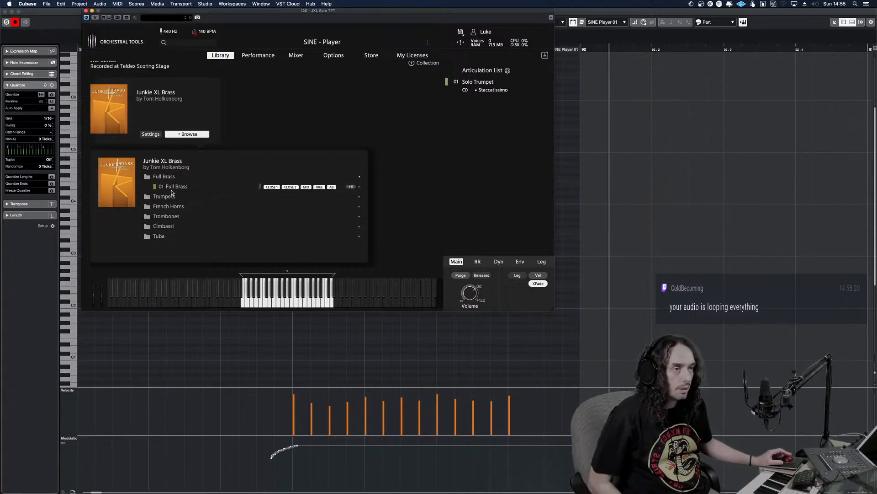
{"action": "left_click", "coordinate": [172, 186]}
{"action": "left_click", "coordinate": [169, 177]}
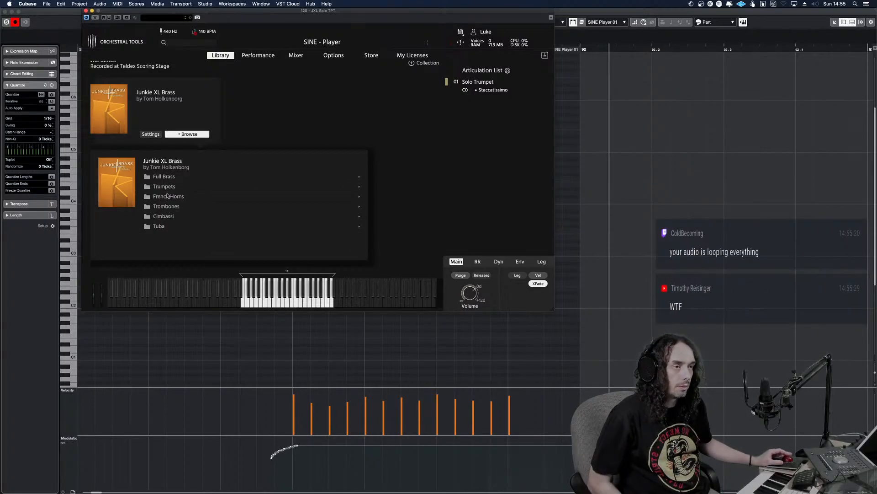
{"action": "left_click", "coordinate": [167, 188]}
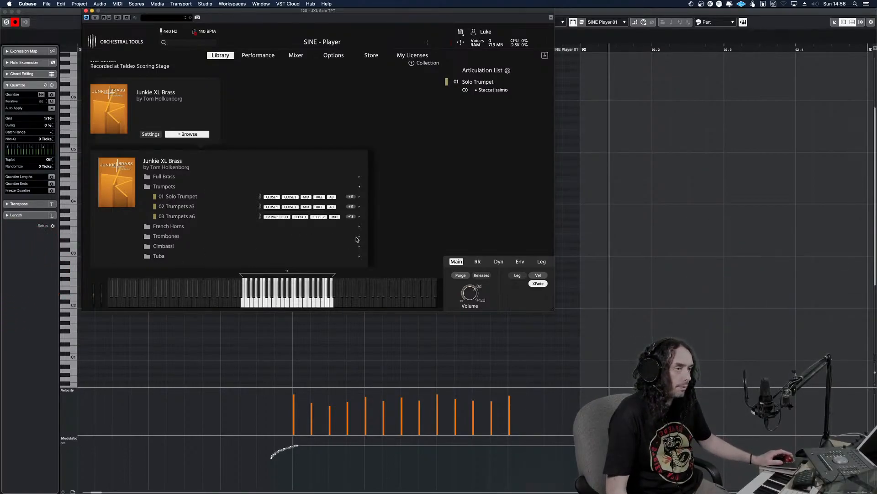
{"action": "left_click", "coordinate": [186, 198]}
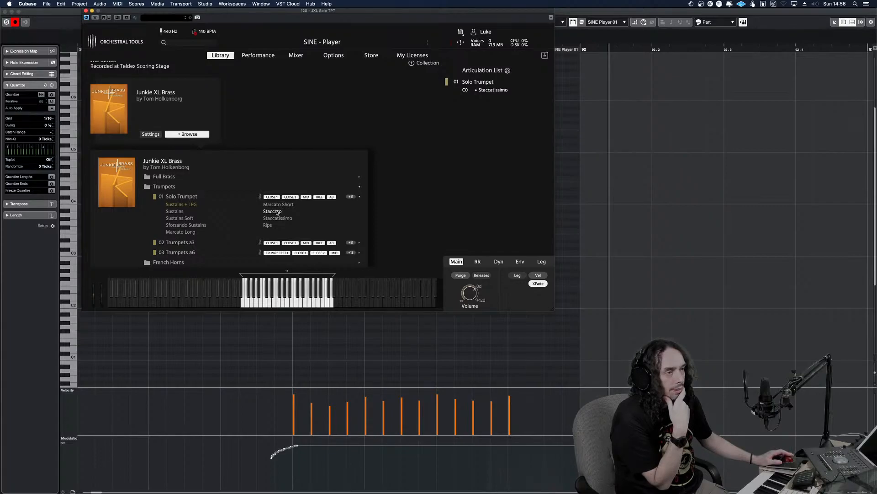
{"action": "left_click_drag", "start_coordinate": [278, 212], "coordinate": [490, 178]}
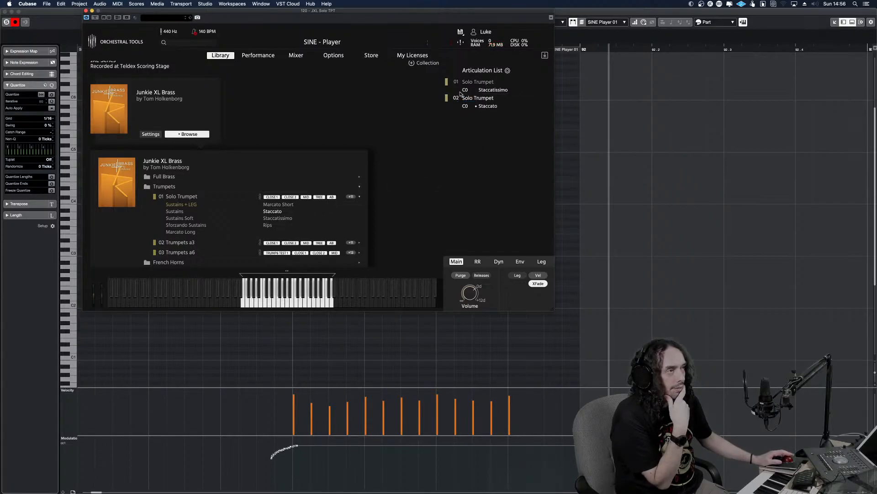
Remap the SINE Player articulation list with key switches and close the plug-in window
{"action": "left_click", "coordinate": [507, 70]}
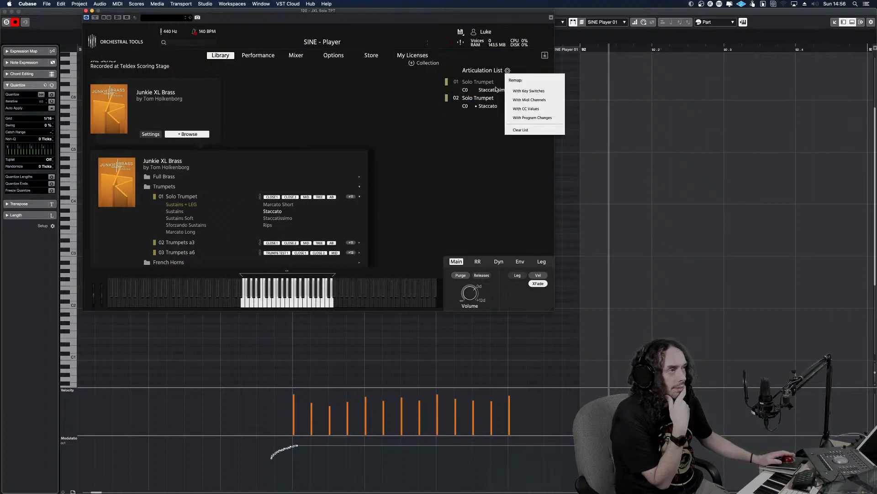
{"action": "left_click", "coordinate": [530, 91]}
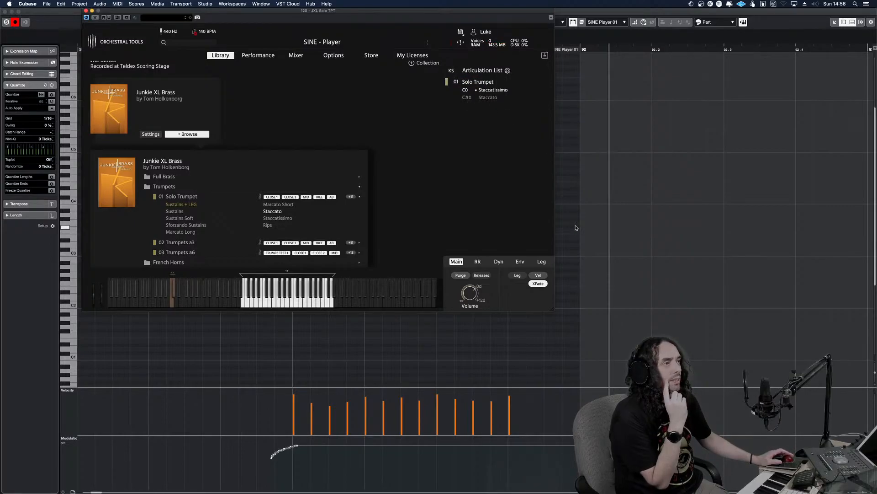
{"action": "key", "text": "super+w"}
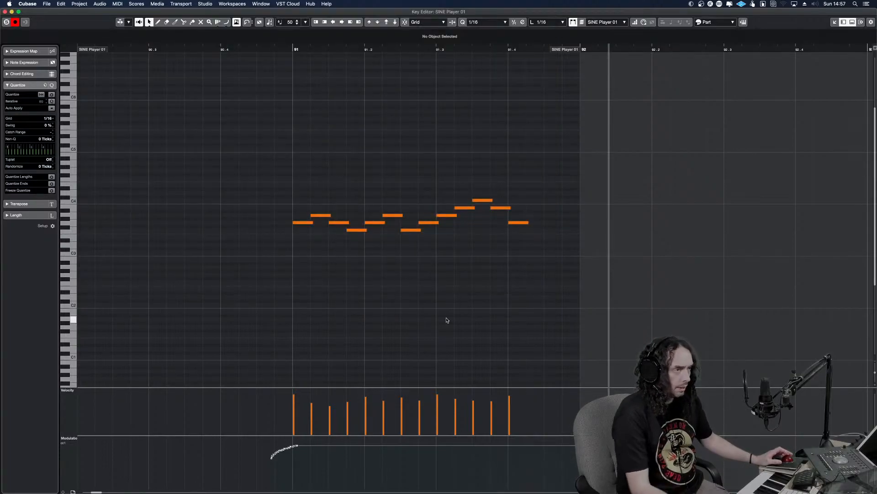
Draw a short C0 key-switch note just before bar 91 and a C#0 one just before the run's last note at 91.4
{"action": "right_click", "coordinate": [283, 336]}
{"action": "left_click", "coordinate": [293, 336]}
{"action": "scroll", "coordinate": [290, 333], "scroll_direction": "down", "scroll_amount": 5}
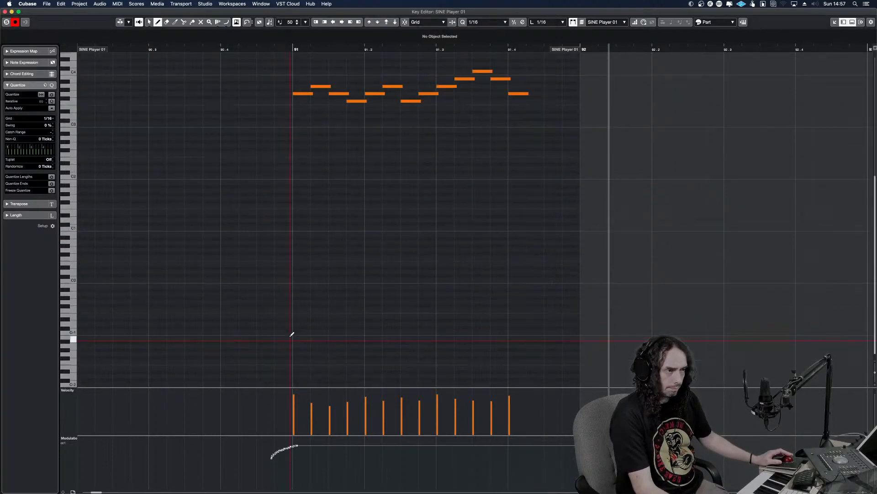
{"action": "left_click", "coordinate": [293, 278]}
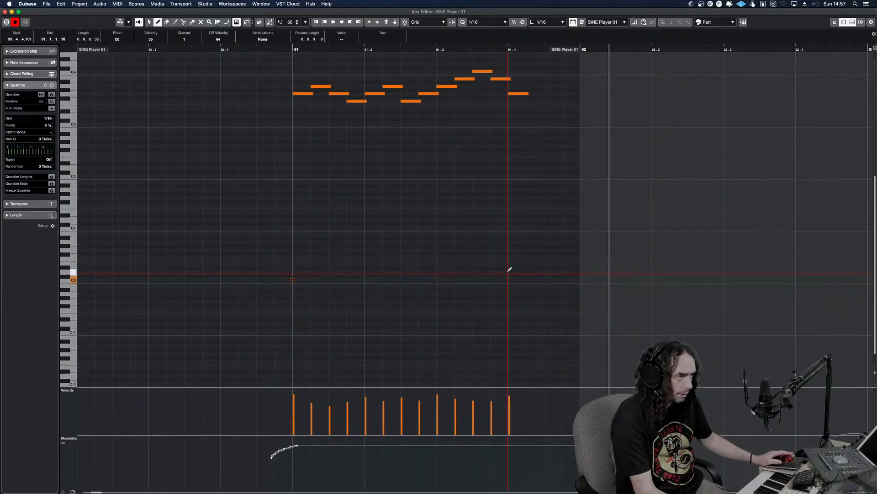
{"action": "left_click", "coordinate": [508, 274]}
{"action": "left_click_drag", "start_coordinate": [512, 275], "coordinate": [514, 275]}
Play the trumpet run from just before bar 91 several times to hear the articulation switch on its last note
{"action": "left_click", "coordinate": [263, 289], "text": "alt+shift"}
{"action": "key", "text": "space"}
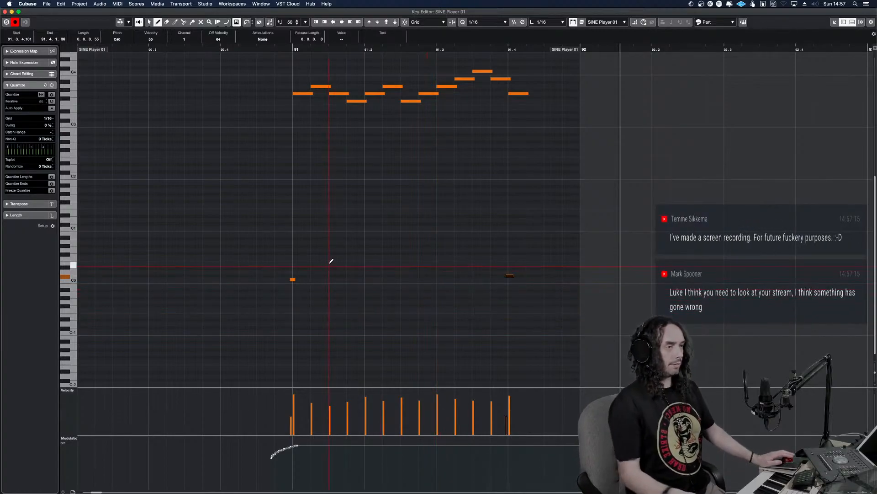
{"action": "left_click", "coordinate": [270, 248], "text": "alt+shift"}
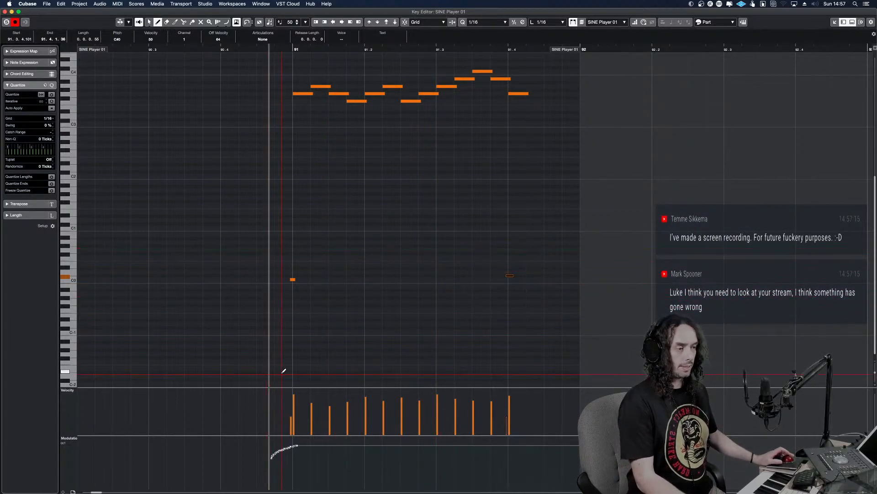
{"action": "key", "text": "space"}
{"action": "left_click", "coordinate": [257, 369], "text": "alt+shift"}
{"action": "key", "text": "space"}
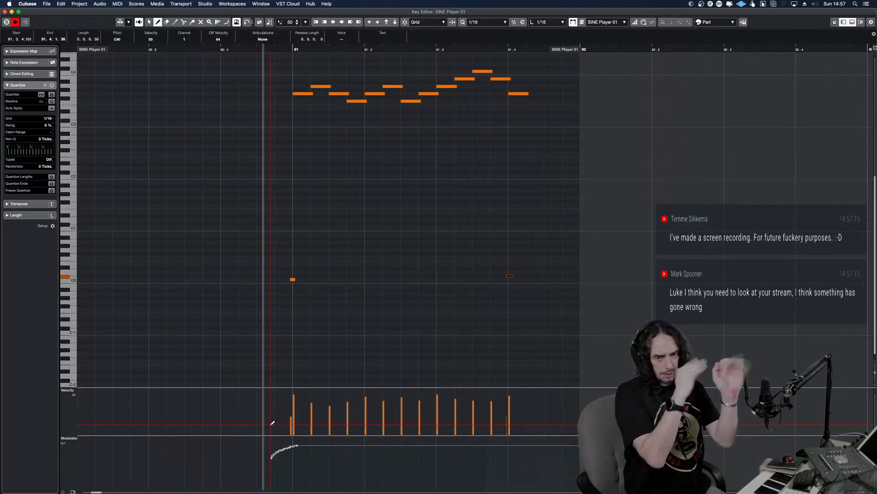
{"action": "scroll", "coordinate": [239, 255], "scroll_direction": "up", "scroll_amount": 5}
{"action": "scroll", "coordinate": [238, 263], "scroll_direction": "down", "scroll_amount": 5}
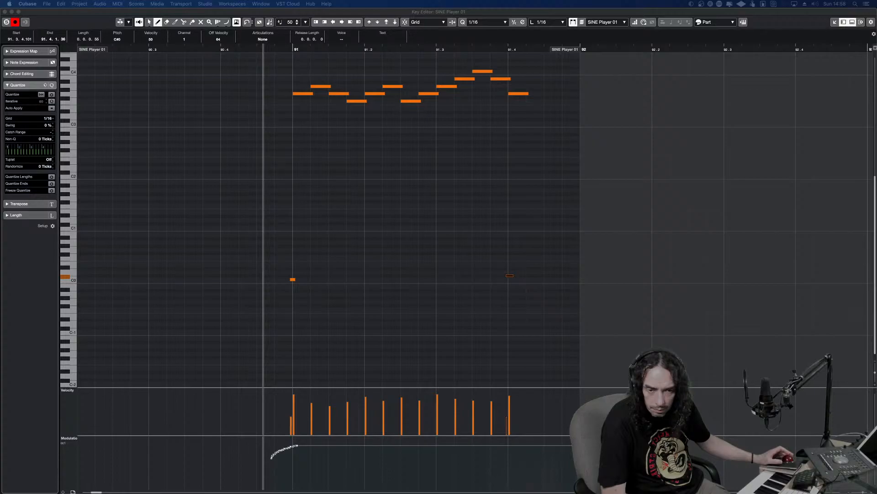
Switch to Loopback, review the sources routed into the Loopback Audio device, and minimize its window
{"action": "key", "text": "super+Tab"}
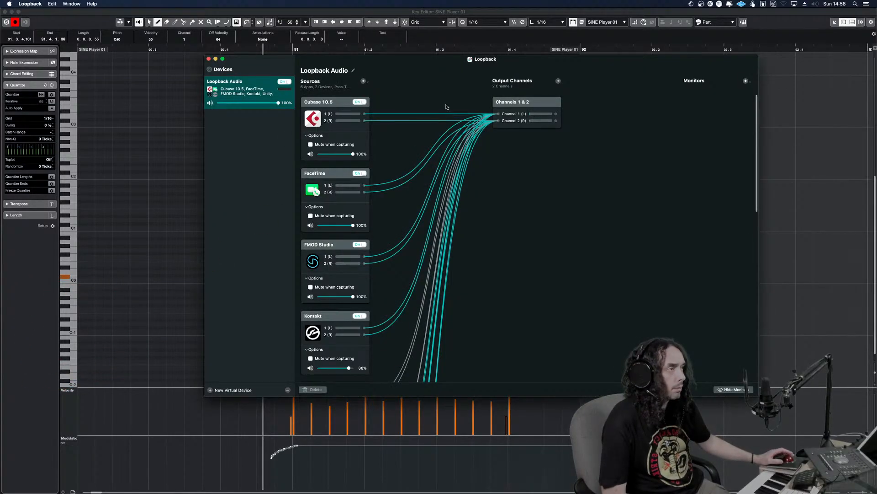
{"action": "scroll", "coordinate": [423, 242], "scroll_direction": "down", "scroll_amount": 3}
{"action": "scroll", "coordinate": [426, 253], "scroll_direction": "down", "scroll_amount": 10}
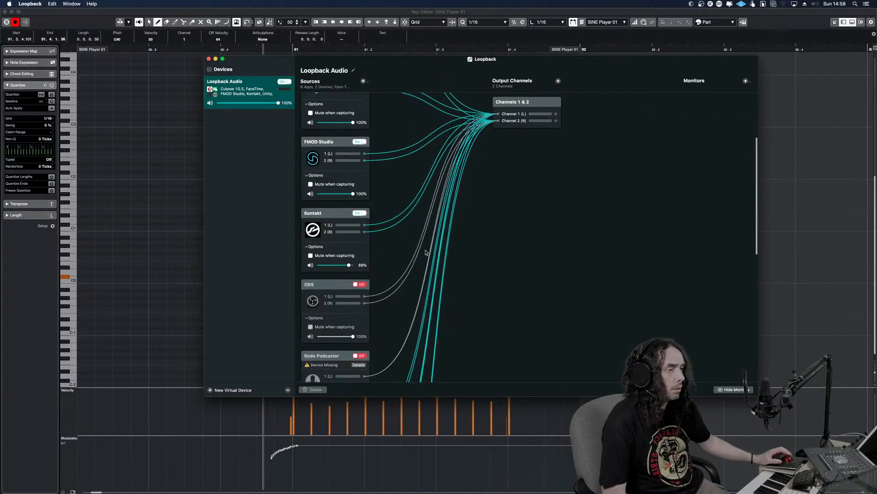
{"action": "scroll", "coordinate": [427, 251], "scroll_direction": "down", "scroll_amount": 10}
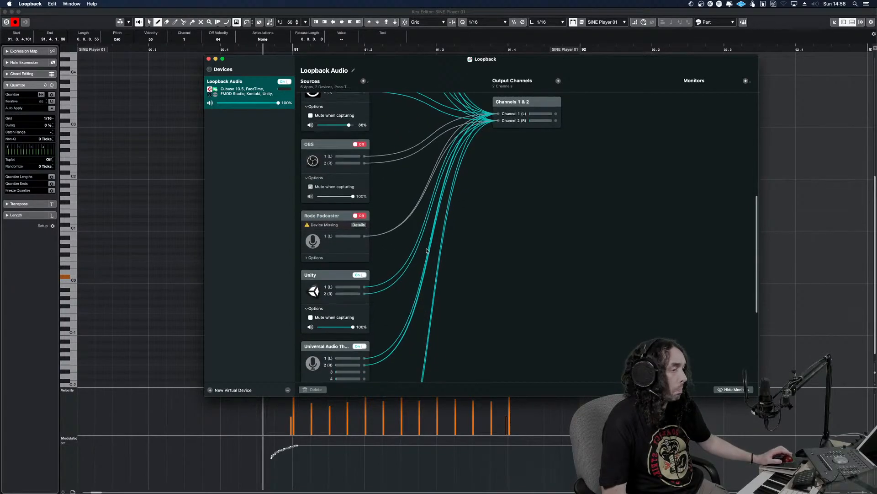
{"action": "scroll", "coordinate": [406, 225], "scroll_direction": "up", "scroll_amount": 14}
{"action": "scroll", "coordinate": [405, 224], "scroll_direction": "up", "scroll_amount": 9}
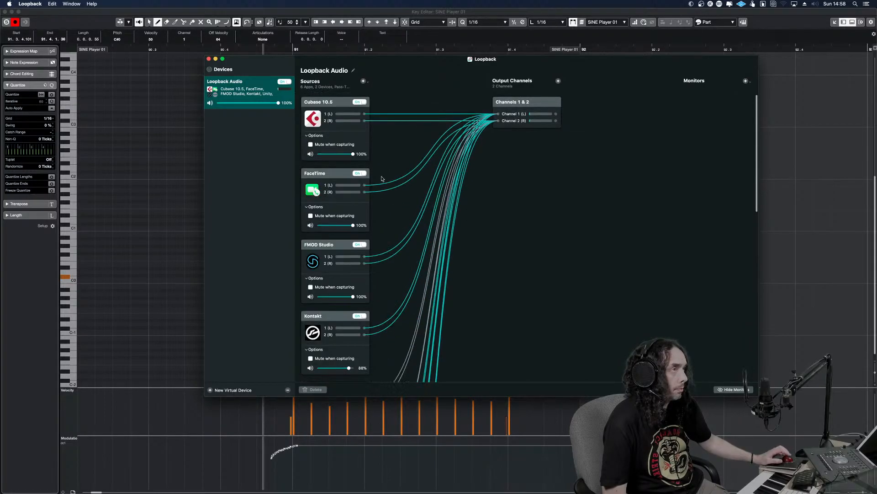
{"action": "left_click", "coordinate": [215, 59]}
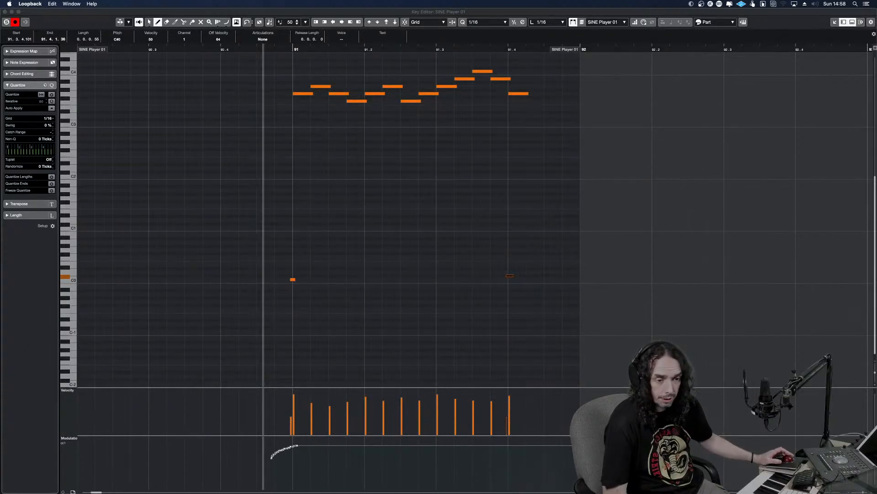